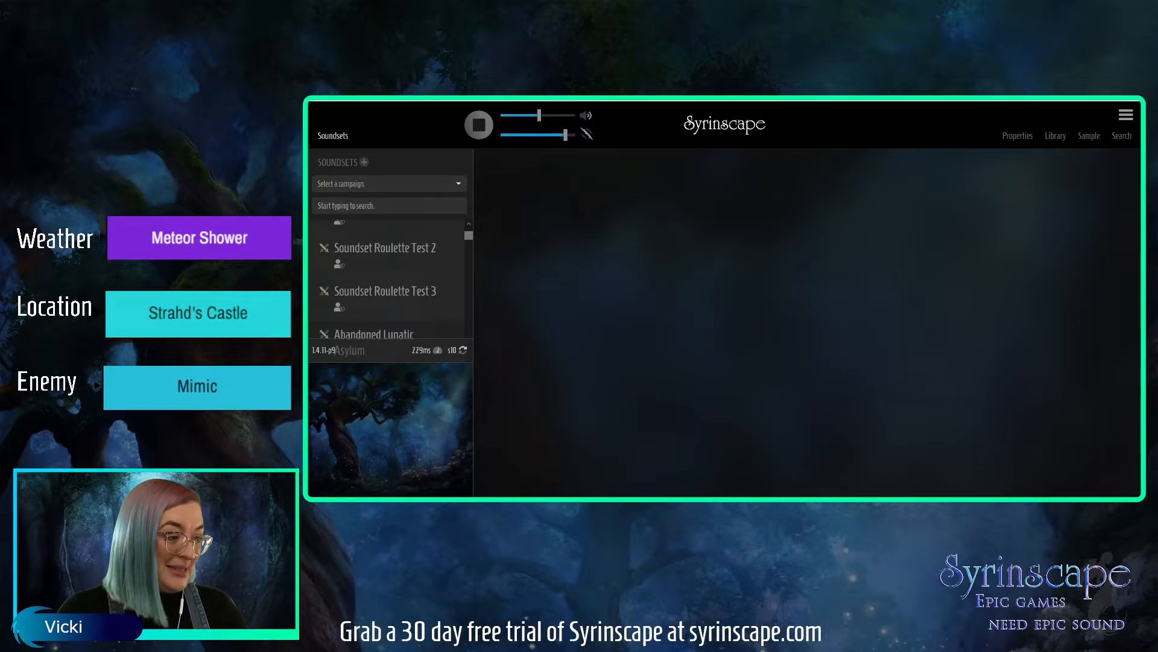
{"action": "left_click", "coordinate": [1055, 137]}
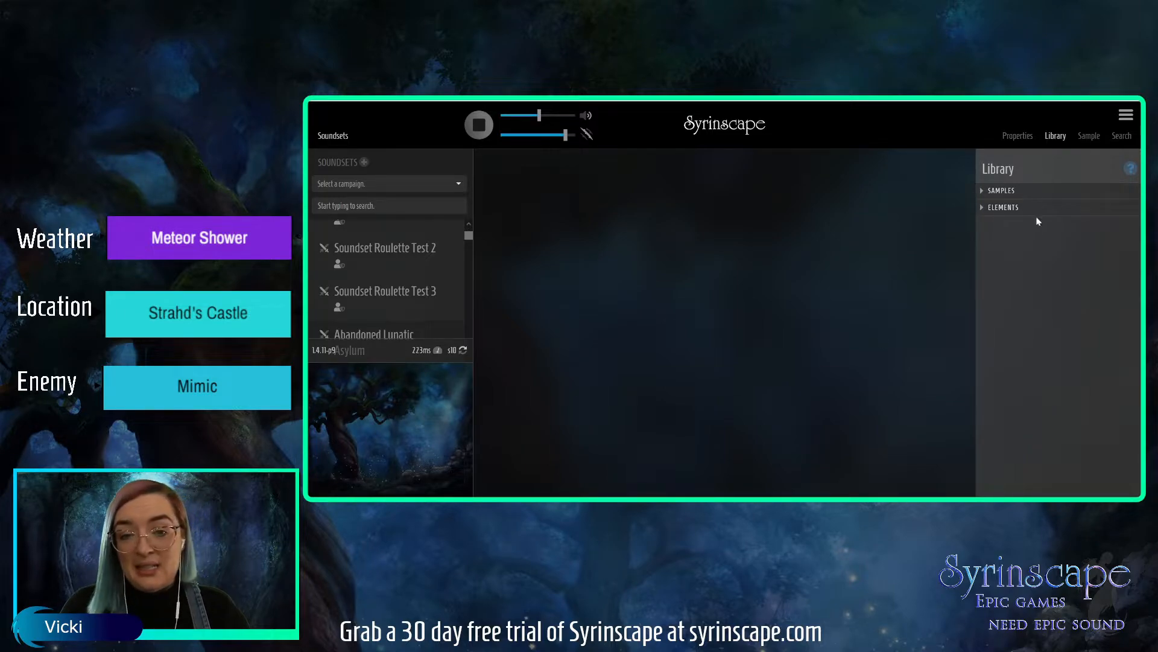
{"action": "left_click", "coordinate": [1016, 208]}
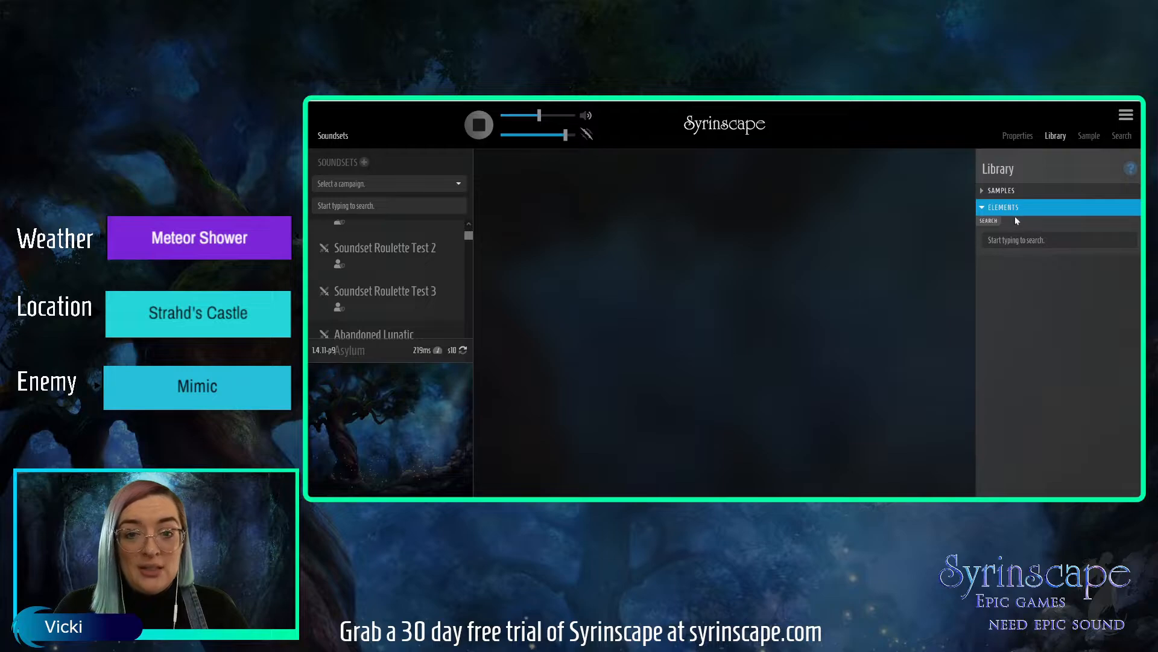
{"action": "left_click", "coordinate": [1013, 210]}
{"action": "left_click", "coordinate": [1056, 135]}
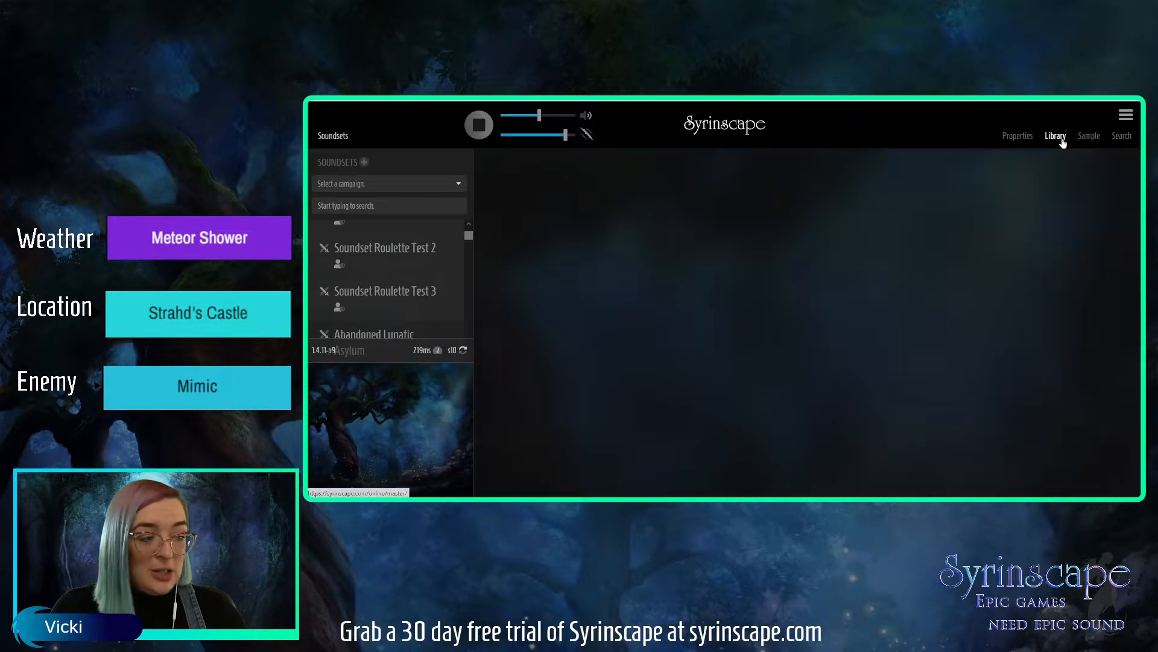
- Show the content search alongside the soundset list
{"action": "left_click", "coordinate": [1121, 137]}
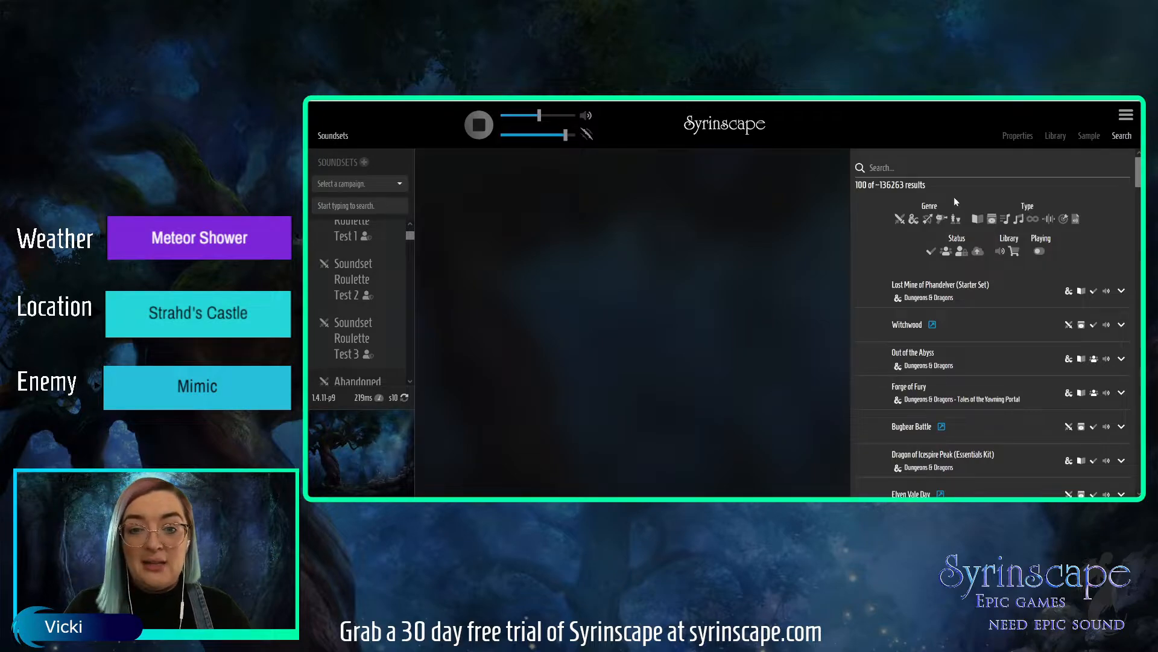
{"action": "left_click", "coordinate": [876, 169]}
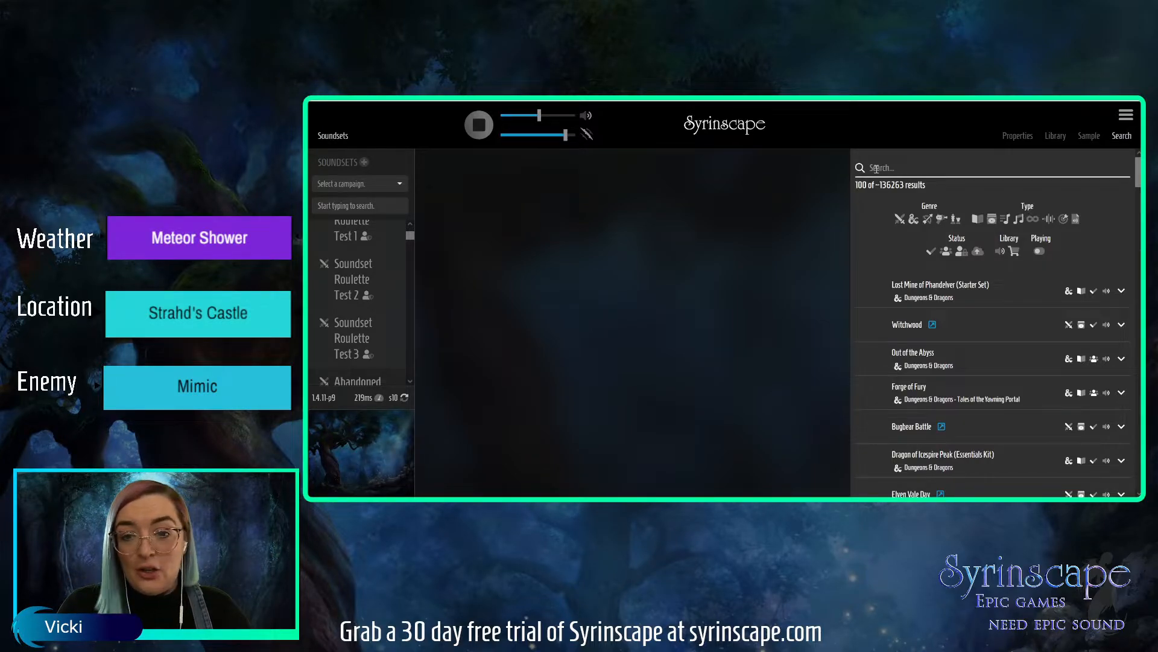
{"action": "left_click", "coordinate": [1127, 116]}
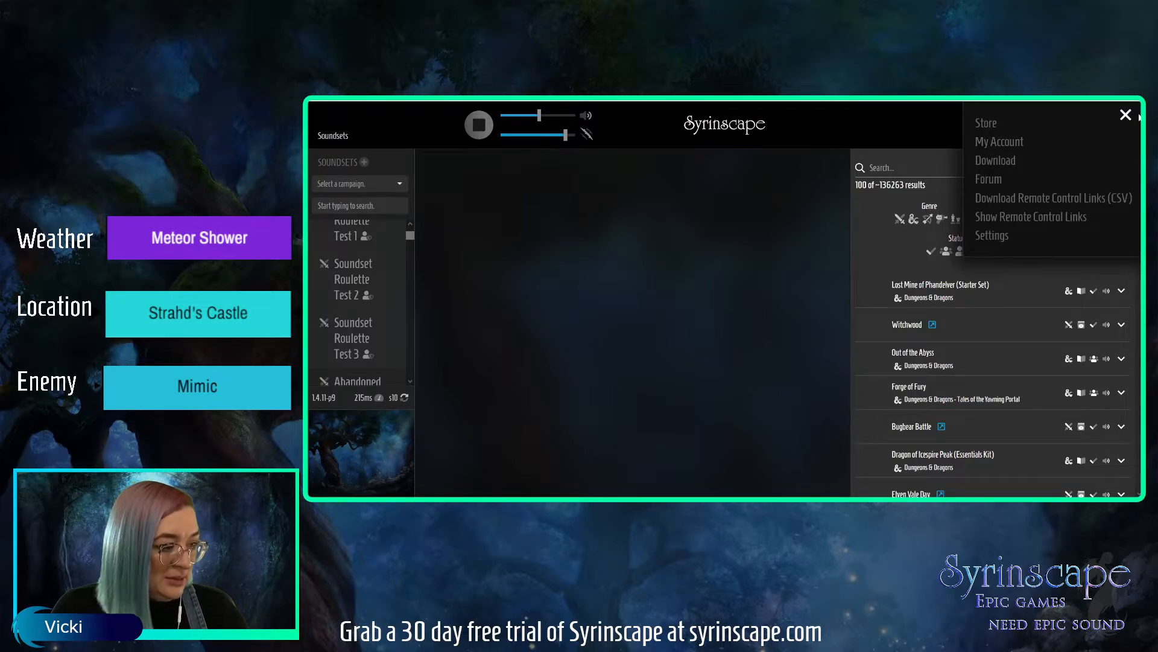
{"action": "left_click", "coordinate": [1125, 117]}
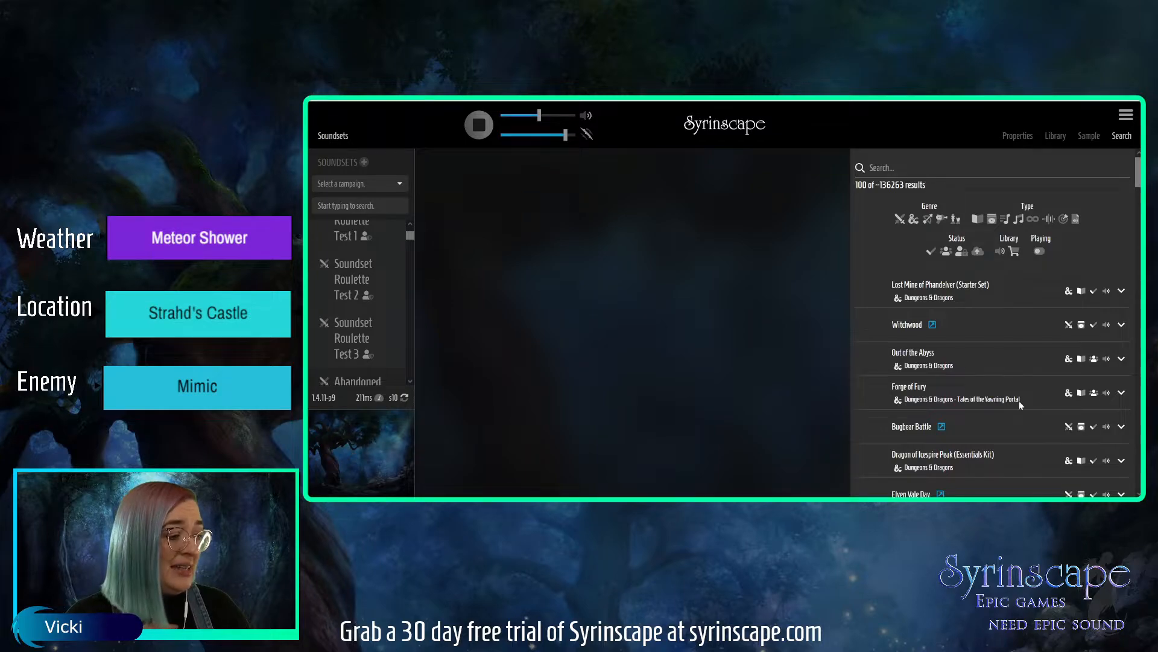
{"action": "left_click", "coordinate": [1027, 138]}
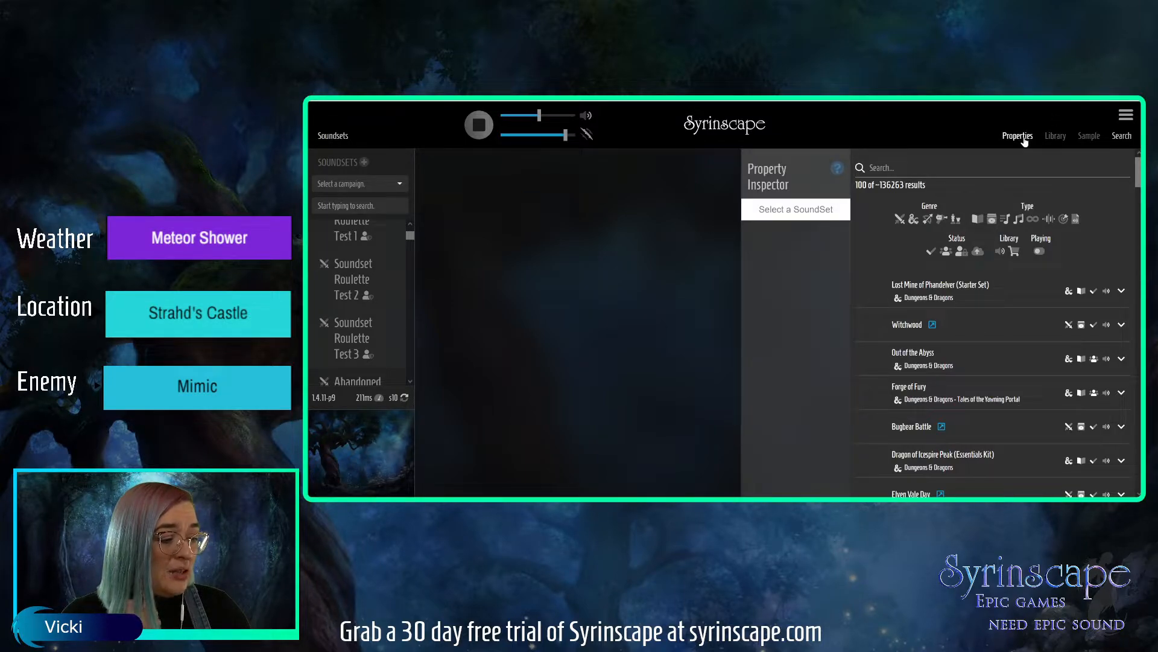
{"action": "left_click", "coordinate": [1012, 142]}
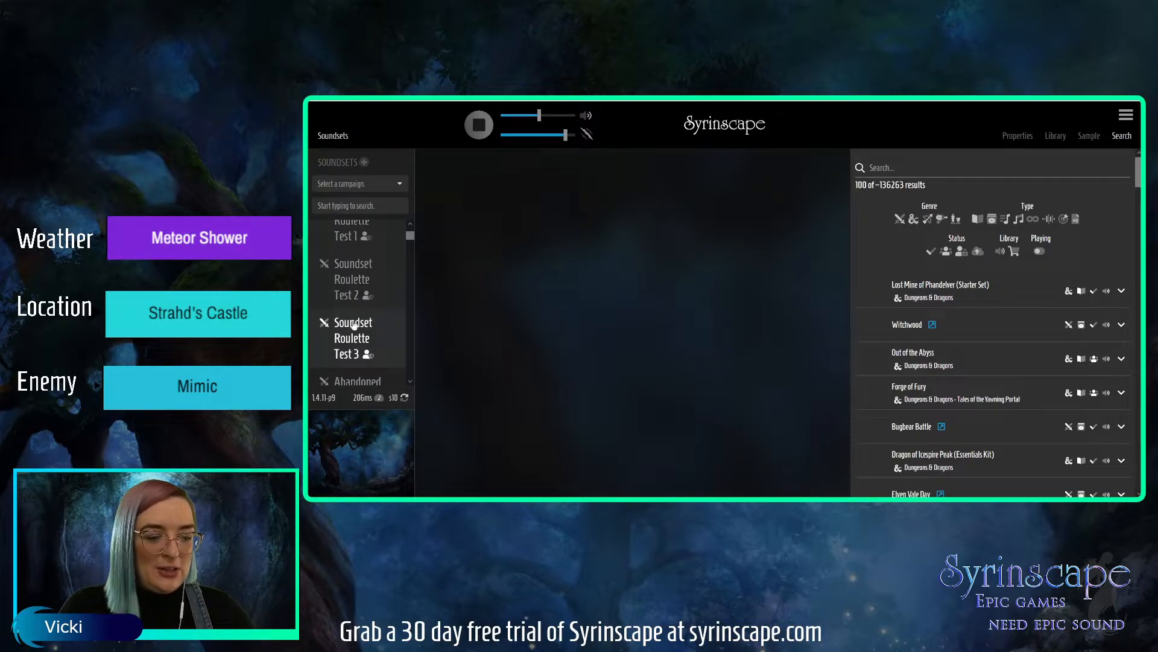
- Create a new soundset and expand its soundset properties
{"action": "left_click", "coordinate": [364, 163]}
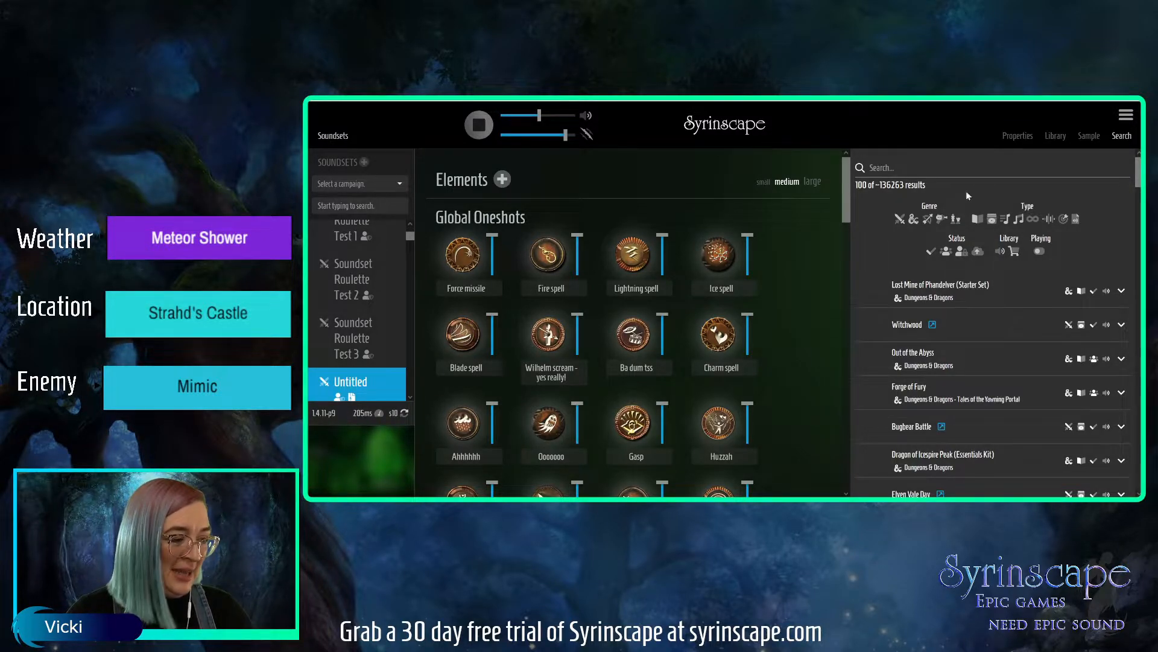
{"action": "left_click", "coordinate": [1018, 136]}
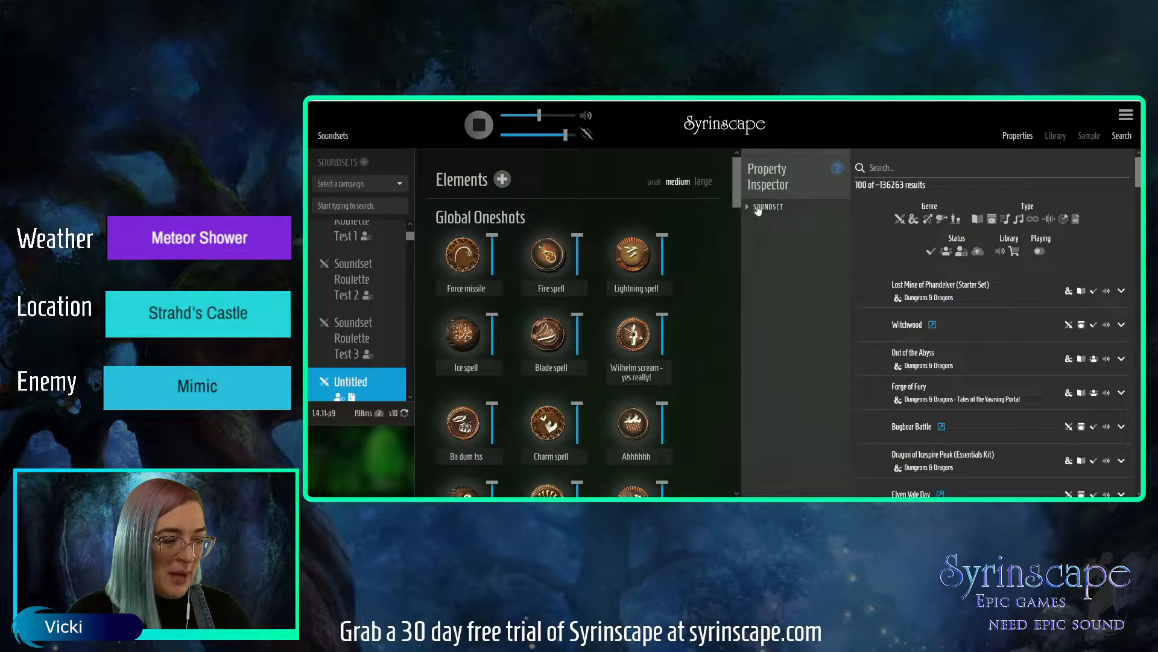
{"action": "left_click", "coordinate": [759, 208]}
- Name the new soundset "SoundSet Roulette 16: Everythings a mimic"
{"action": "left_click_drag", "start_coordinate": [781, 319], "coordinate": [742, 317]}
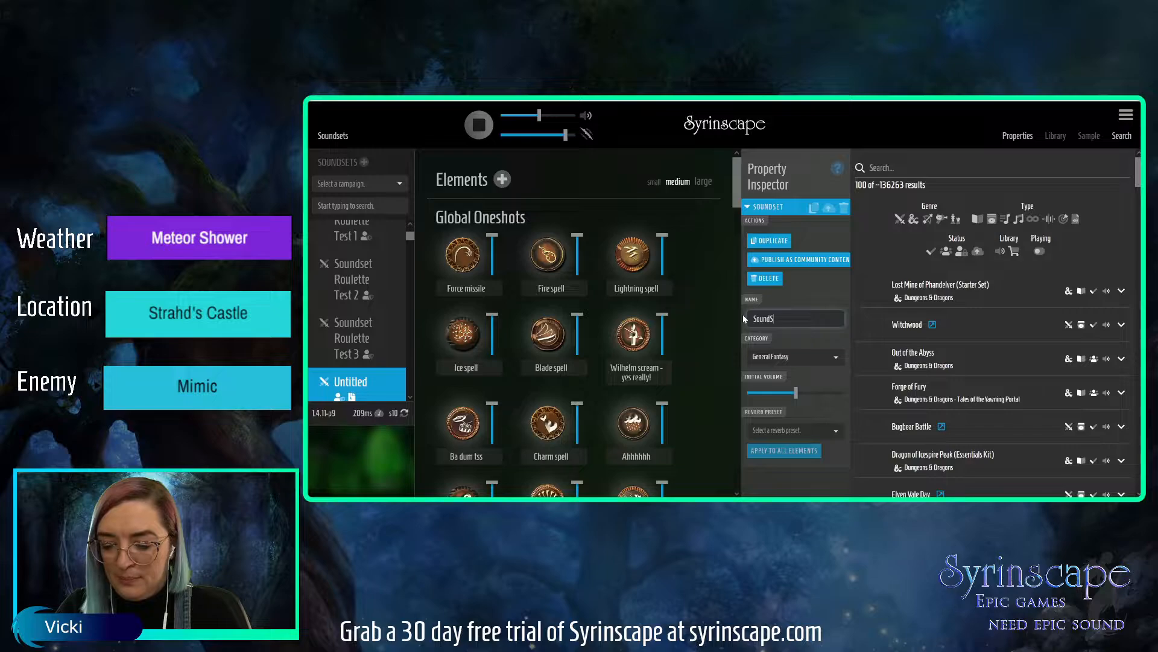
{"action": "type", "text": "Roulet"}
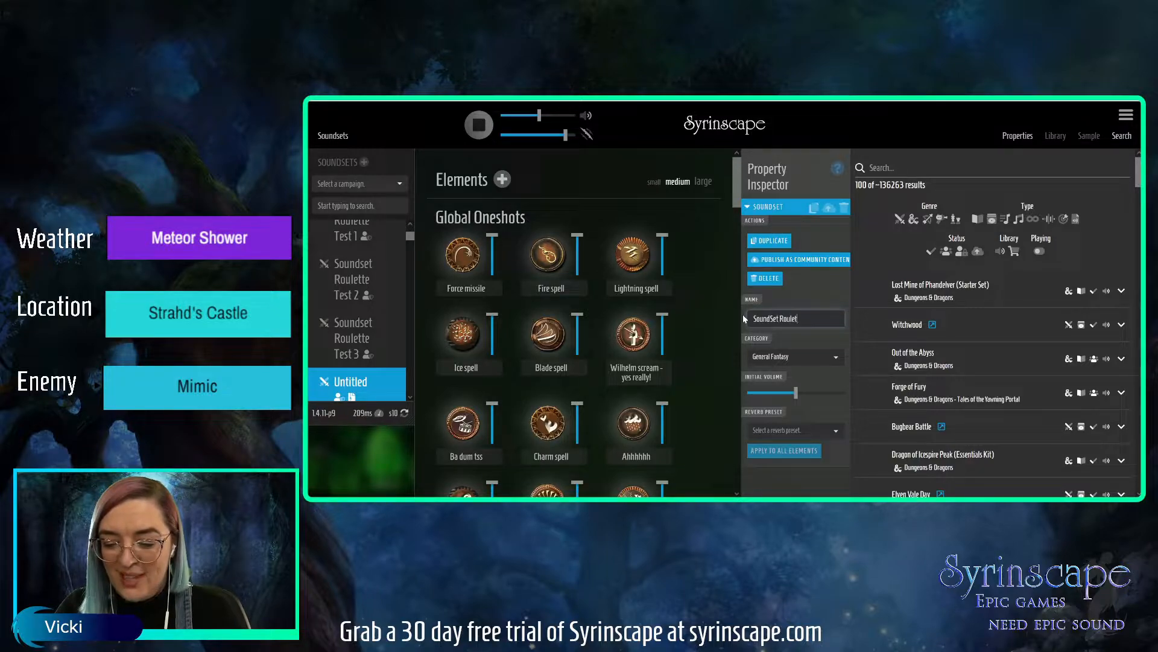
{"action": "type", "text": "te 16:"}
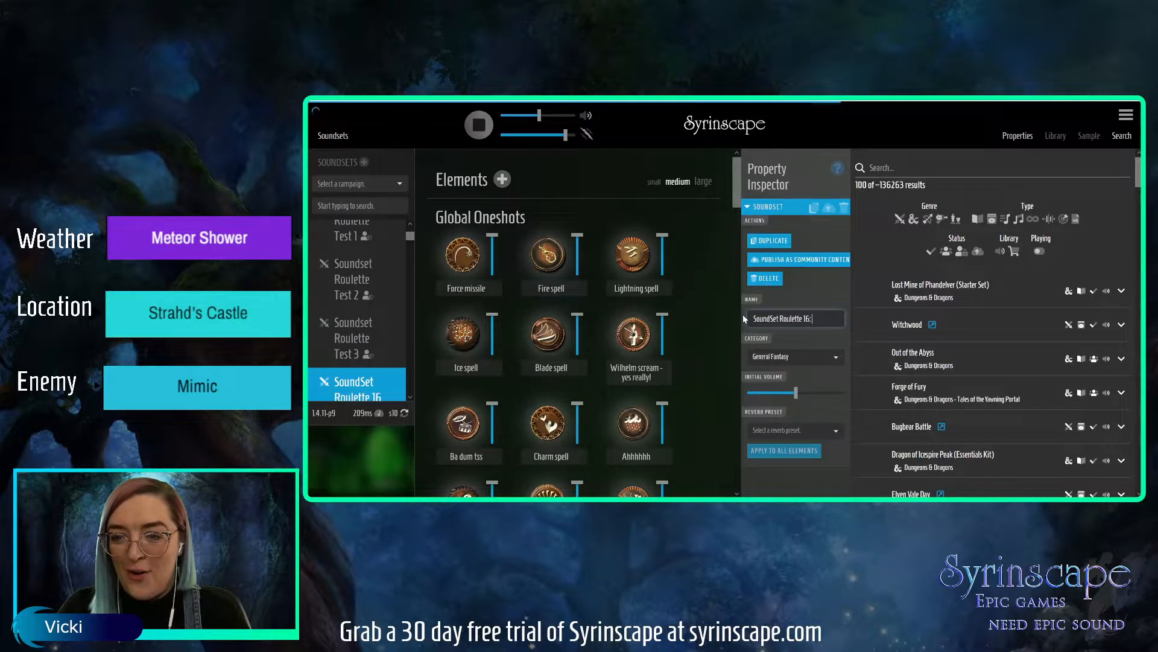
{"action": "type", "text": " It's a m"}
{"action": "key", "text": "BackSpace"}
{"action": "key", "text": "BackSpace"}
{"action": "key", "text": "BackSpace"}
{"action": "key", "text": "BackSpace"}
{"action": "key", "text": "BackSpace"}
{"action": "key", "text": "BackSpace"}
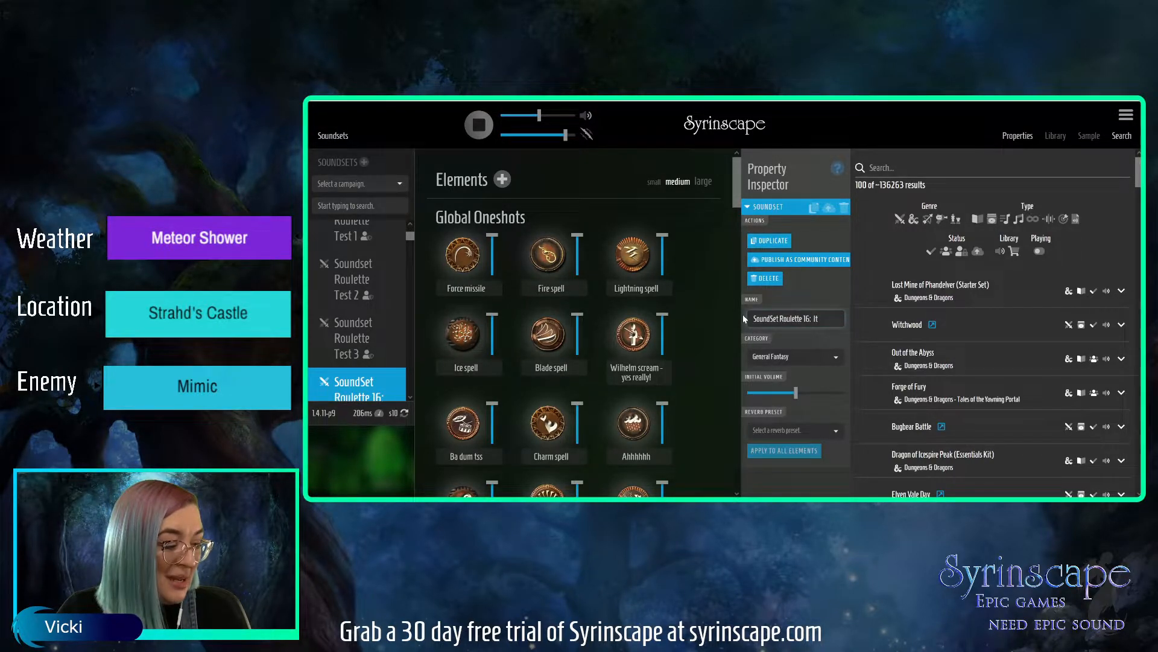
{"action": "type", "text": "Ever"}
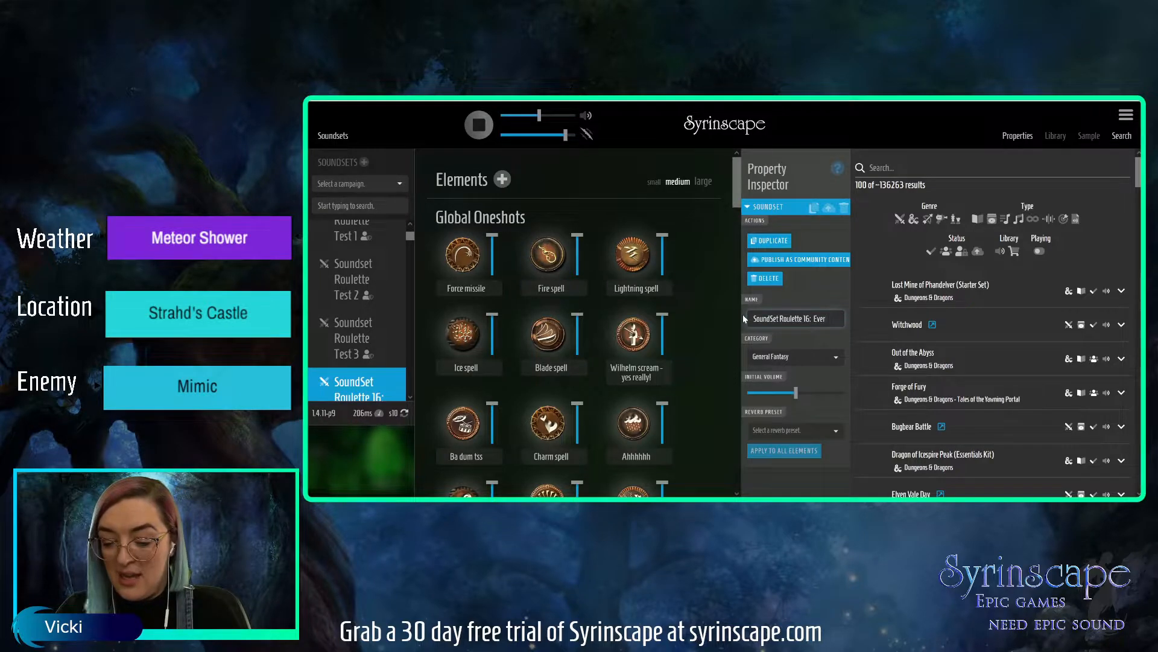
{"action": "type", "text": "ythings a mi"}
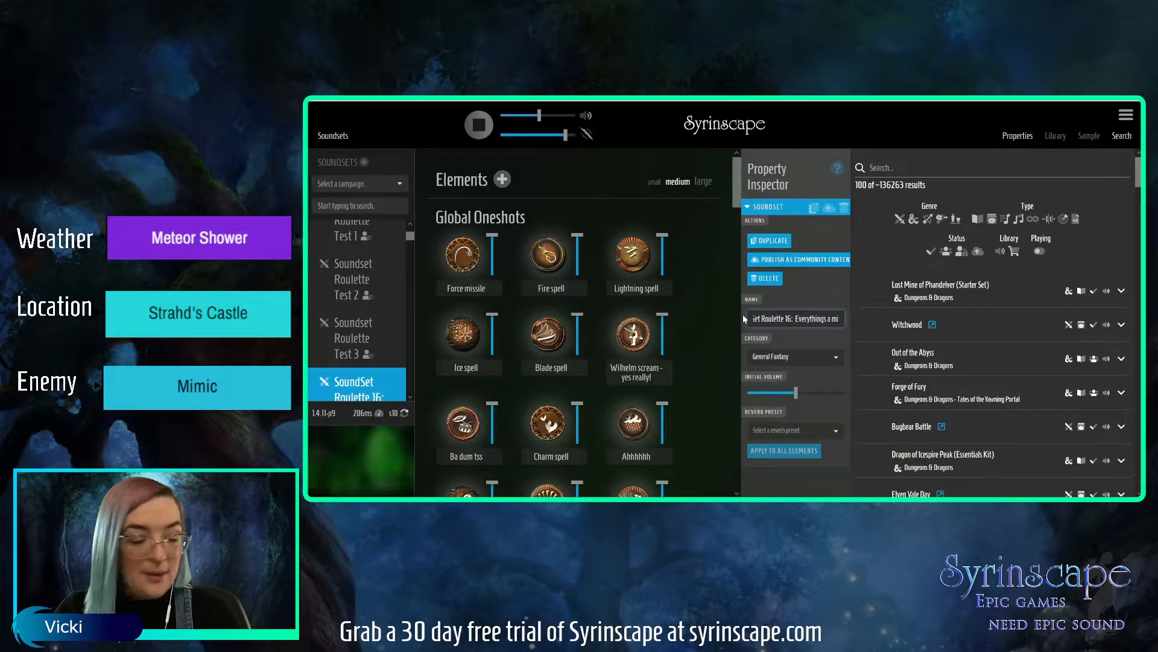
{"action": "type", "text": "mic"}
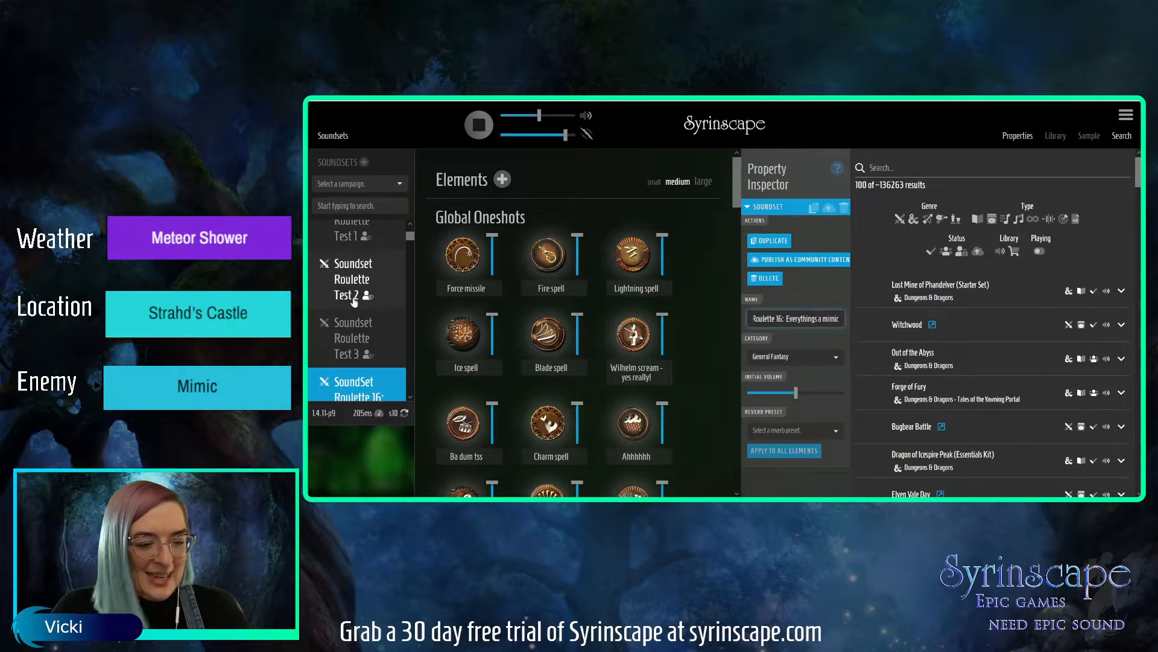
- Open the new Roulette 16 soundset and hide the Property Inspector
{"action": "left_click", "coordinate": [343, 394]}
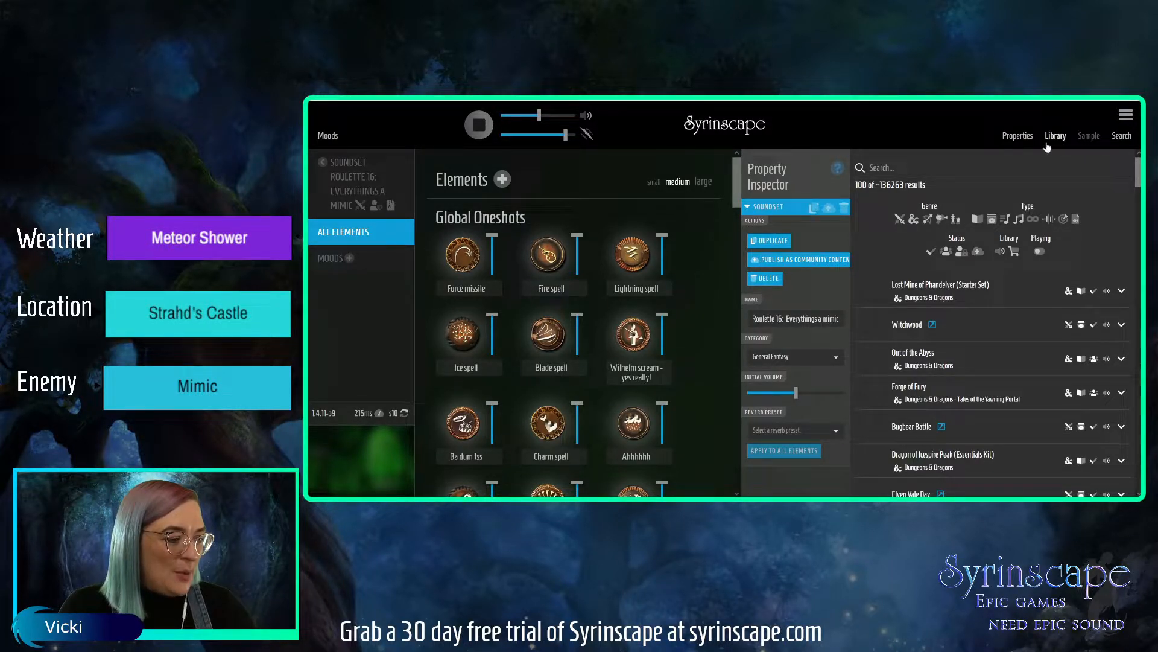
{"action": "left_click", "coordinate": [752, 209]}
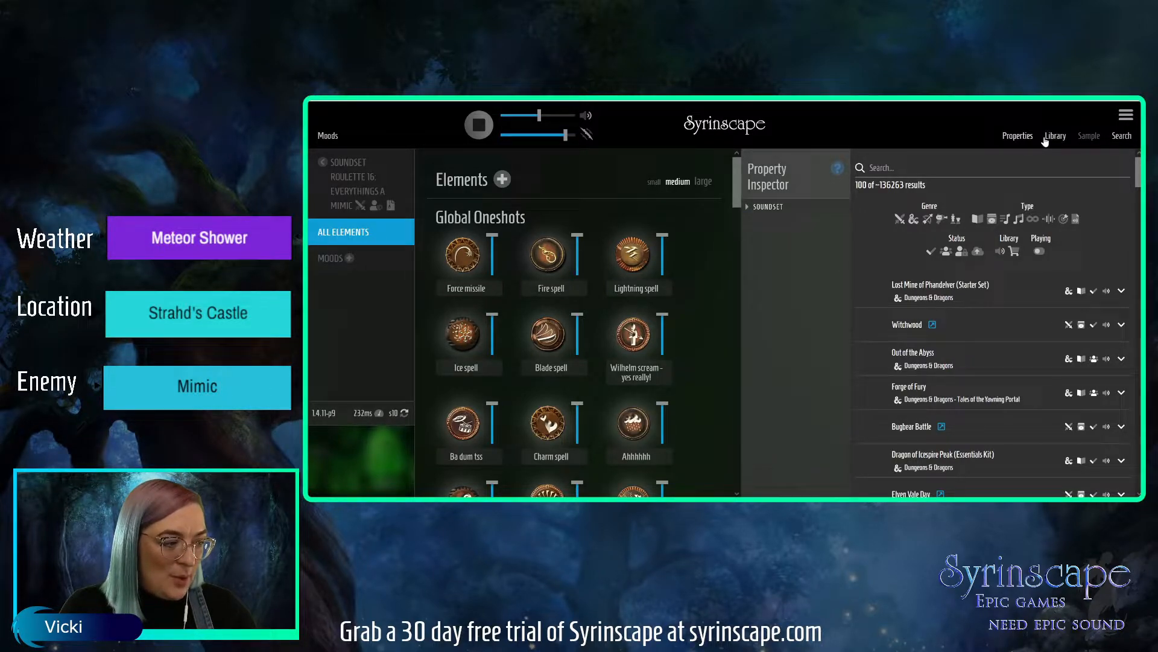
{"action": "left_click", "coordinate": [1018, 136]}
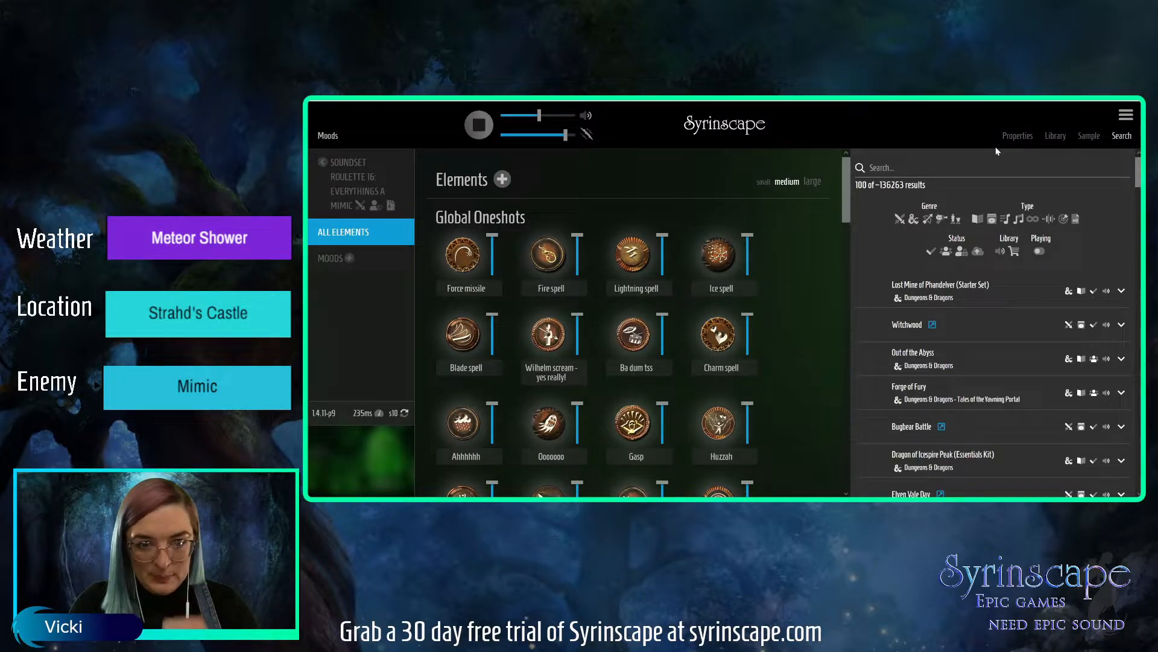
- Search the sound content for "castle ravenloft" and filter the results to moods
{"action": "left_click", "coordinate": [956, 172]}
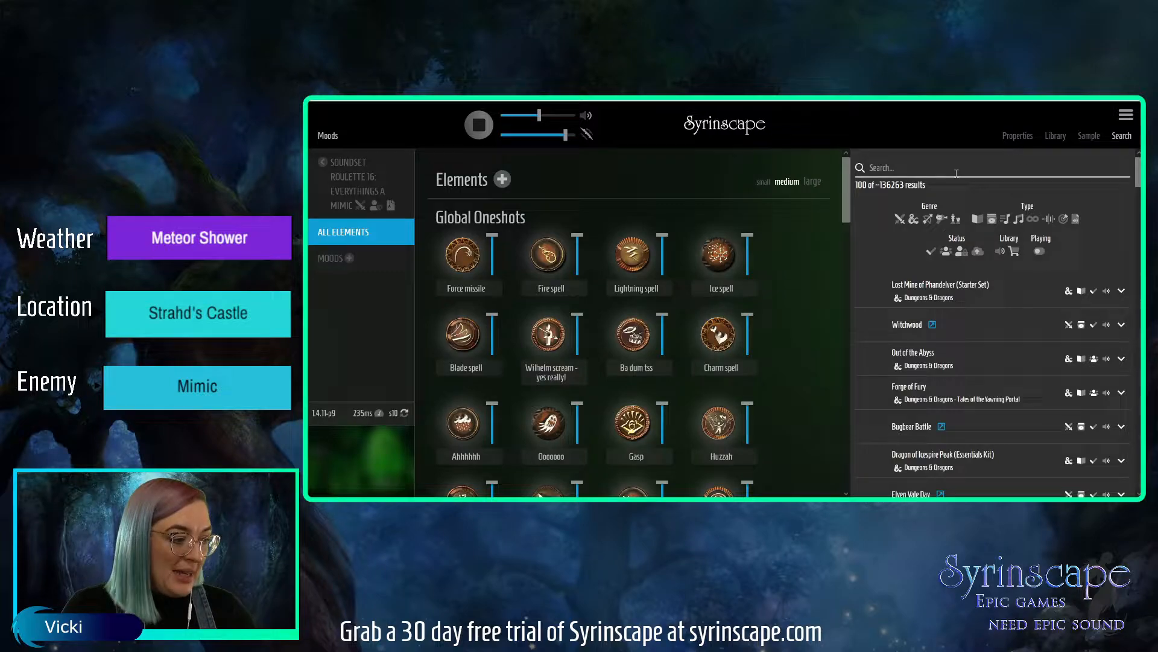
{"action": "type", "text": "cas"}
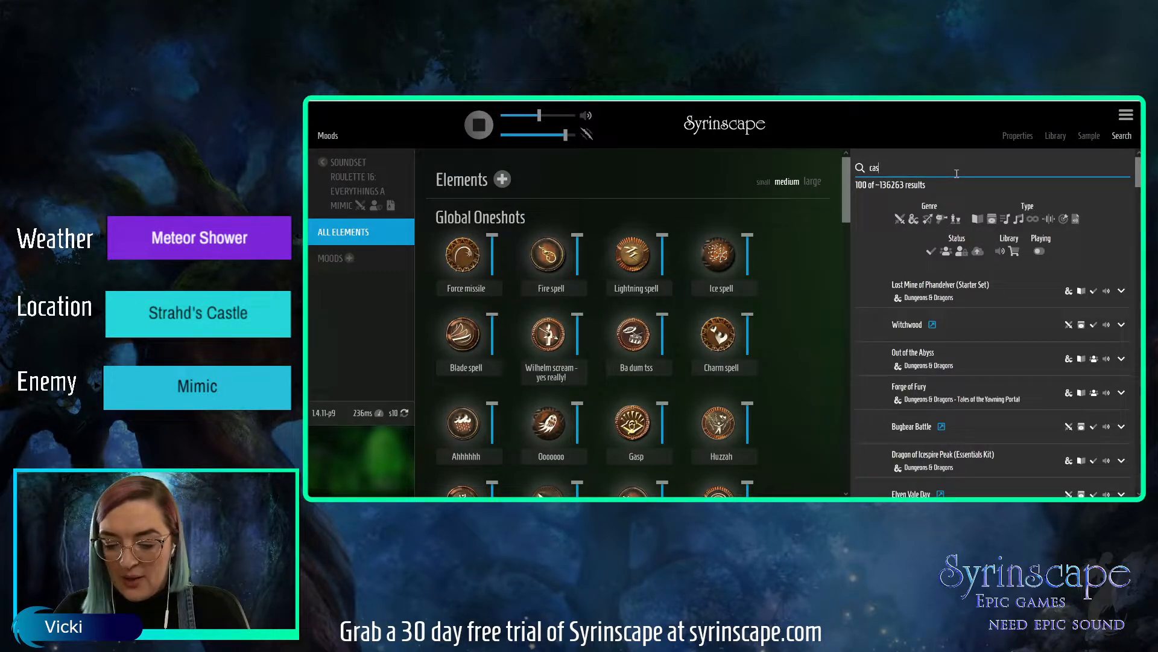
{"action": "type", "text": "tle ra"}
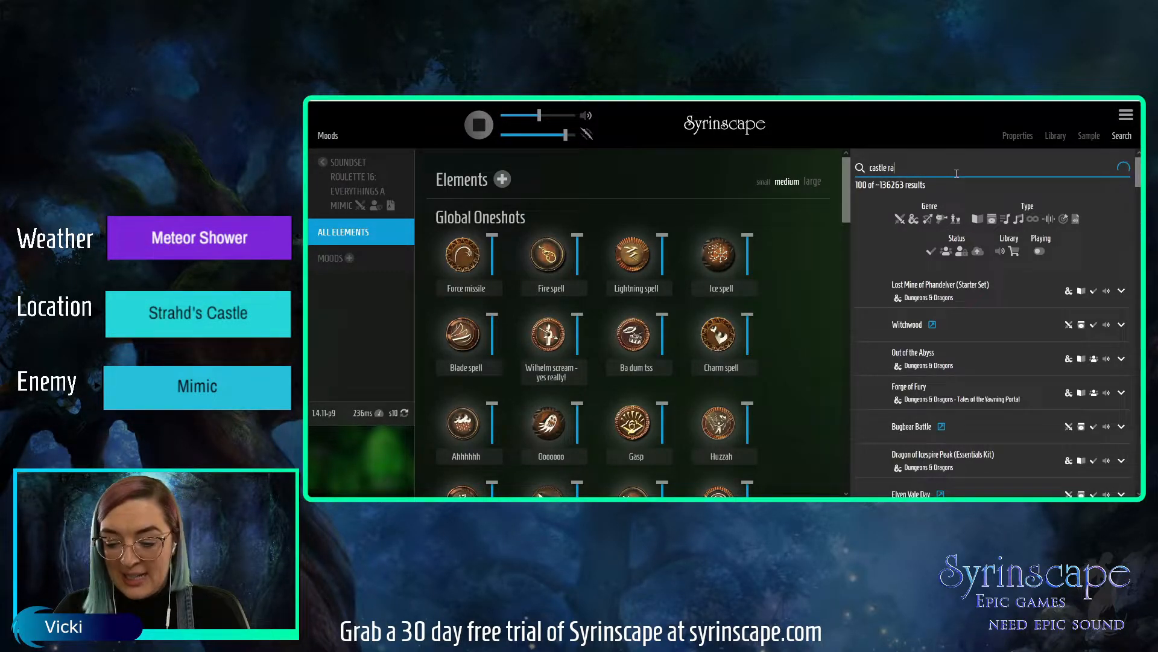
{"action": "type", "text": "venlo"}
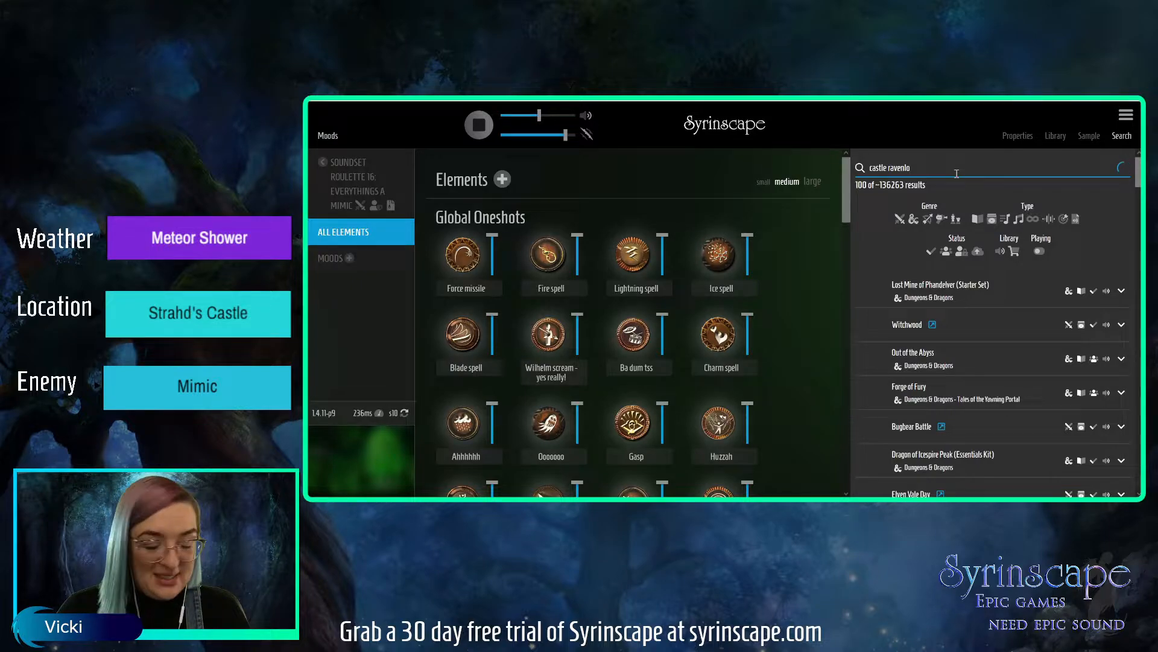
{"action": "type", "text": "ft"}
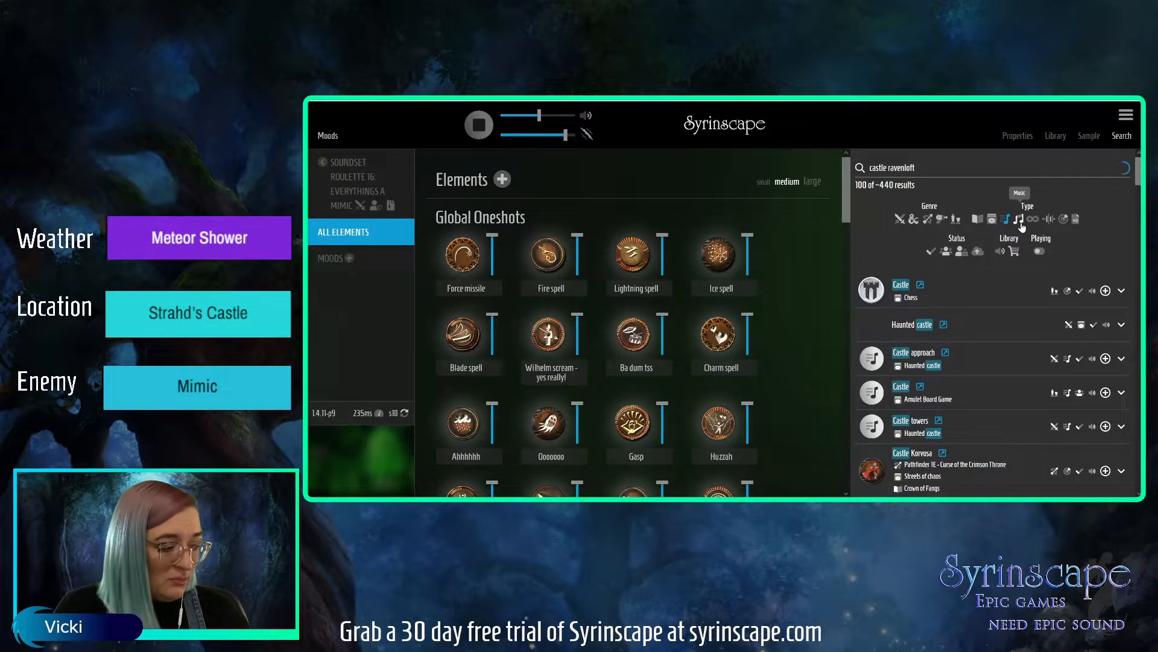
{"action": "left_click", "coordinate": [1008, 222]}
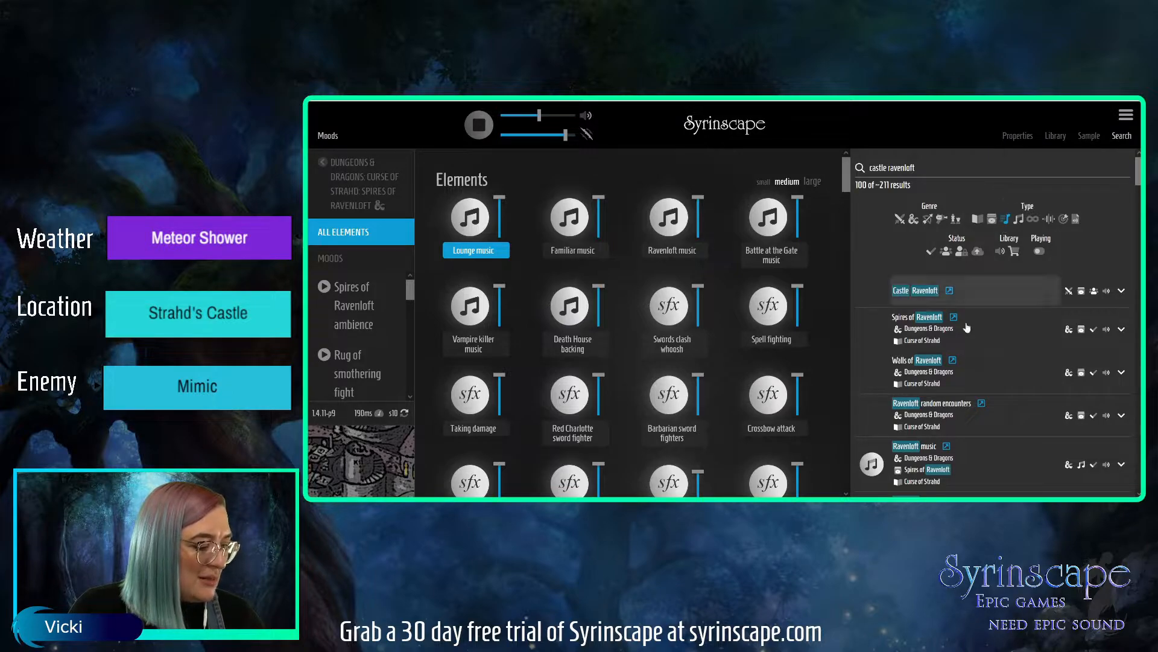
- Look through the Castle Ravenloft results and narrow them to moods in the Dungeons & Dragons genre
{"action": "scroll", "coordinate": [970, 379], "scroll_direction": "down", "scroll_amount": 3}
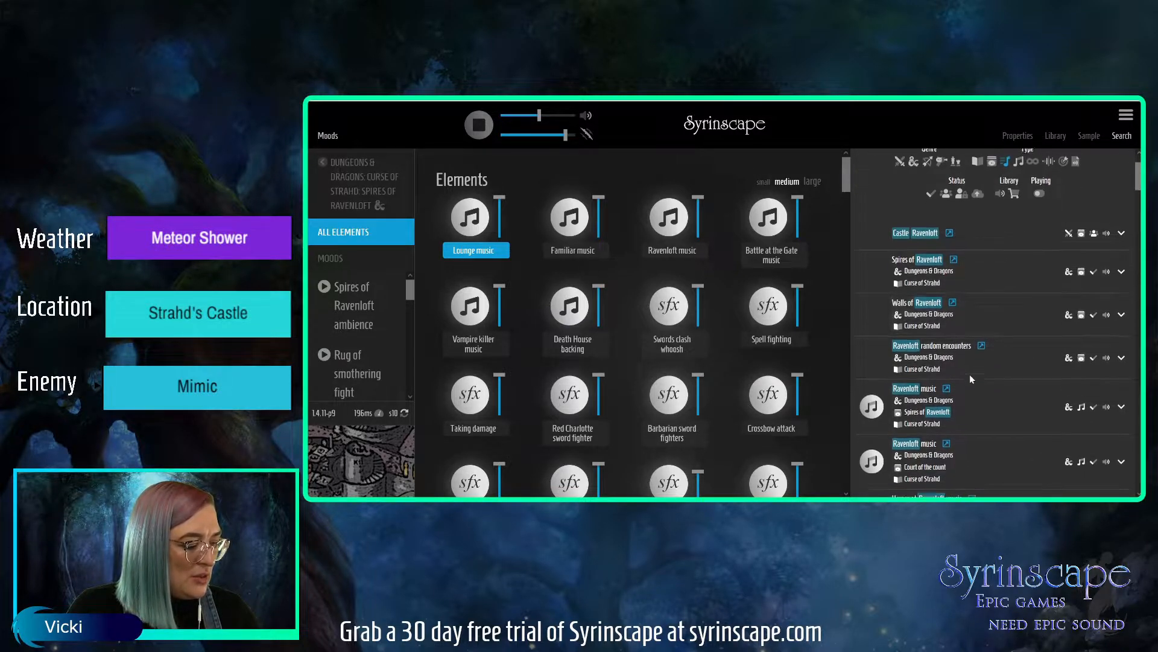
{"action": "scroll", "coordinate": [970, 379], "scroll_direction": "down", "scroll_amount": 1}
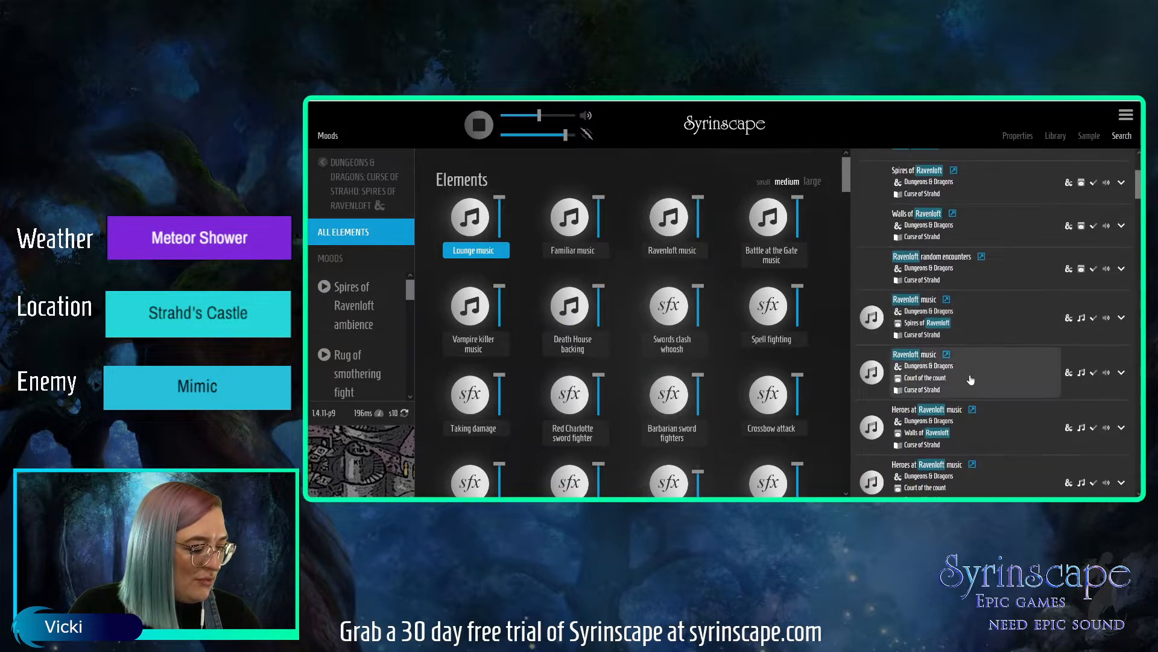
{"action": "scroll", "coordinate": [971, 379], "scroll_direction": "down", "scroll_amount": 3}
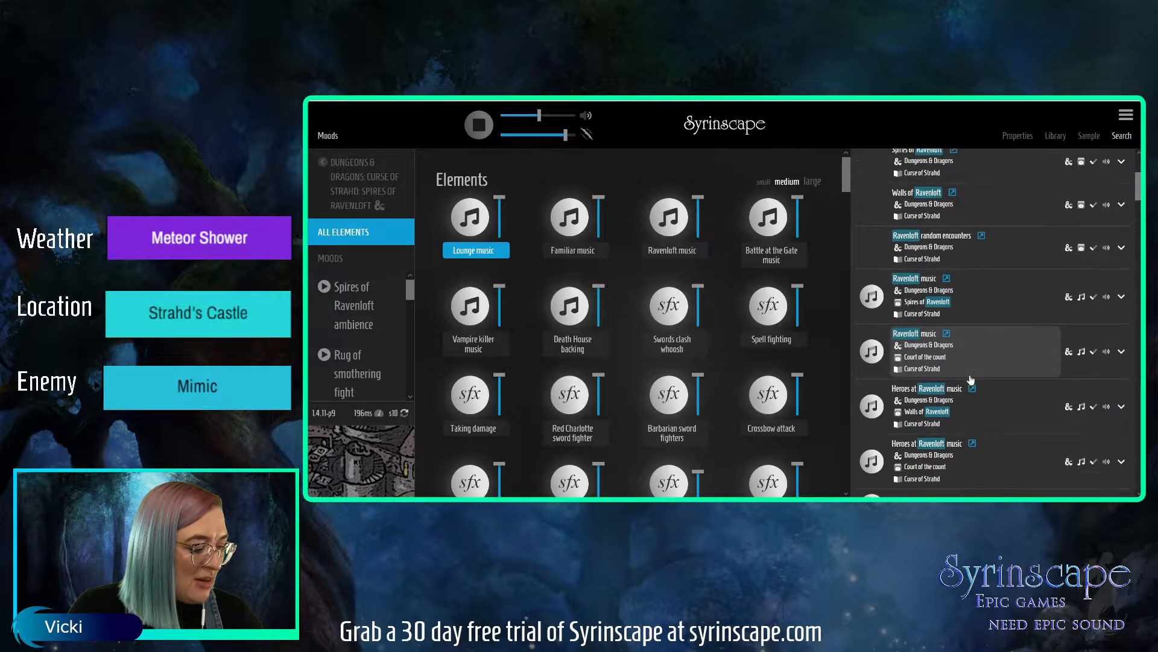
{"action": "scroll", "coordinate": [971, 377], "scroll_direction": "up", "scroll_amount": 7}
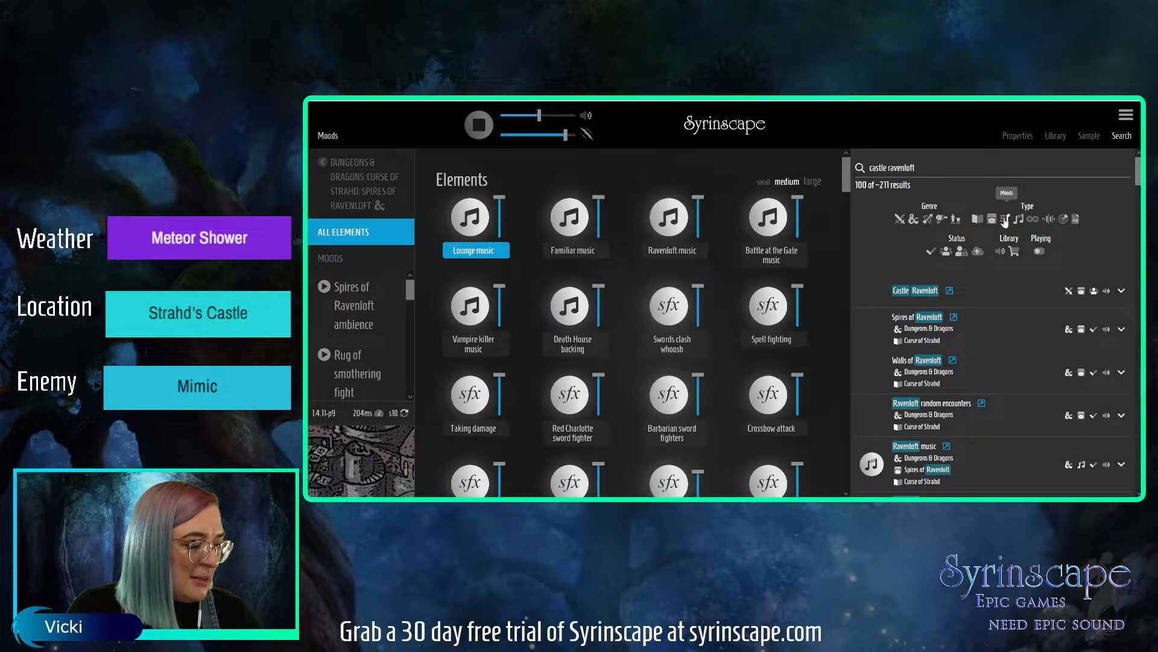
{"action": "left_click", "coordinate": [1005, 219]}
{"action": "left_click", "coordinate": [913, 221]}
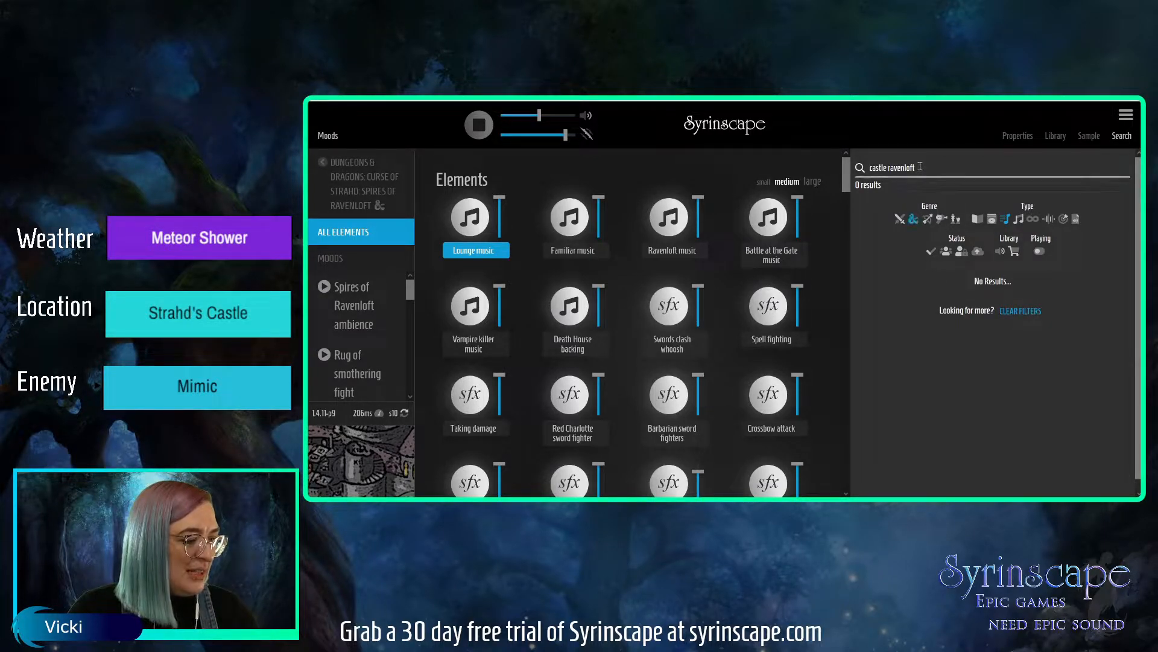
- Search the mood content for "strahd" and preview the "Dining hall of the Count" mood
{"action": "left_click_drag", "start_coordinate": [925, 167], "coordinate": [863, 162]}
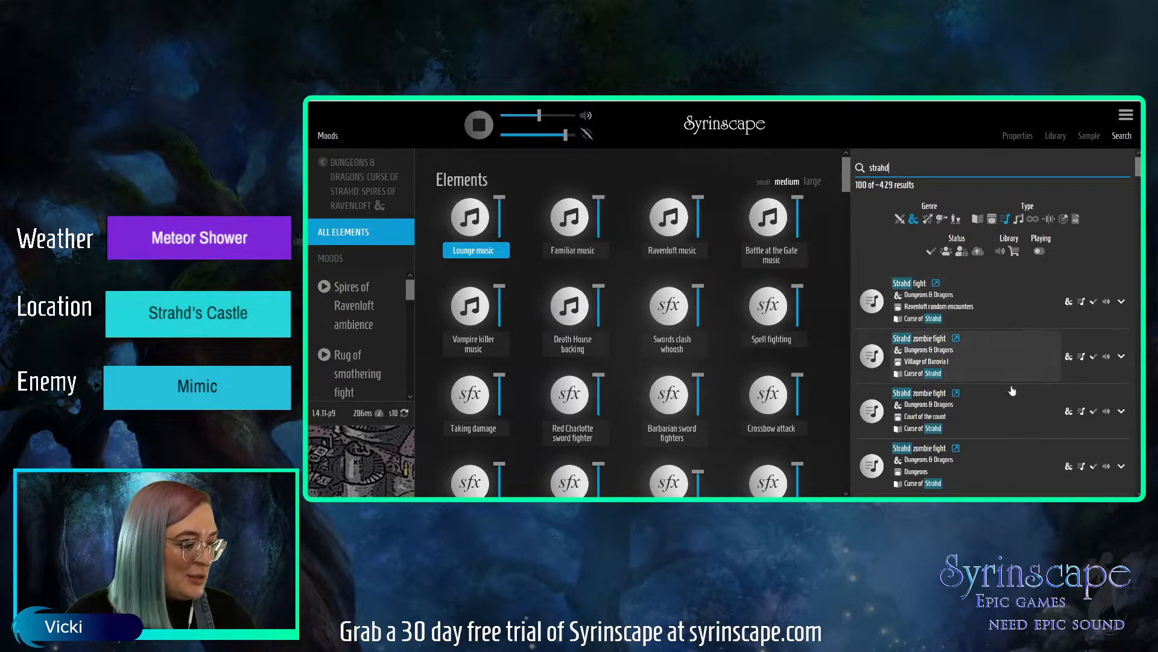
{"action": "scroll", "coordinate": [1020, 357], "scroll_direction": "down", "scroll_amount": 3}
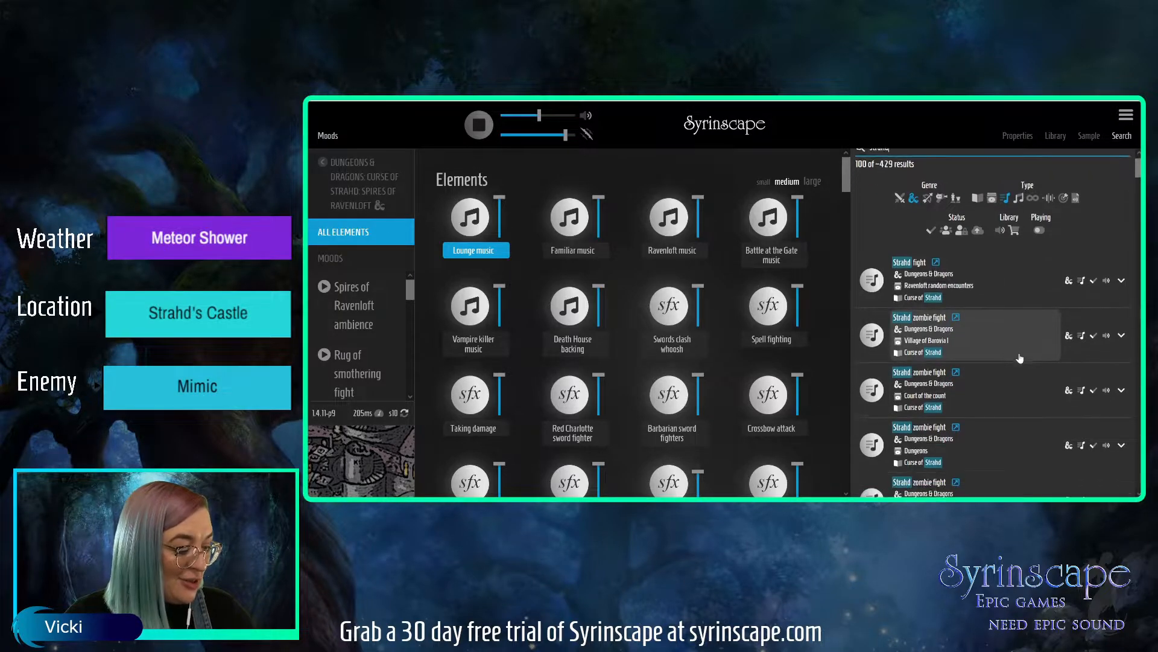
{"action": "scroll", "coordinate": [1020, 358], "scroll_direction": "down", "scroll_amount": 1}
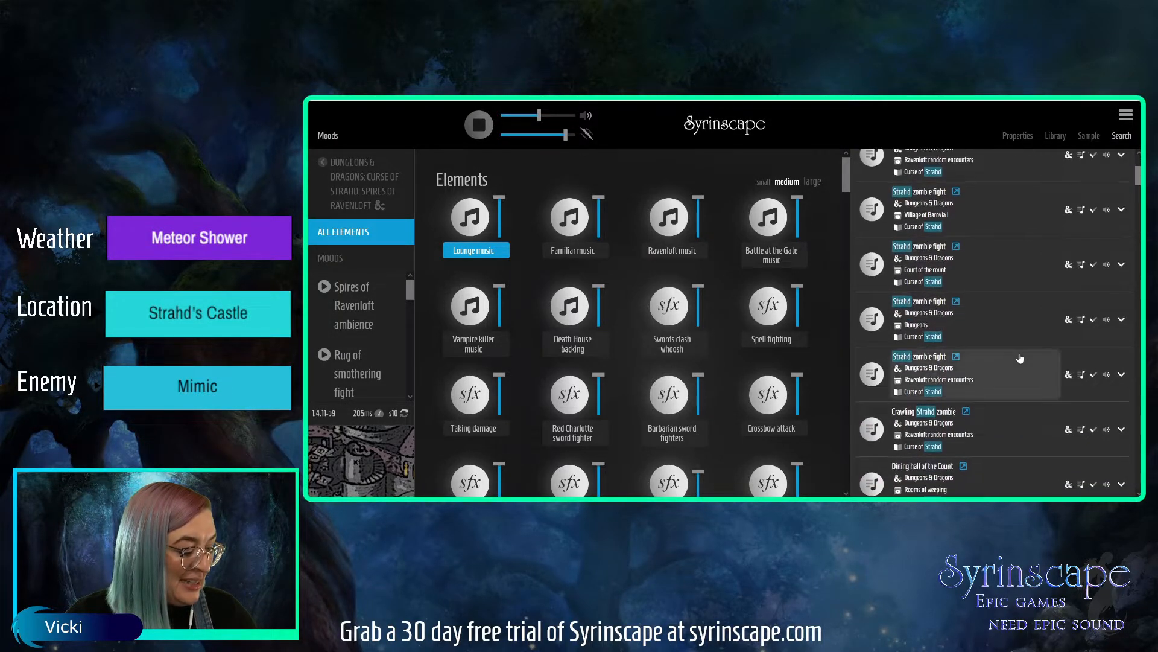
{"action": "scroll", "coordinate": [1019, 359], "scroll_direction": "down", "scroll_amount": 1}
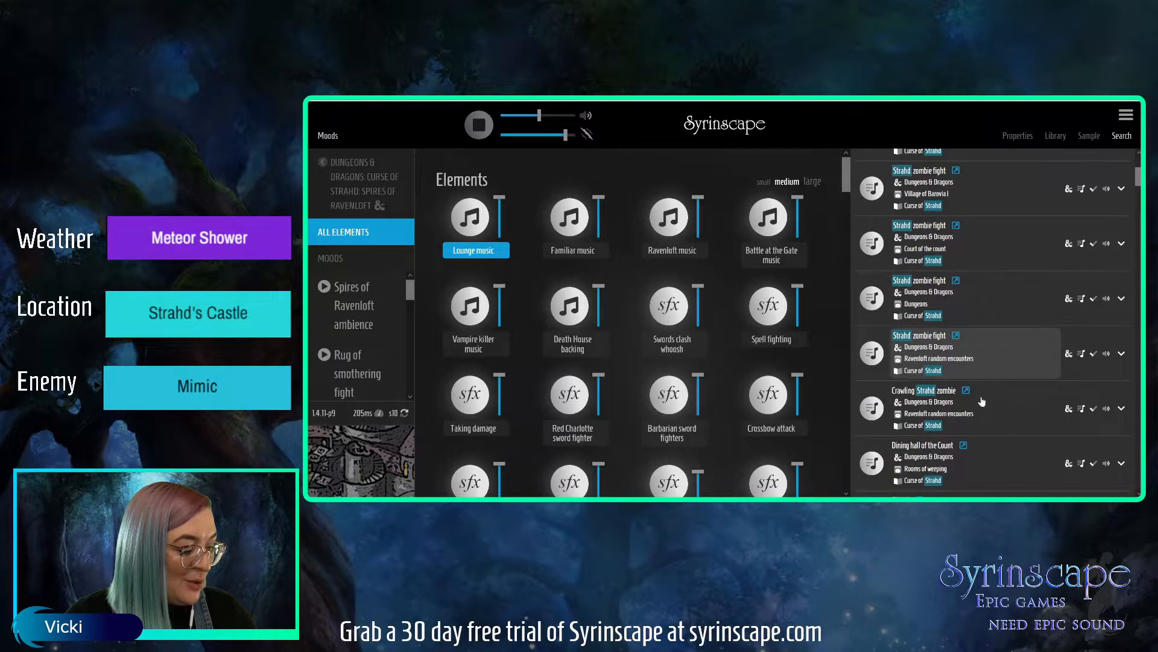
{"action": "left_click", "coordinate": [872, 464]}
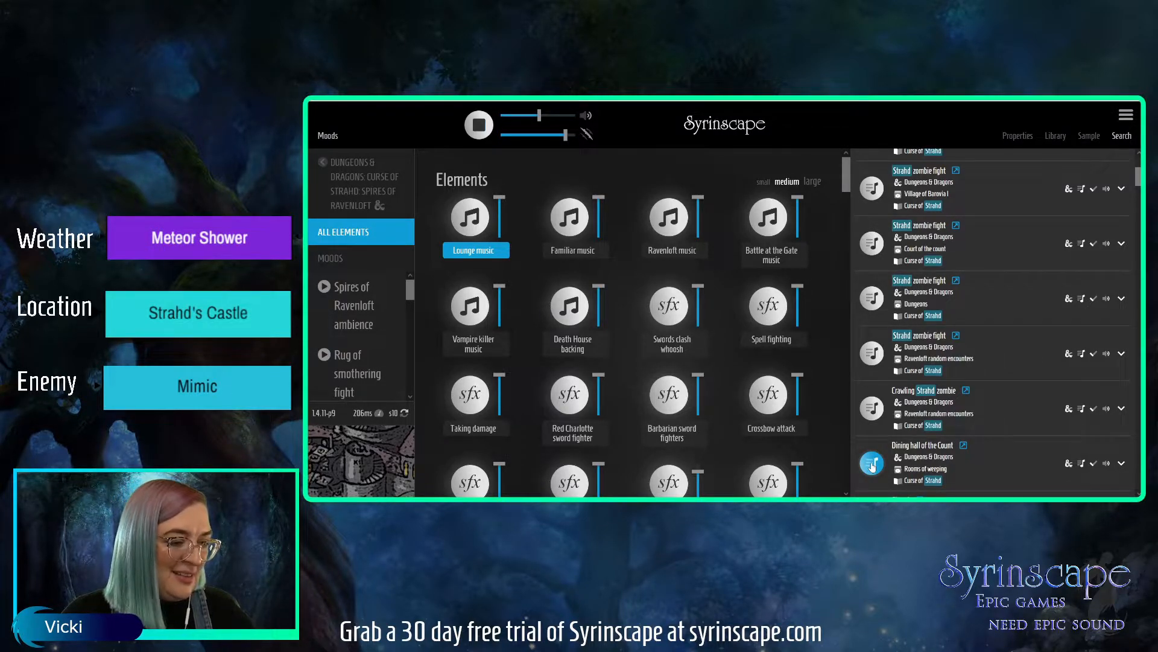
- Return to the soundset list and open "SoundSet Roulette 16: Everythings a mimic"
{"action": "left_click", "coordinate": [334, 172]}
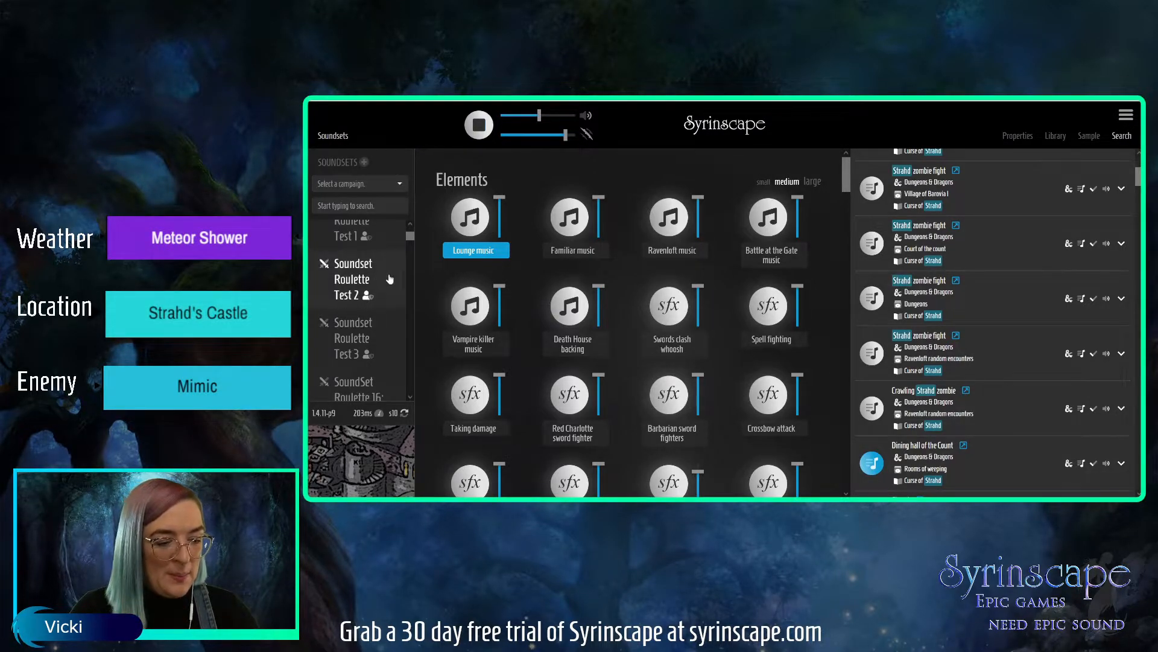
{"action": "left_click_drag", "start_coordinate": [409, 238], "coordinate": [410, 242]}
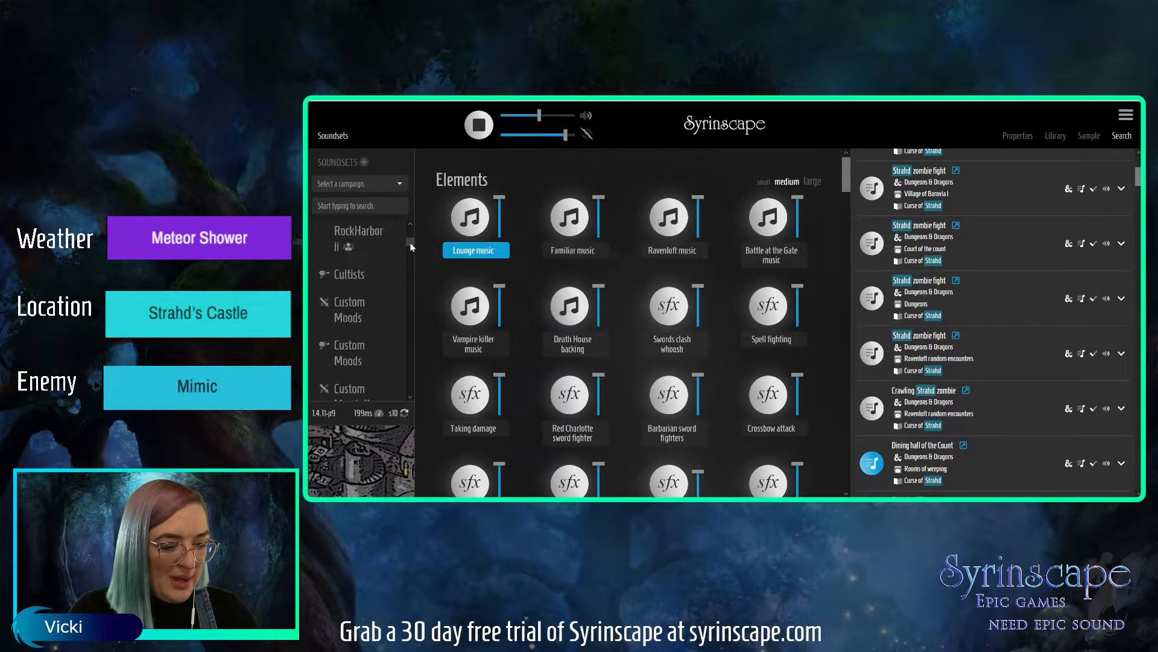
{"action": "left_click", "coordinate": [410, 225]}
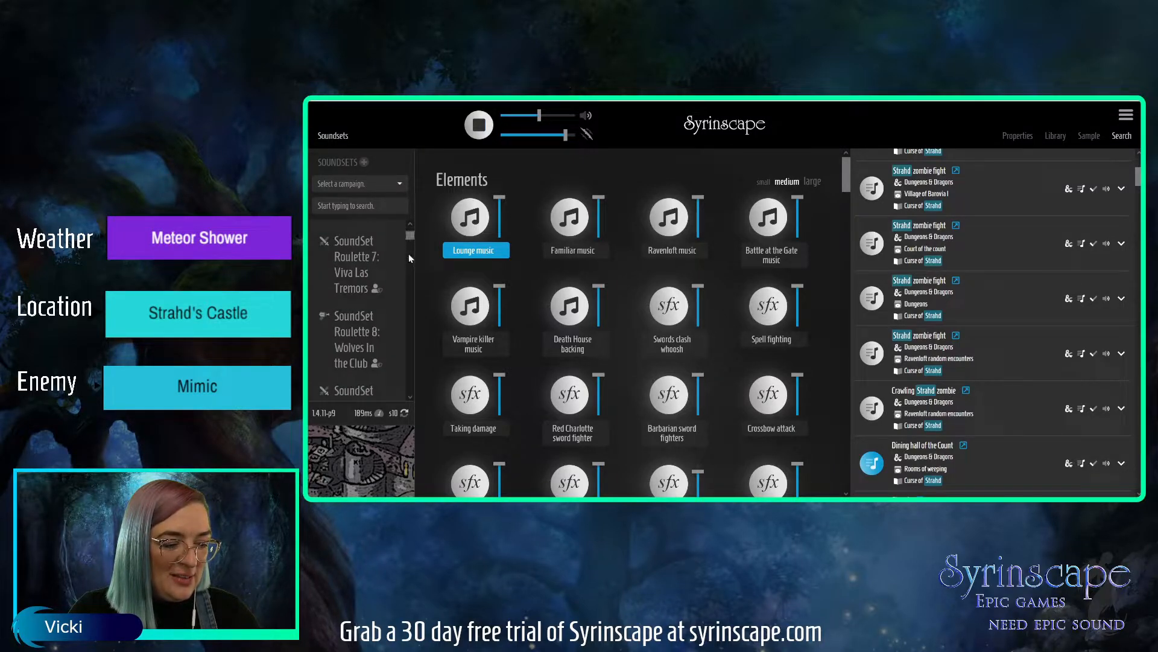
{"action": "scroll", "coordinate": [393, 311], "scroll_direction": "down", "scroll_amount": 1}
{"action": "scroll", "coordinate": [393, 310], "scroll_direction": "down", "scroll_amount": 3}
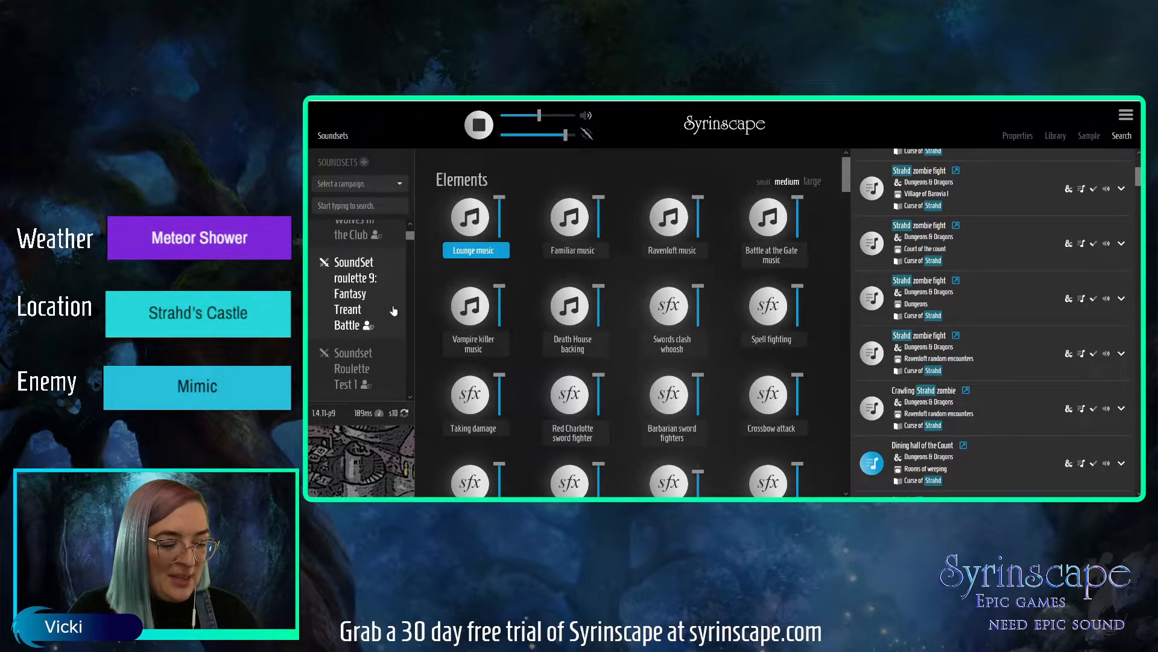
{"action": "scroll", "coordinate": [393, 311], "scroll_direction": "down", "scroll_amount": 2}
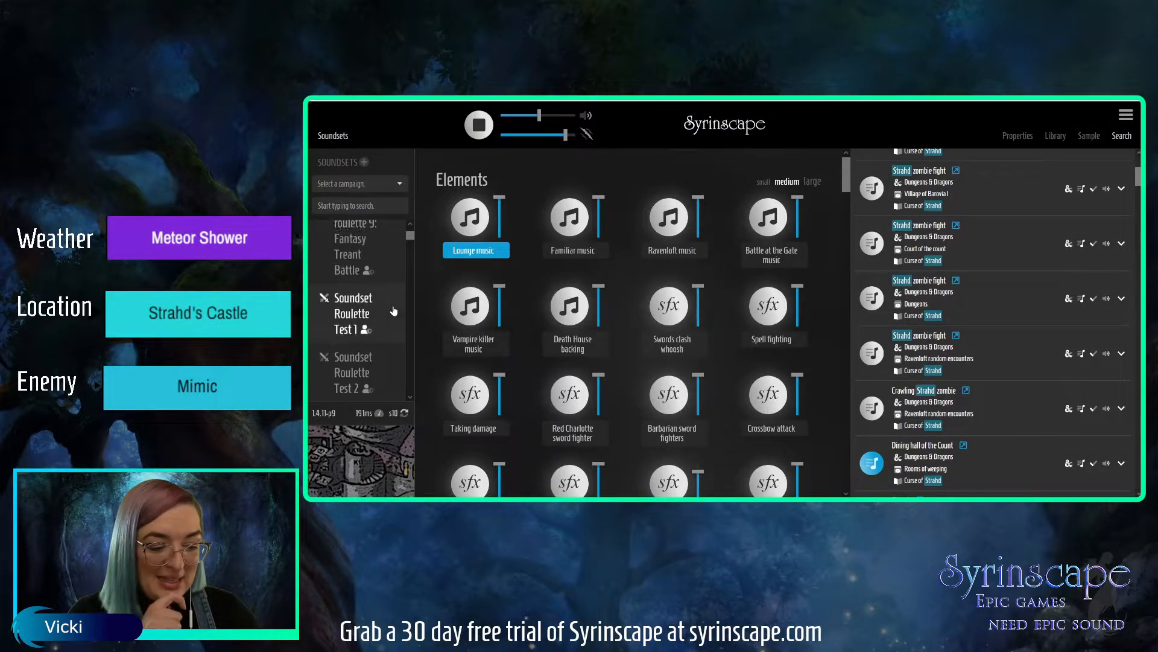
{"action": "scroll", "coordinate": [393, 311], "scroll_direction": "down", "scroll_amount": 6}
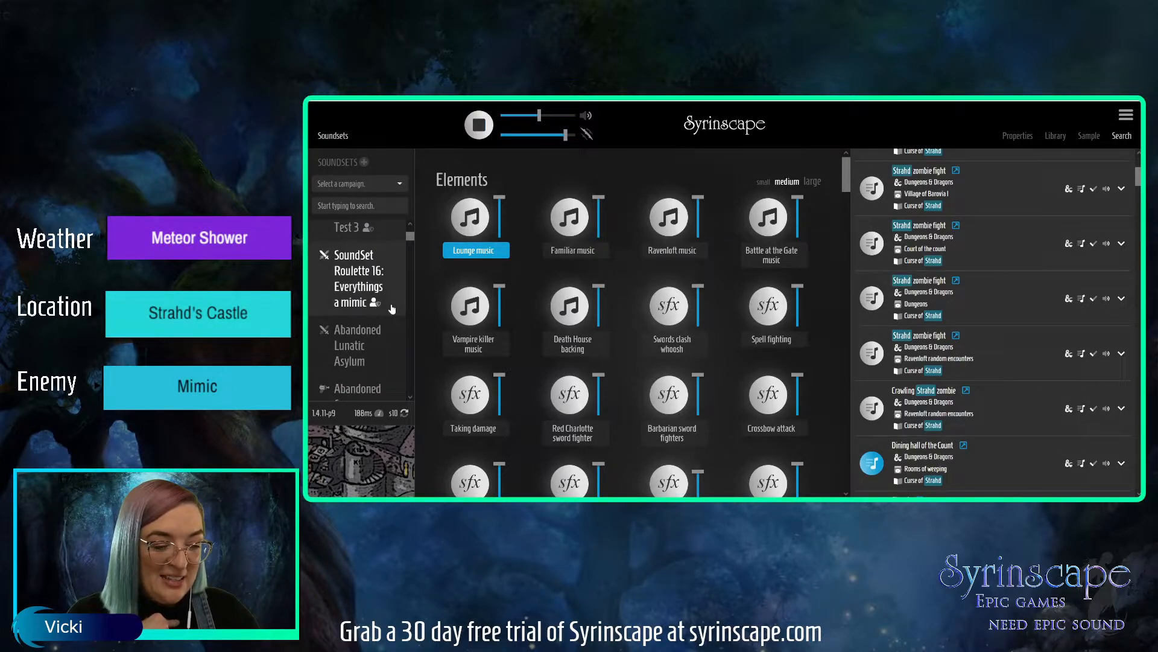
{"action": "left_click", "coordinate": [379, 288]}
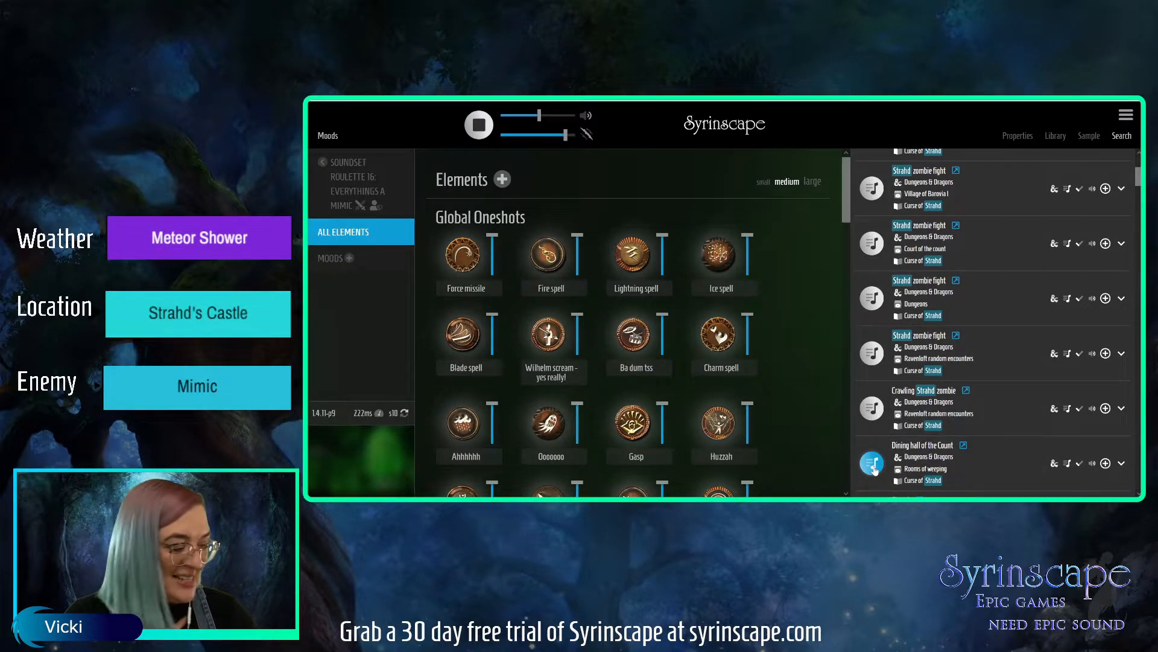
- Preview the "Great entry with Strahd's organ" mood among the Strahd results and add it to the soundset
{"action": "scroll", "coordinate": [982, 401], "scroll_direction": "down", "scroll_amount": 2}
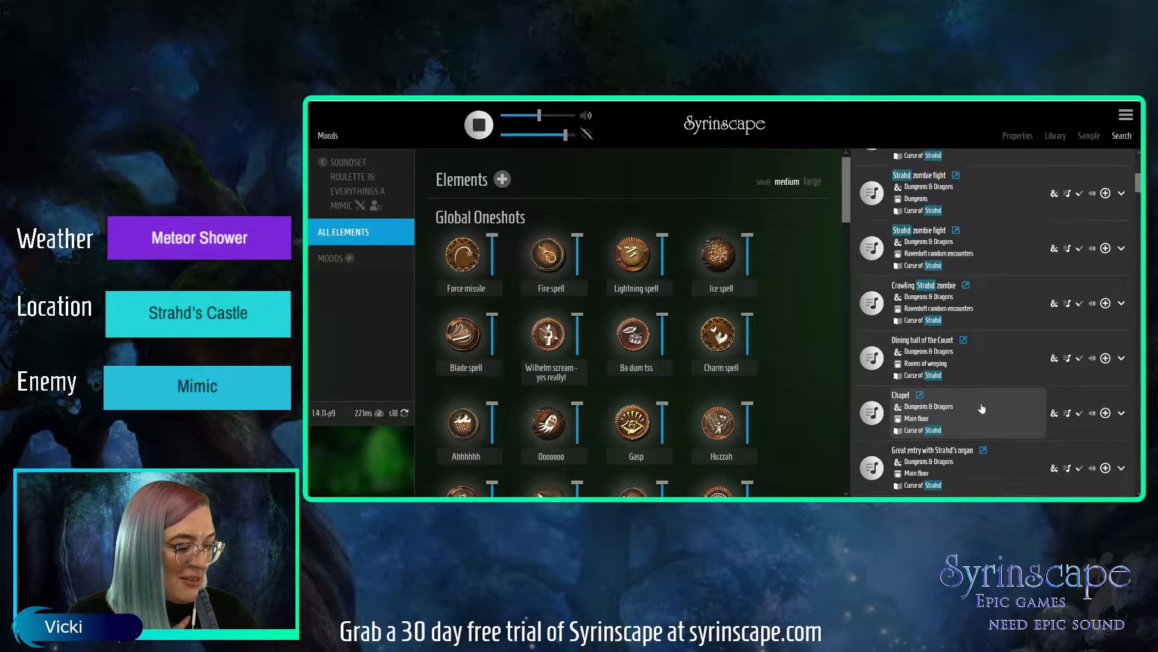
{"action": "scroll", "coordinate": [982, 408], "scroll_direction": "down", "scroll_amount": 1}
{"action": "scroll", "coordinate": [982, 408], "scroll_direction": "down", "scroll_amount": 2}
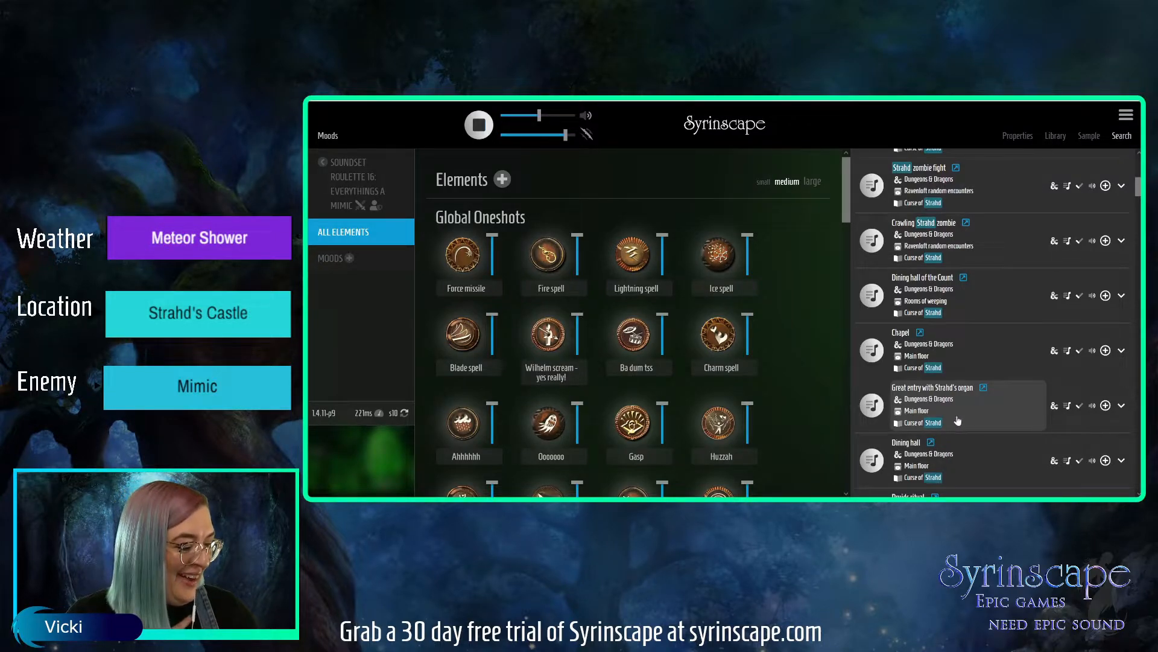
{"action": "left_click", "coordinate": [872, 406]}
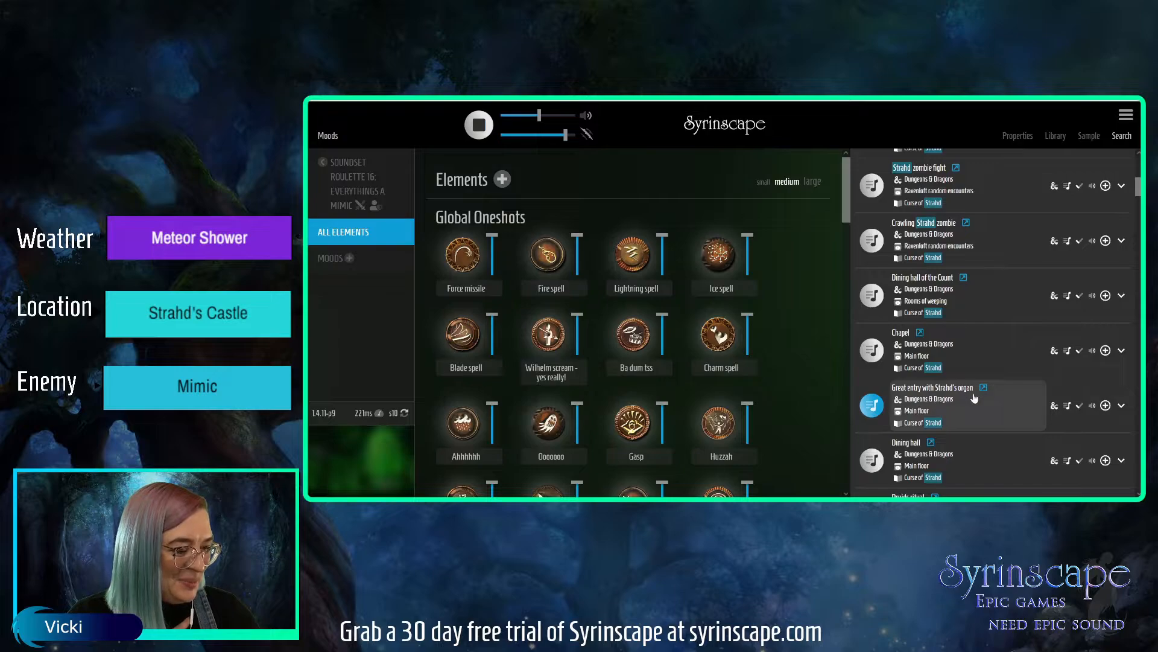
{"action": "left_click", "coordinate": [879, 410]}
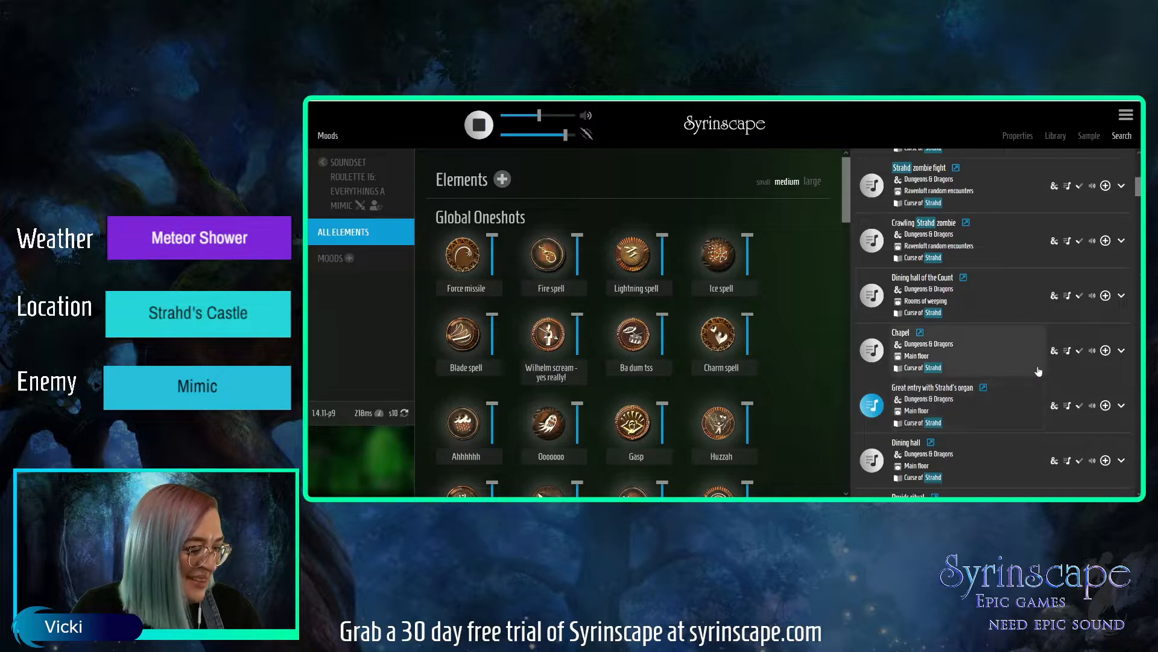
{"action": "scroll", "coordinate": [1038, 371], "scroll_direction": "down", "scroll_amount": 1}
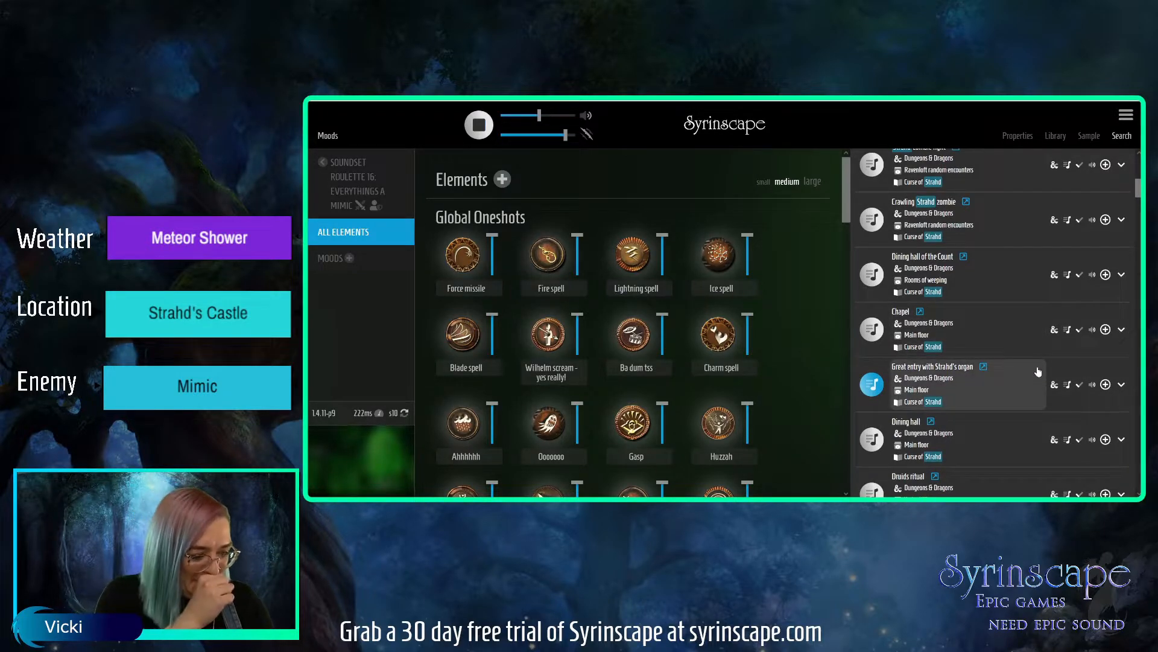
{"action": "scroll", "coordinate": [1039, 371], "scroll_direction": "down", "scroll_amount": 3}
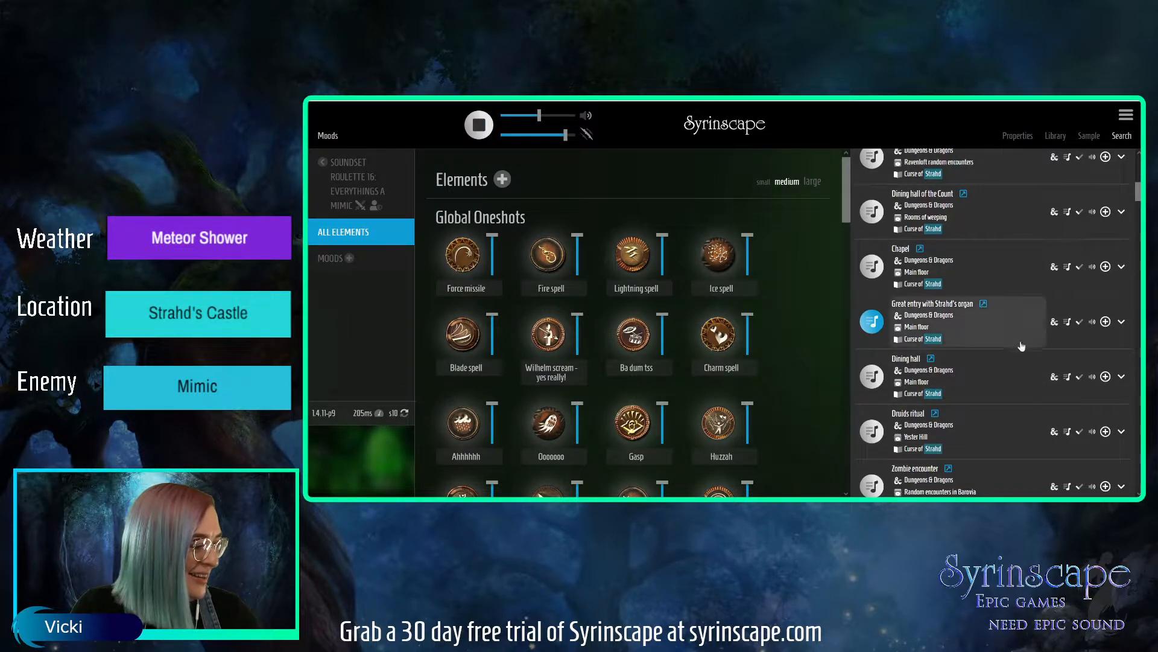
{"action": "left_click", "coordinate": [1109, 326]}
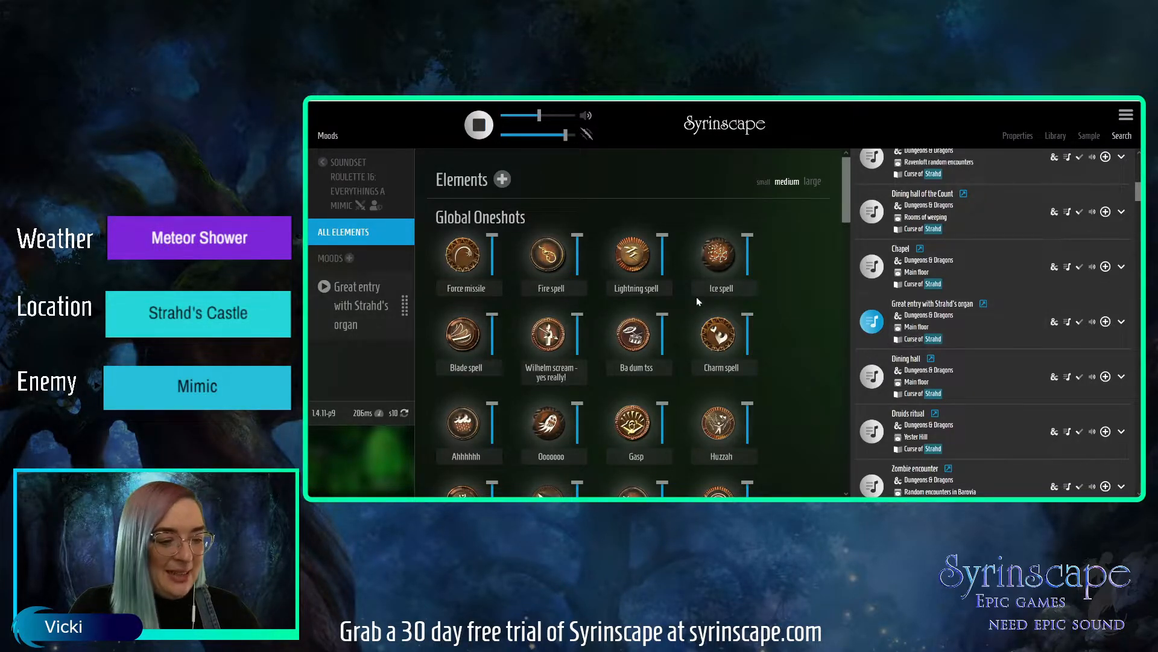
- Raise the master volume in two small increments
{"action": "mouse_move", "coordinate": [539, 117]}
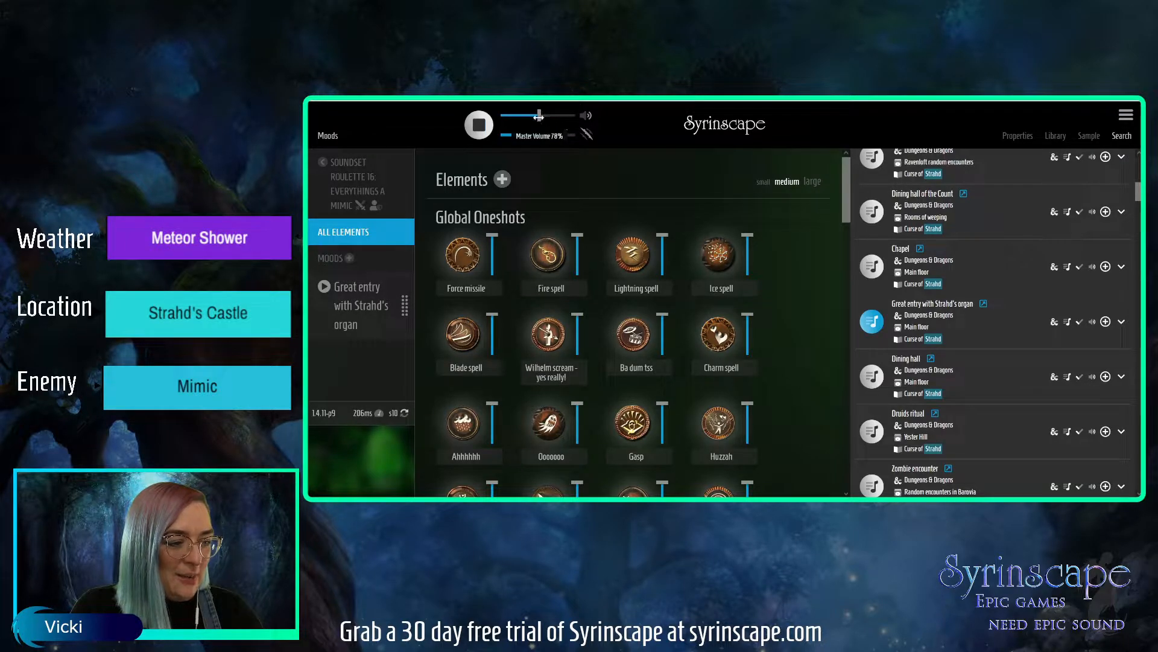
{"action": "left_click_drag", "start_coordinate": [539, 117], "coordinate": [545, 117]}
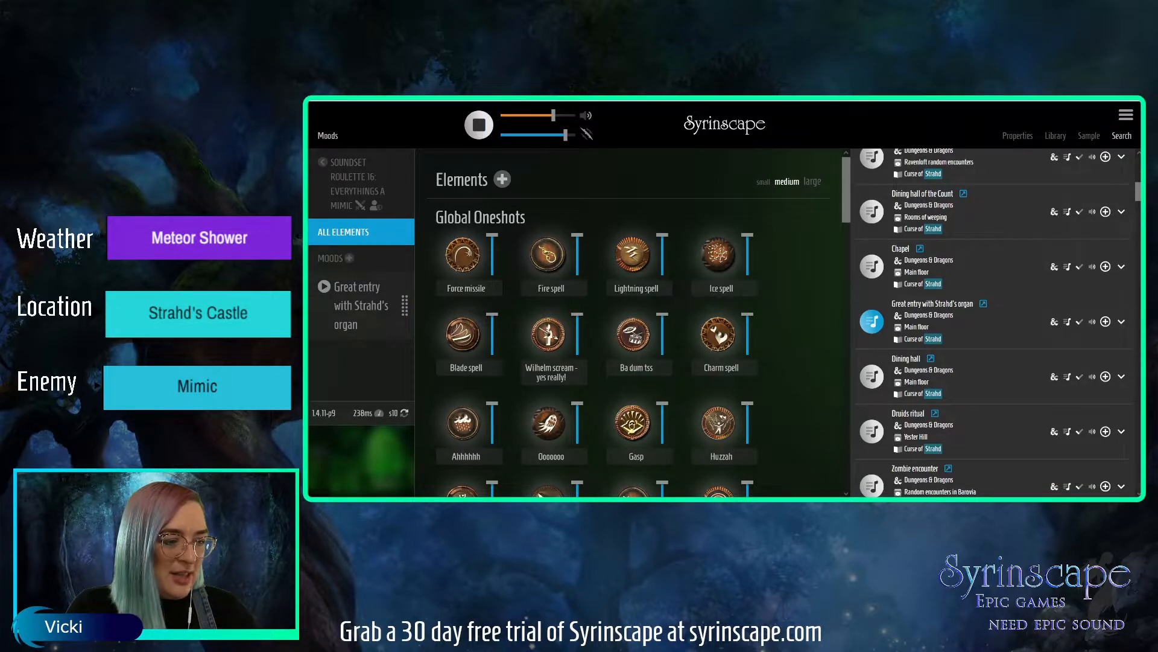
{"action": "left_click_drag", "start_coordinate": [553, 115], "coordinate": [557, 116]}
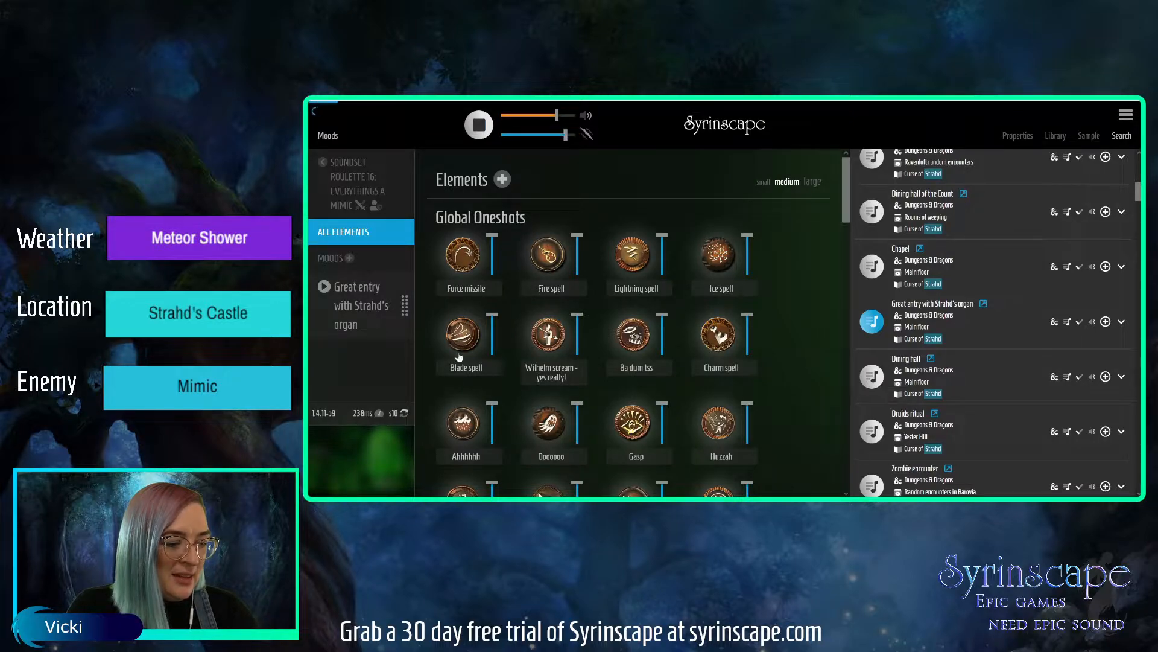
- Show the properties of the added "Great entry with Strahd's organ" mood and try to save its current state
{"action": "left_click", "coordinate": [1017, 136]}
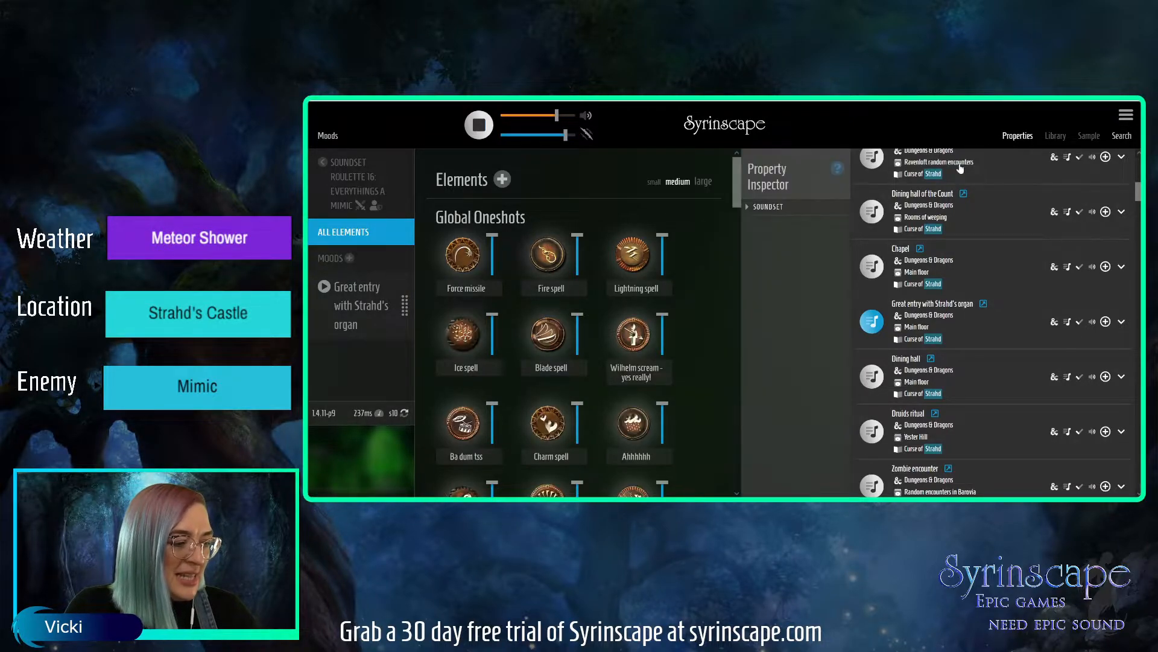
{"action": "left_click", "coordinate": [767, 207]}
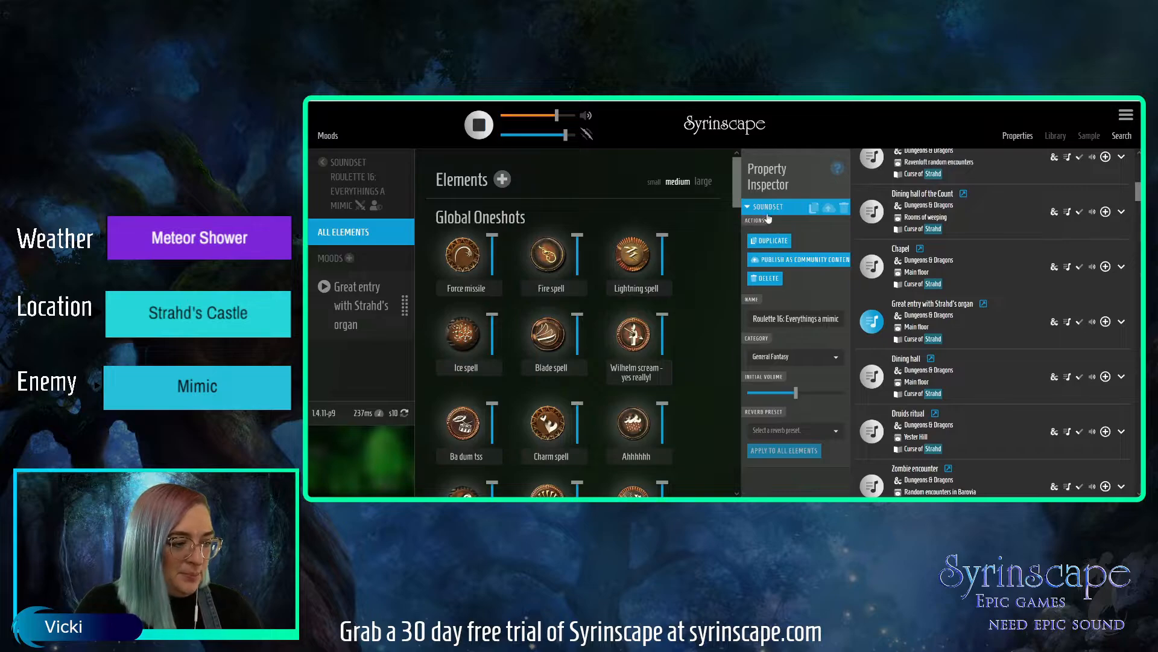
{"action": "left_click", "coordinate": [348, 321]}
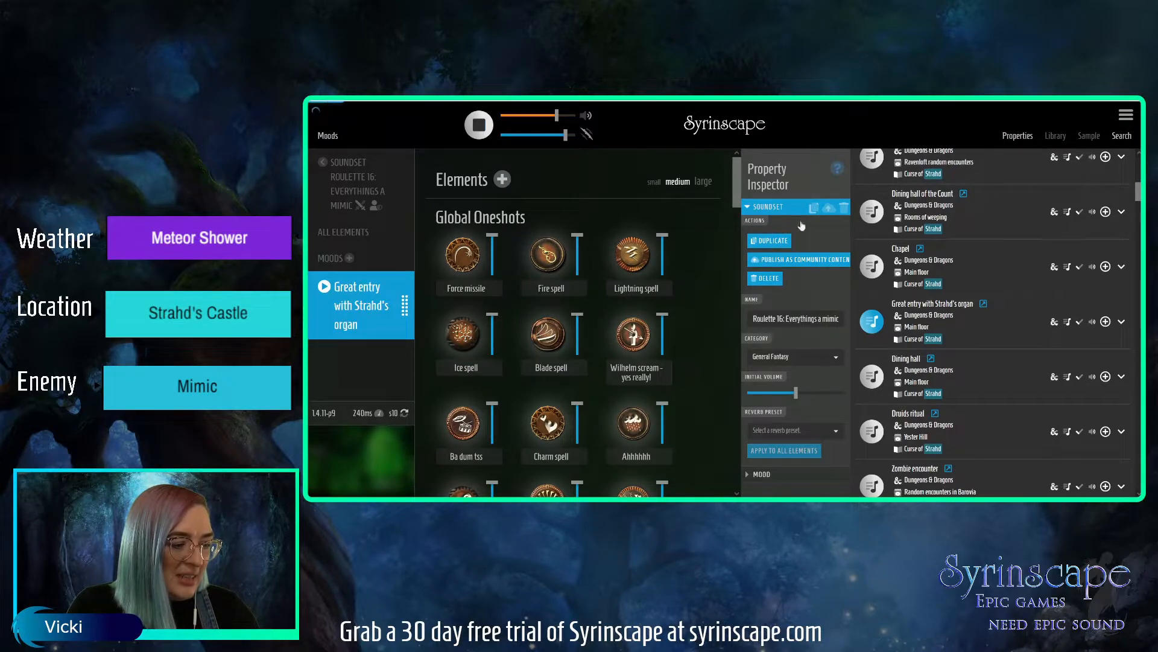
{"action": "left_click", "coordinate": [762, 474]}
{"action": "left_click", "coordinate": [779, 299]}
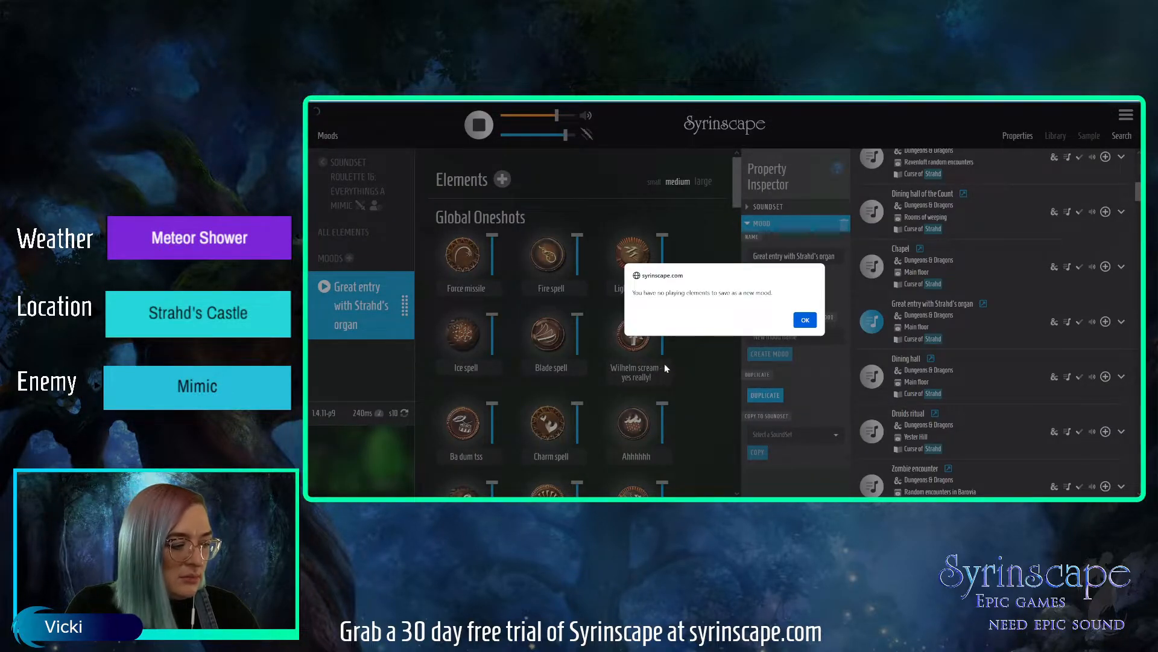
{"action": "left_click", "coordinate": [805, 320]}
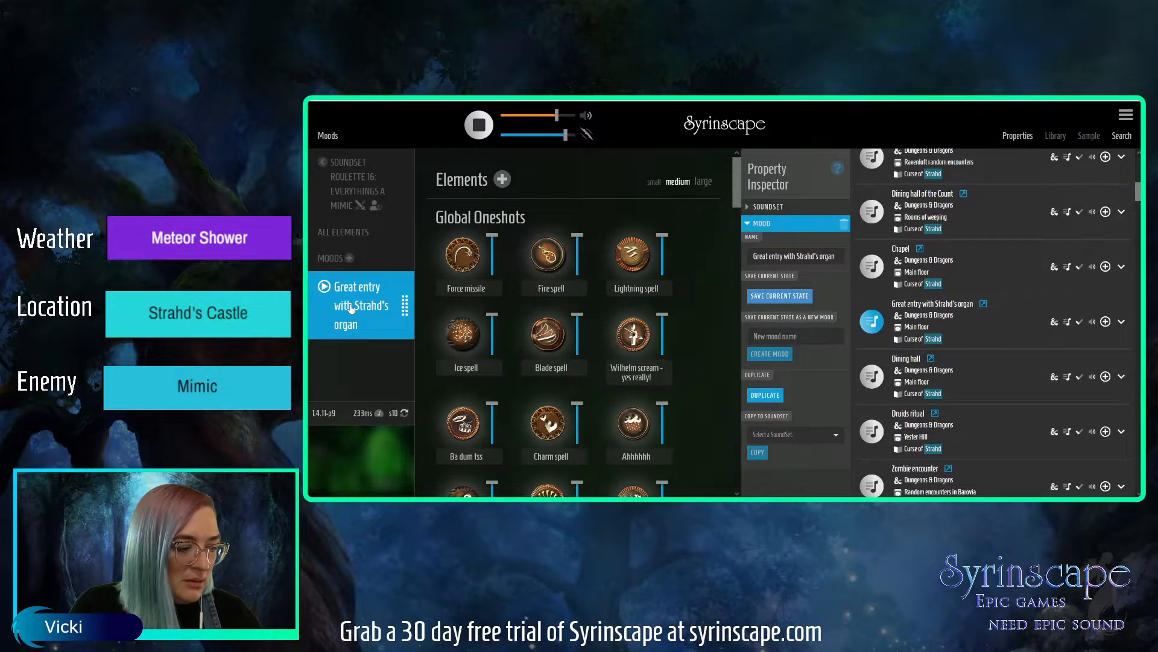
- With the source organ mood playing from the search results, save the current state into the soundset's "Great entry with Strahd's organ" mood
{"action": "left_click", "coordinate": [770, 302]}
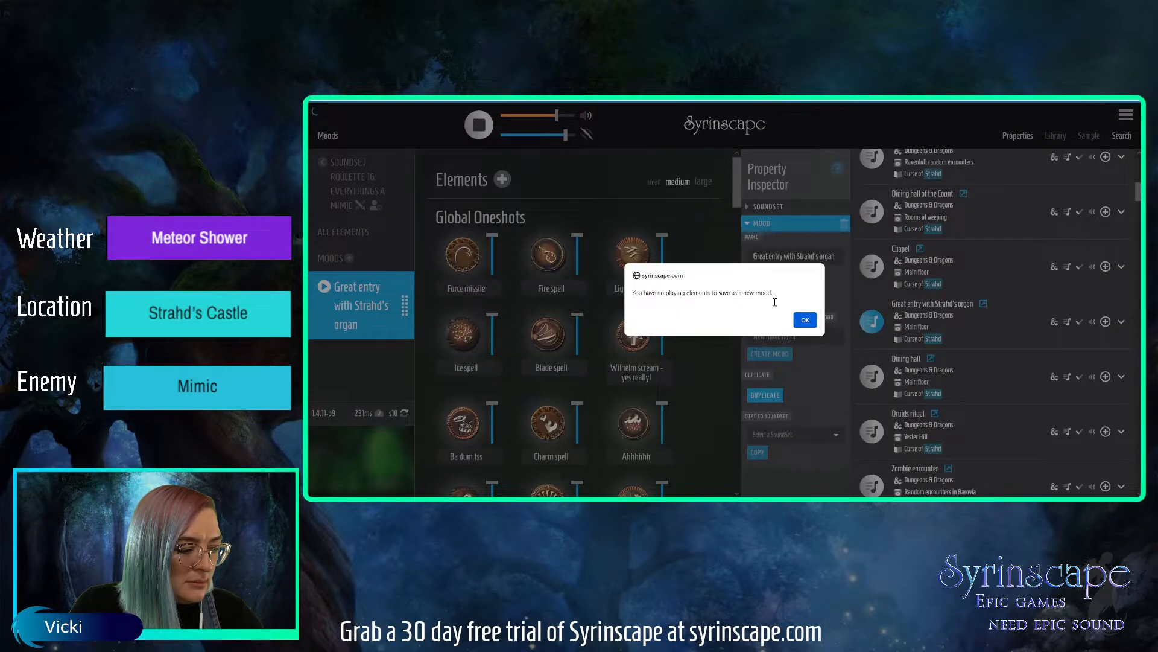
{"action": "left_click", "coordinate": [814, 324]}
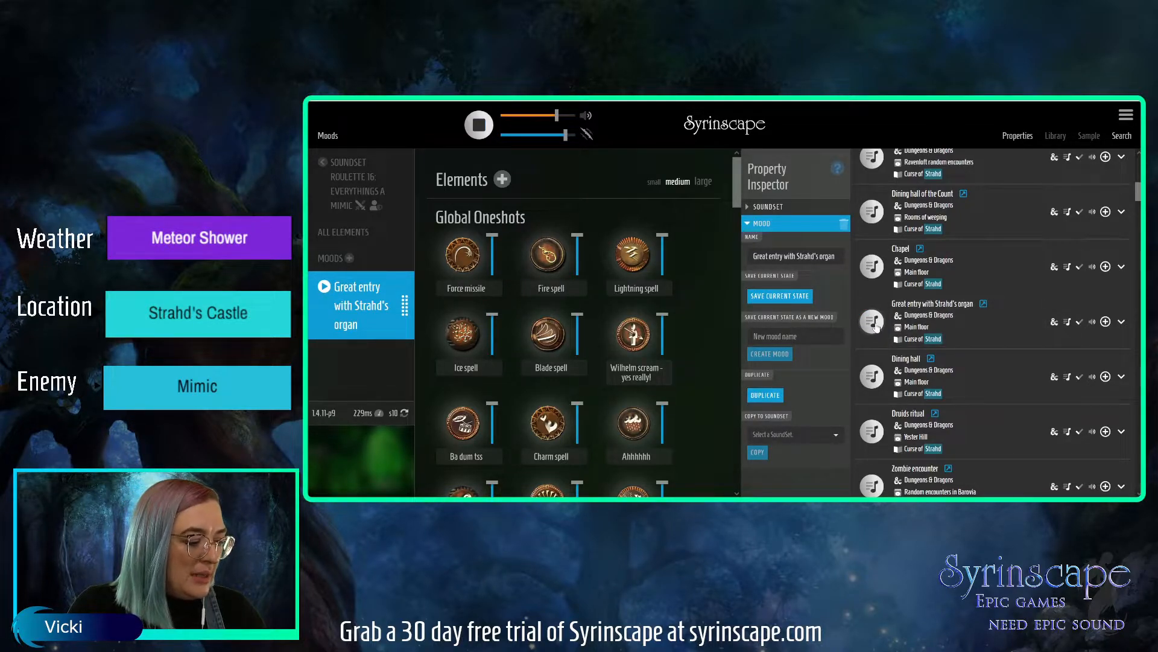
{"action": "left_click", "coordinate": [804, 296]}
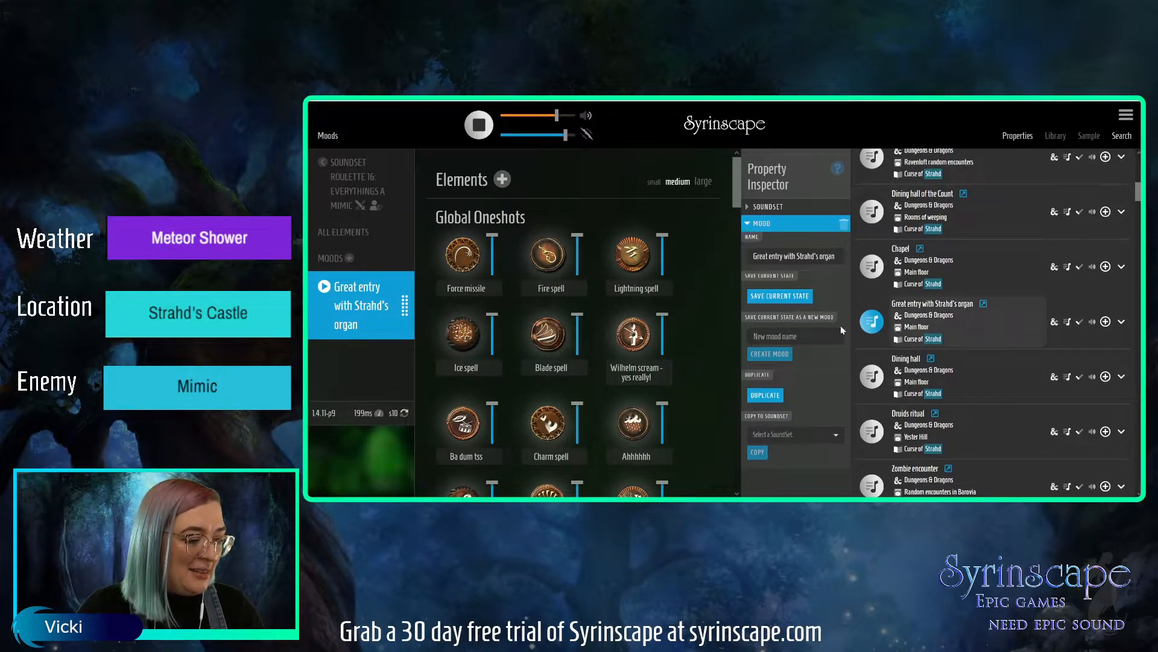
{"action": "left_click", "coordinate": [782, 296]}
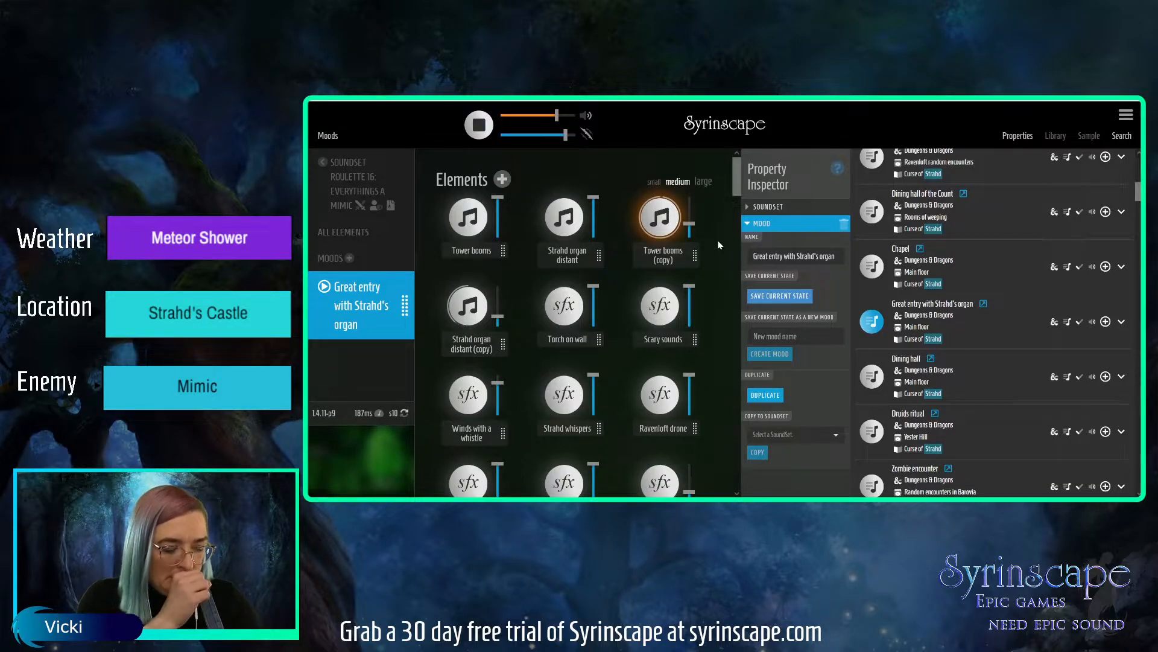
- Look over the mood's imported elements and raise the volume of "Strahd organ distant (copy)"
{"action": "left_click_drag", "start_coordinate": [734, 176], "coordinate": [731, 217]}
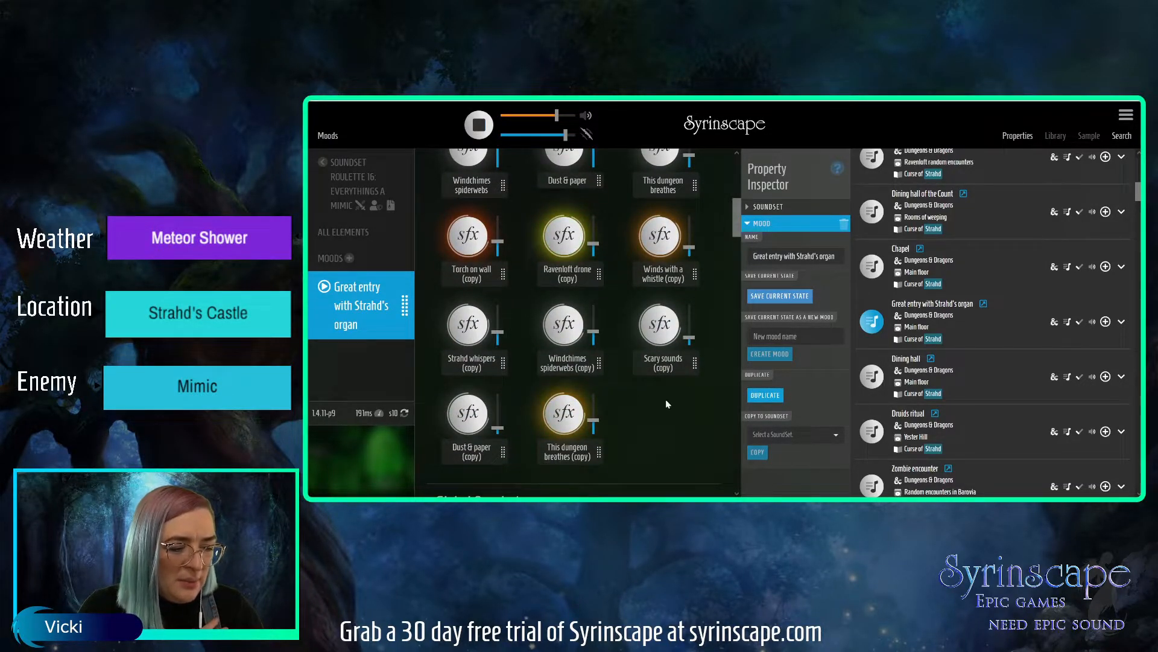
{"action": "left_click_drag", "start_coordinate": [736, 226], "coordinate": [738, 180]}
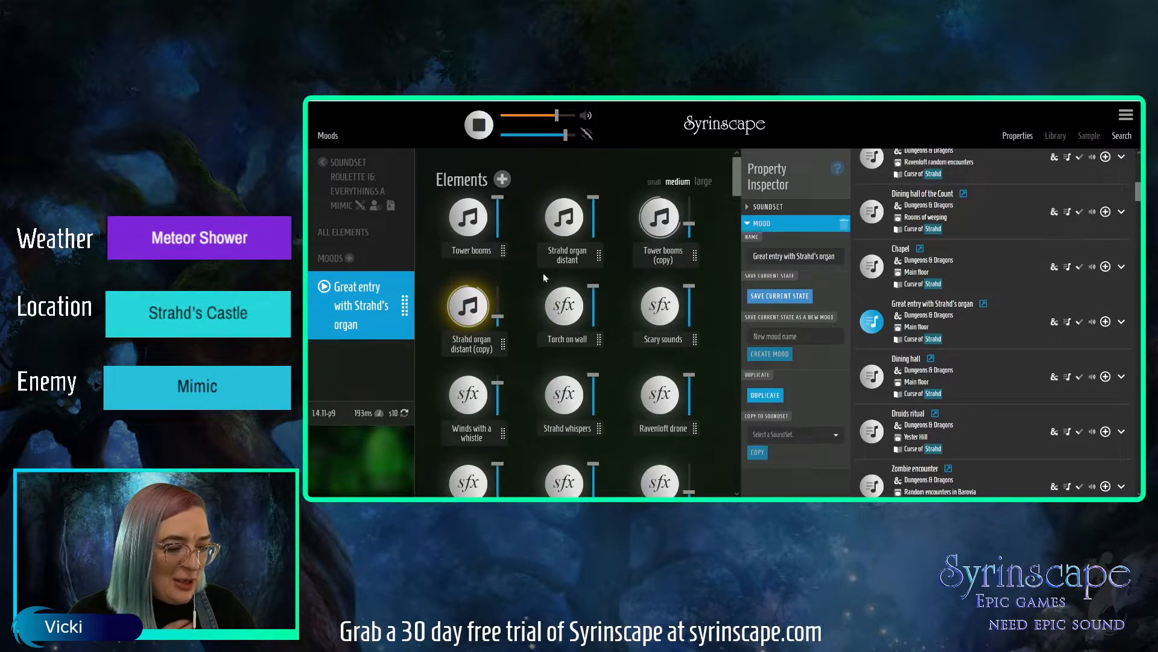
{"action": "mouse_move", "coordinate": [503, 317]}
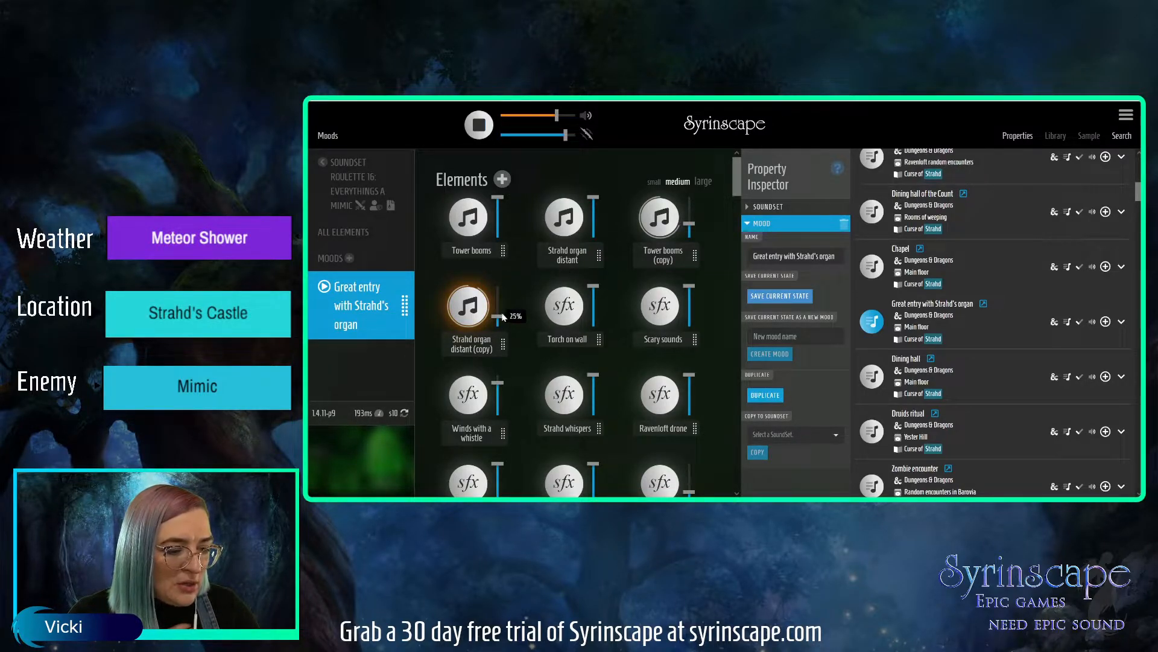
{"action": "left_click_drag", "start_coordinate": [503, 316], "coordinate": [500, 304]}
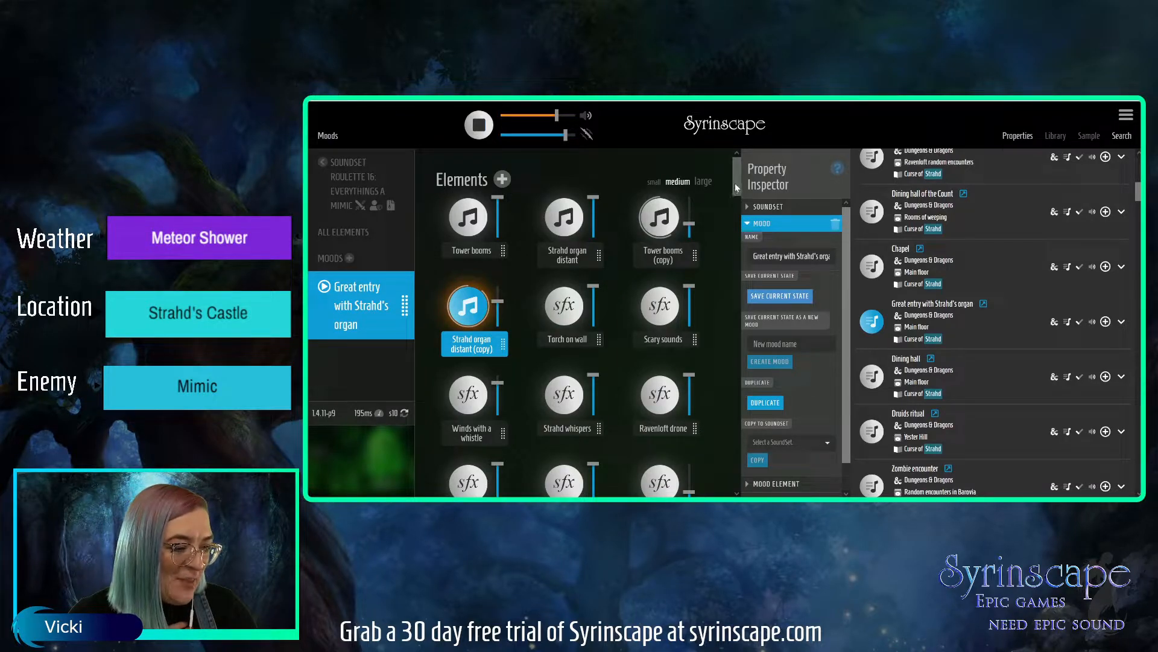
- Slightly raise the volumes of "Ravenloft drone (copy)" and "Winds with a whistle (copy)" and save the current state to the organ mood
{"action": "scroll", "coordinate": [735, 183], "scroll_direction": "down", "scroll_amount": 1}
{"action": "left_click_drag", "start_coordinate": [735, 188], "coordinate": [734, 189]}
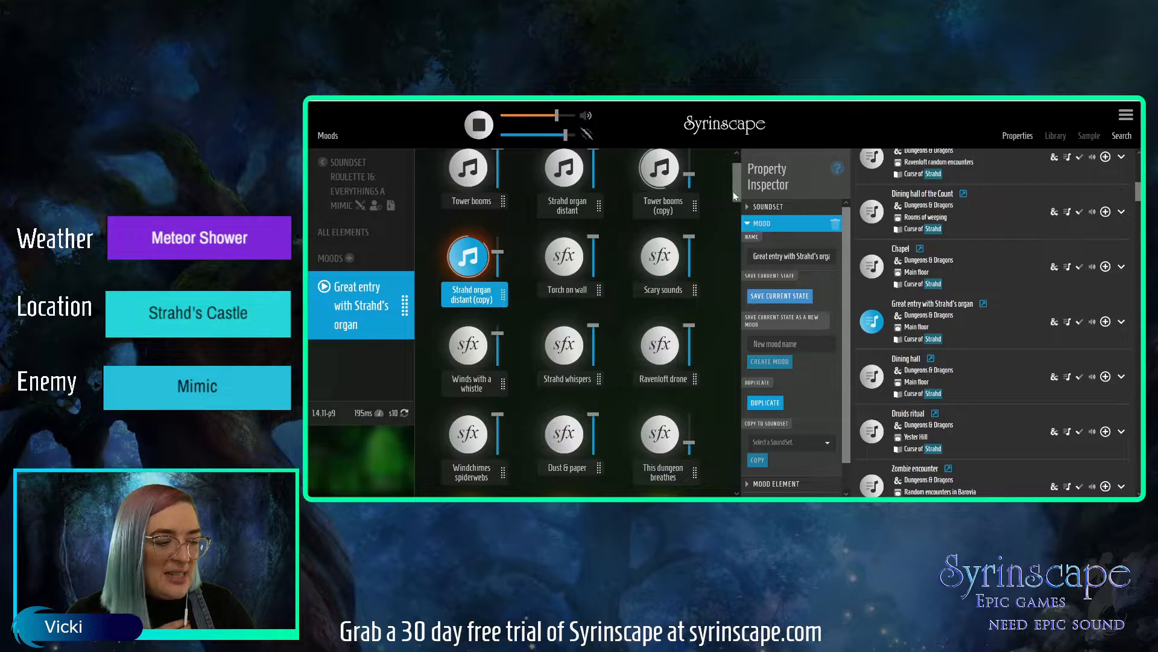
{"action": "left_click_drag", "start_coordinate": [736, 190], "coordinate": [733, 209]}
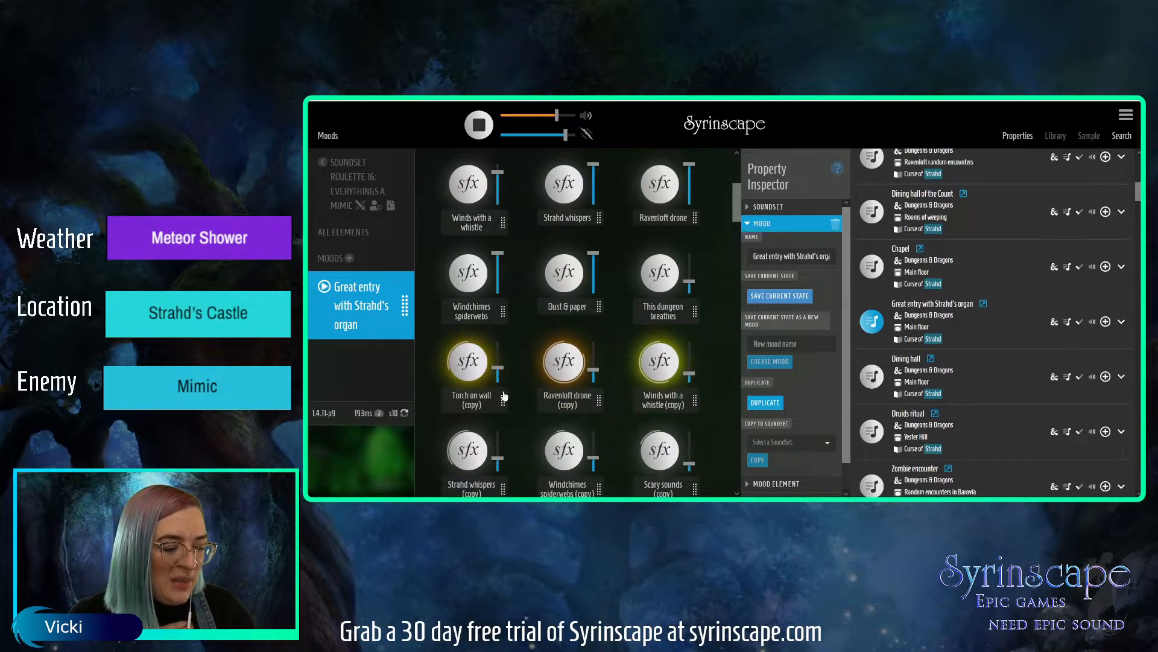
{"action": "left_click_drag", "start_coordinate": [596, 370], "coordinate": [596, 368]}
{"action": "left_click_drag", "start_coordinate": [689, 373], "coordinate": [689, 371]}
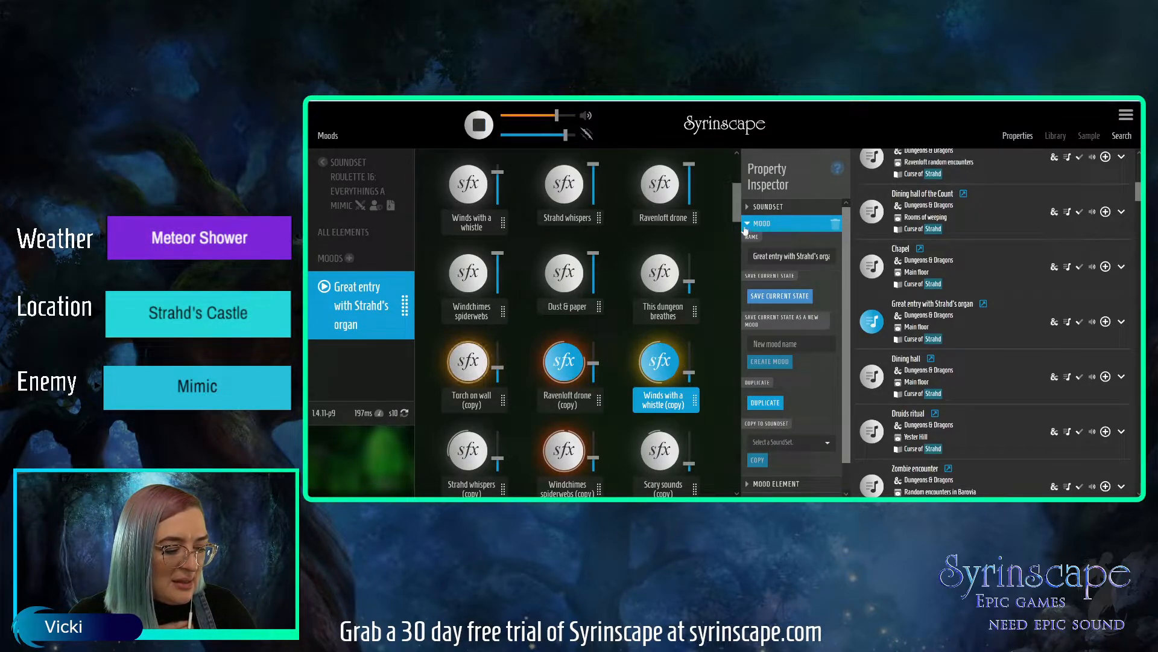
{"action": "left_click_drag", "start_coordinate": [736, 205], "coordinate": [736, 222]}
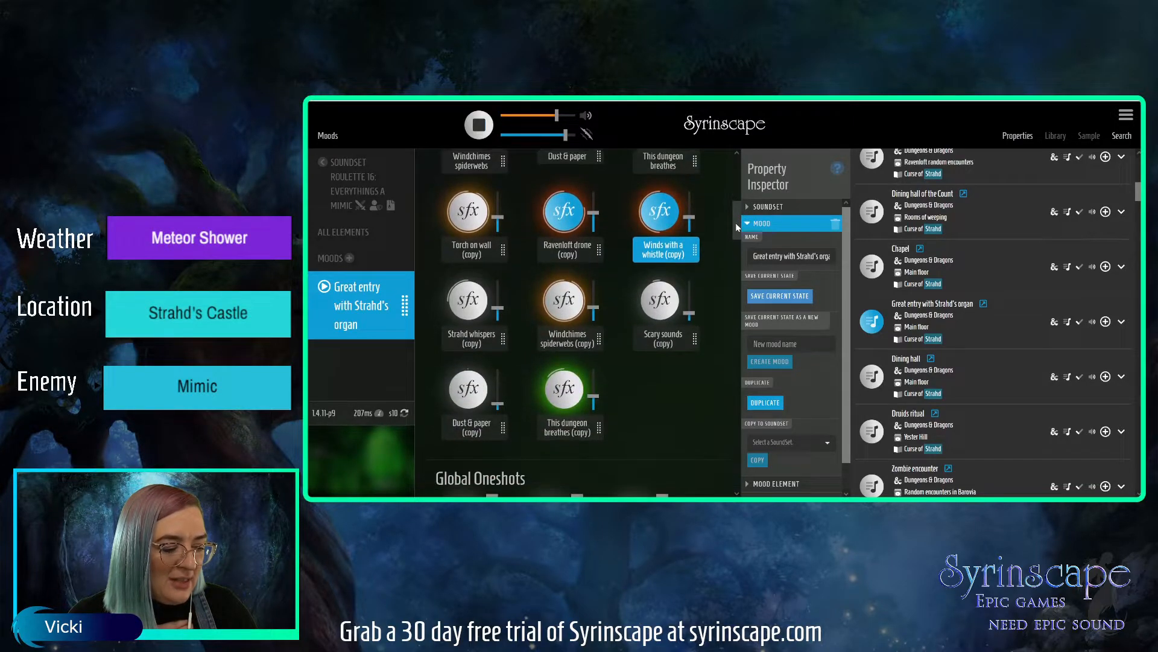
{"action": "left_click", "coordinate": [759, 295]}
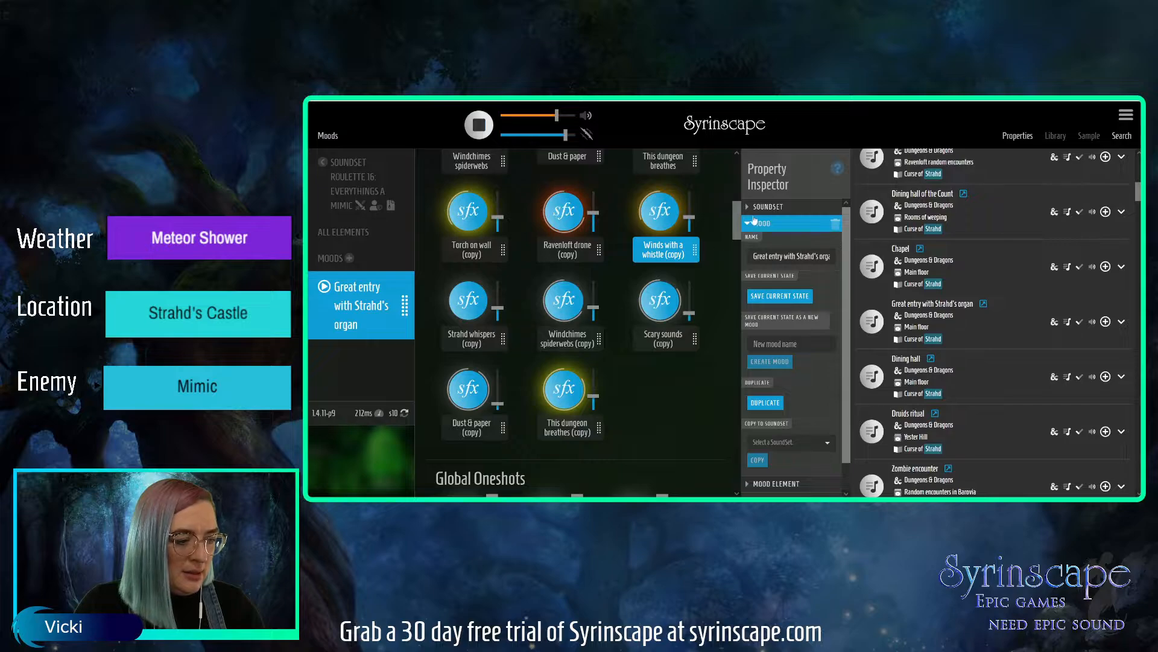
- Hide the property inspector and search moods for "meteor showe" with the Dungeons & Dragons genre filter removed
{"action": "scroll", "coordinate": [741, 222], "scroll_direction": "up", "scroll_amount": 3}
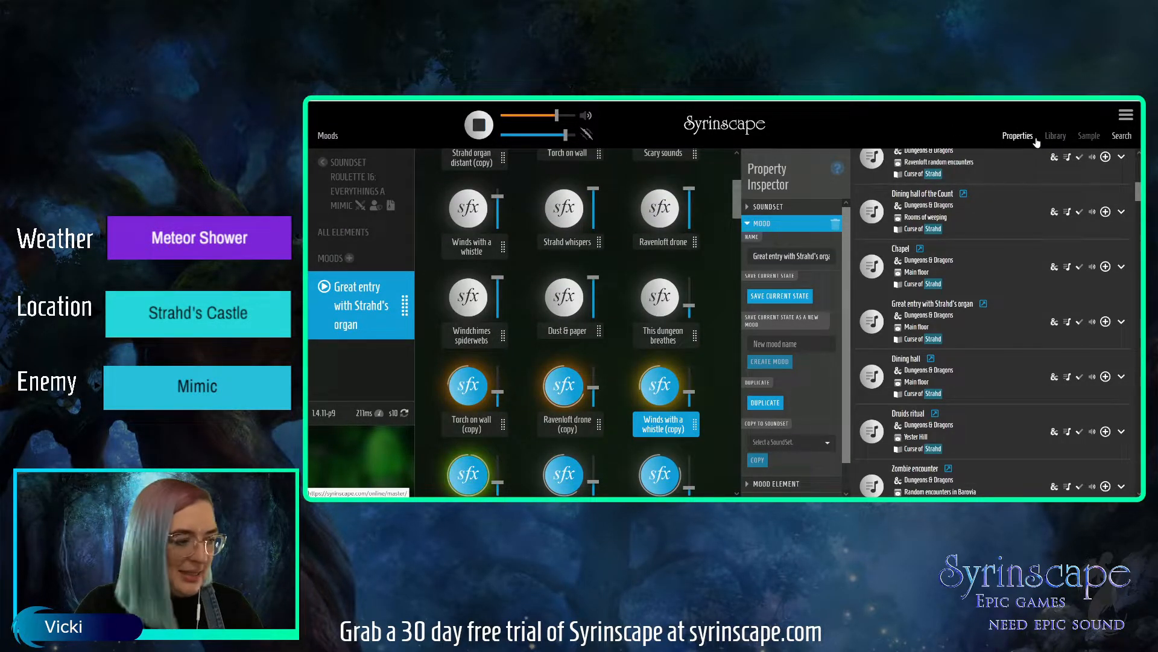
{"action": "left_click", "coordinate": [1018, 138]}
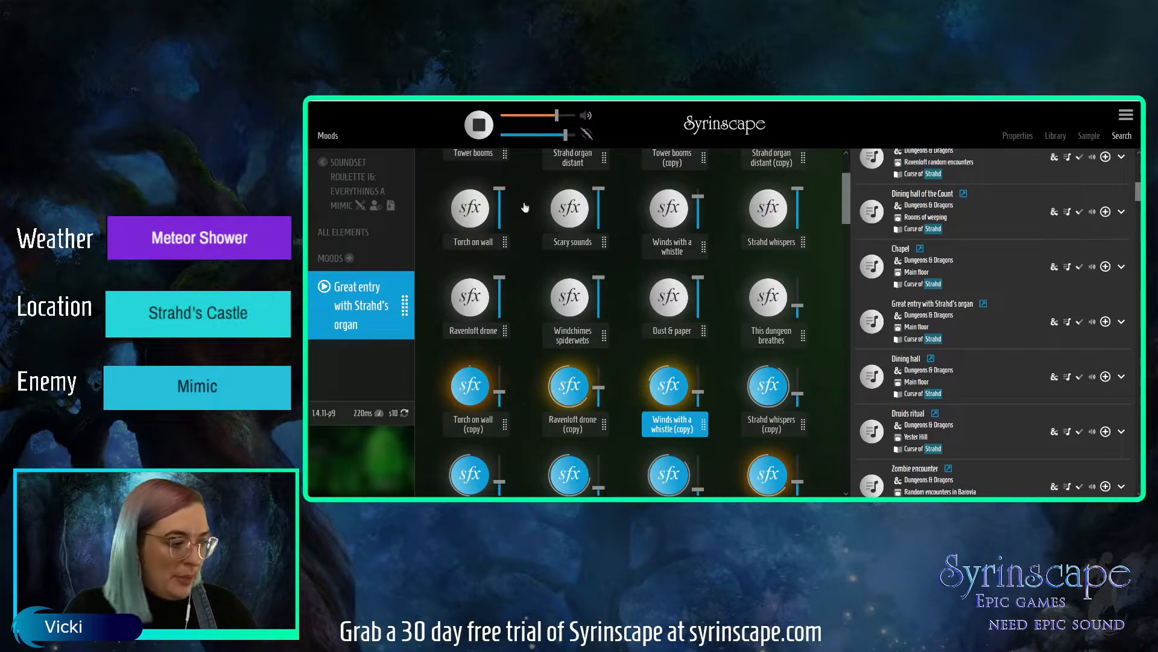
{"action": "scroll", "coordinate": [939, 173], "scroll_direction": "up", "scroll_amount": 3}
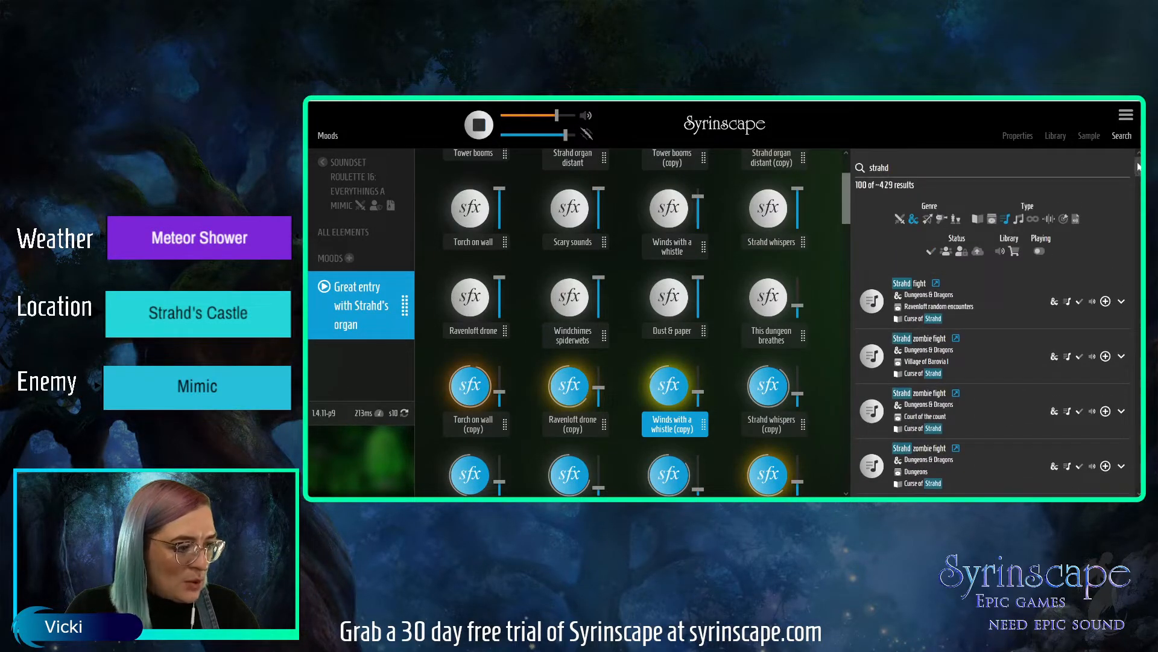
{"action": "left_click_drag", "start_coordinate": [895, 165], "coordinate": [869, 166]}
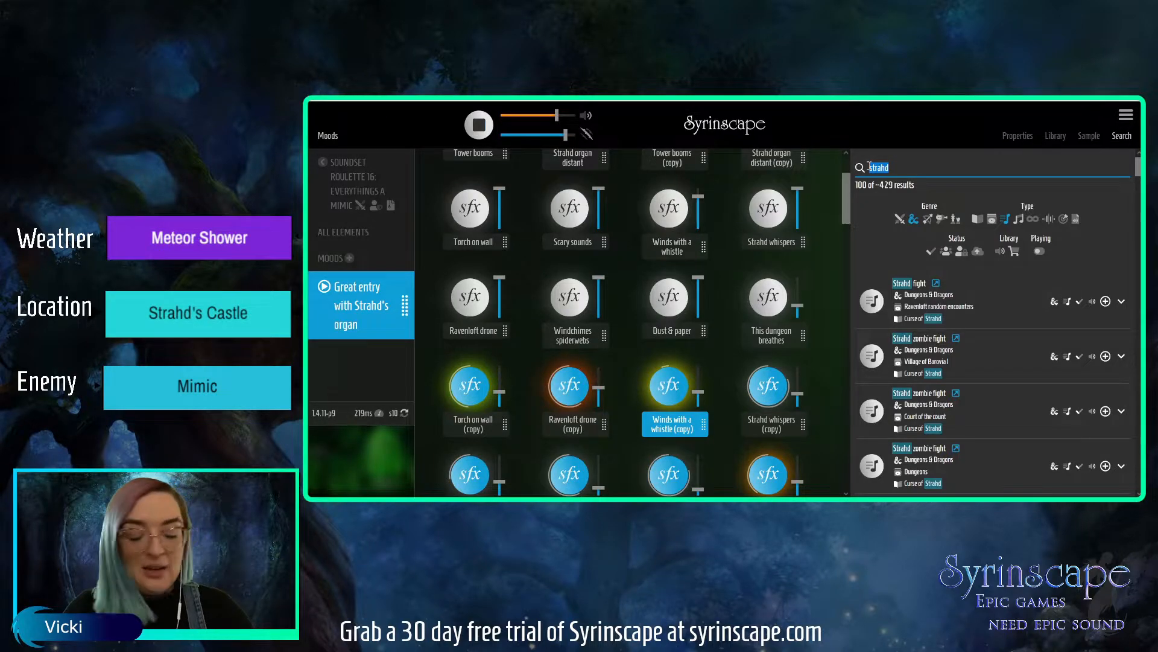
{"action": "type", "text": "me"}
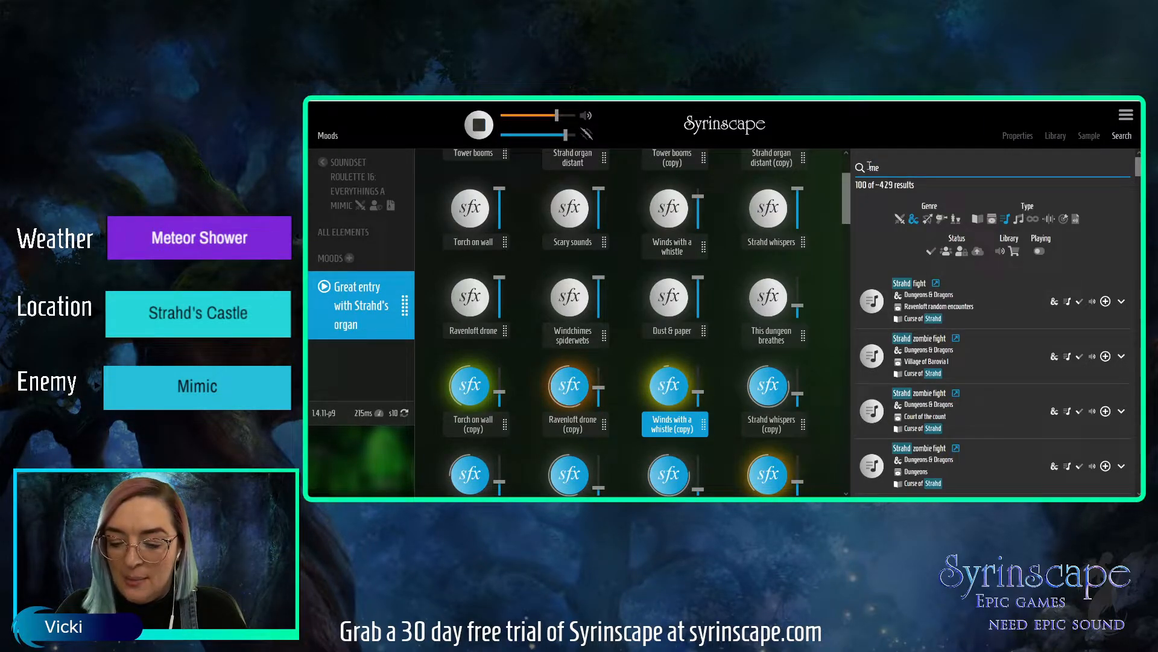
{"action": "type", "text": "teor sh"}
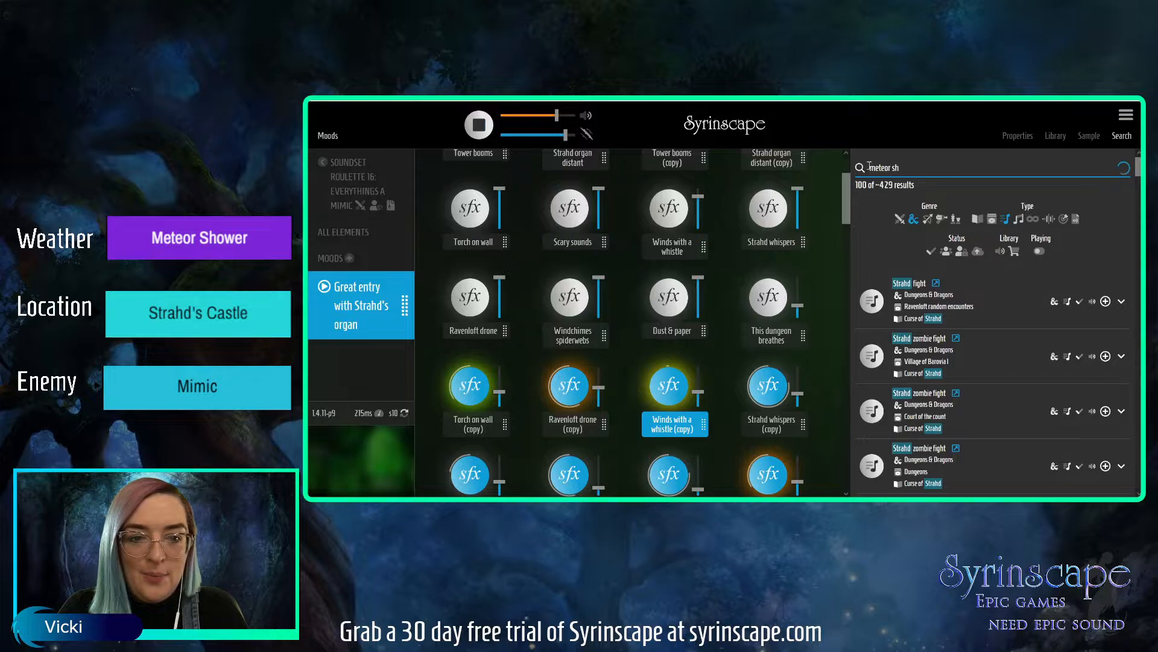
{"action": "type", "text": "o"}
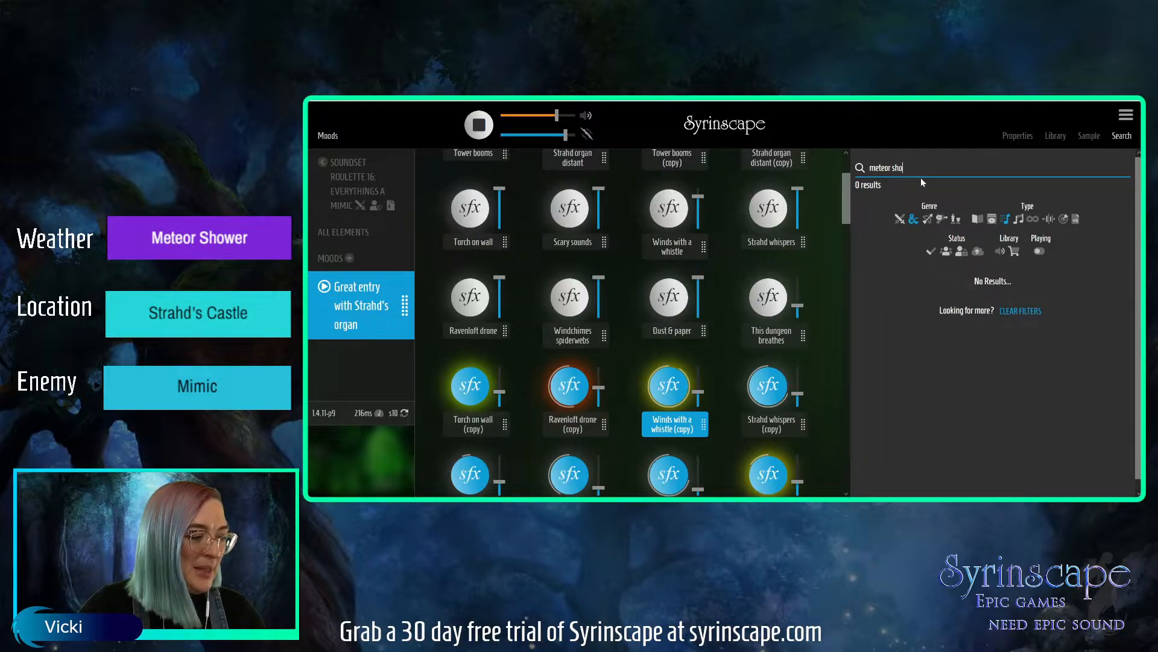
{"action": "type", "text": "we"}
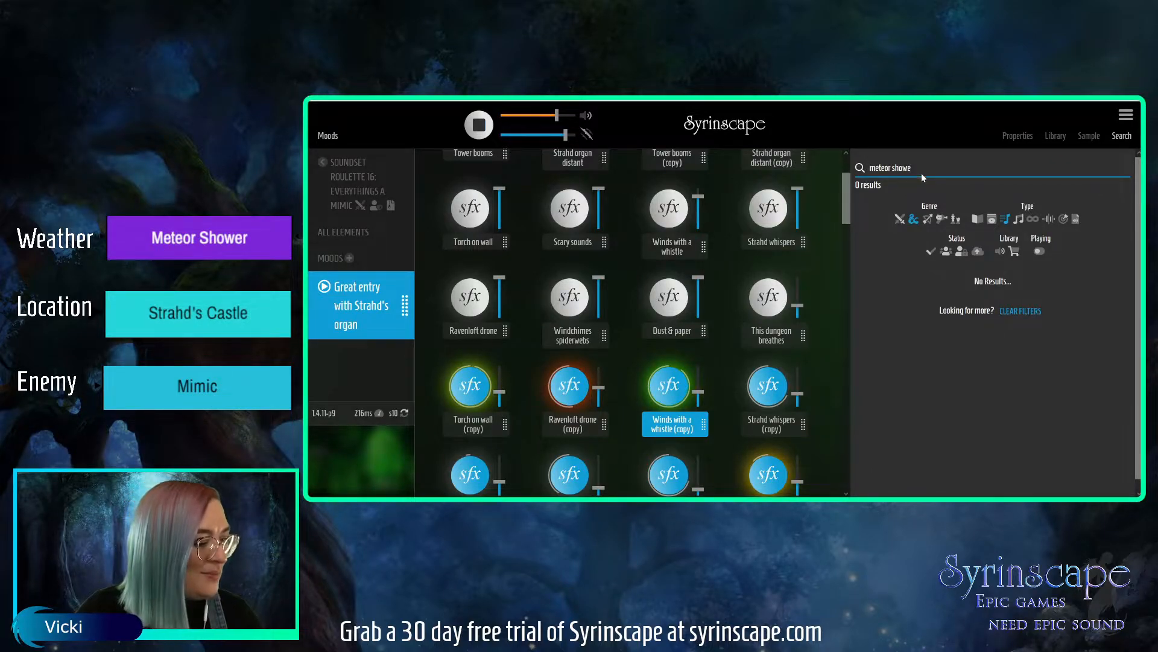
{"action": "left_click", "coordinate": [914, 222]}
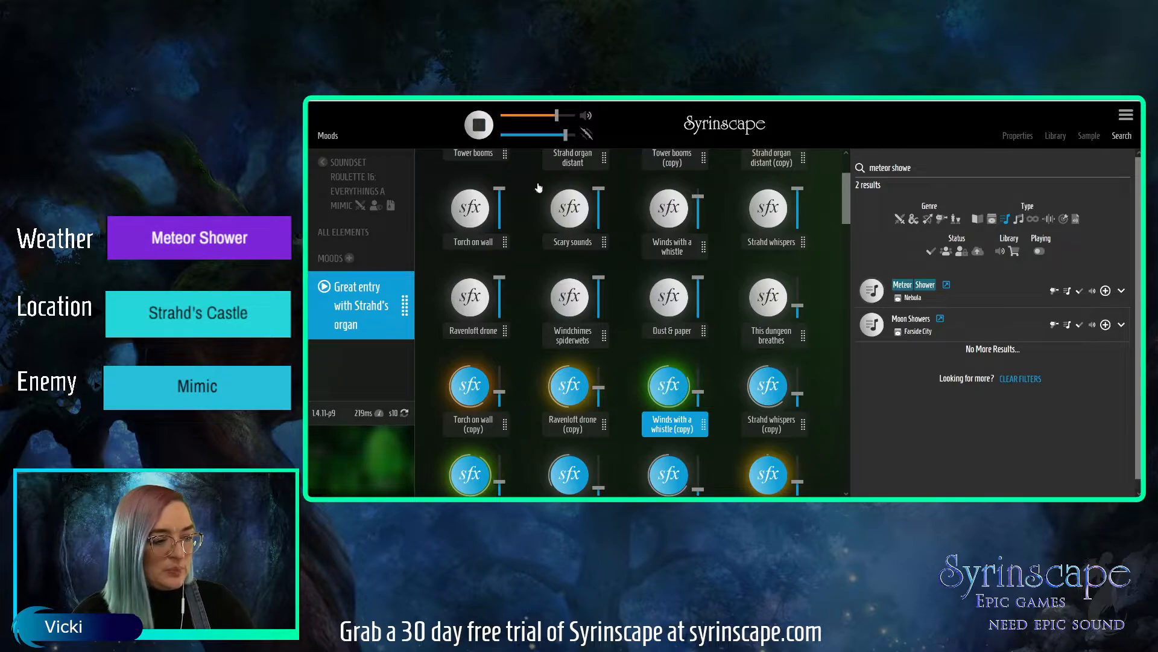
- Stop the playing castle mood and audition the Meteor Shower mood from the Nebula soundset
{"action": "left_click", "coordinate": [479, 127]}
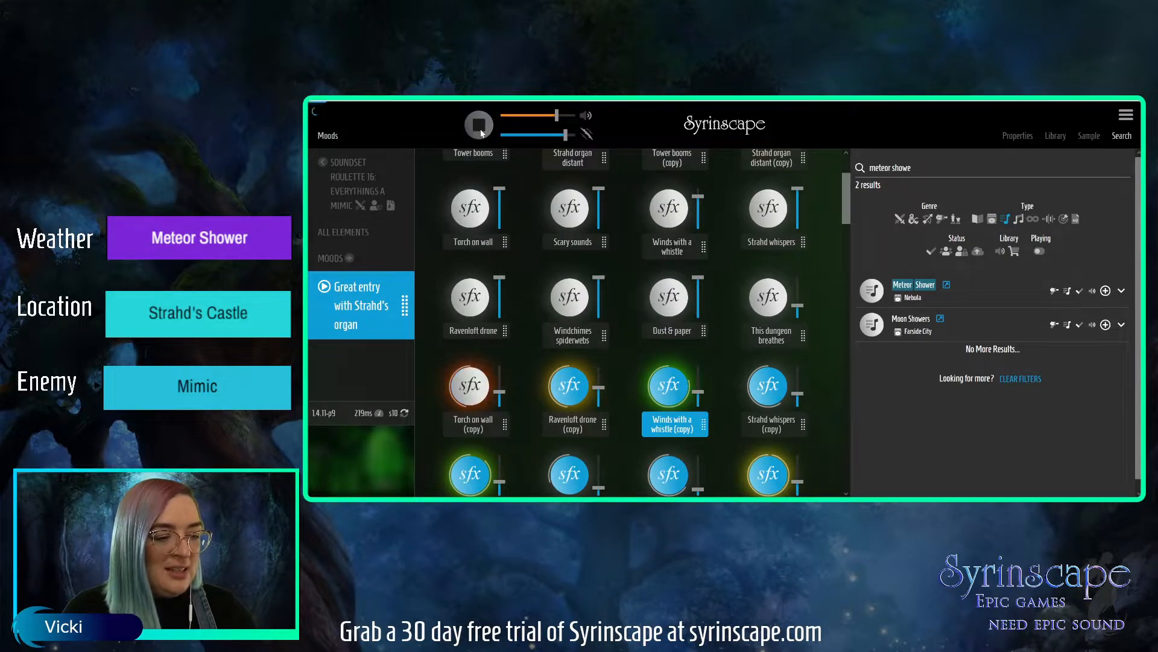
{"action": "left_click", "coordinate": [870, 290]}
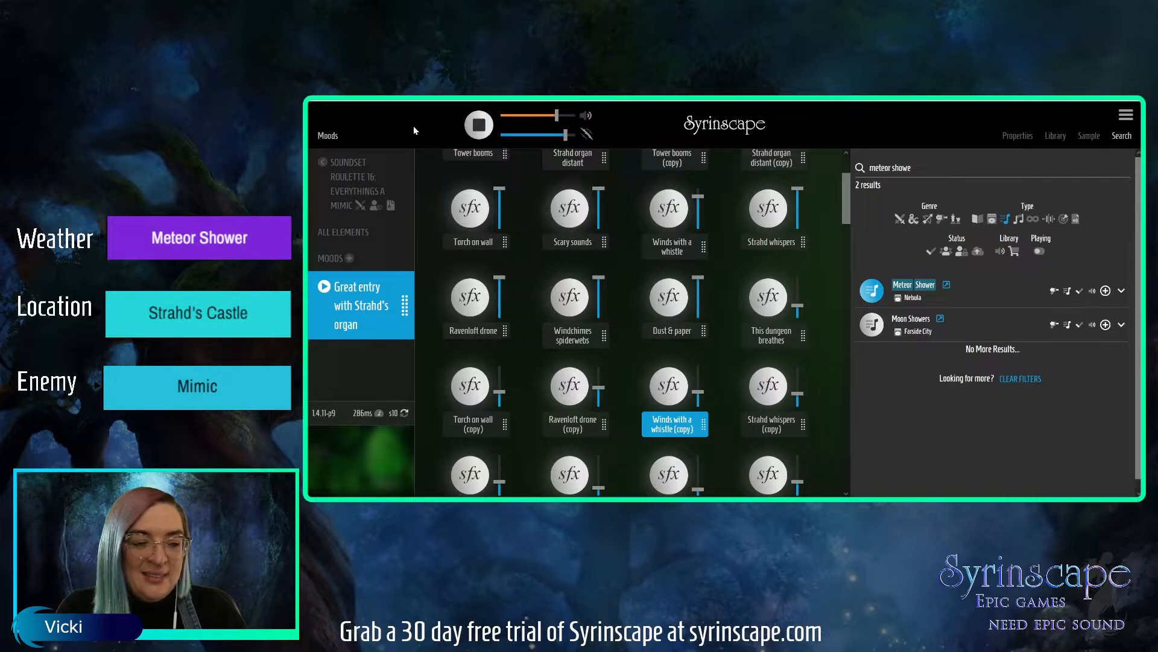
{"action": "left_click", "coordinate": [485, 128]}
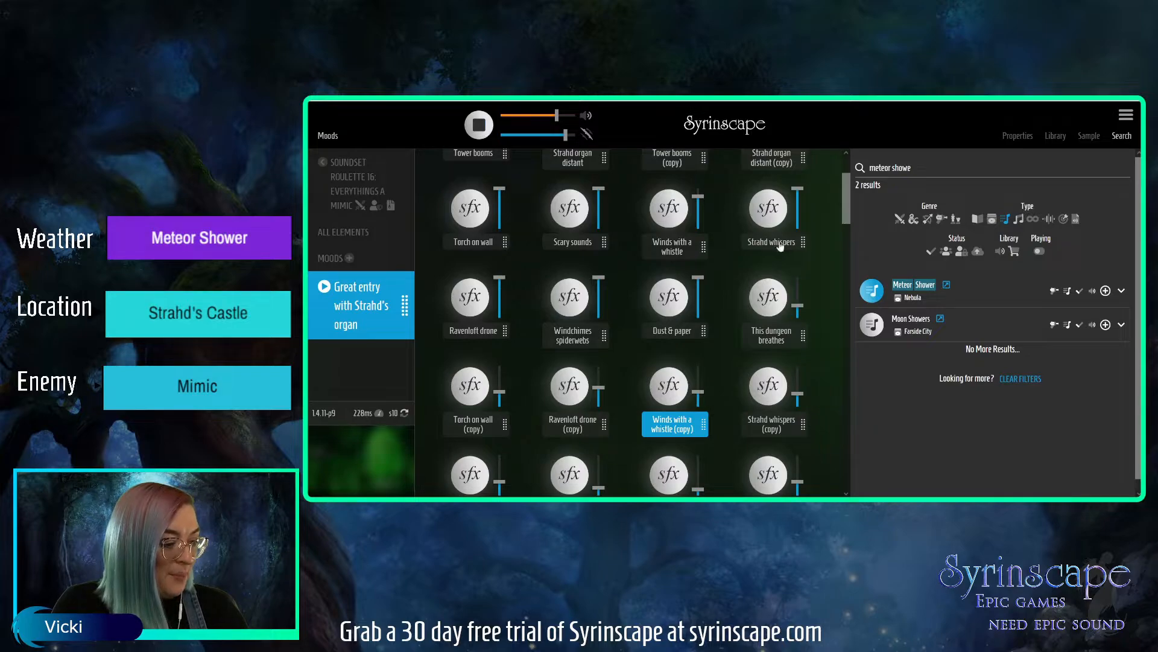
- Add the Meteor Shower mood to the soundset and save the current state into it
{"action": "left_click", "coordinate": [1106, 291]}
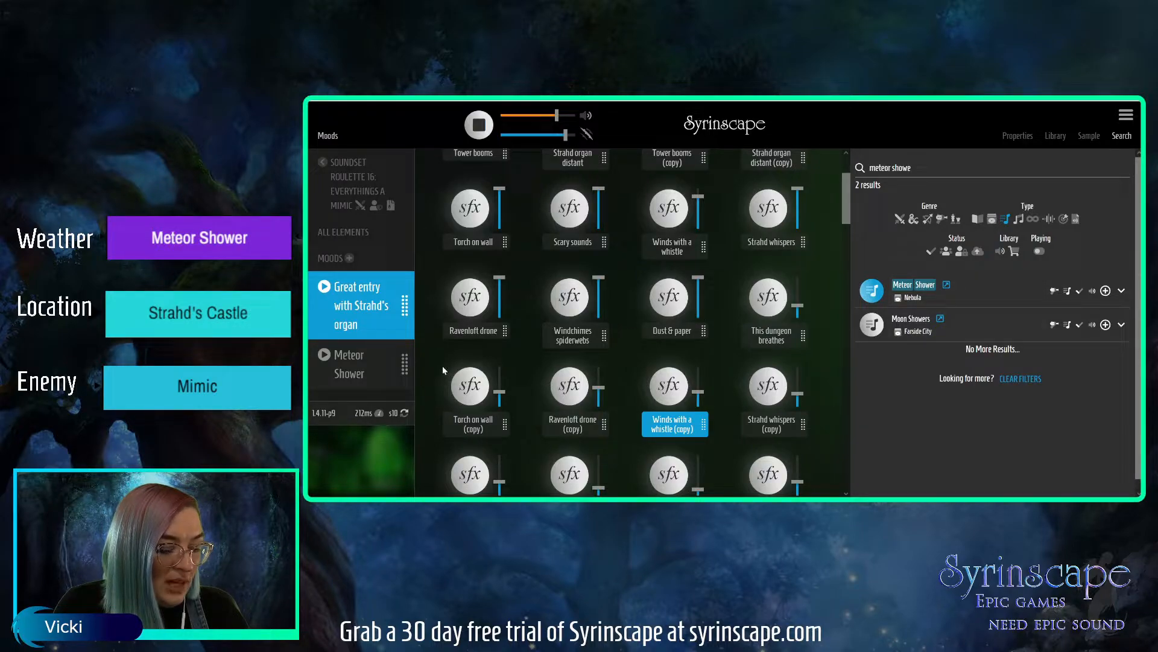
{"action": "left_click_drag", "start_coordinate": [845, 206], "coordinate": [845, 225]}
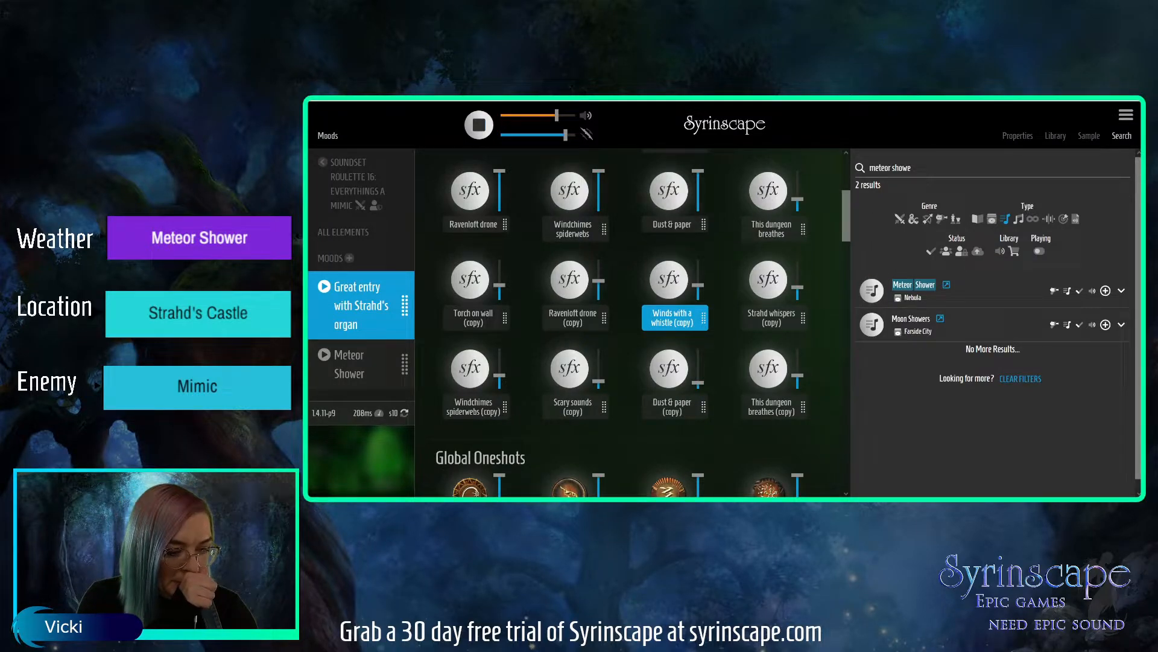
{"action": "left_click", "coordinate": [365, 370]}
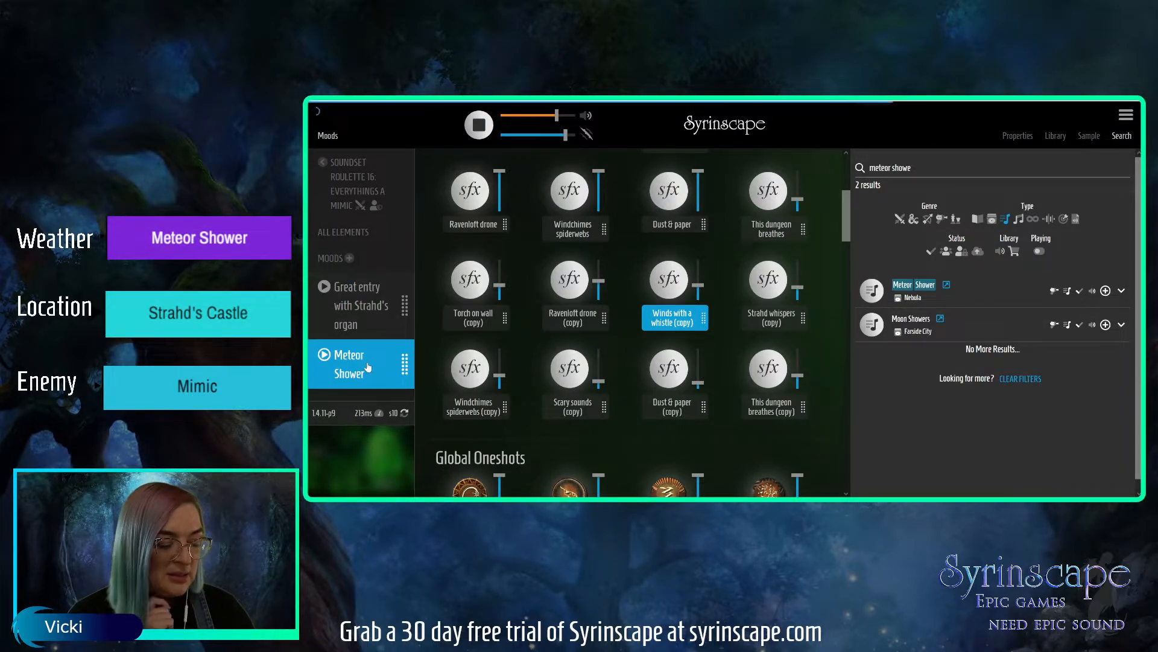
{"action": "left_click", "coordinate": [1018, 136]}
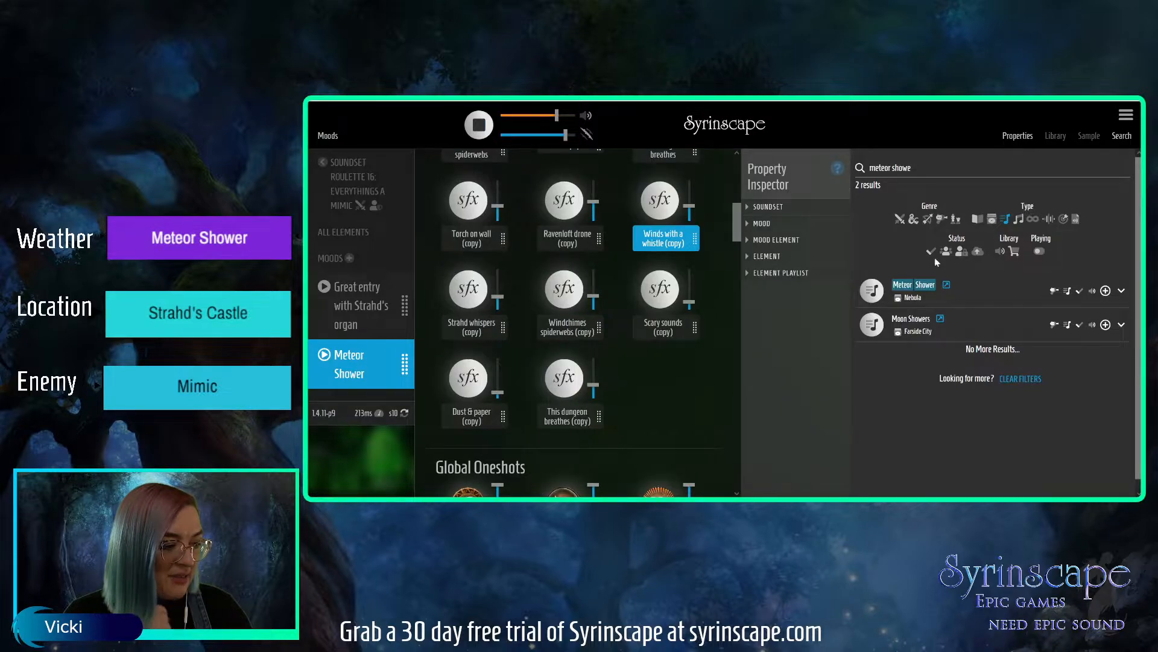
{"action": "left_click", "coordinate": [760, 228]}
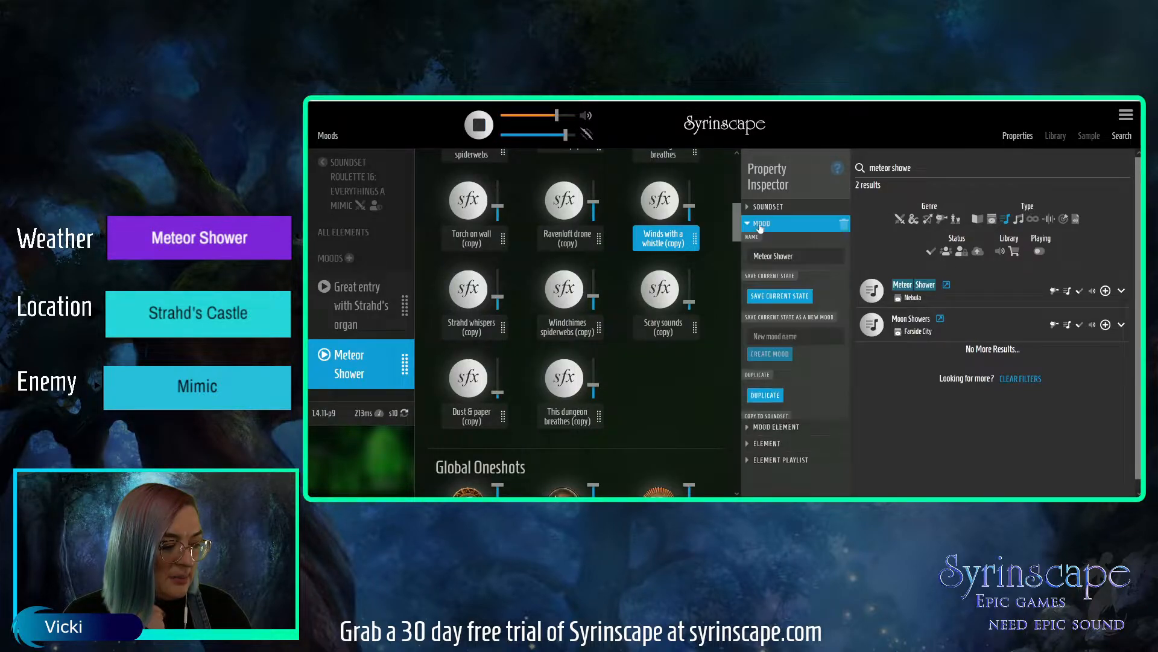
{"action": "left_click", "coordinate": [792, 300]}
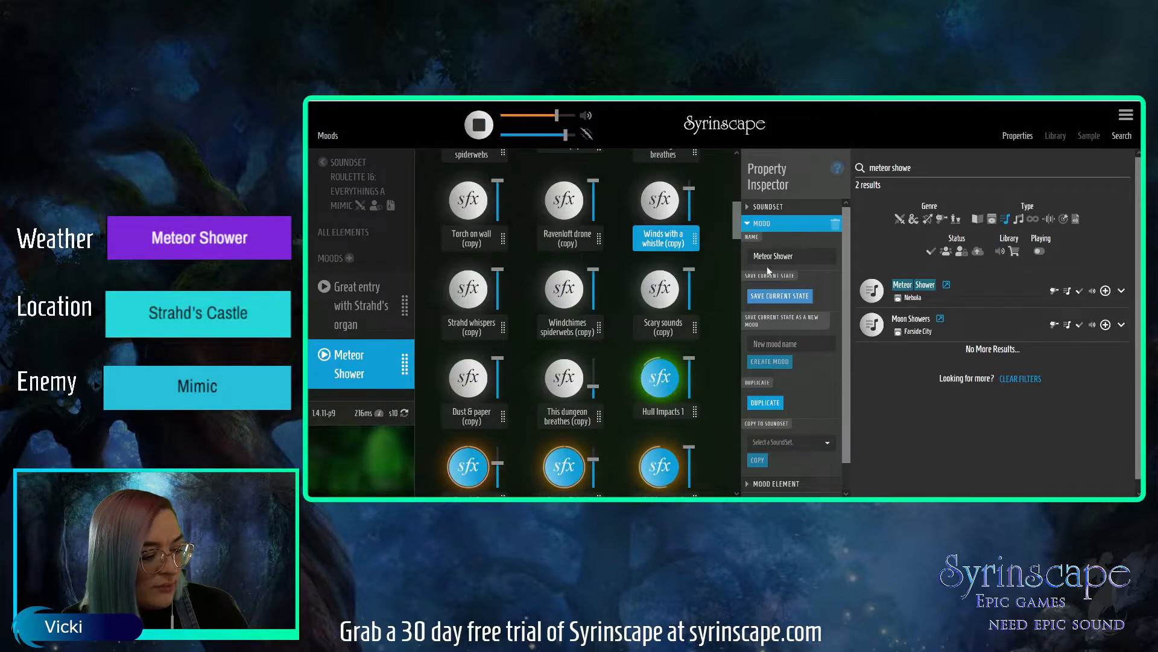
- Stop the Hull Impacts 1 and Hull Impacts 2 elements imported with the Meteor Shower mood
{"action": "left_click_drag", "start_coordinate": [735, 223], "coordinate": [736, 233]}
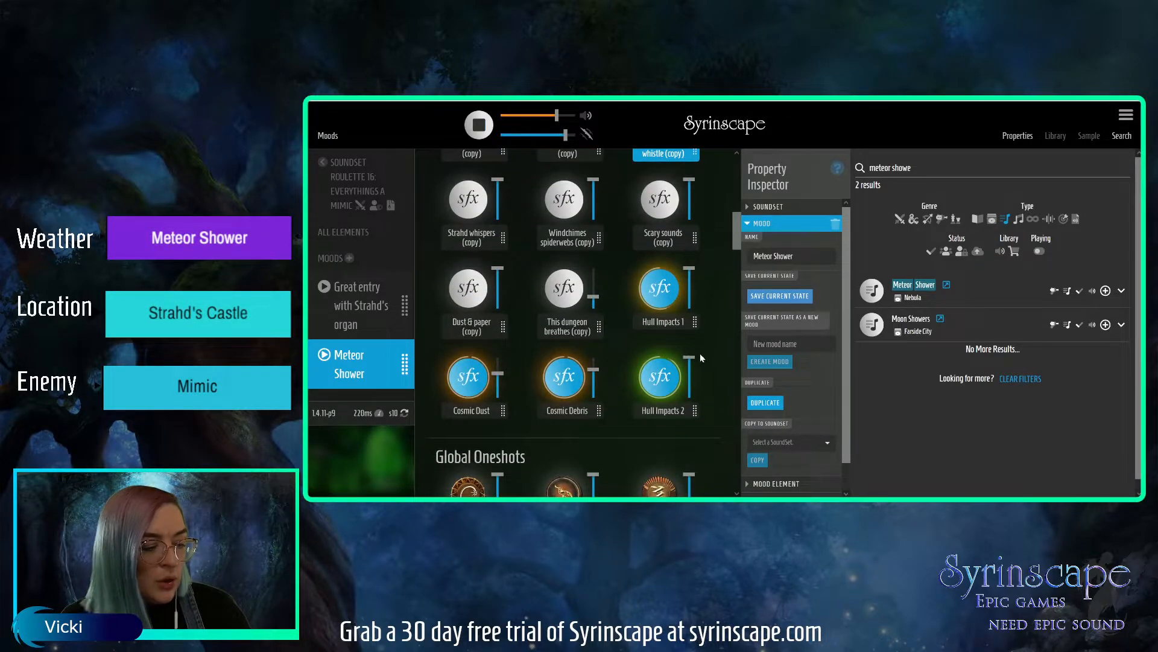
{"action": "left_click", "coordinate": [666, 292]}
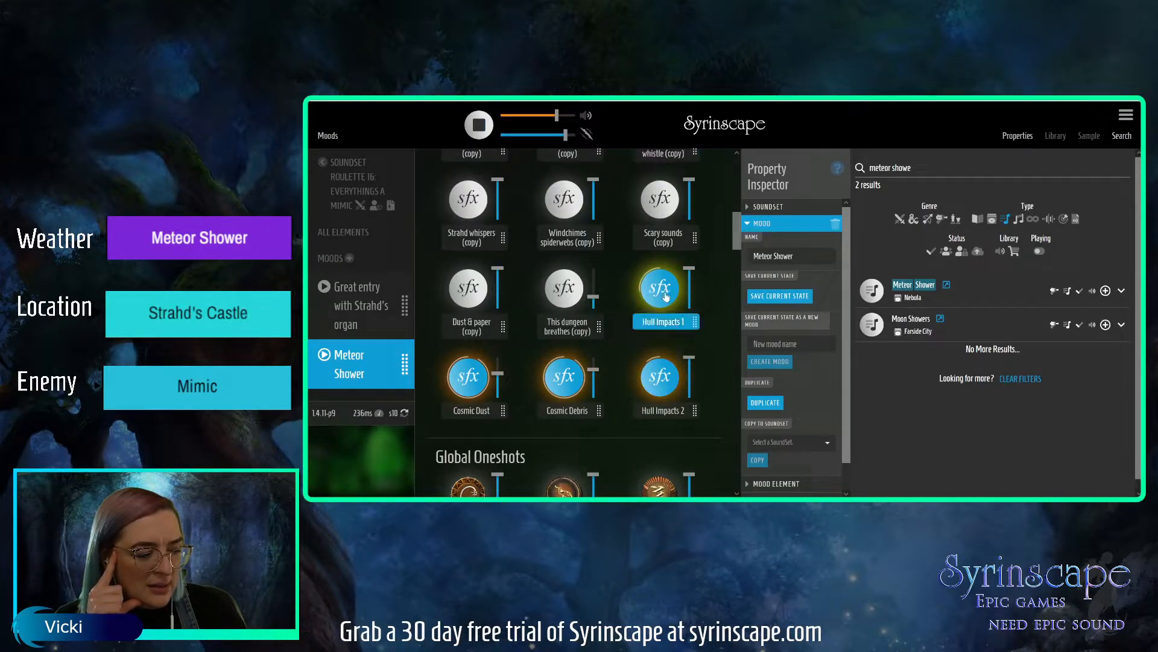
{"action": "left_click", "coordinate": [662, 386]}
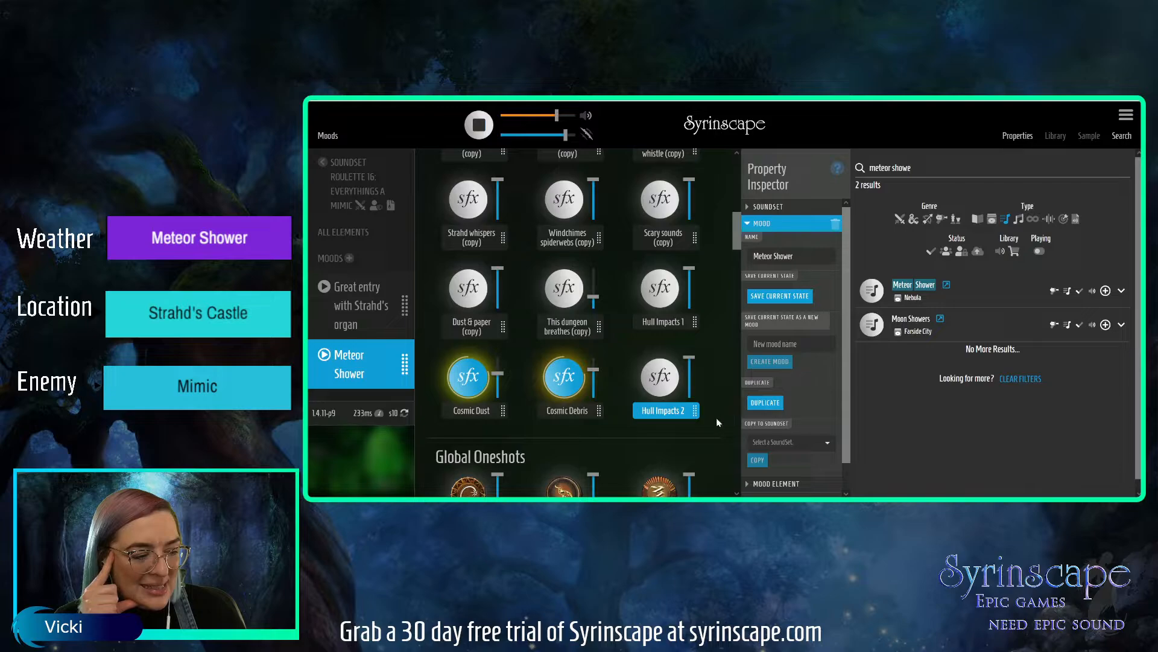
- Delete the Hull Impacts 2 and Hull Impacts 1 elements from the soundset
{"action": "left_click", "coordinate": [758, 223]}
{"action": "left_click", "coordinate": [763, 257]}
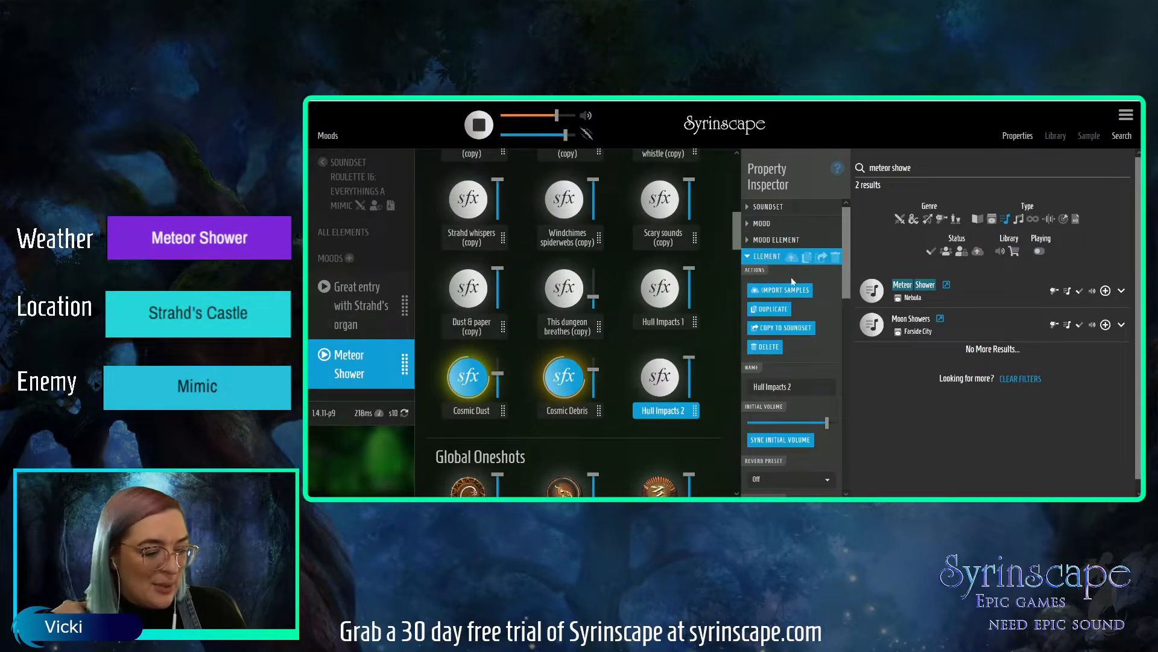
{"action": "left_click", "coordinate": [835, 258]}
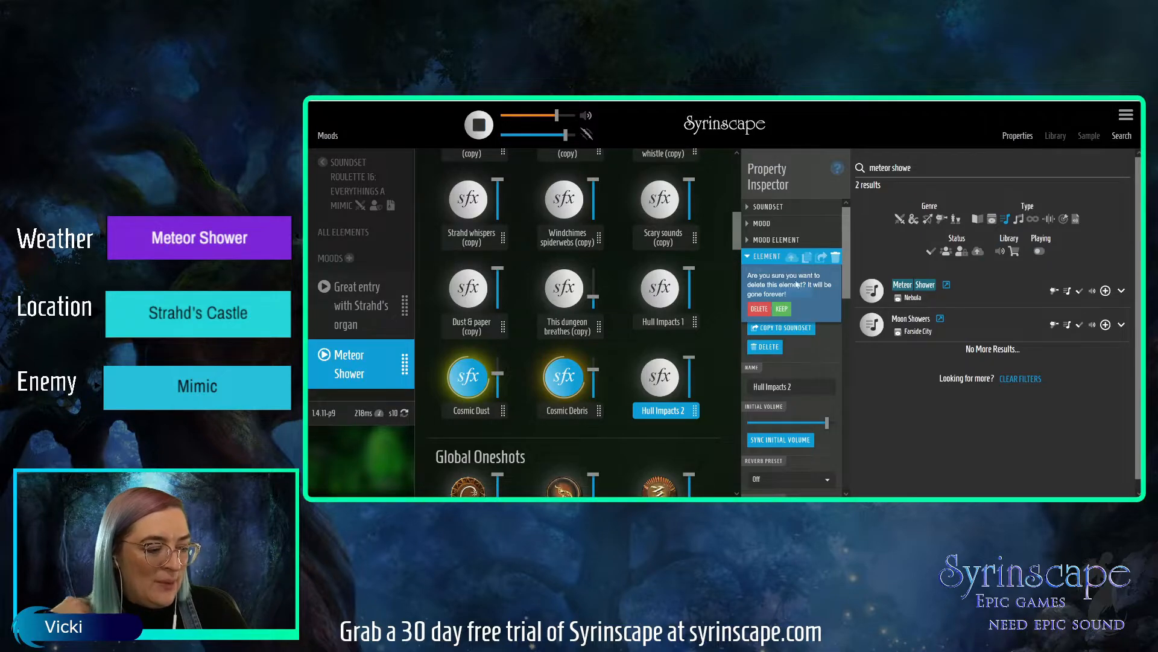
{"action": "left_click", "coordinate": [764, 314]}
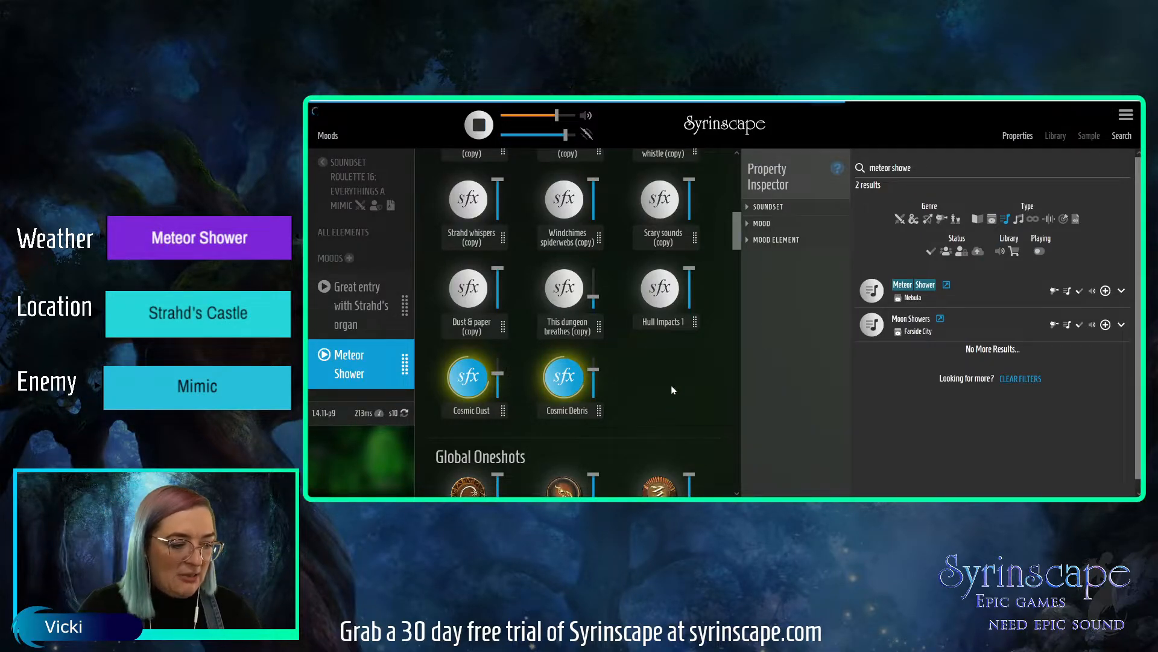
{"action": "left_click", "coordinate": [688, 322]}
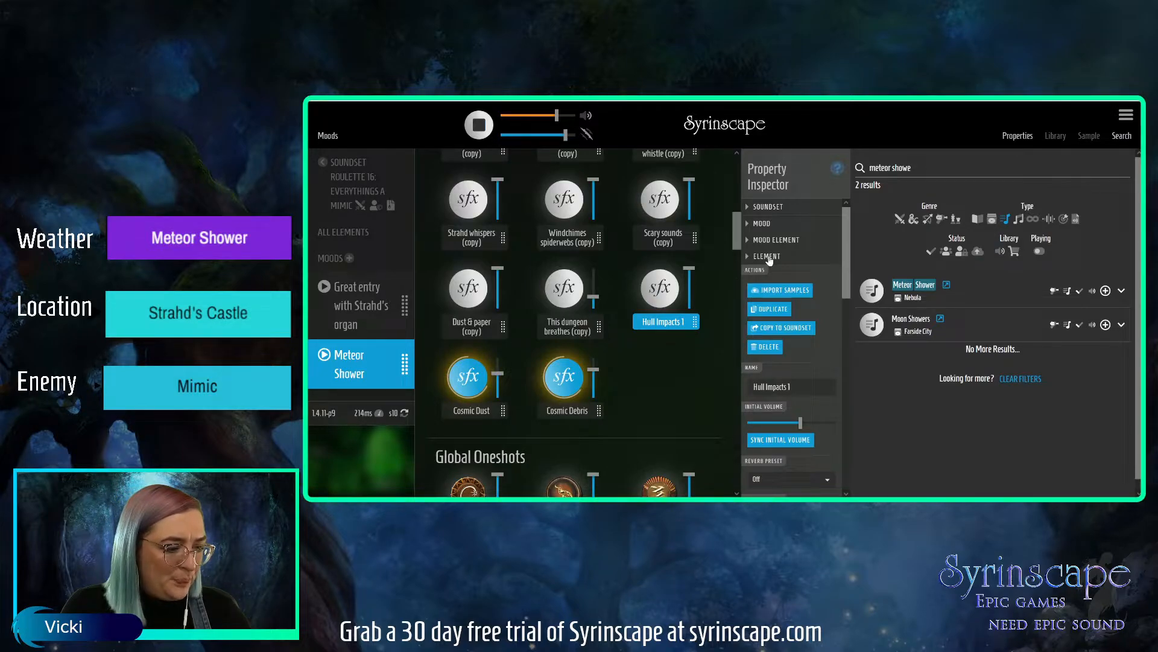
{"action": "left_click", "coordinate": [767, 256]}
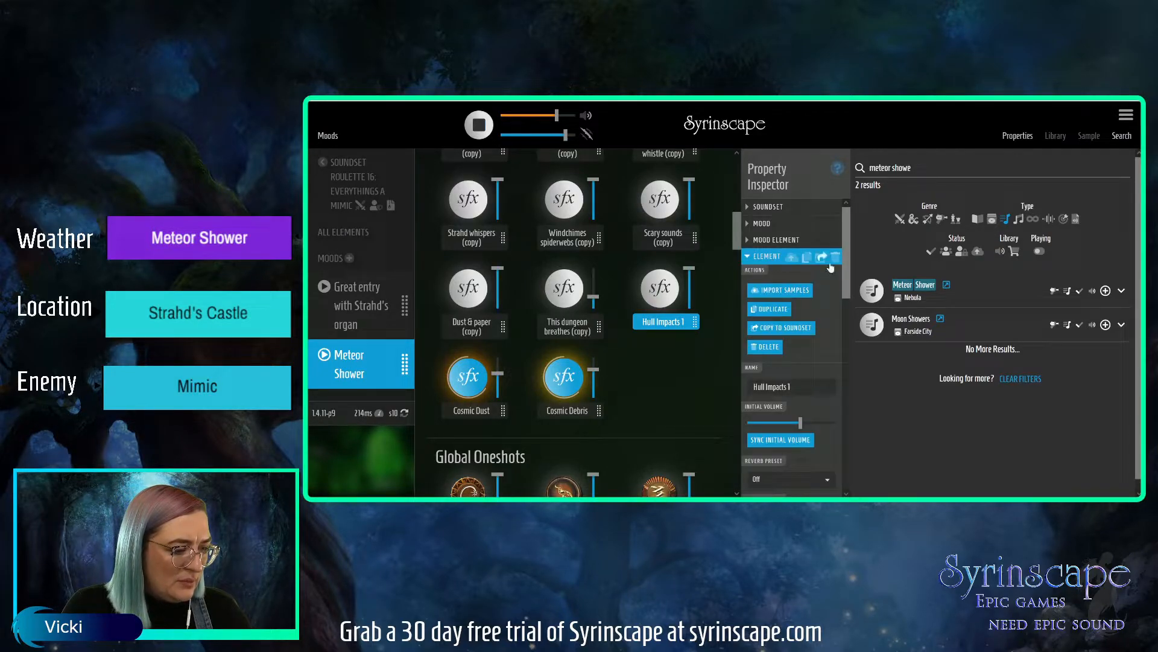
{"action": "left_click", "coordinate": [835, 257]}
{"action": "left_click", "coordinate": [757, 309]}
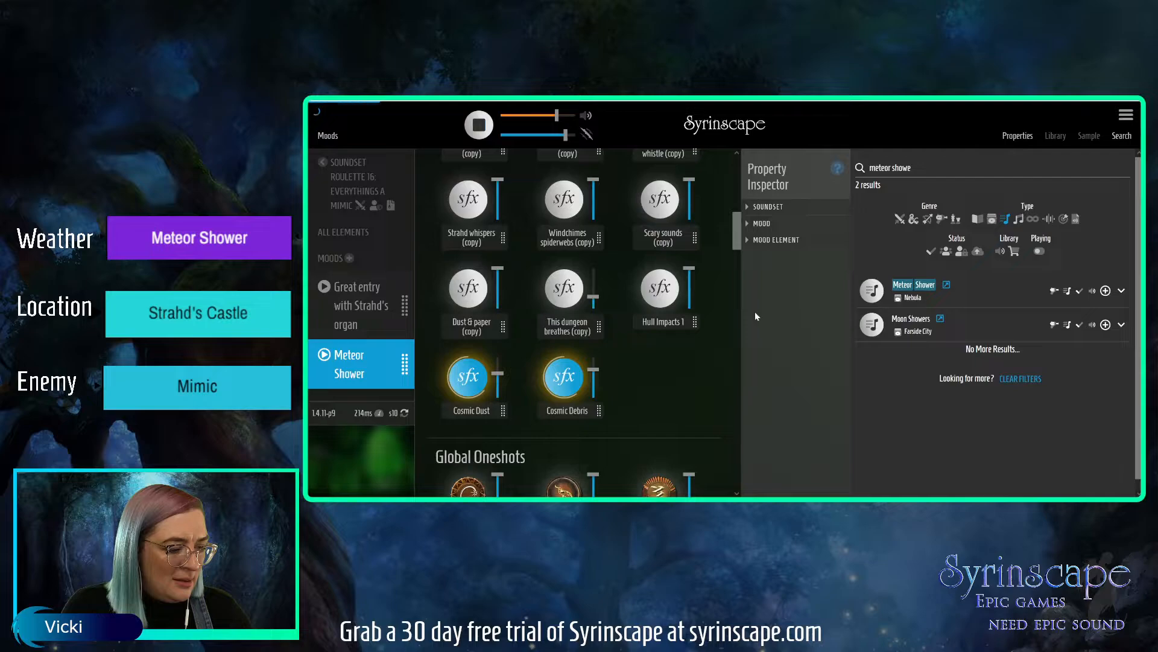
- Save the current state, with Cosmic Dust and Cosmic Debris playing, to the Meteor Shower mood and hide the property inspector
{"action": "left_click", "coordinate": [790, 228]}
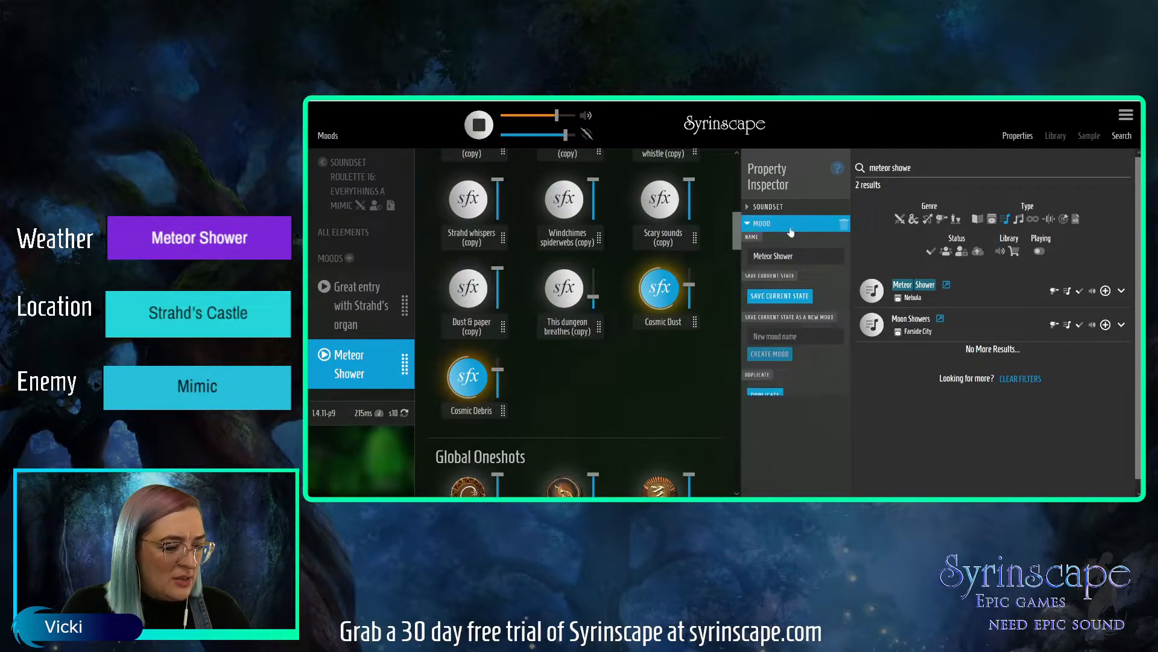
{"action": "left_click", "coordinate": [773, 295]}
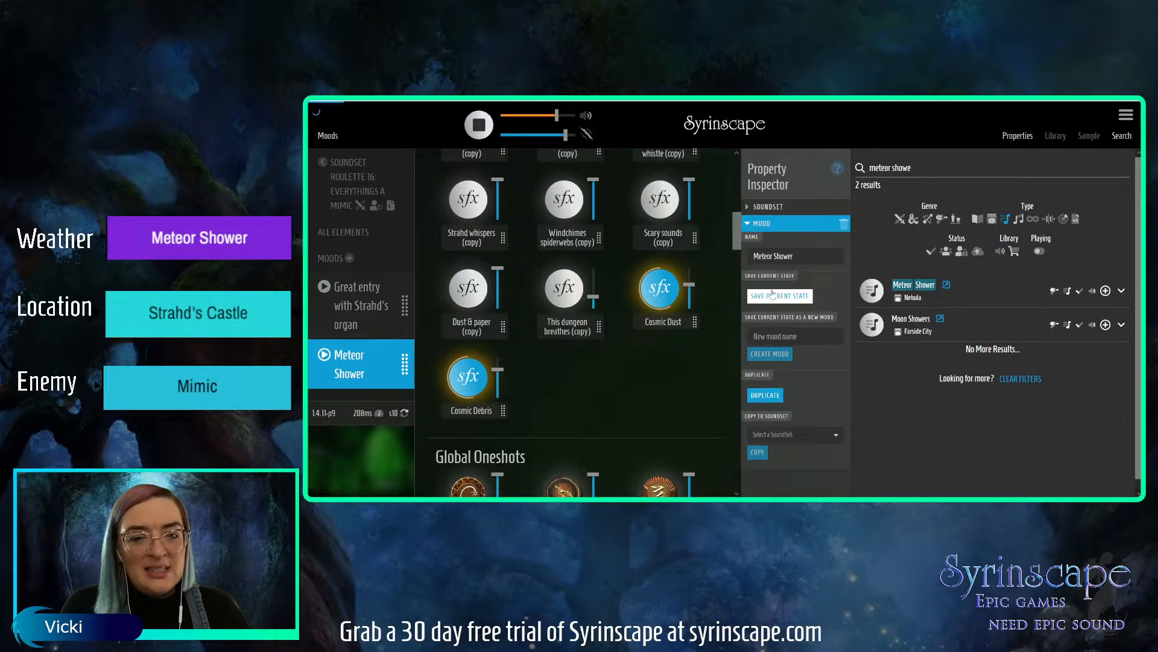
{"action": "left_click", "coordinate": [1005, 137]}
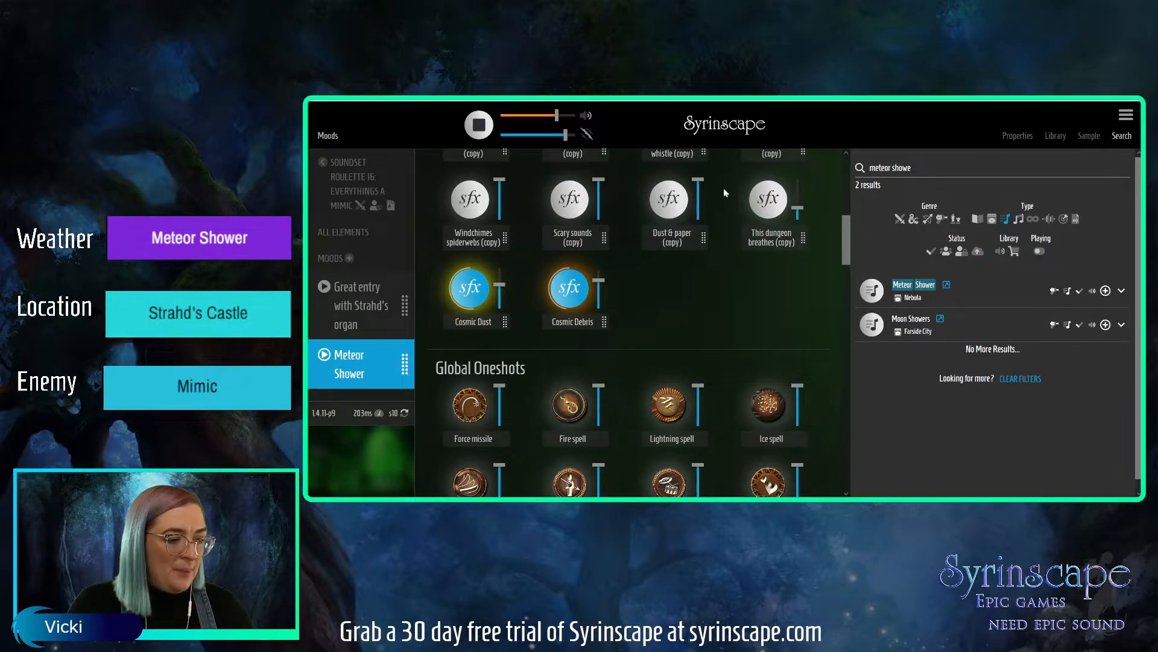
- Search for "mimic battle", preview the first matching mood and select Mimic battle once added to the soundset's moods
{"action": "left_click", "coordinate": [864, 164]}
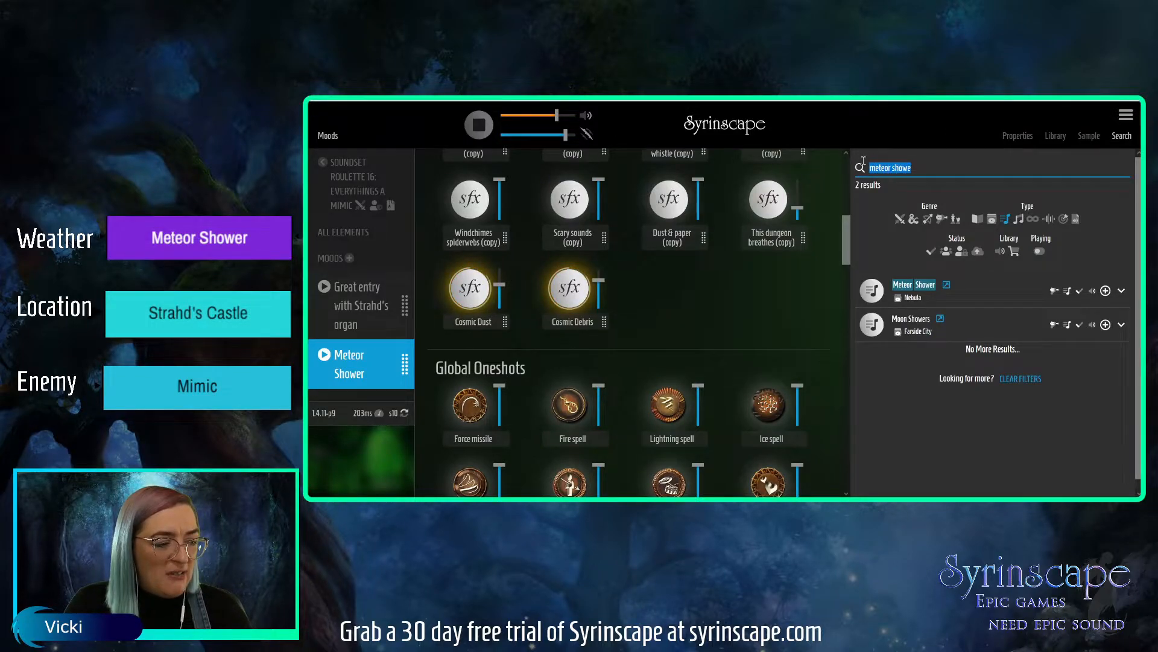
{"action": "type", "text": "mimic battle"}
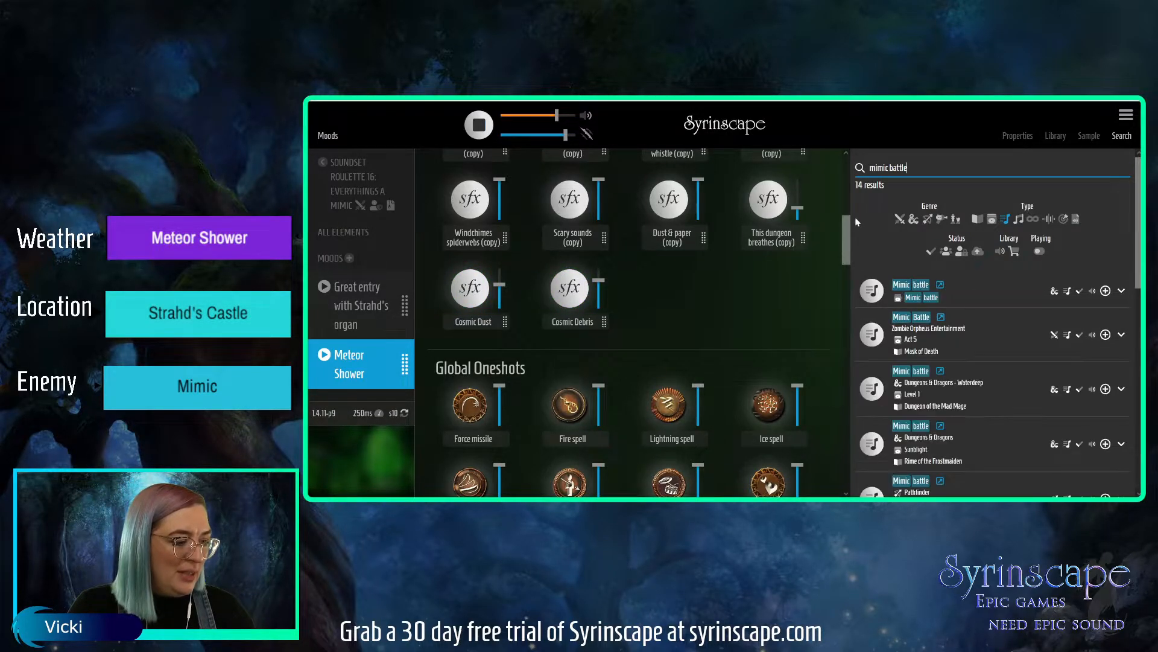
{"action": "left_click", "coordinate": [870, 292]}
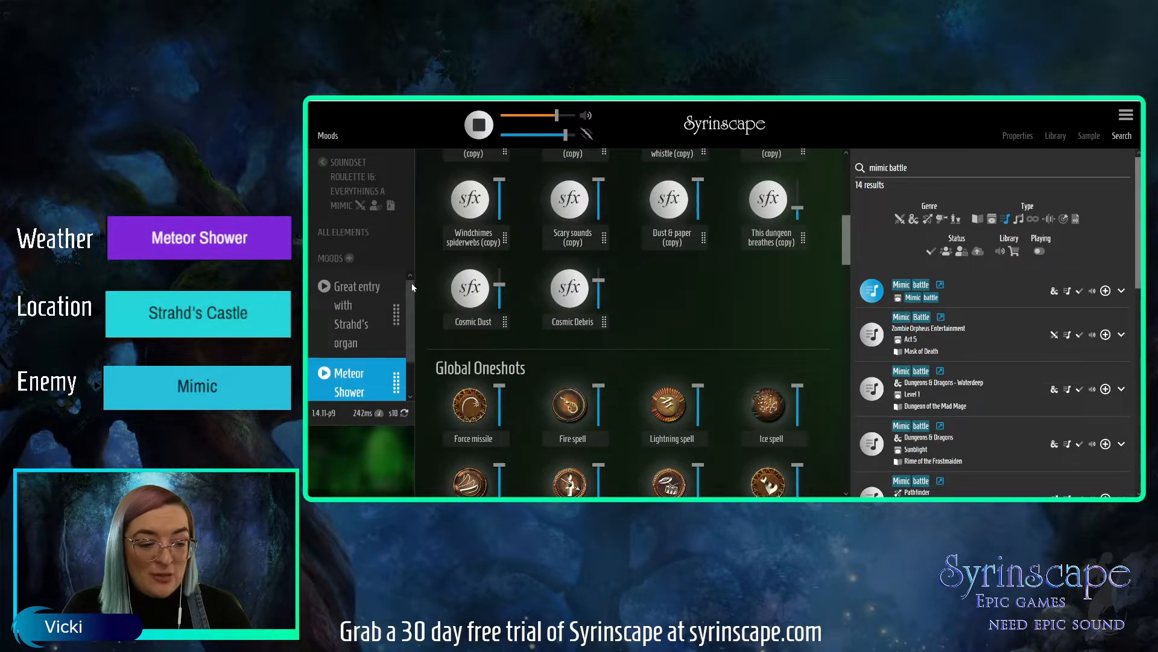
{"action": "left_click_drag", "start_coordinate": [411, 285], "coordinate": [411, 330]}
{"action": "left_click", "coordinate": [386, 389]}
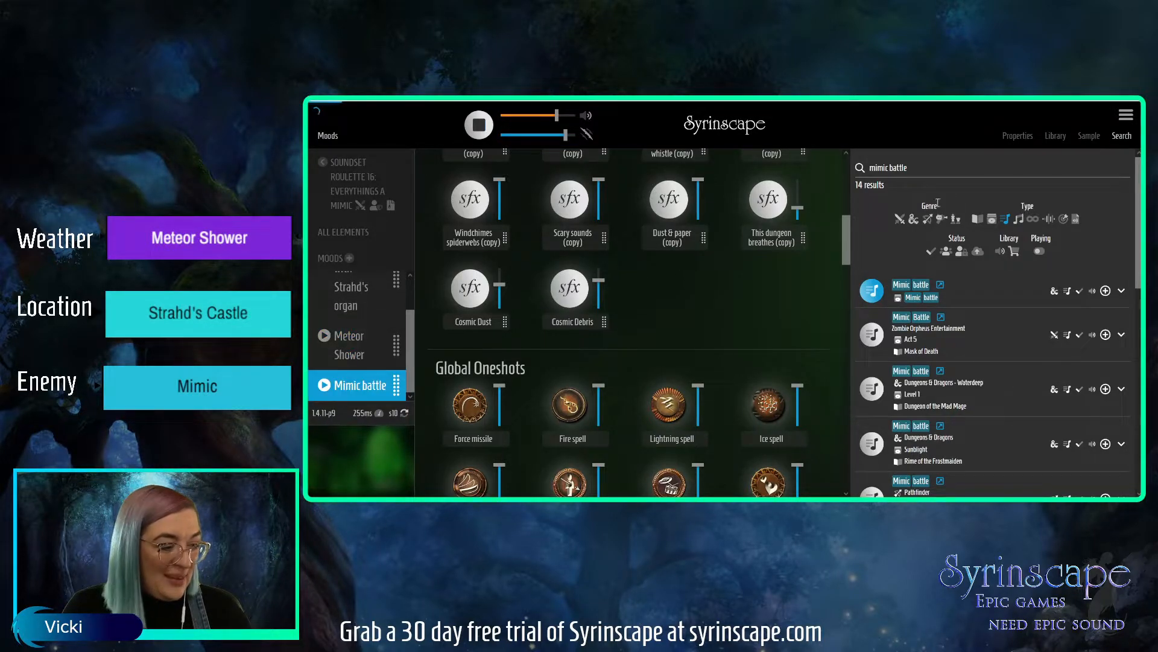
- Save the current state into the Mimic battle mood, then stop the preview and all playing elements
{"action": "left_click", "coordinate": [1017, 137]}
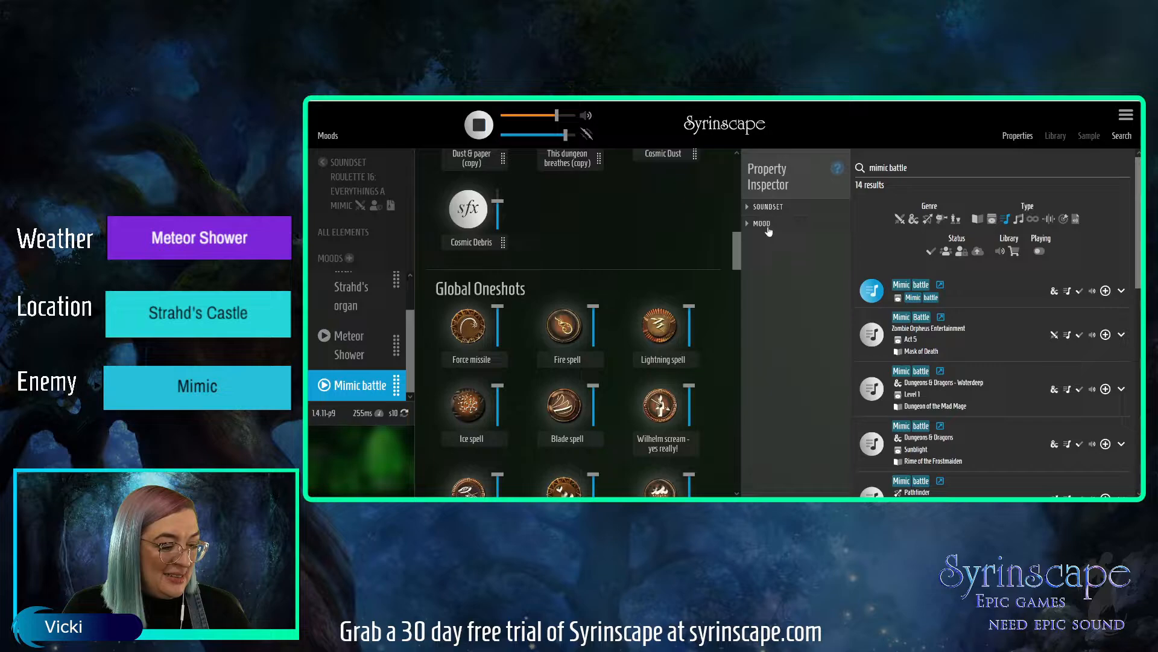
{"action": "left_click", "coordinate": [761, 224]}
{"action": "left_click", "coordinate": [773, 297]}
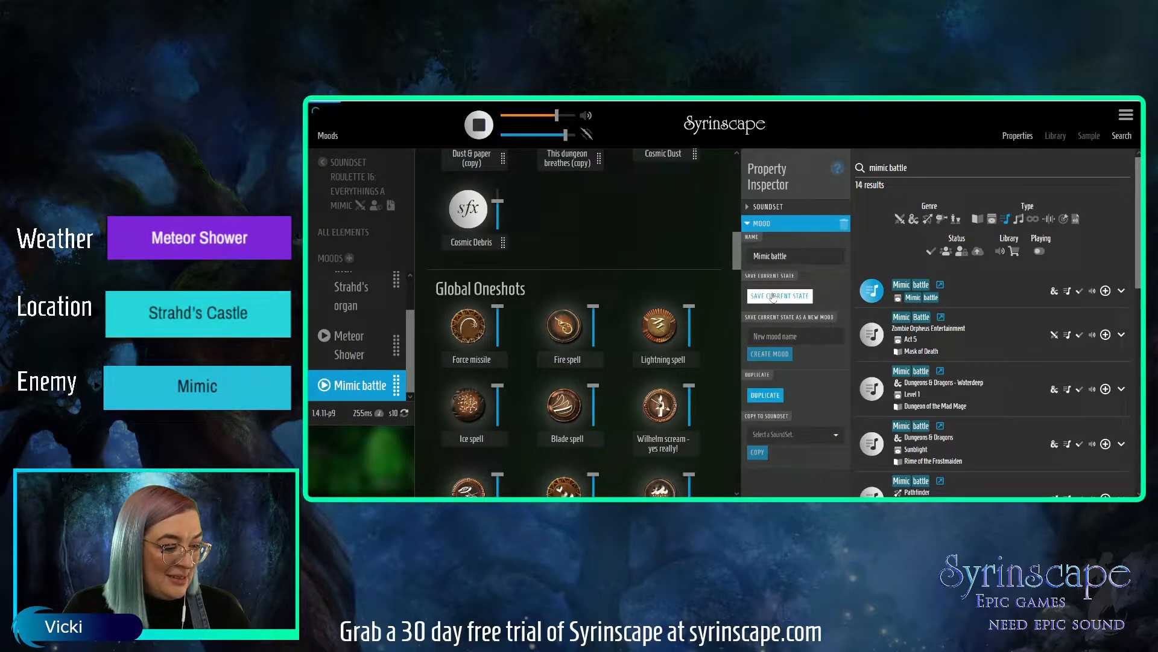
{"action": "left_click", "coordinate": [866, 304]}
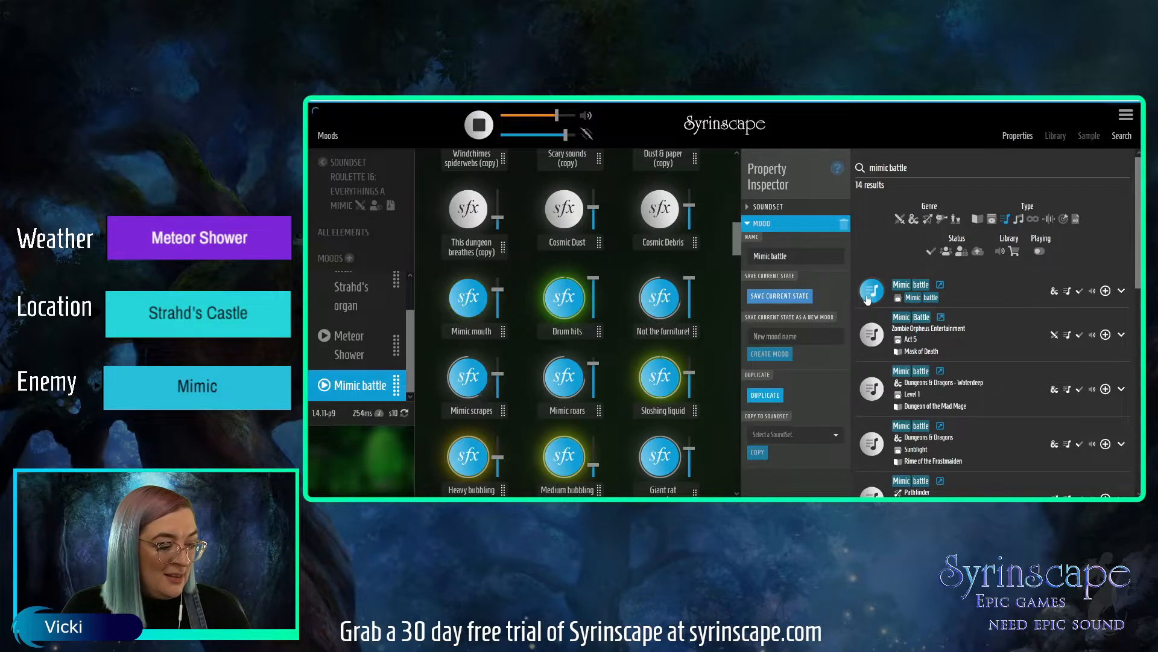
{"action": "left_click", "coordinate": [871, 300]}
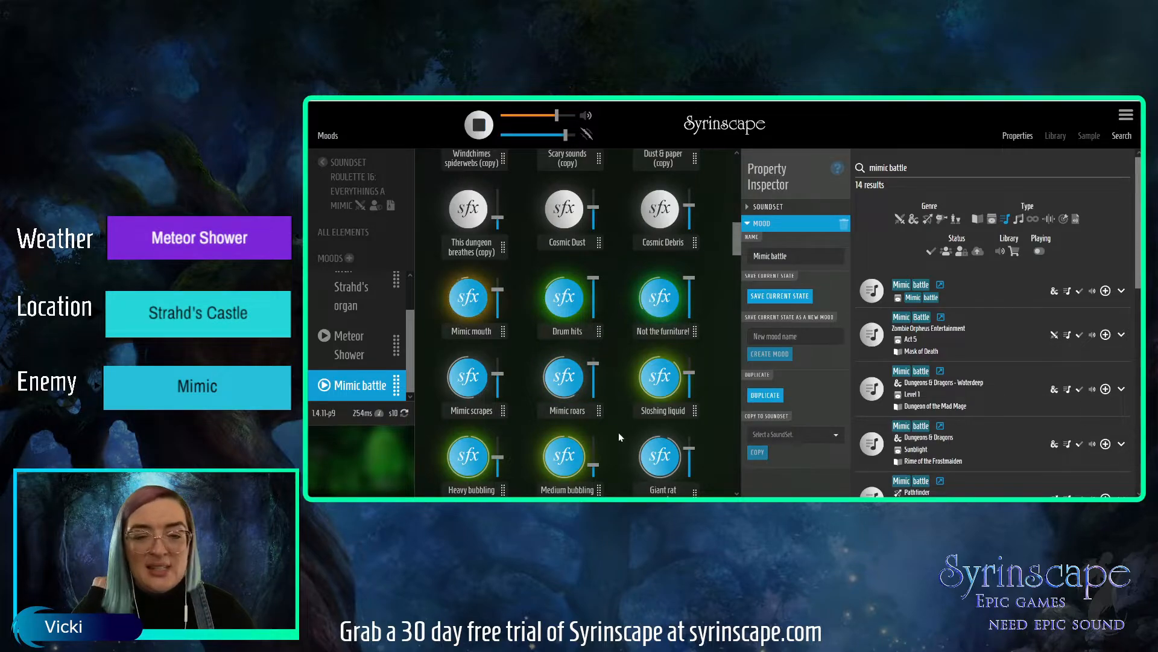
{"action": "left_click", "coordinate": [483, 133]}
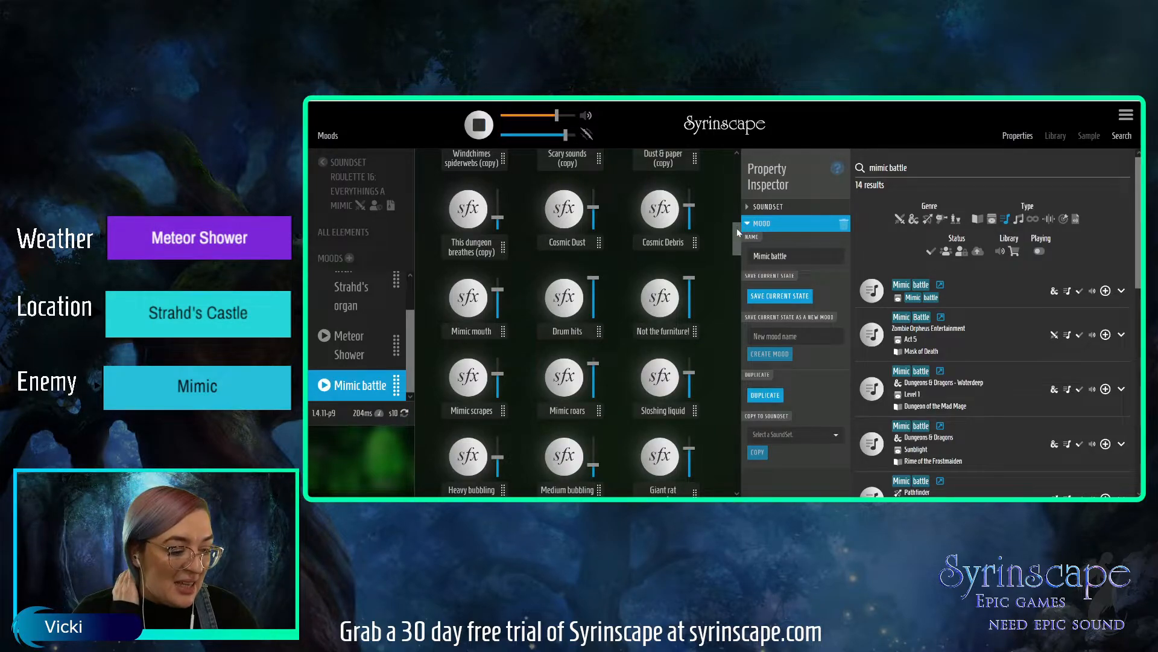
- Delete the Sloshing liquid element imported with the Mimic battle mood
{"action": "left_click_drag", "start_coordinate": [737, 228], "coordinate": [736, 242]}
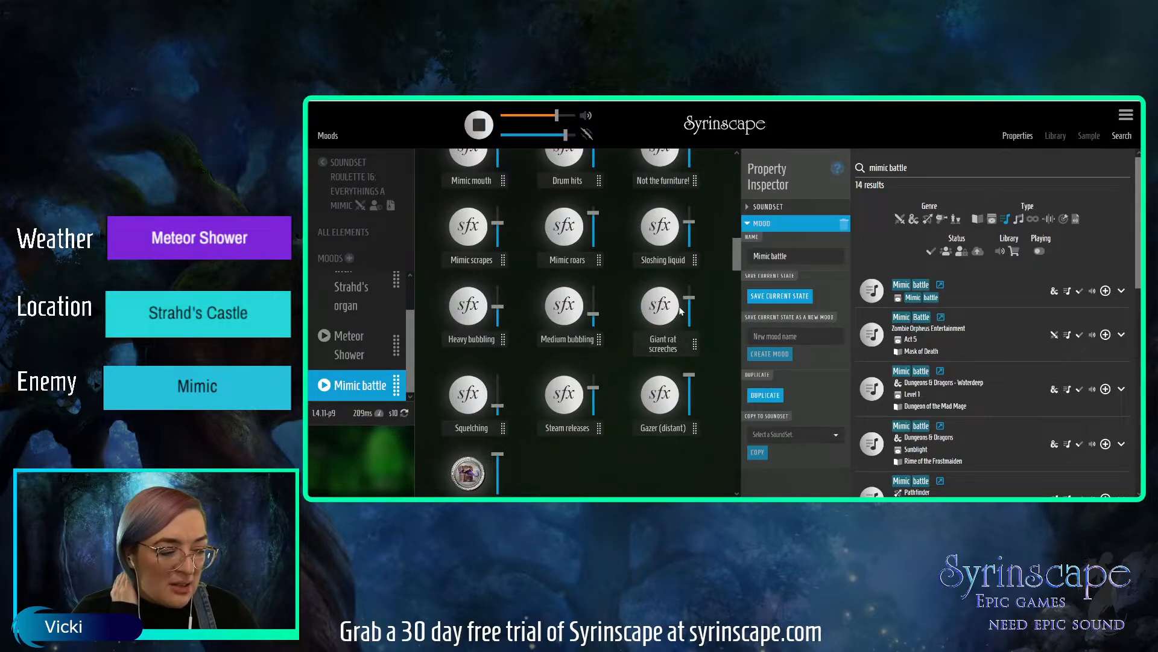
{"action": "left_click", "coordinate": [691, 261]}
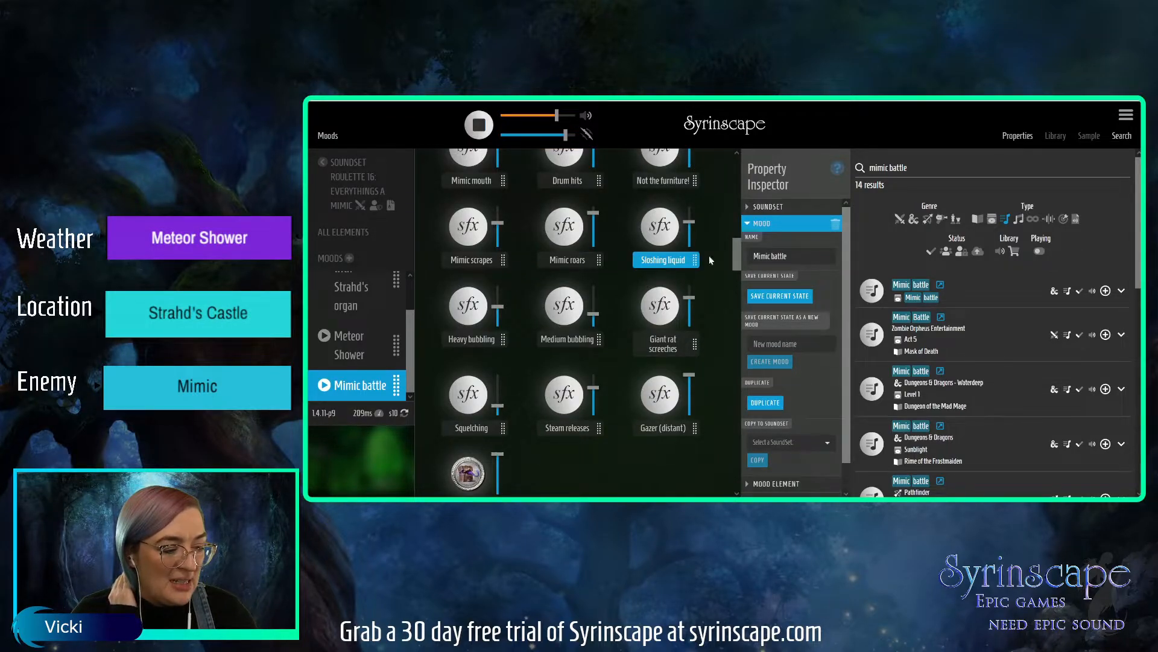
{"action": "left_click", "coordinate": [770, 226]}
{"action": "left_click", "coordinate": [778, 258]}
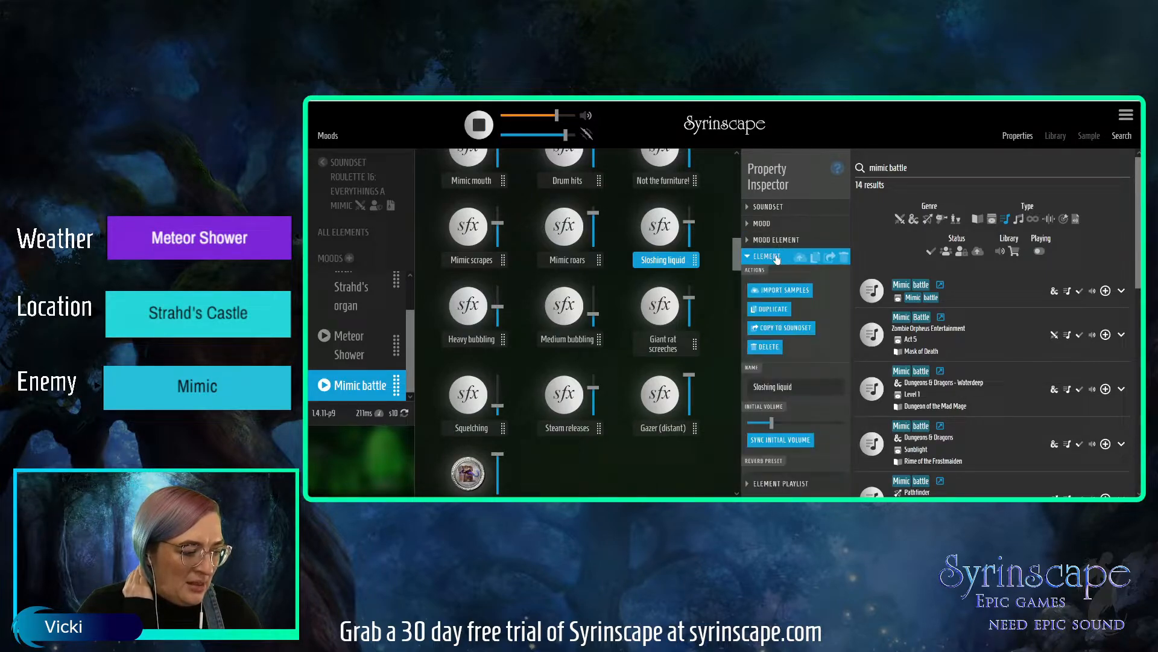
{"action": "left_click", "coordinate": [835, 257]}
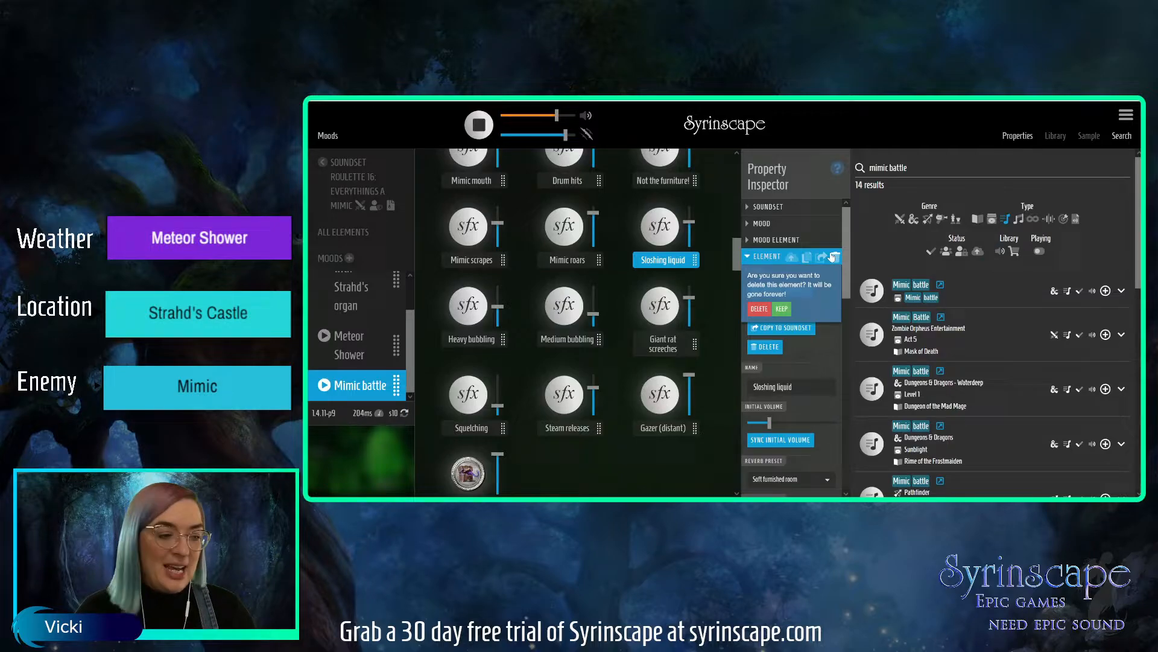
{"action": "left_click", "coordinate": [760, 308]}
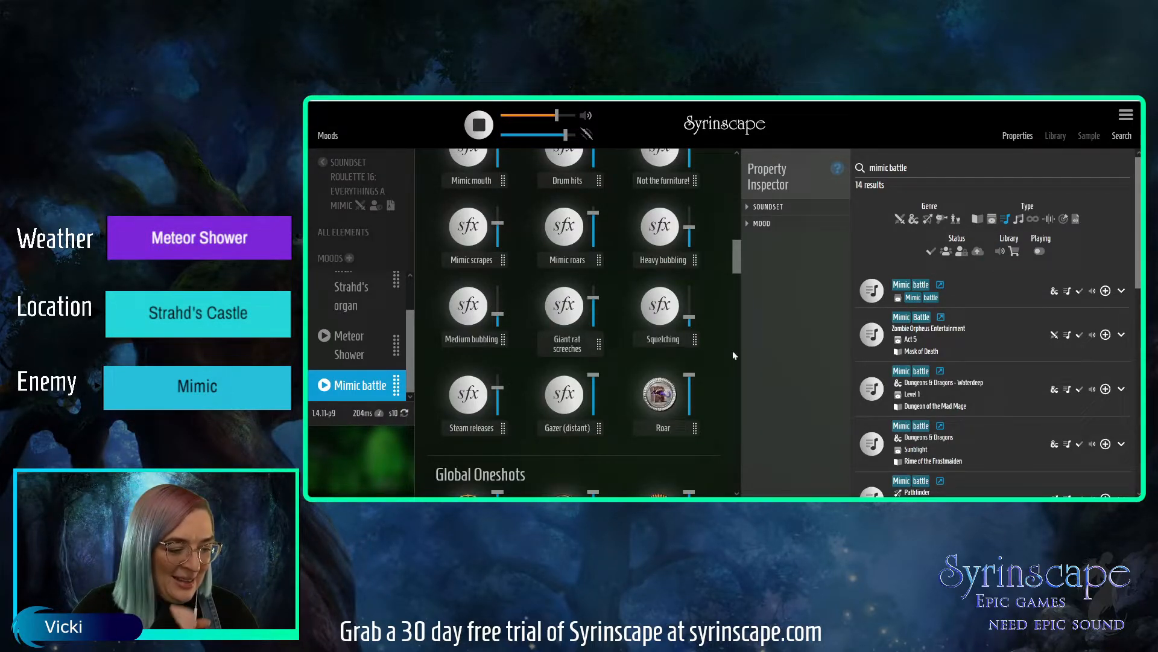
- Delete the Giant rat screeches and Heavy bubbling elements from the soundset
{"action": "left_click", "coordinate": [598, 353]}
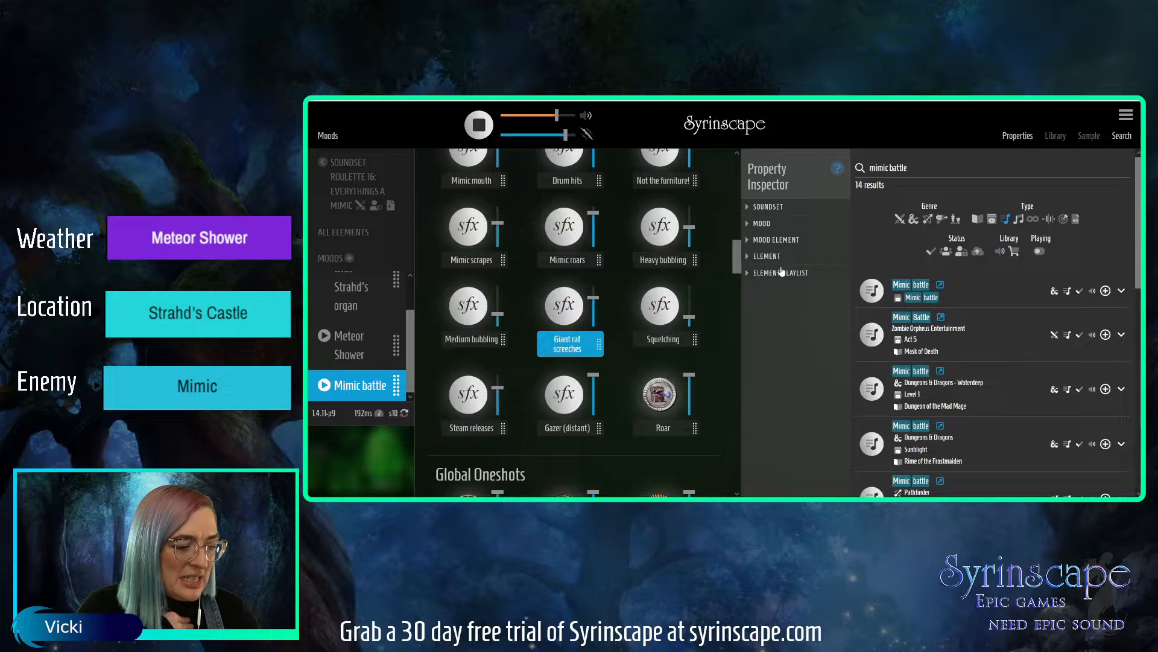
{"action": "left_click", "coordinate": [776, 258]}
{"action": "left_click", "coordinate": [835, 257]}
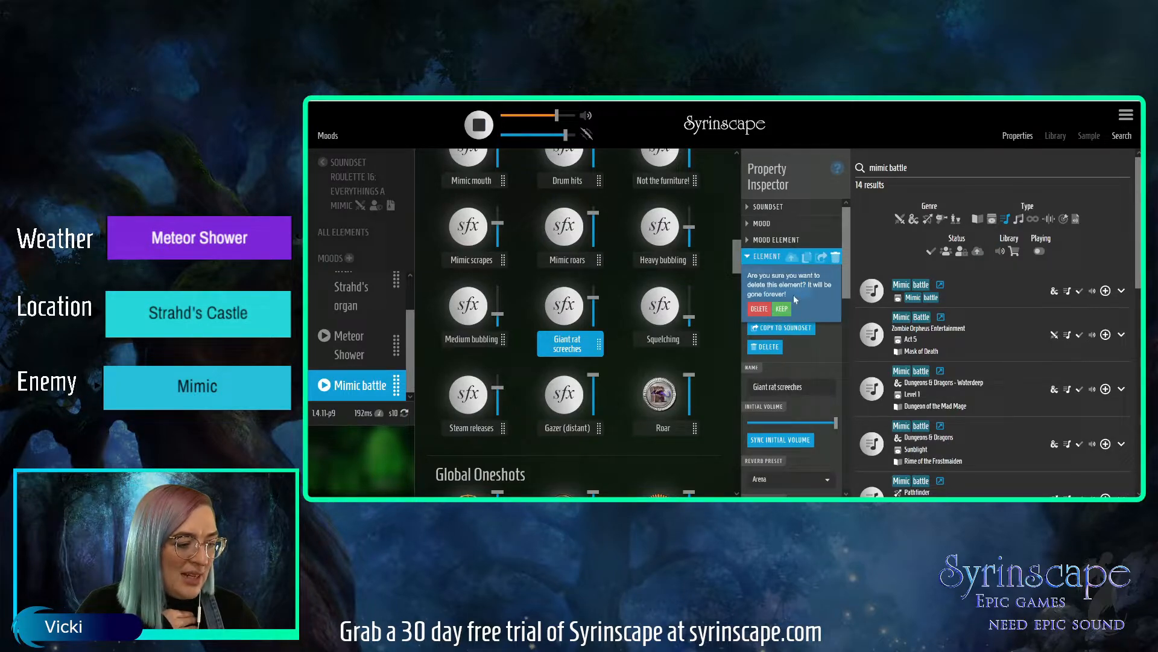
{"action": "left_click", "coordinate": [759, 308]}
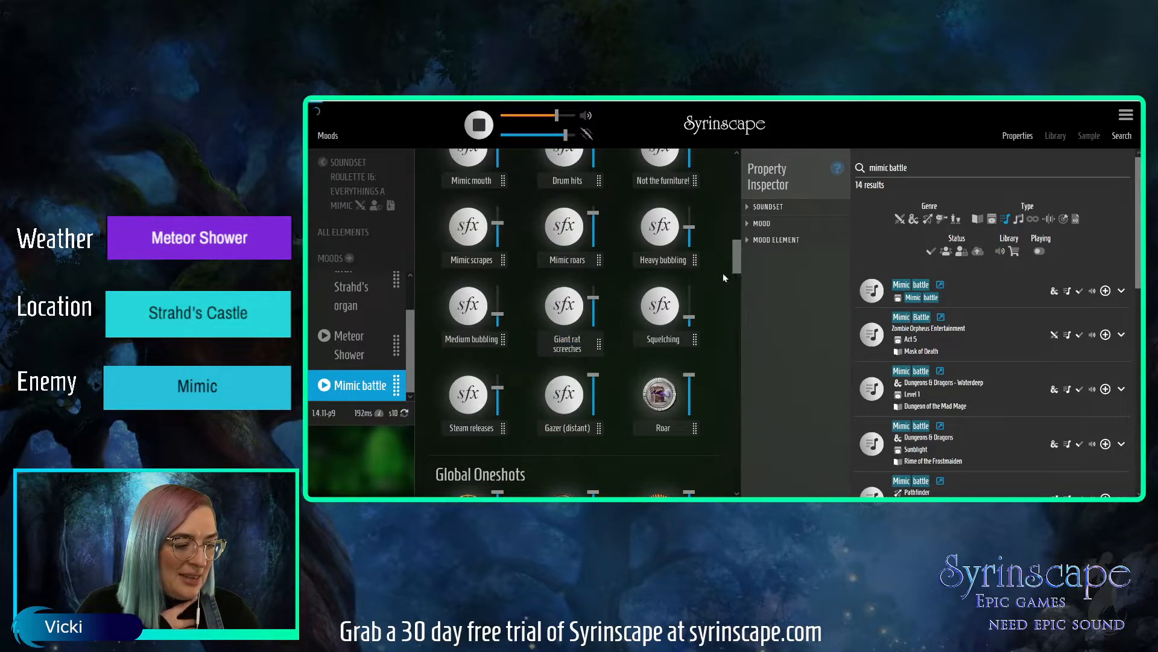
{"action": "left_click", "coordinate": [694, 260]}
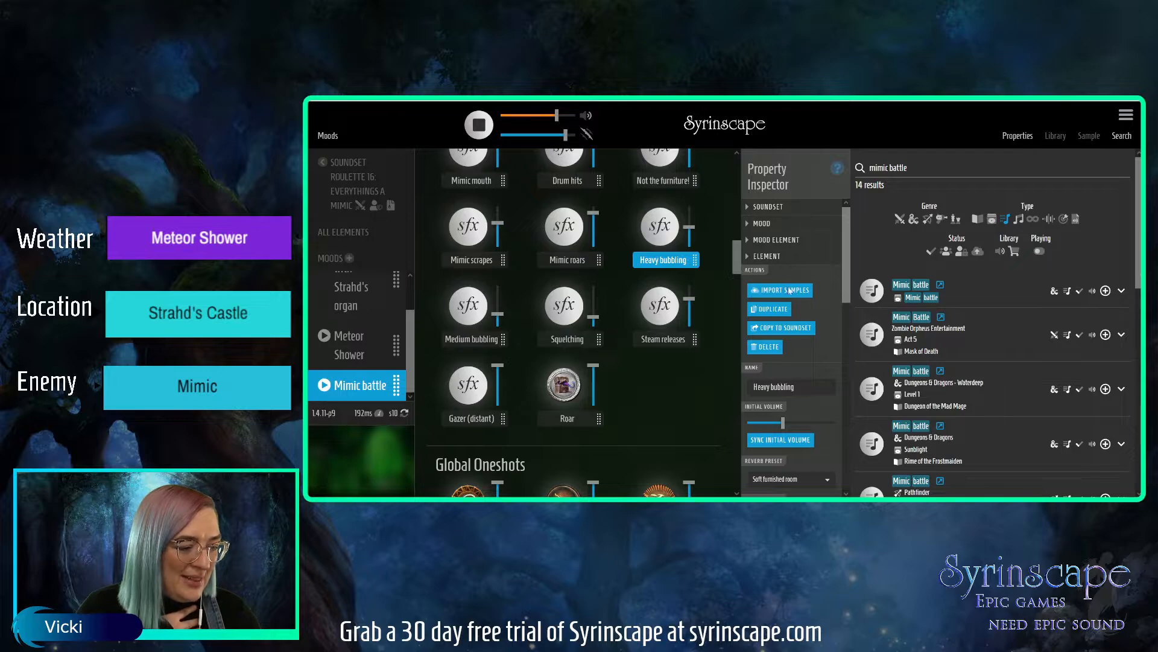
{"action": "left_click", "coordinate": [766, 347]}
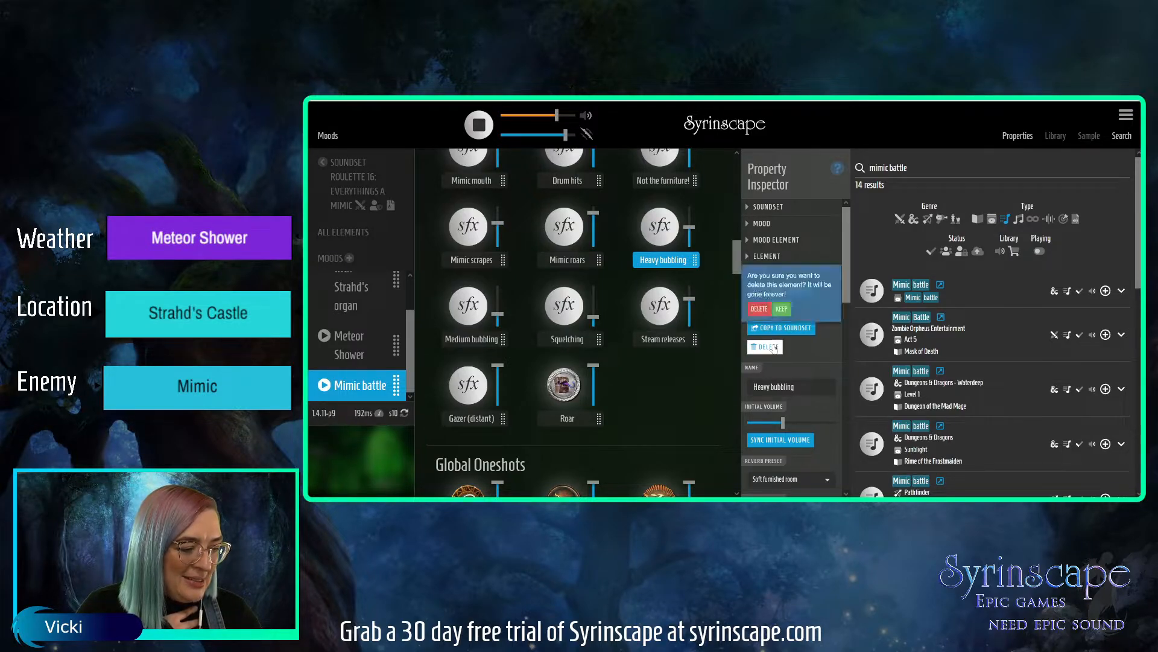
{"action": "left_click", "coordinate": [759, 309]}
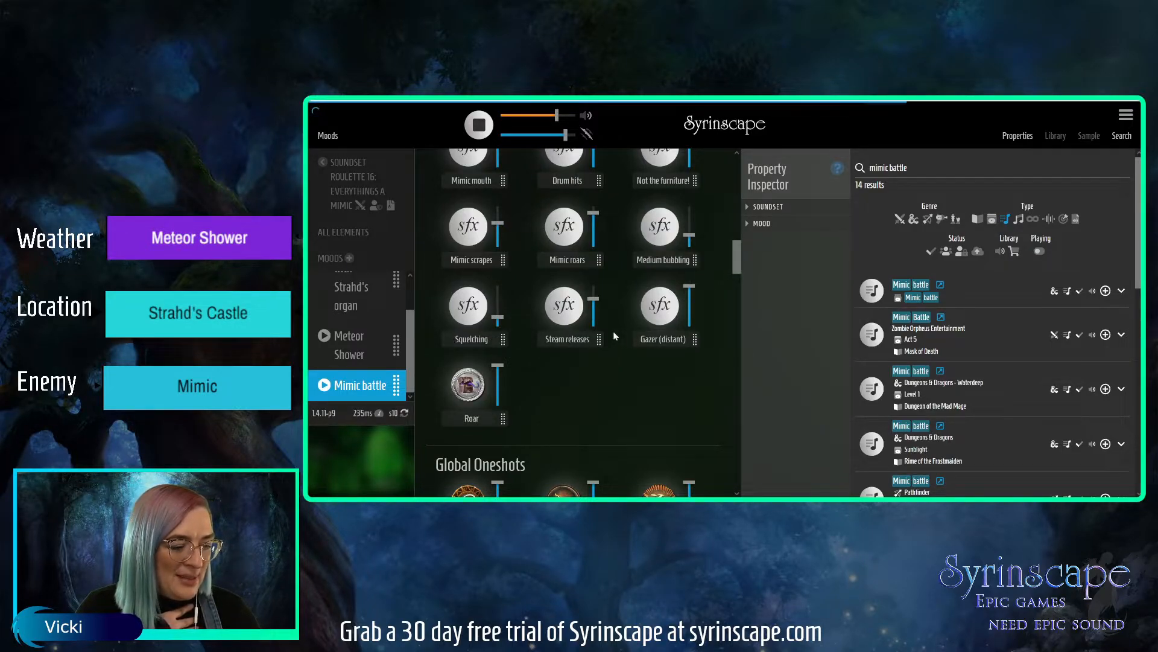
- Delete the Steam releases and Medium bubbling elements from the soundset
{"action": "left_click", "coordinate": [599, 338]}
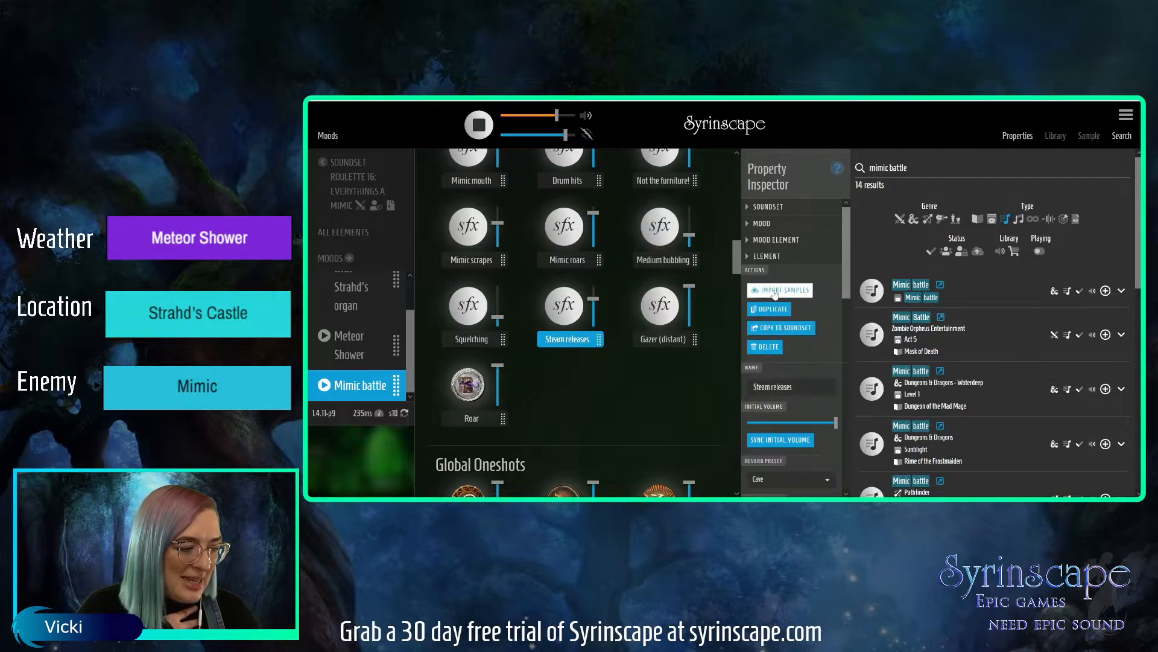
{"action": "left_click", "coordinate": [767, 347]}
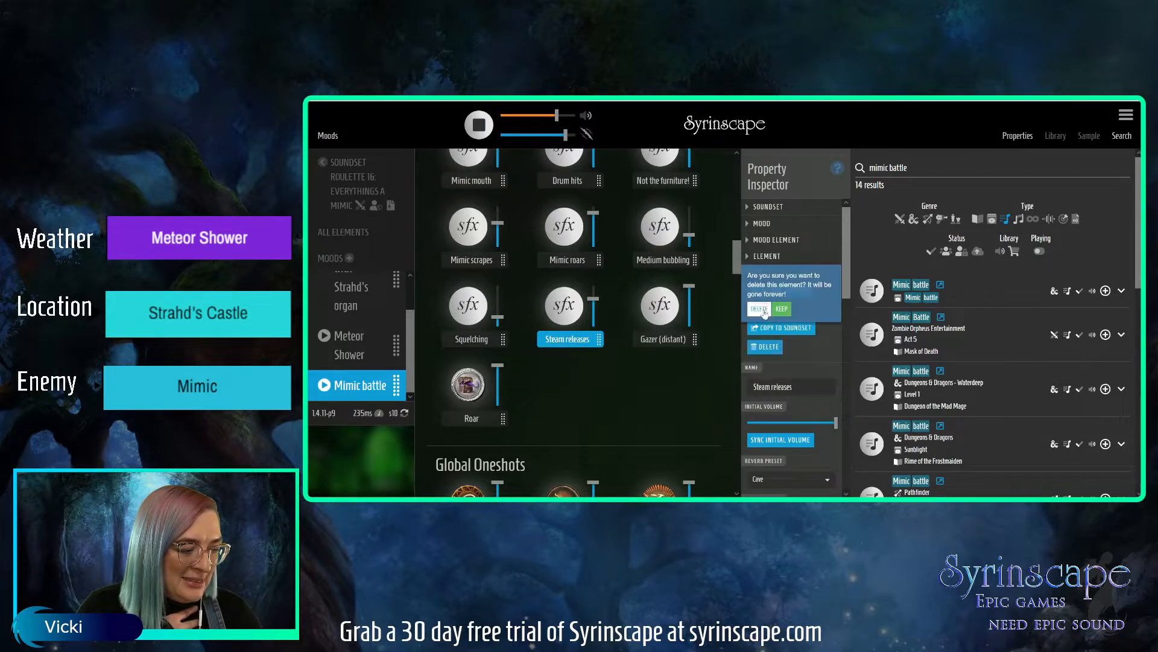
{"action": "left_click", "coordinate": [759, 308]}
{"action": "left_click", "coordinate": [697, 262]}
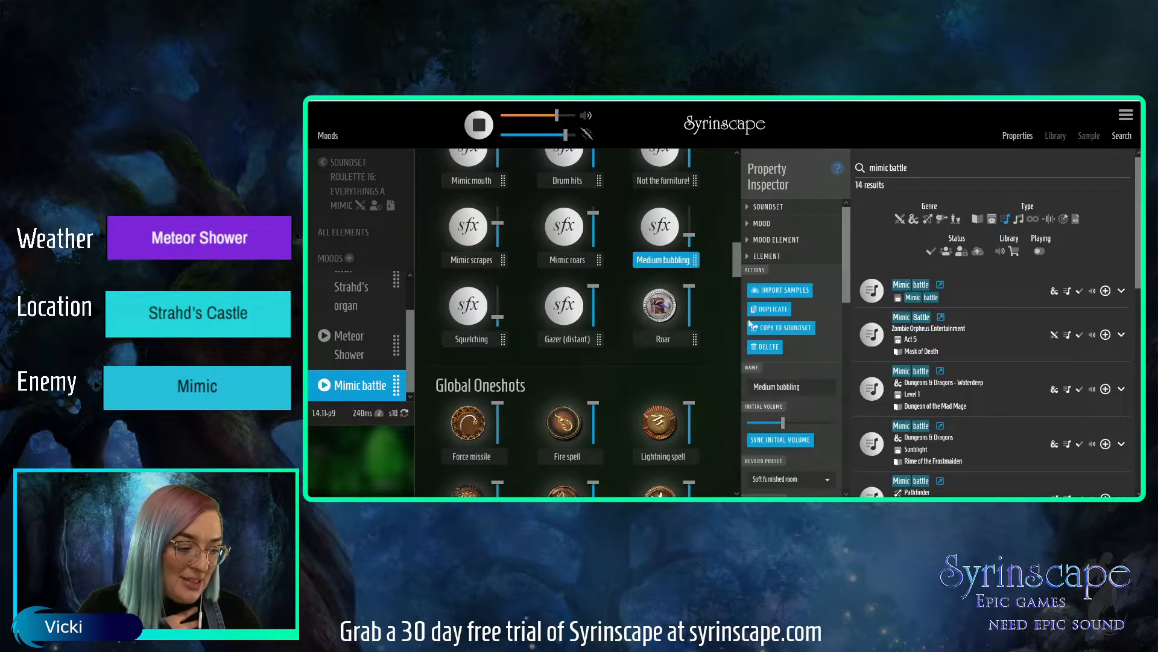
{"action": "left_click", "coordinate": [767, 348]}
{"action": "left_click", "coordinate": [759, 308]}
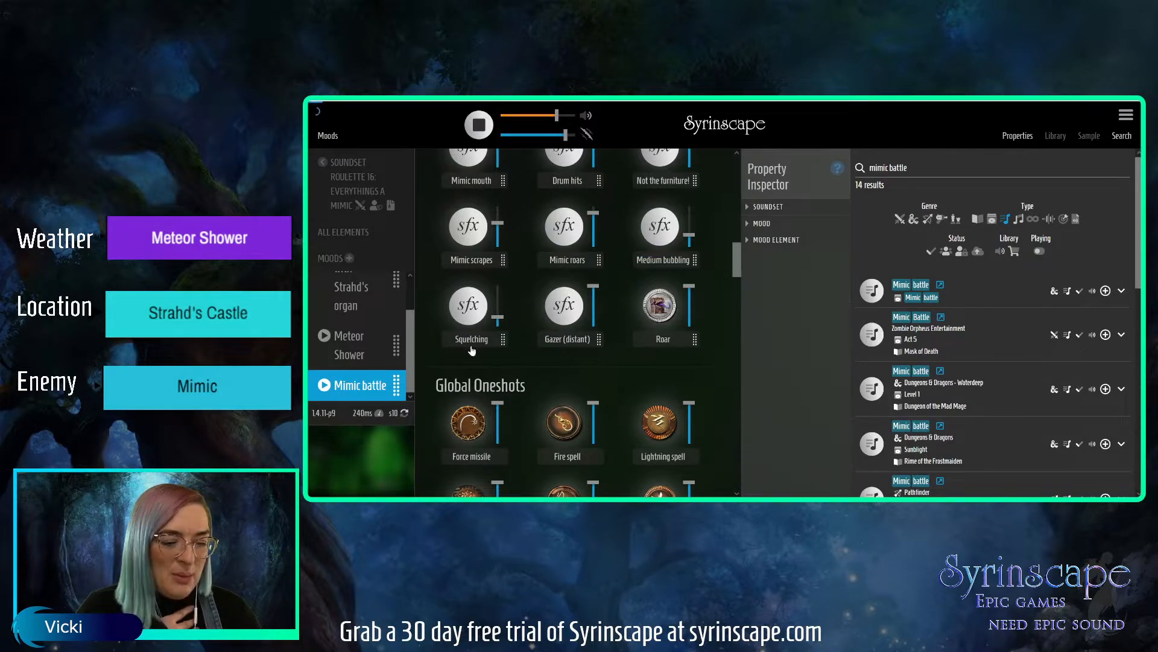
- Delete the Squelching element from the soundset, keeping Gazer (distant)
{"action": "left_click", "coordinate": [492, 340]}
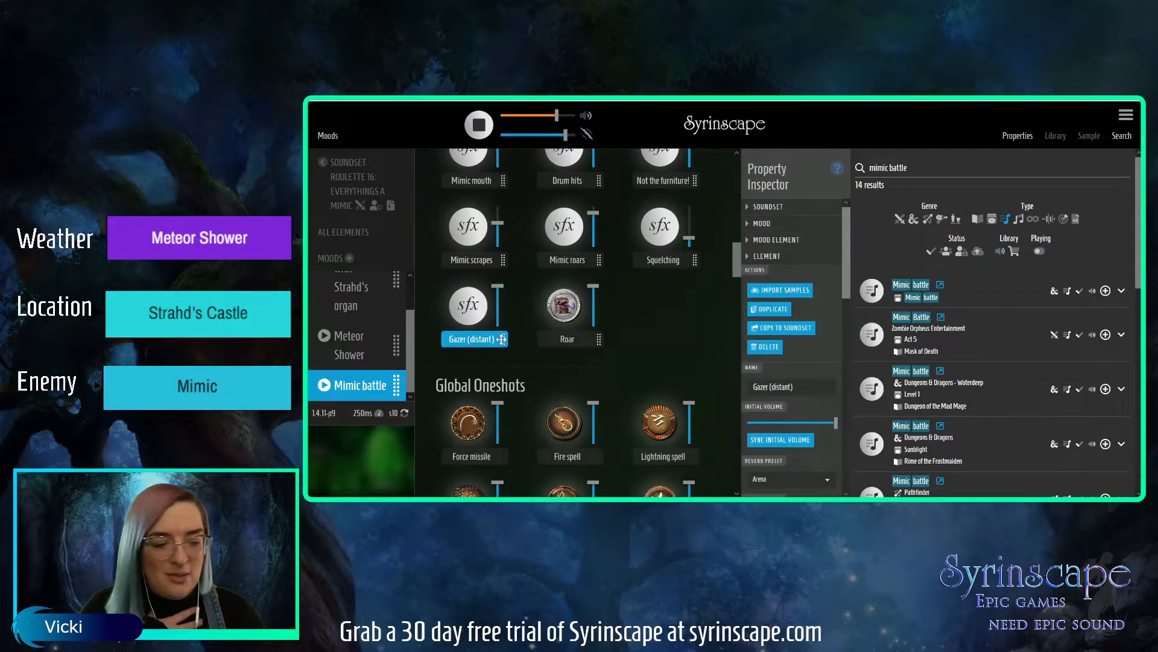
{"action": "left_click", "coordinate": [693, 262]}
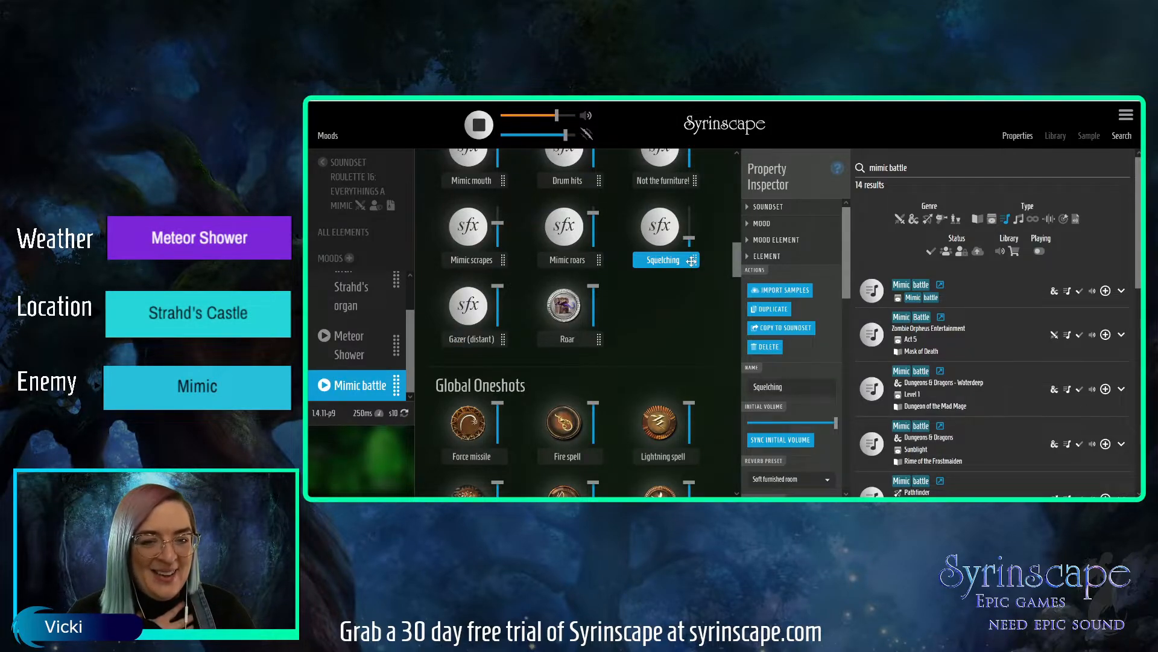
{"action": "left_click", "coordinate": [772, 347]}
{"action": "left_click", "coordinate": [762, 311]}
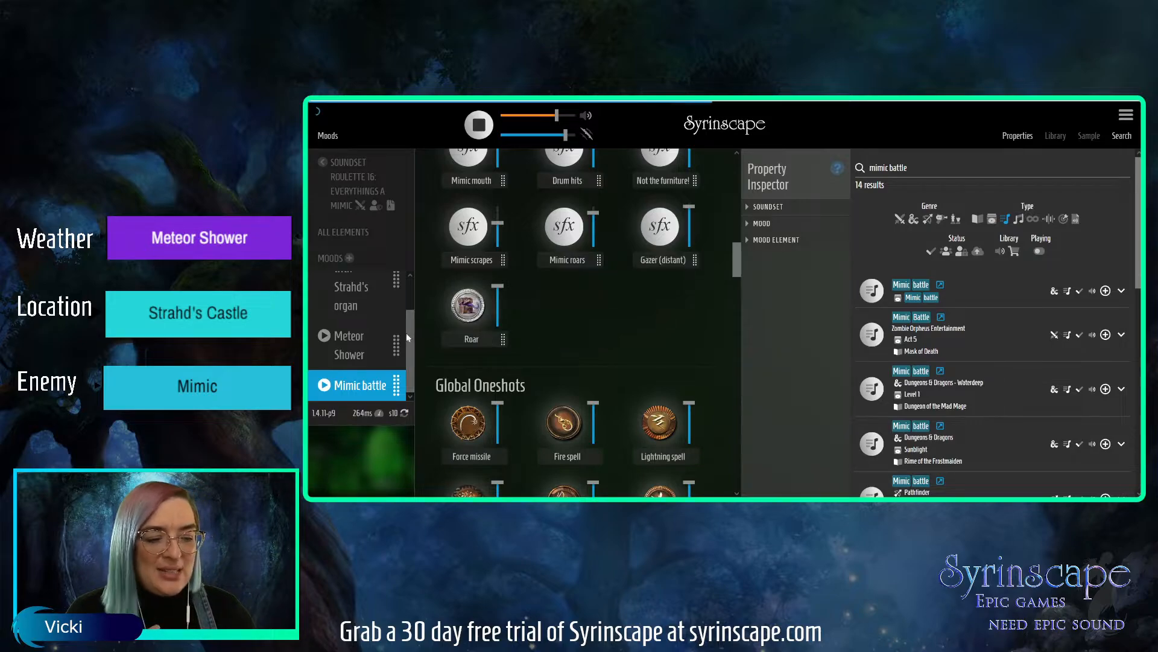
- Hide the search results and play the Great entry with Strahd's organ mood to review its elements
{"action": "left_click_drag", "start_coordinate": [410, 331], "coordinate": [410, 305]}
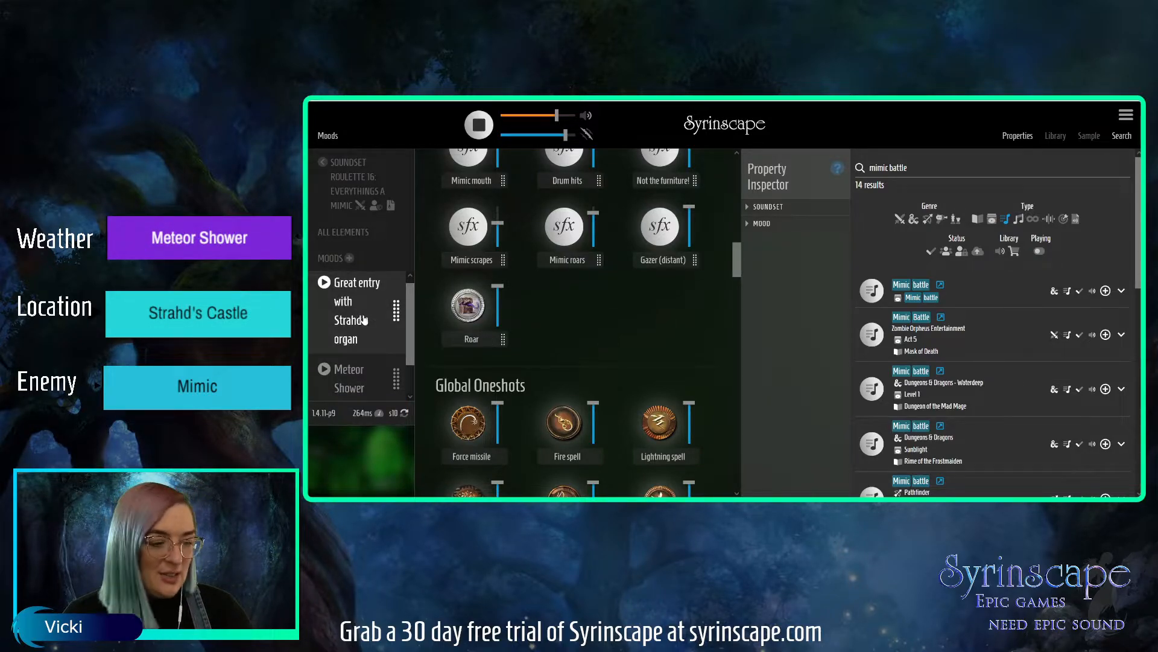
{"action": "left_click_drag", "start_coordinate": [407, 314], "coordinate": [407, 348]}
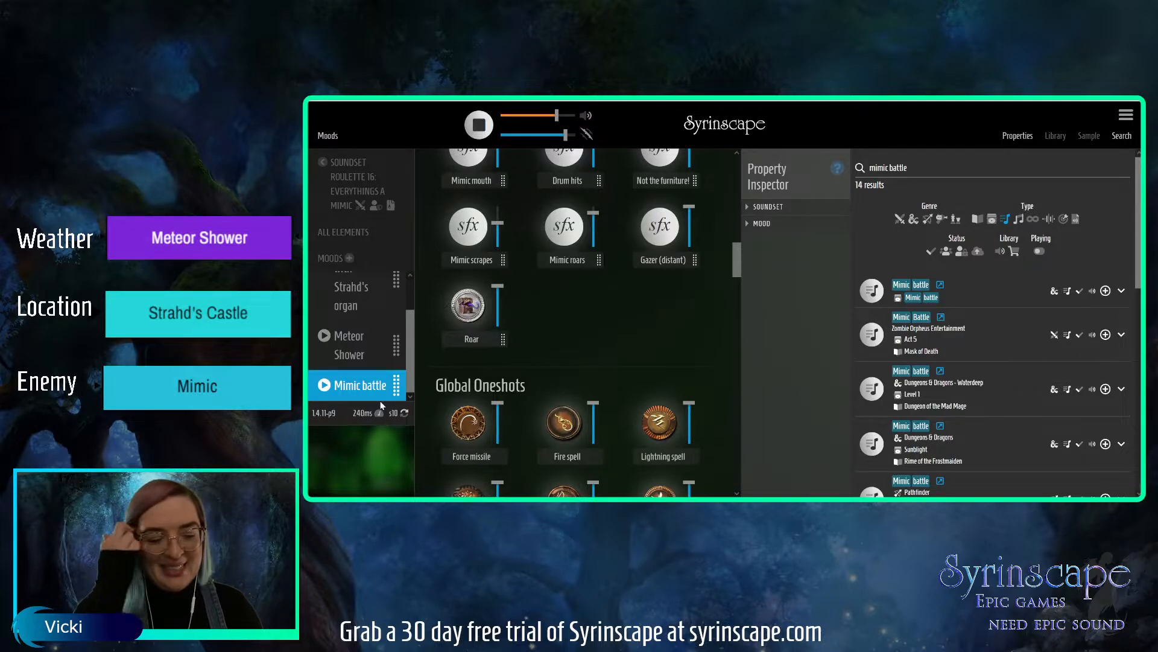
{"action": "left_click", "coordinate": [1121, 137]}
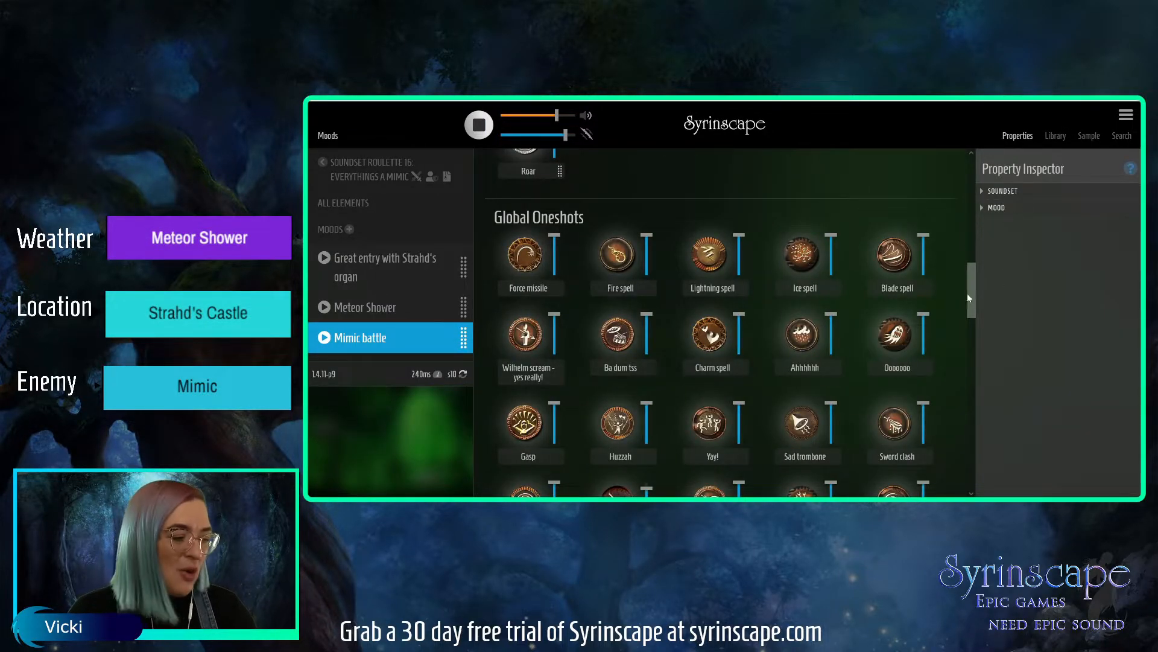
{"action": "left_click_drag", "start_coordinate": [974, 274], "coordinate": [967, 220]}
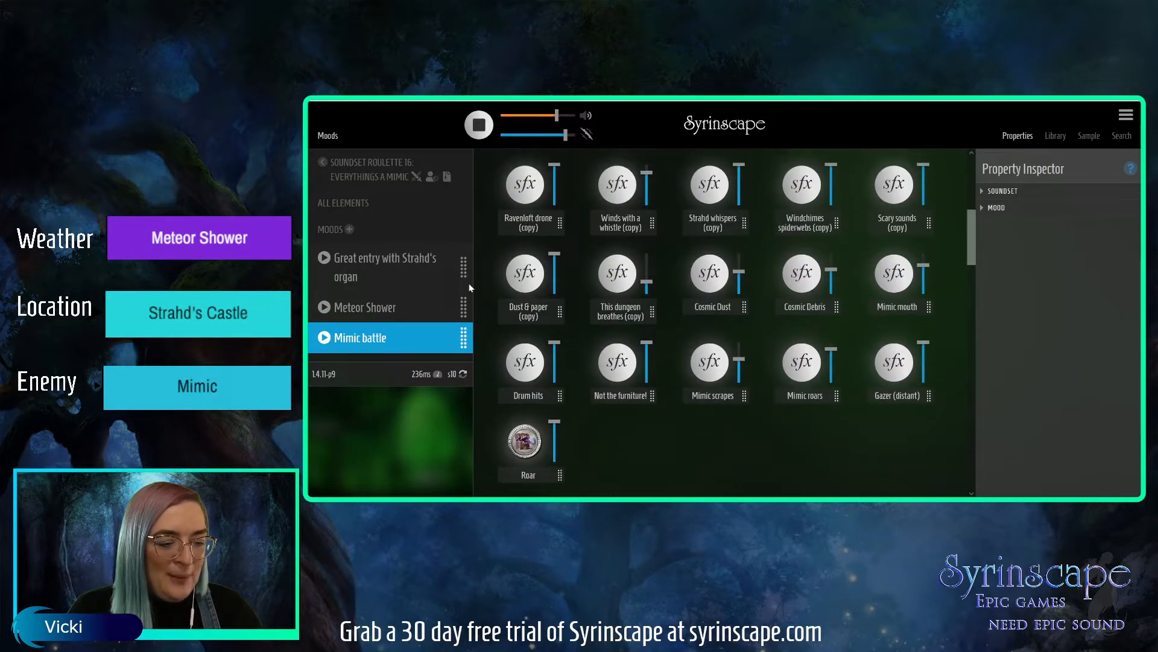
{"action": "left_click", "coordinate": [444, 275]}
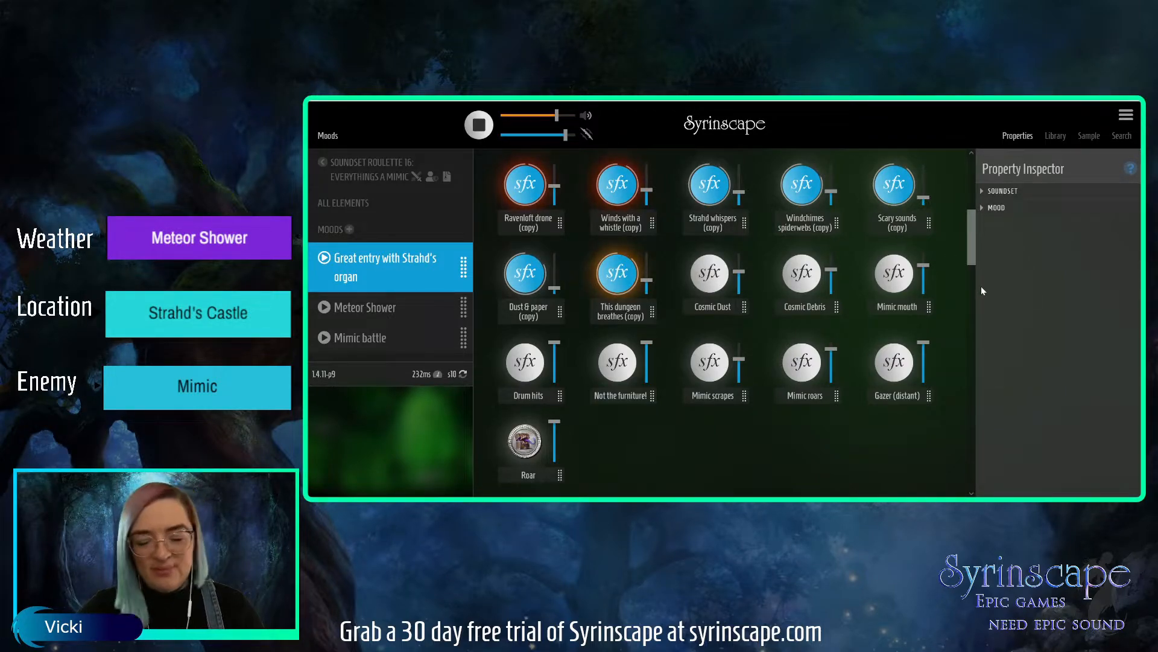
{"action": "left_click_drag", "start_coordinate": [972, 252], "coordinate": [970, 242]}
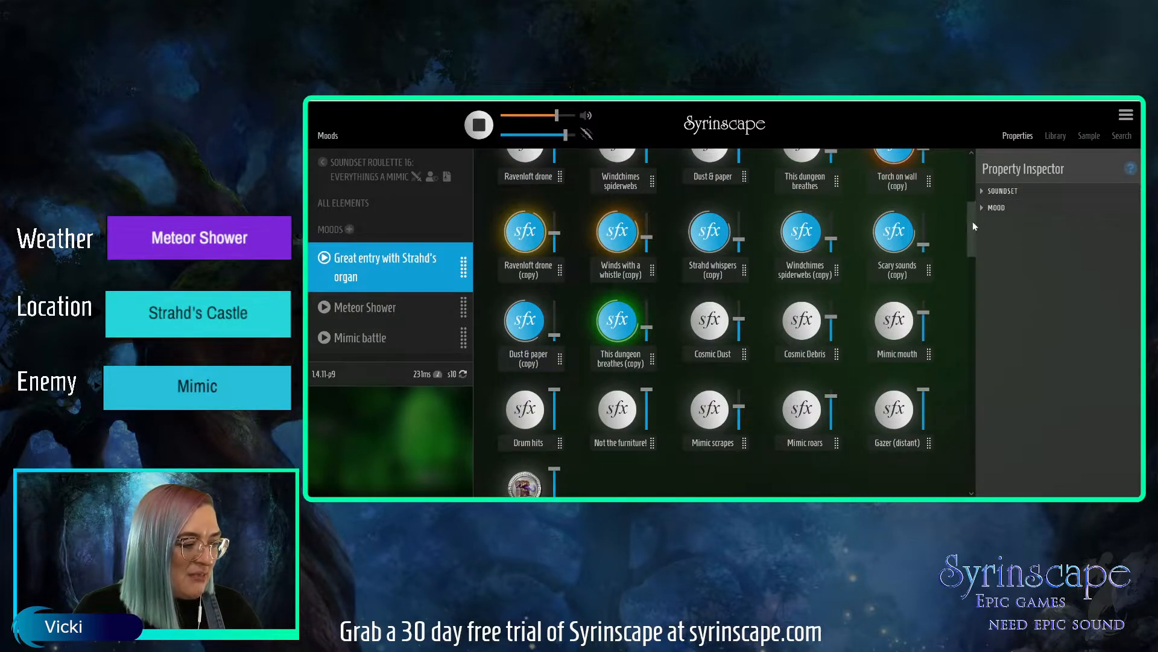
{"action": "left_click_drag", "start_coordinate": [972, 222], "coordinate": [972, 201]}
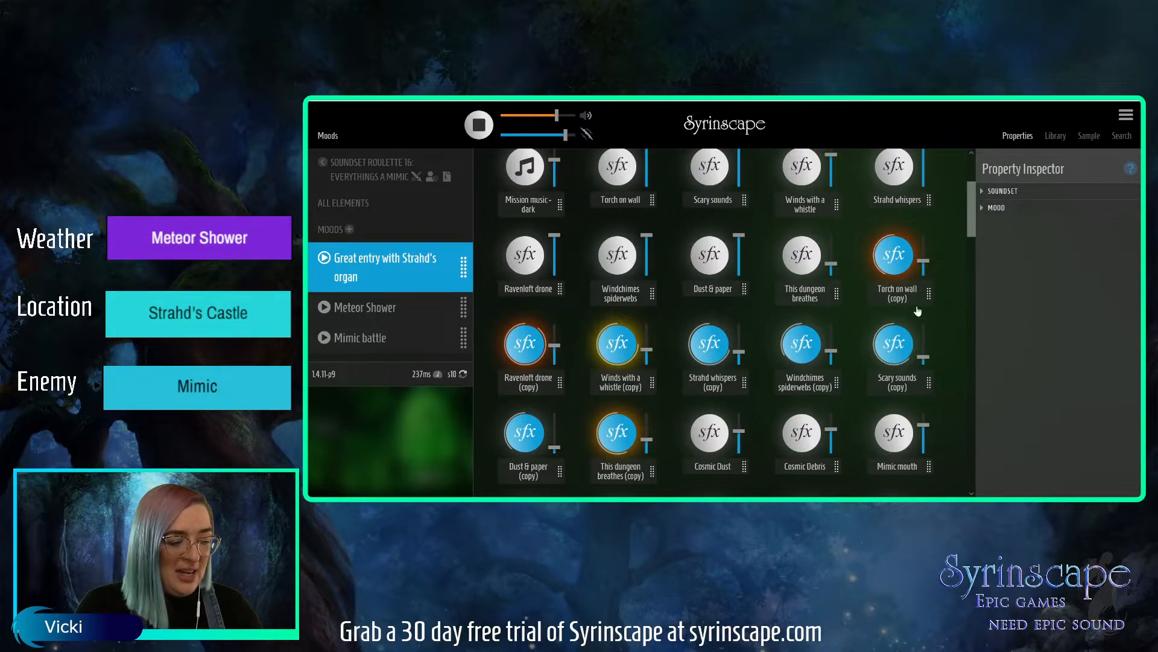
{"action": "left_click", "coordinate": [917, 379]}
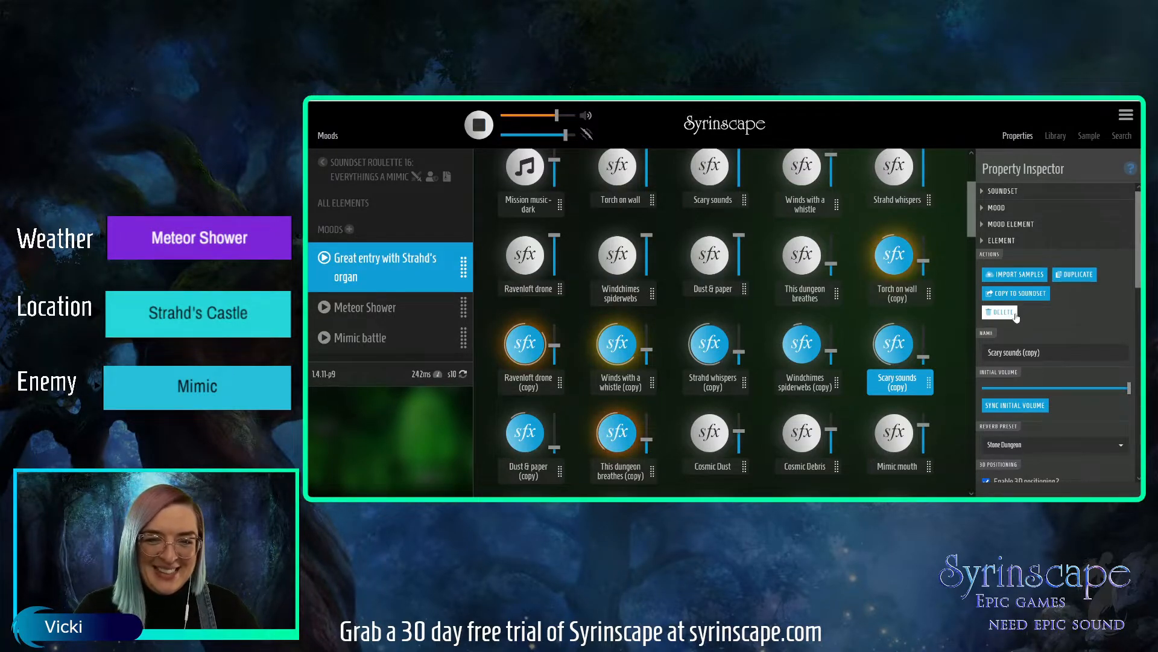
{"action": "left_click", "coordinate": [1018, 146]}
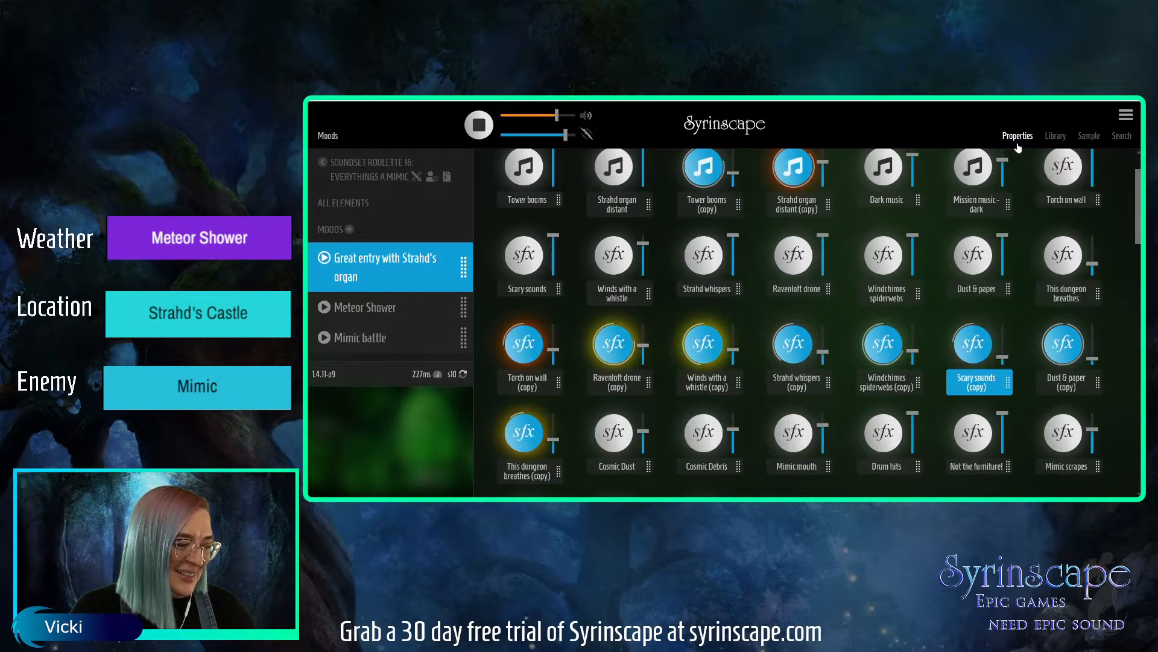
{"action": "left_click", "coordinate": [1017, 147]}
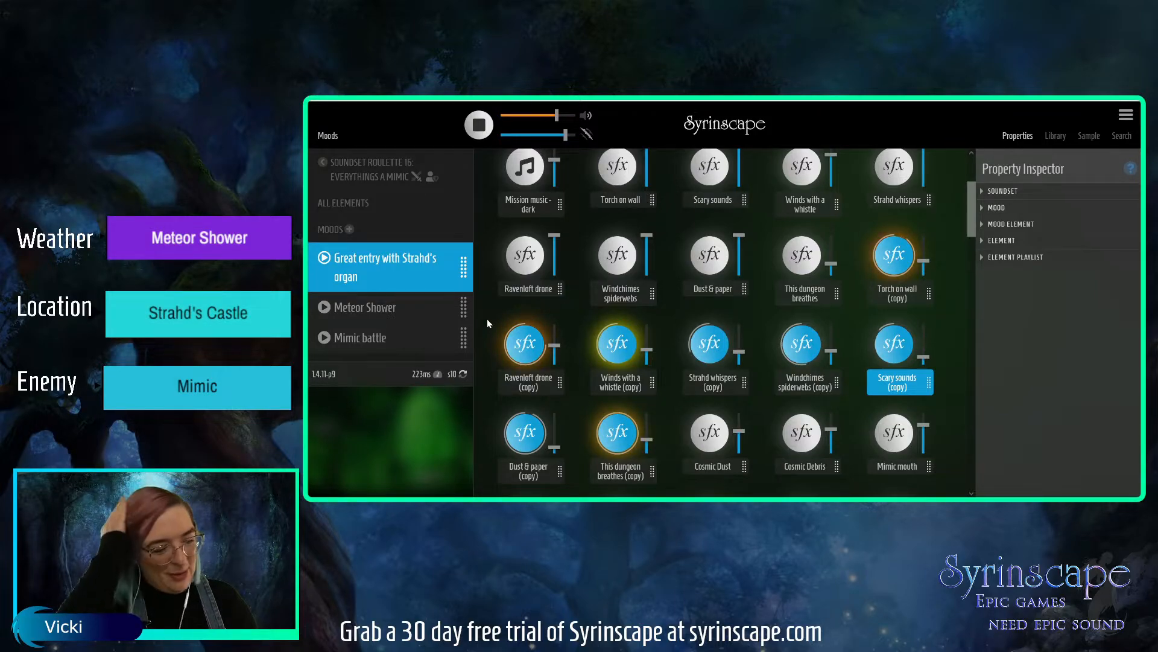
- Raise the volume of Strahd whispers (copy) and save the current state to the Great entry with Strahd's organ mood
{"action": "mouse_move", "coordinate": [742, 351]}
{"action": "left_click_drag", "start_coordinate": [741, 351], "coordinate": [740, 342]}
{"action": "left_click", "coordinate": [998, 209]}
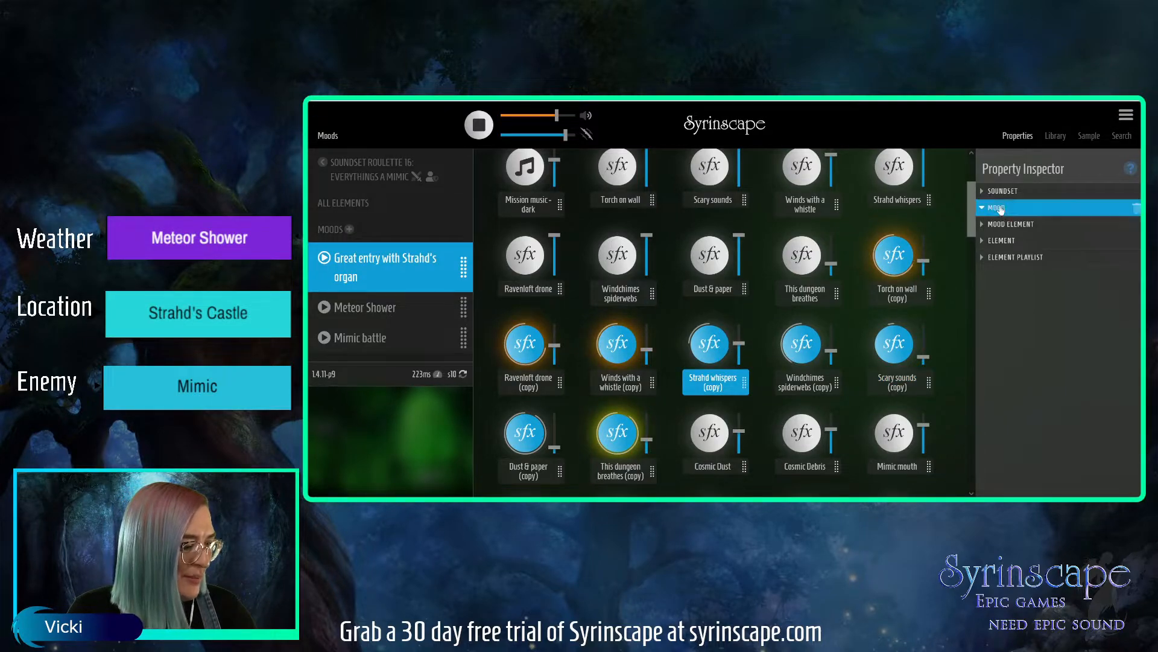
{"action": "left_click", "coordinate": [1023, 282]}
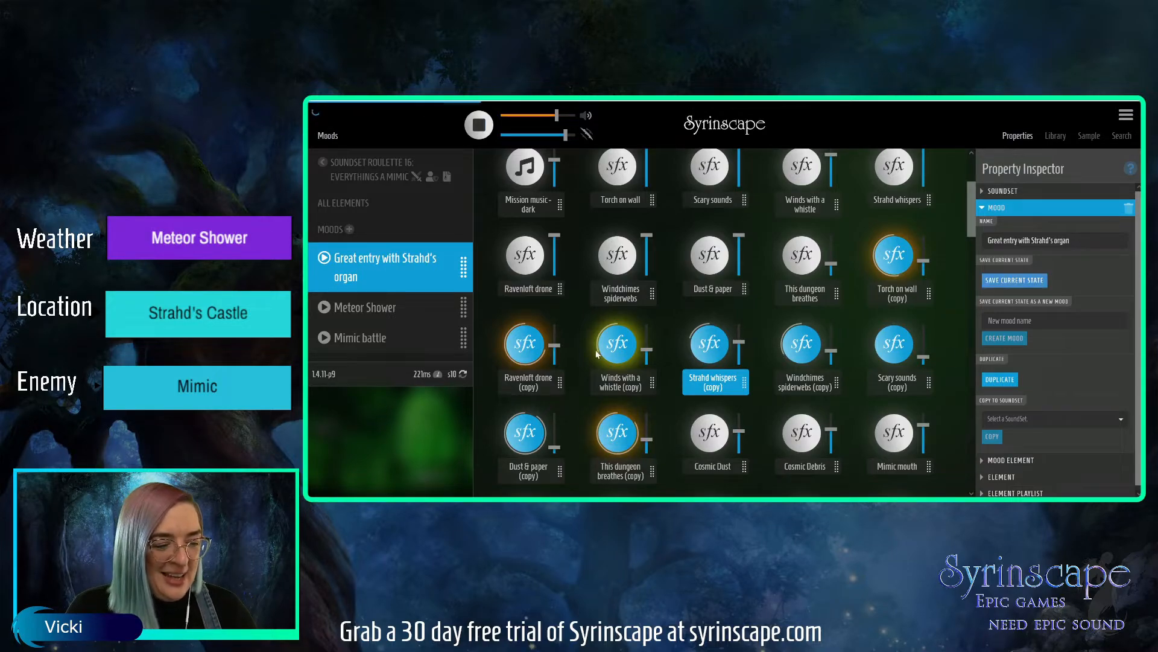
- Move the Mimic battle mood above Meteor Shower and swap its Dark music and Mission music - dark for Strahd organ distant (copy)
{"action": "left_click_drag", "start_coordinate": [463, 336], "coordinate": [457, 313]}
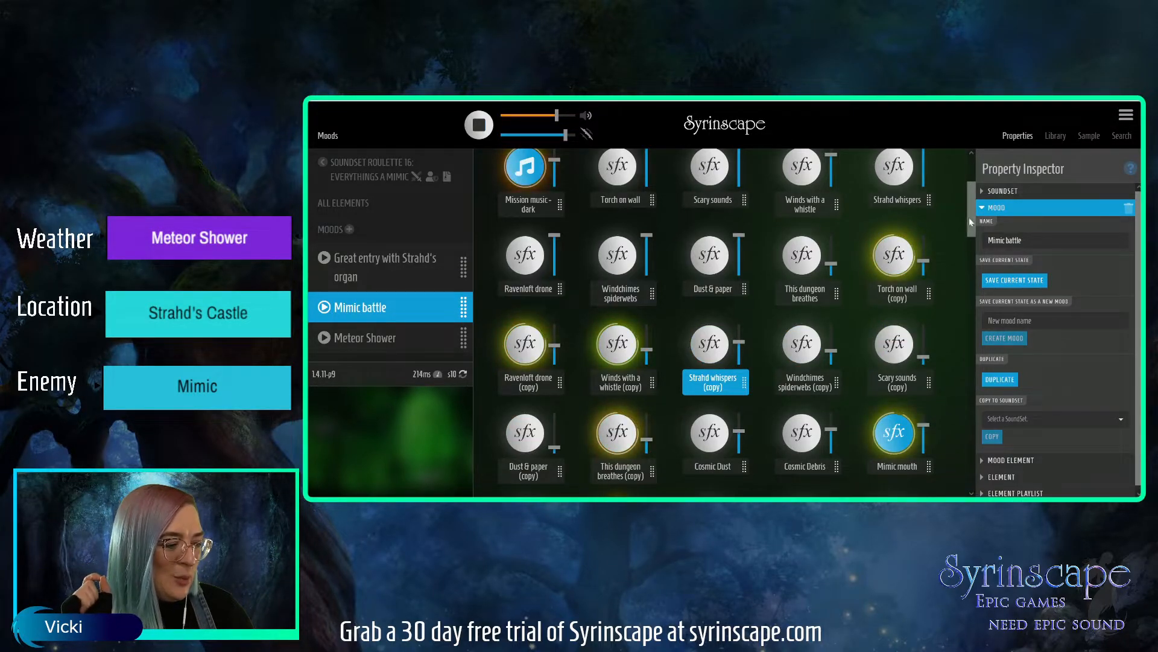
{"action": "left_click_drag", "start_coordinate": [969, 212], "coordinate": [965, 194]}
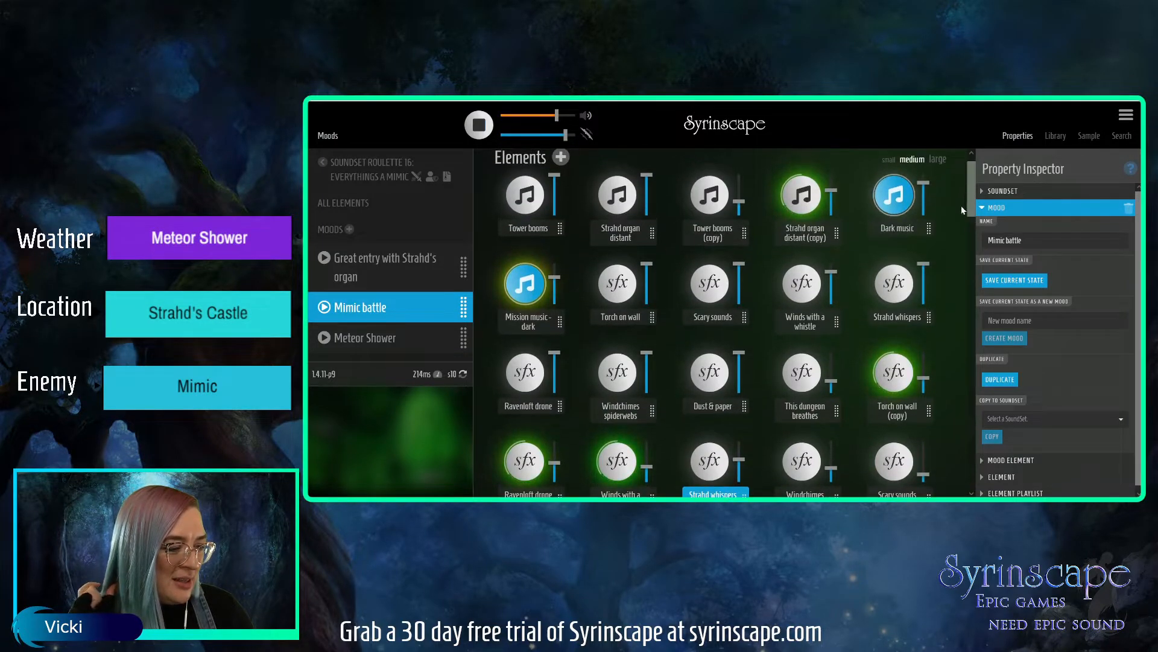
{"action": "left_click", "coordinate": [803, 205]}
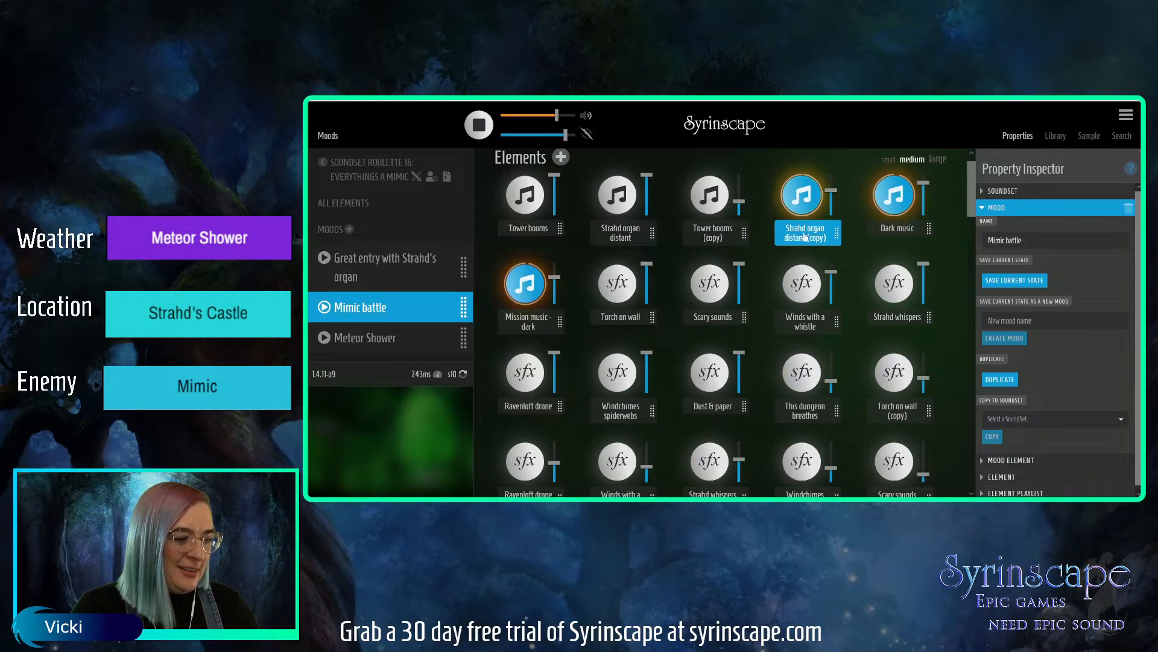
{"action": "left_click", "coordinate": [894, 199]}
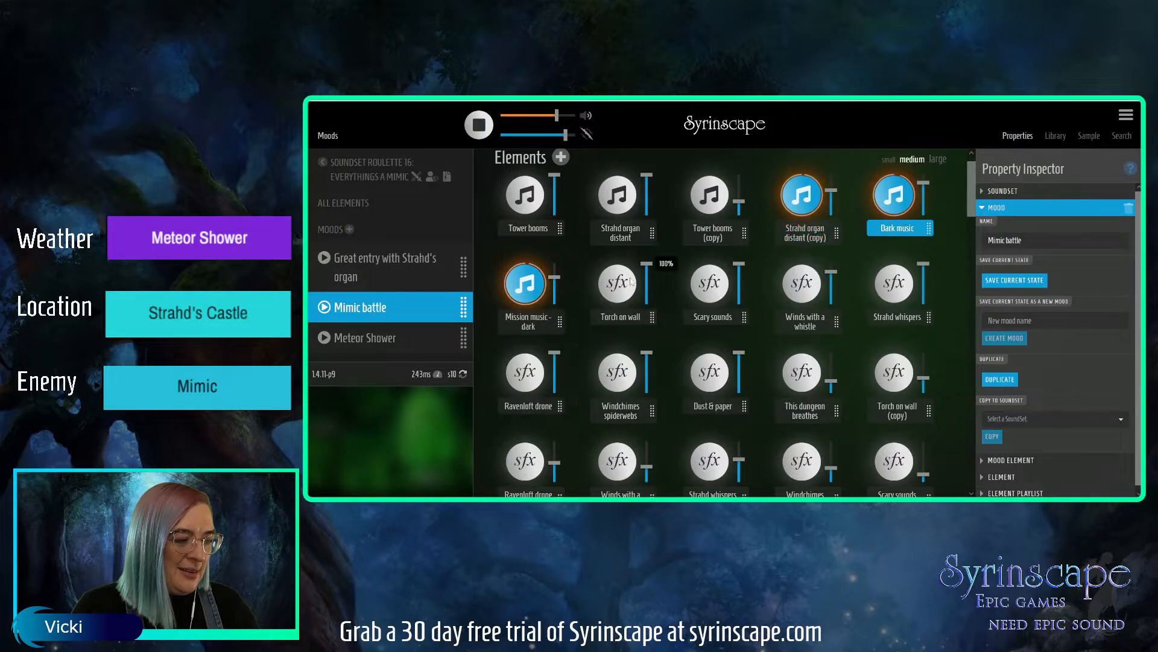
{"action": "left_click", "coordinate": [528, 294]}
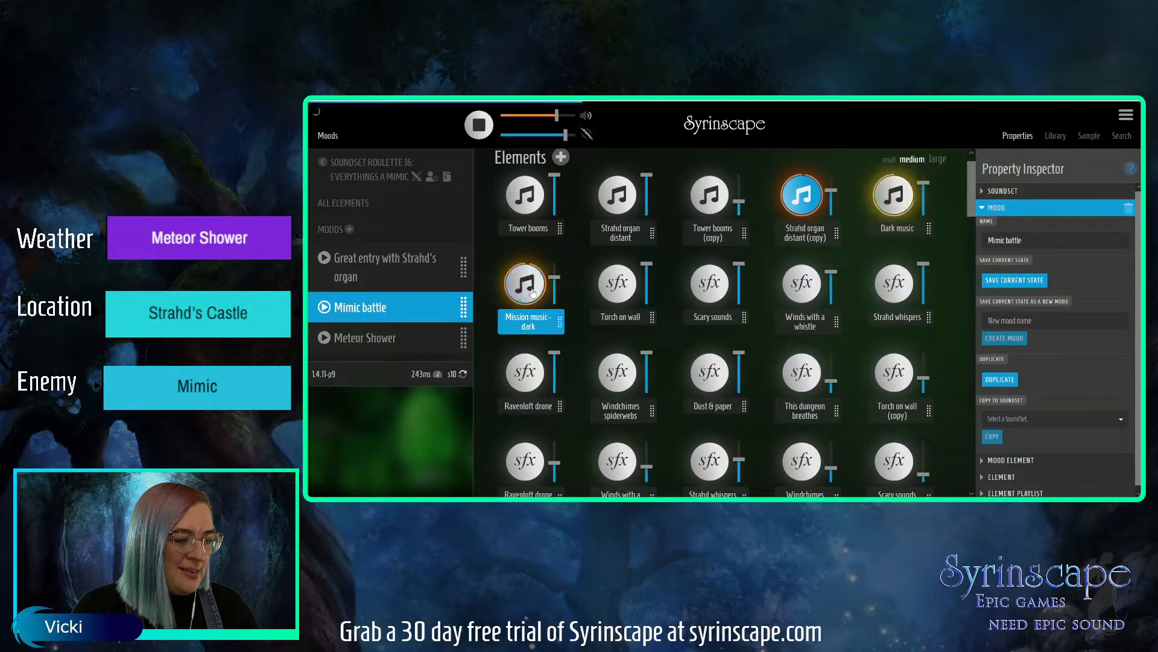
- Lower the volume of Mission music - dark while testing it, and try out Dark music, leaving both stopped
{"action": "mouse_move", "coordinate": [551, 278]}
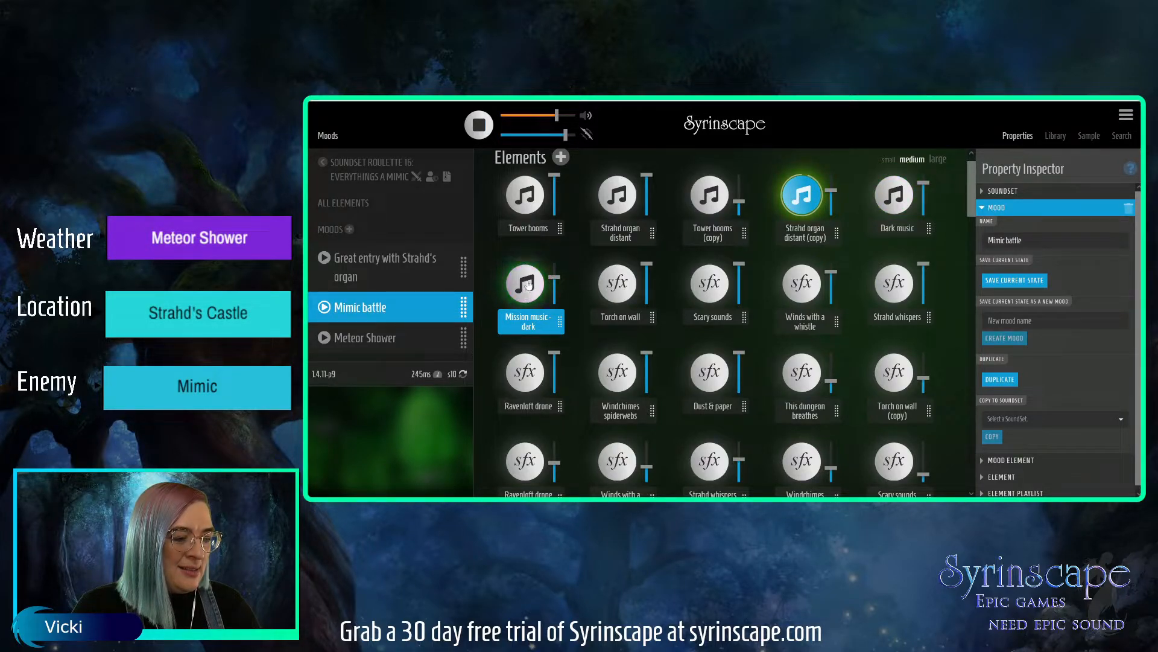
{"action": "left_click", "coordinate": [525, 284]}
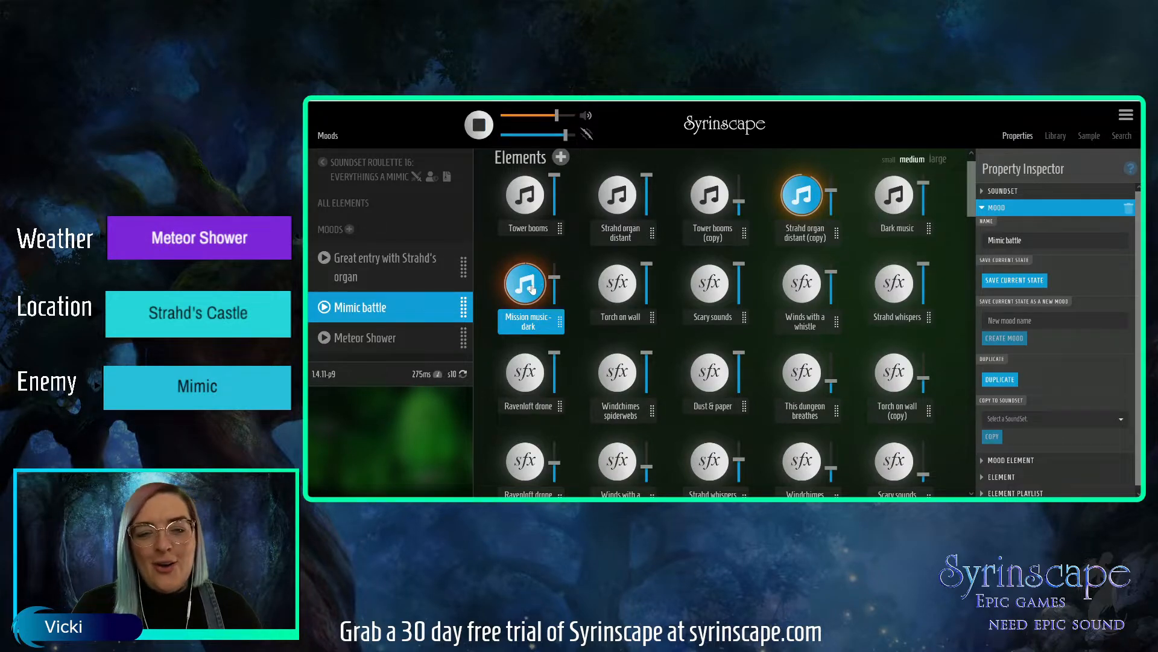
{"action": "mouse_move", "coordinate": [553, 278]}
{"action": "left_click_drag", "start_coordinate": [554, 278], "coordinate": [553, 287]}
{"action": "left_click", "coordinate": [529, 287]}
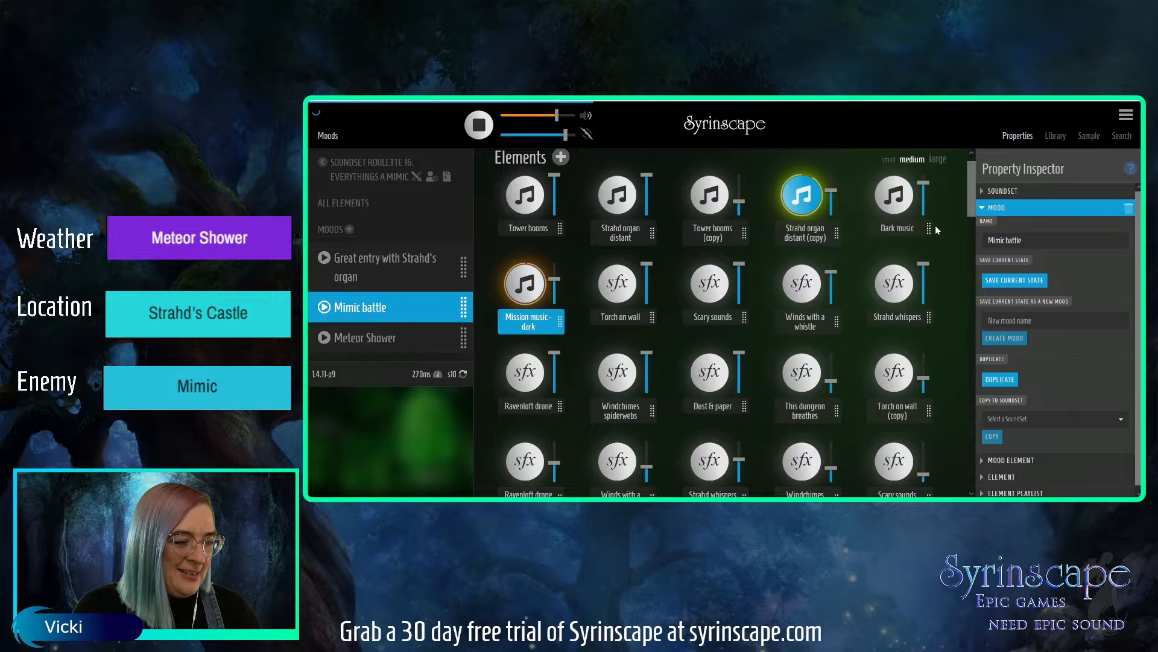
{"action": "left_click", "coordinate": [896, 208]}
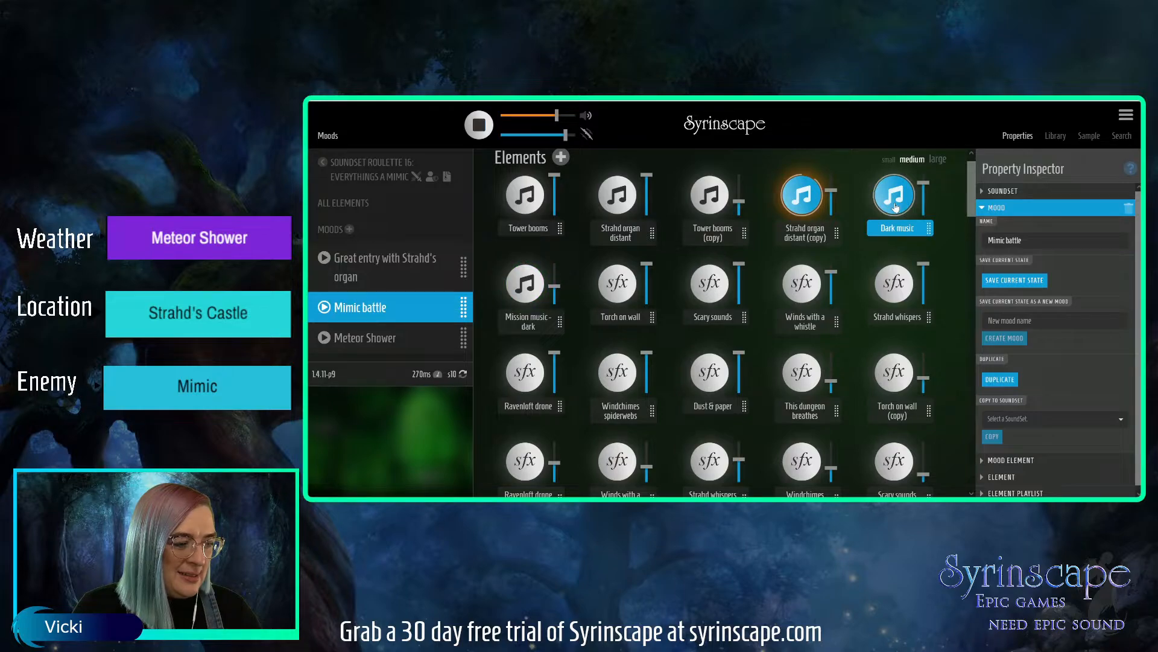
{"action": "left_click", "coordinate": [883, 209]}
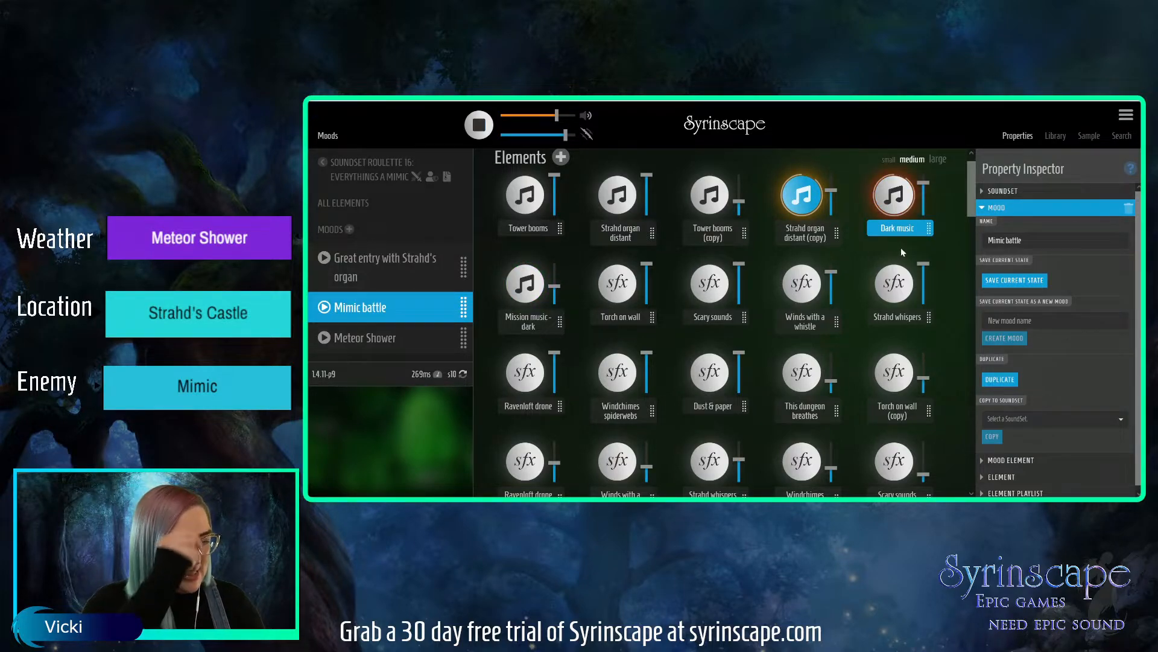
- Start Torch on wall, Scary sounds, Winds with a whistle, Strahd whispers, Ravenloft drone, Windchimes spiderwebs, Dust & paper and This dungeon breathes
{"action": "left_click_drag", "start_coordinate": [970, 187], "coordinate": [969, 201]}
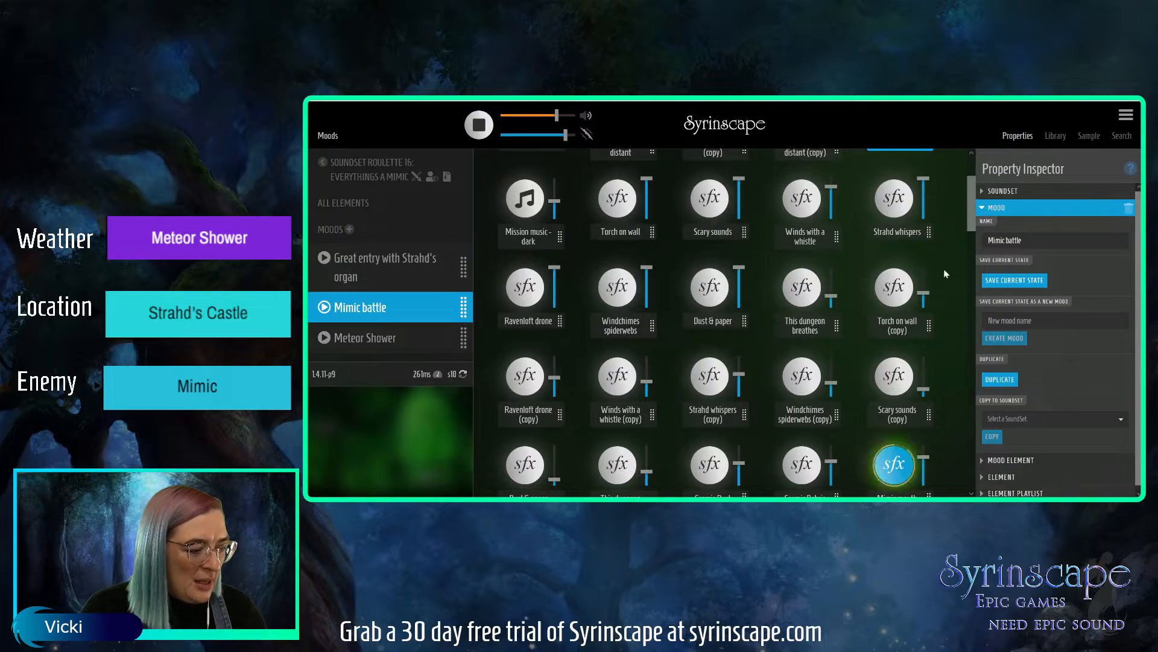
{"action": "left_click", "coordinate": [710, 216]}
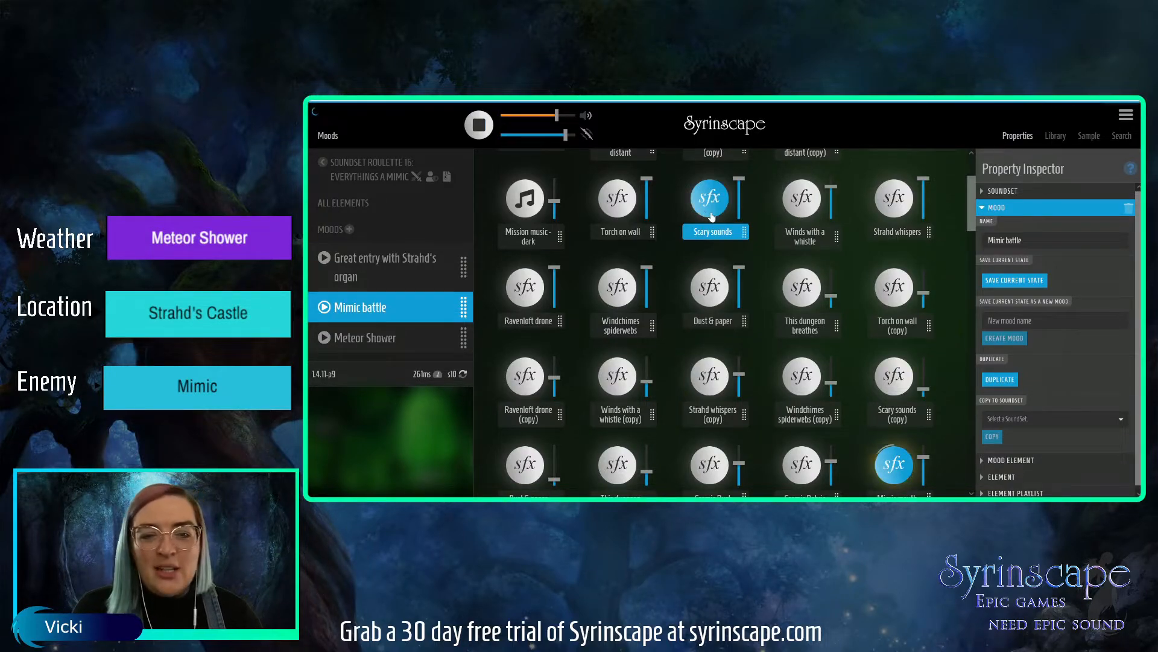
{"action": "left_click", "coordinate": [908, 208]}
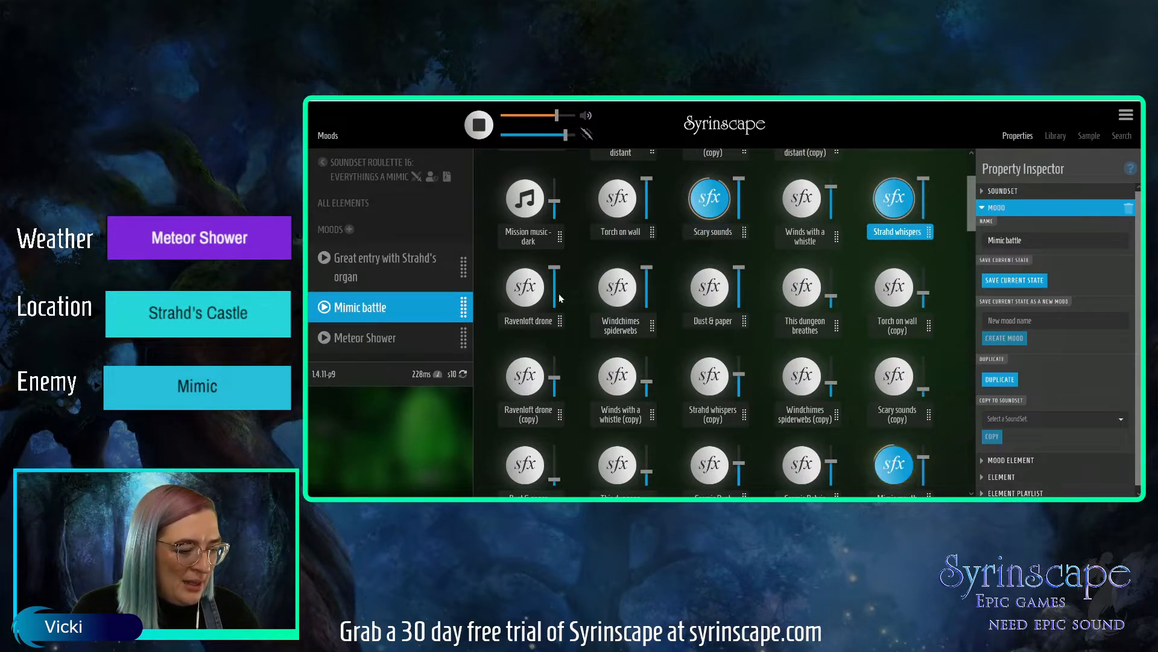
{"action": "left_click", "coordinate": [530, 296]}
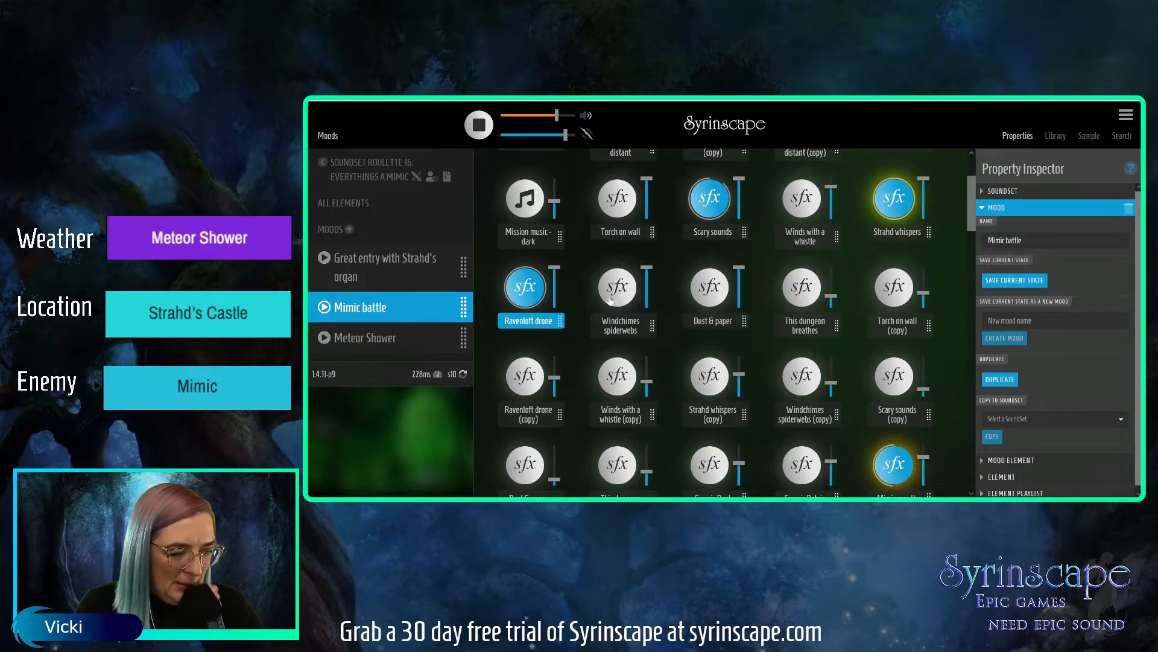
{"action": "left_click", "coordinate": [619, 298]}
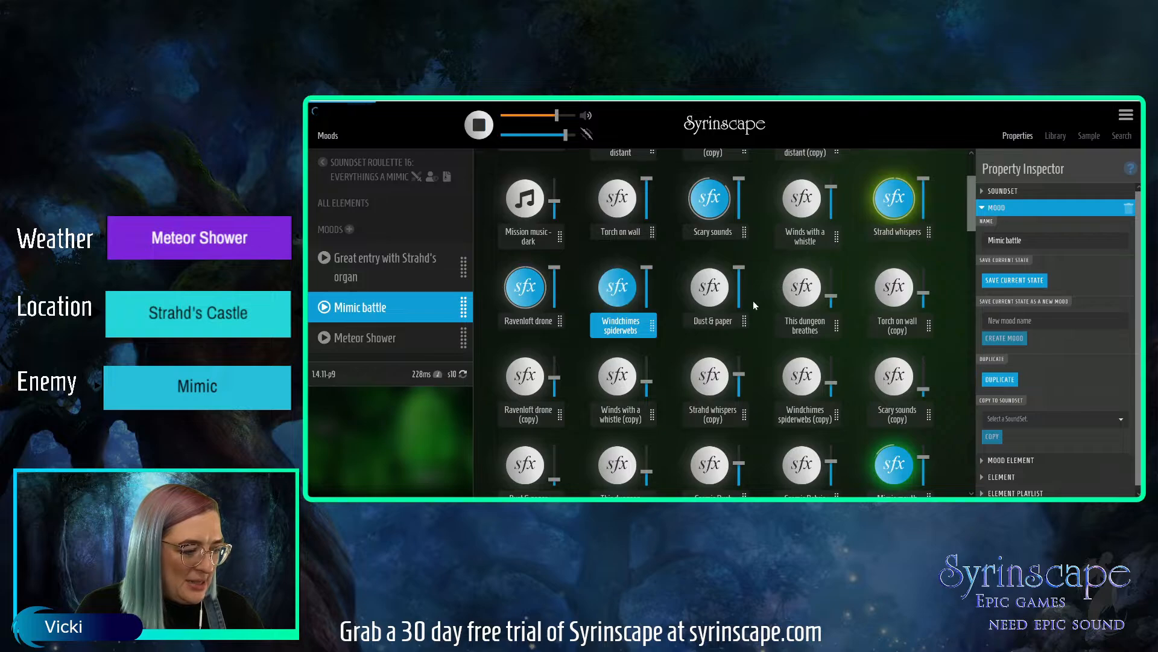
{"action": "left_click", "coordinate": [803, 206]}
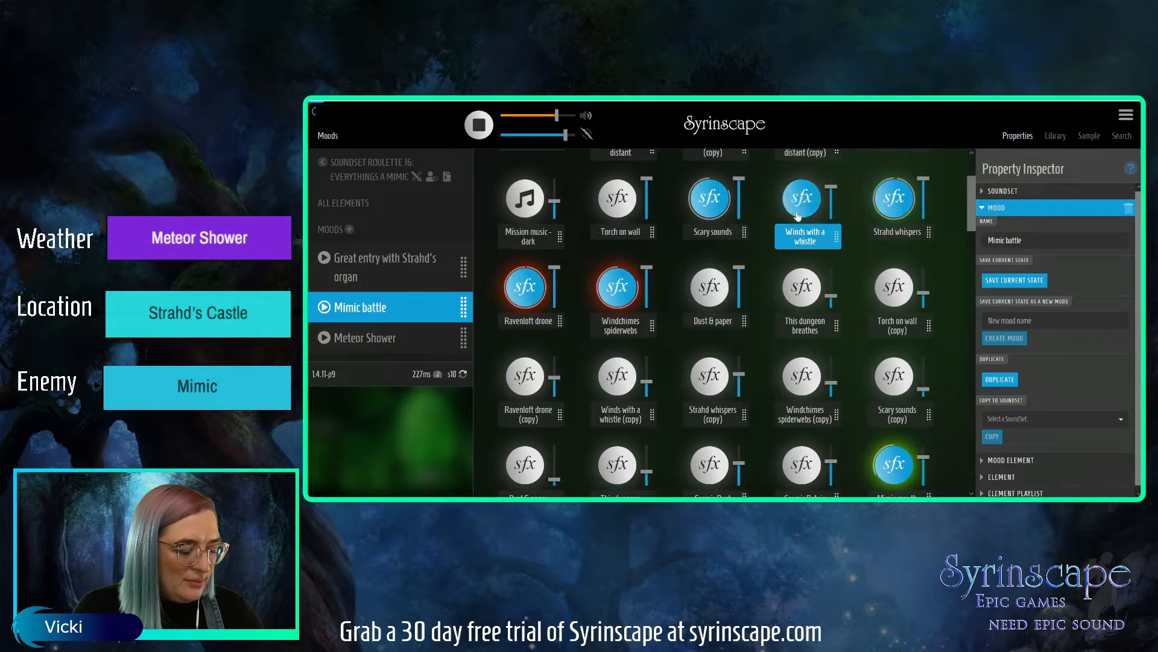
{"action": "left_click", "coordinate": [707, 300]}
{"action": "left_click", "coordinate": [795, 296]}
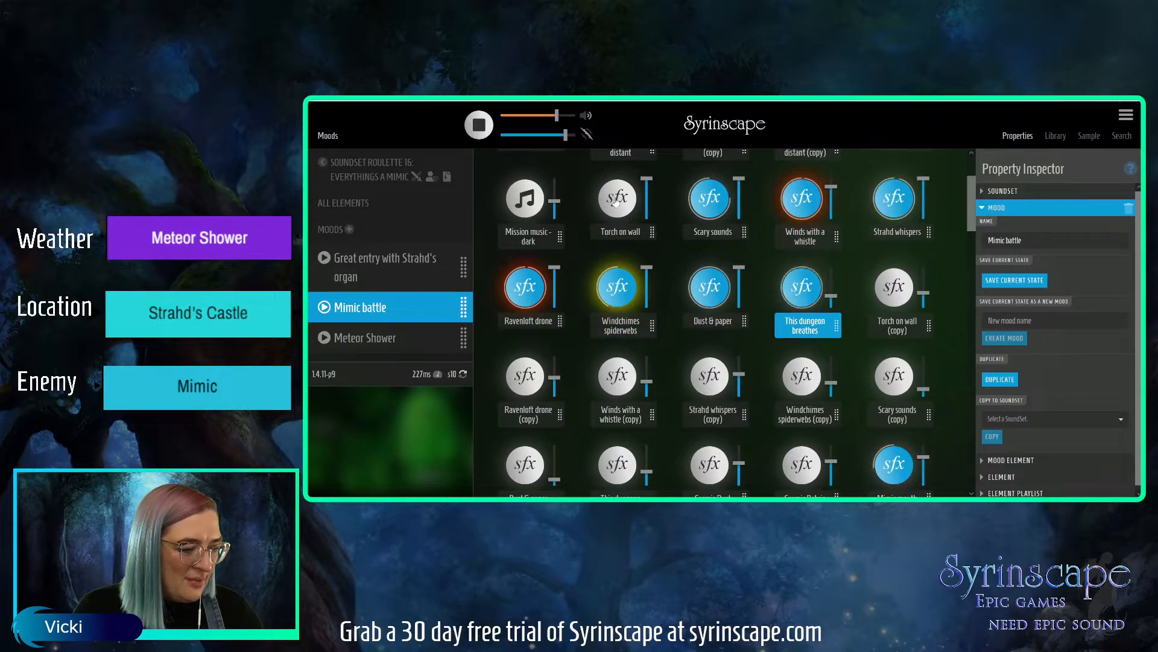
- Start the Not the furniture! element at a reduced volume and slightly lower the volume of Drum hits
{"action": "left_click_drag", "start_coordinate": [971, 213], "coordinate": [965, 245]}
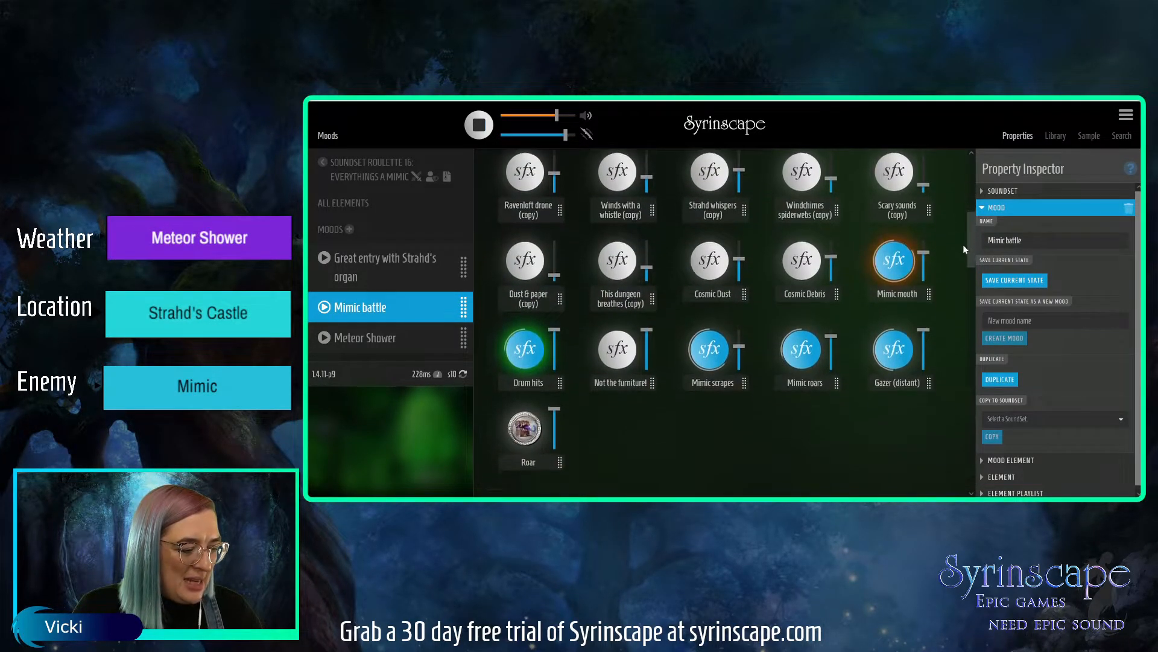
{"action": "left_click", "coordinate": [605, 359]}
{"action": "mouse_move", "coordinate": [645, 328]}
{"action": "left_click_drag", "start_coordinate": [650, 337], "coordinate": [644, 342]}
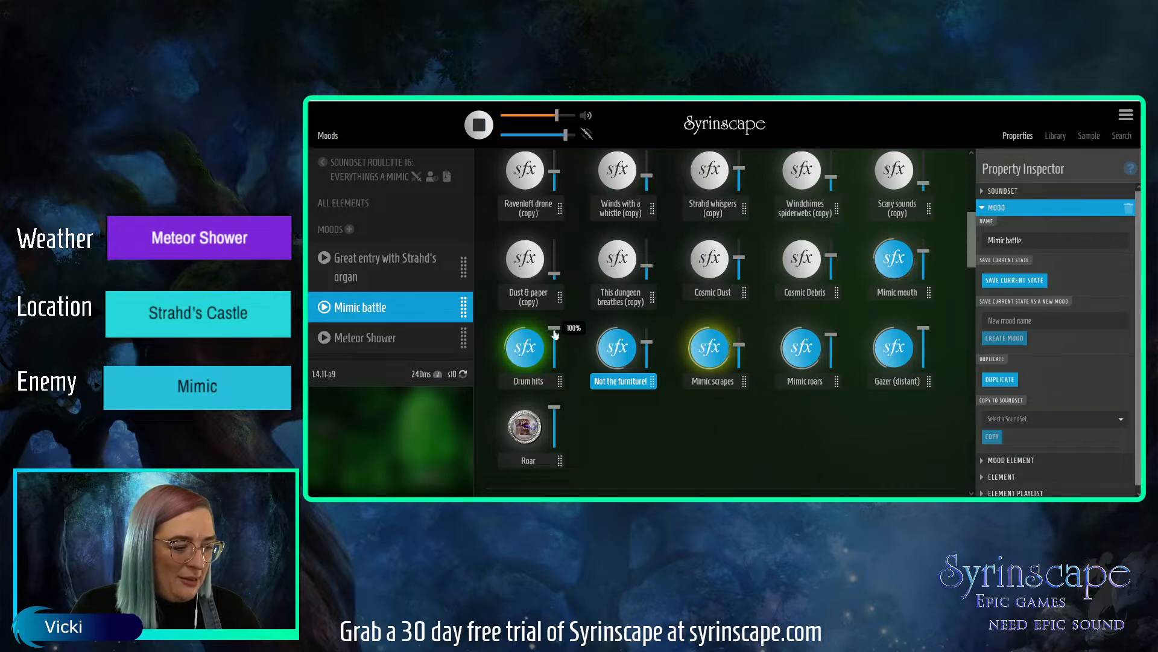
{"action": "left_click_drag", "start_coordinate": [554, 327], "coordinate": [553, 333]}
- Raise the volume of Strahd organ distant (copy) and reduce Drum hits to about 62%
{"action": "left_click_drag", "start_coordinate": [973, 258], "coordinate": [964, 197]}
{"action": "left_click_drag", "start_coordinate": [833, 214], "coordinate": [832, 204]}
{"action": "left_click_drag", "start_coordinate": [963, 191], "coordinate": [962, 231]}
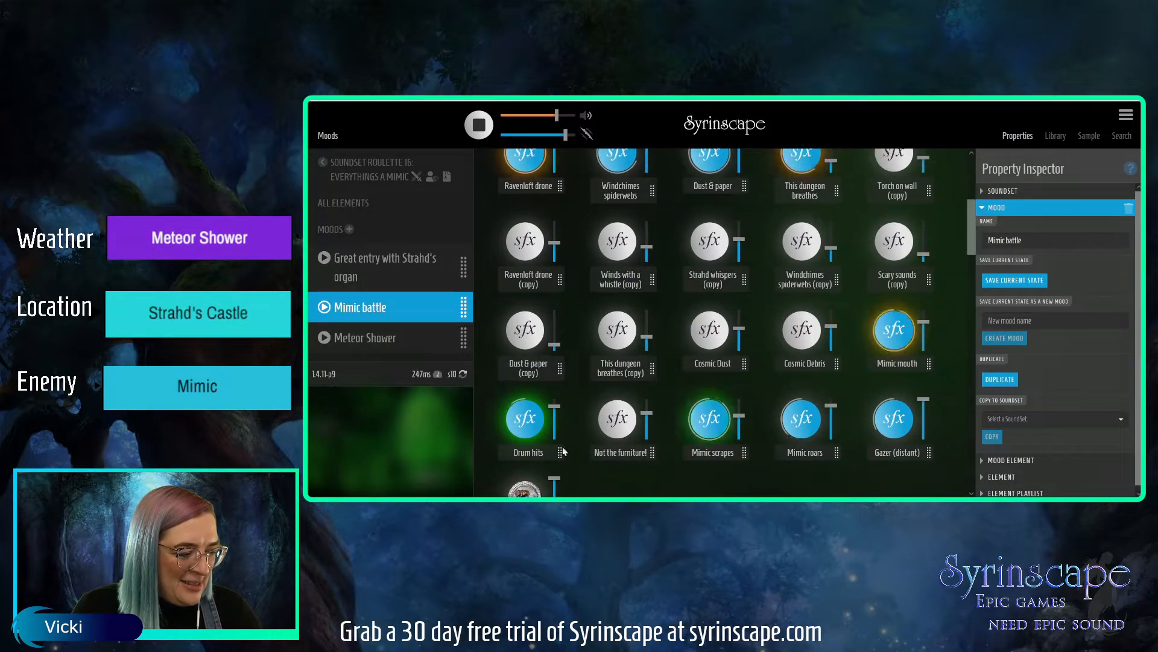
{"action": "left_click_drag", "start_coordinate": [553, 408], "coordinate": [553, 409]}
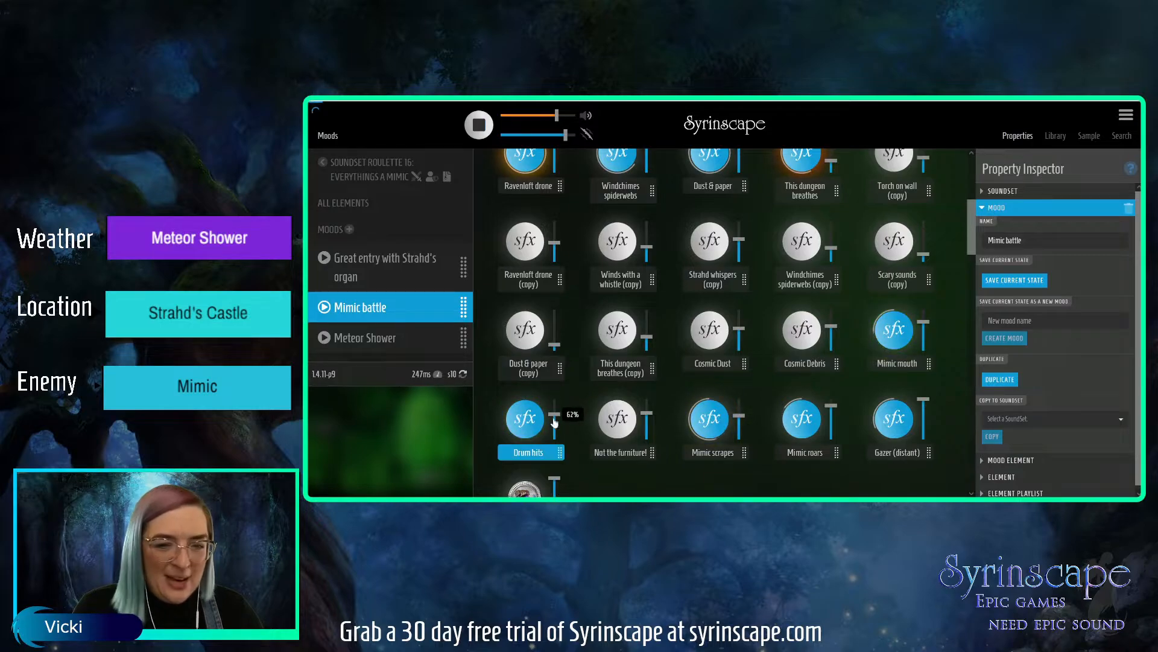
- Stop Strahd organ distant (copy) in the Mimic battle mood
{"action": "left_click_drag", "start_coordinate": [968, 222], "coordinate": [968, 190]}
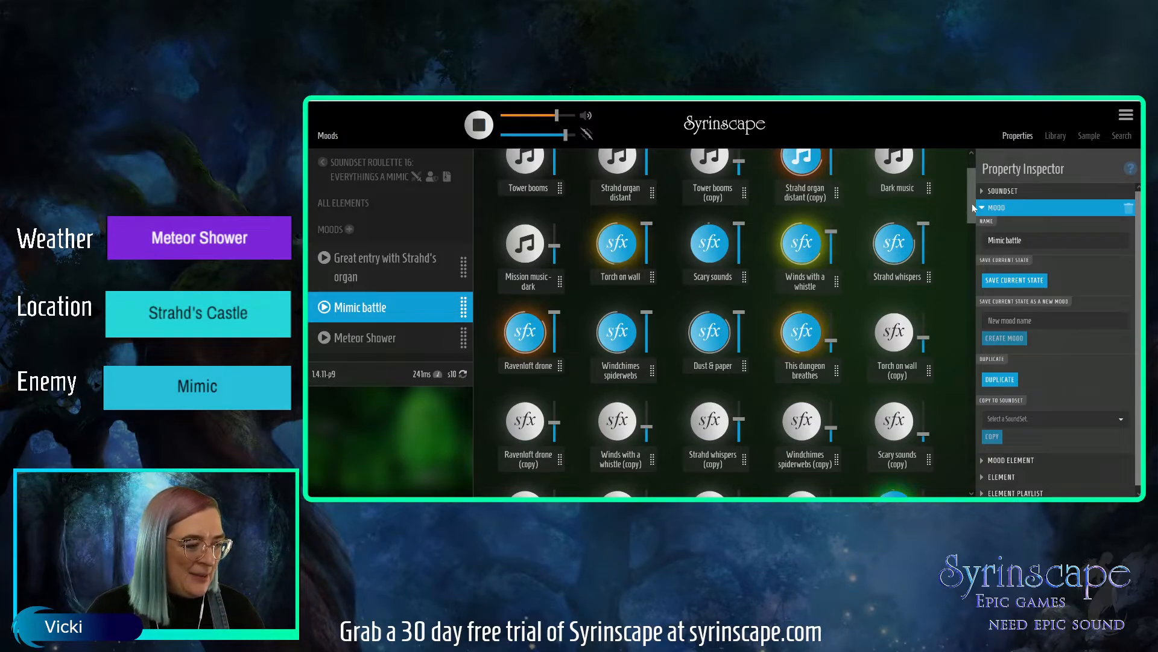
{"action": "left_click_drag", "start_coordinate": [972, 204], "coordinate": [971, 192]}
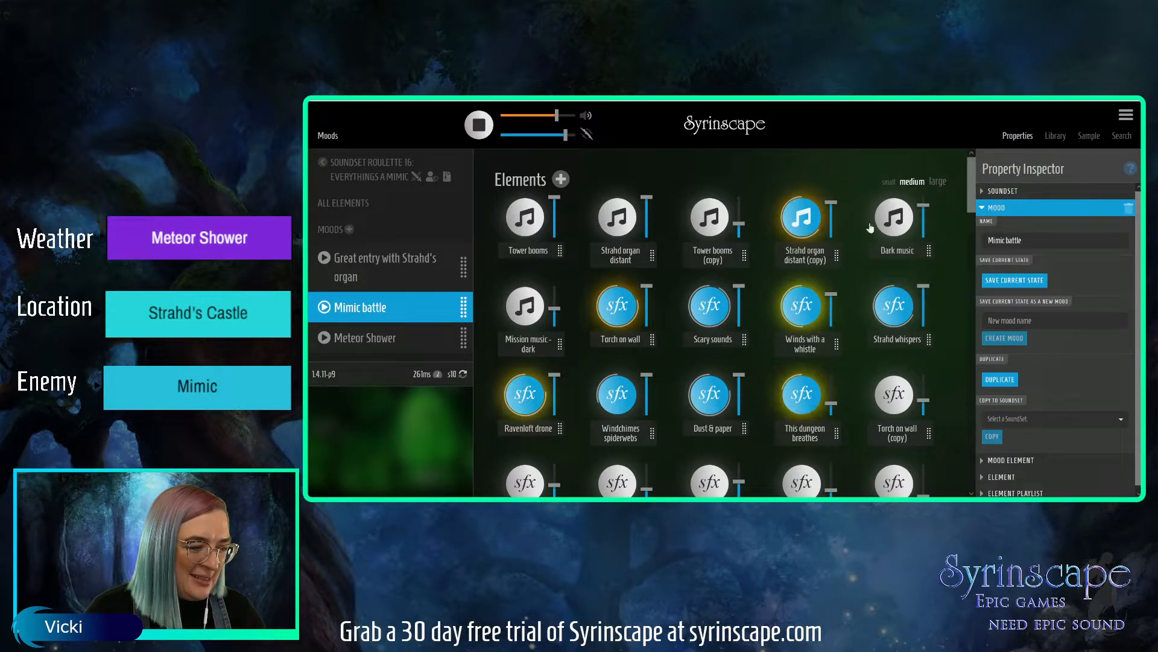
{"action": "left_click", "coordinate": [808, 225]}
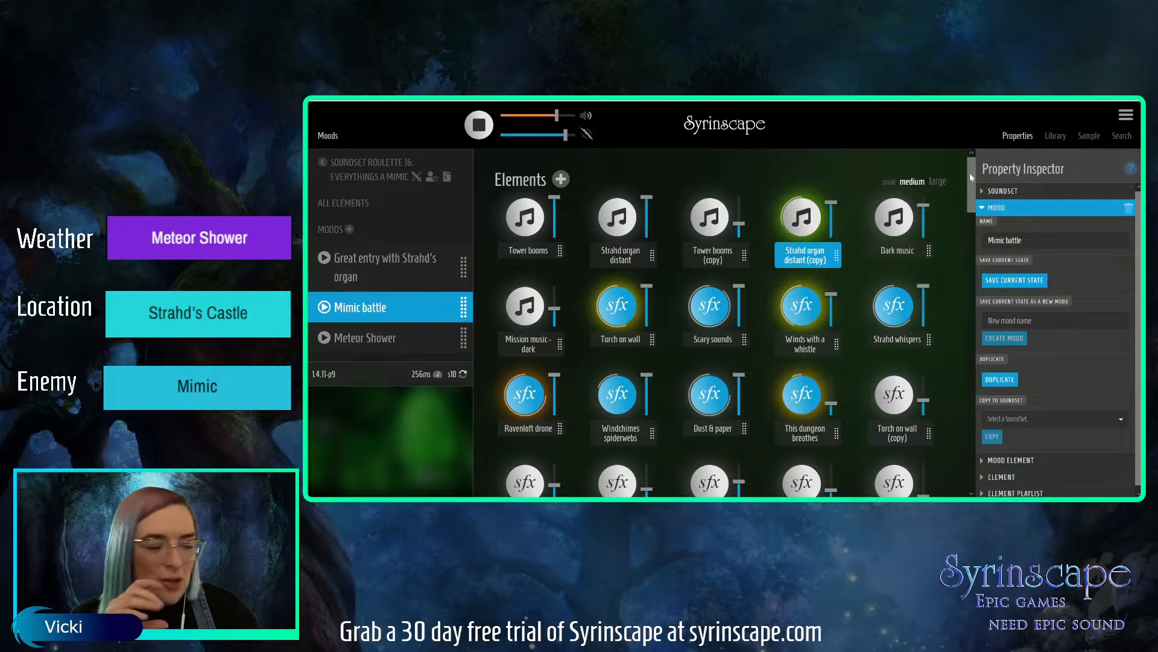
- Search music elements for "strahd battle" and add Blood feast battle music from Random encounters in Barovia to the soundset
{"action": "left_click", "coordinate": [1121, 136]}
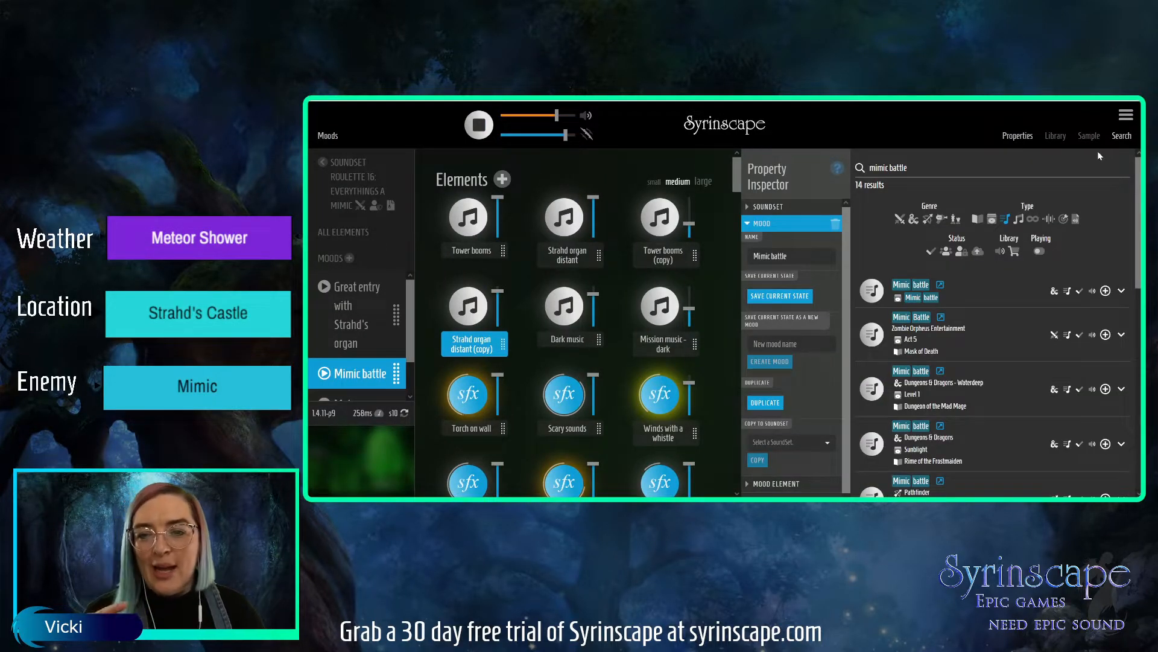
{"action": "left_click", "coordinate": [893, 175]}
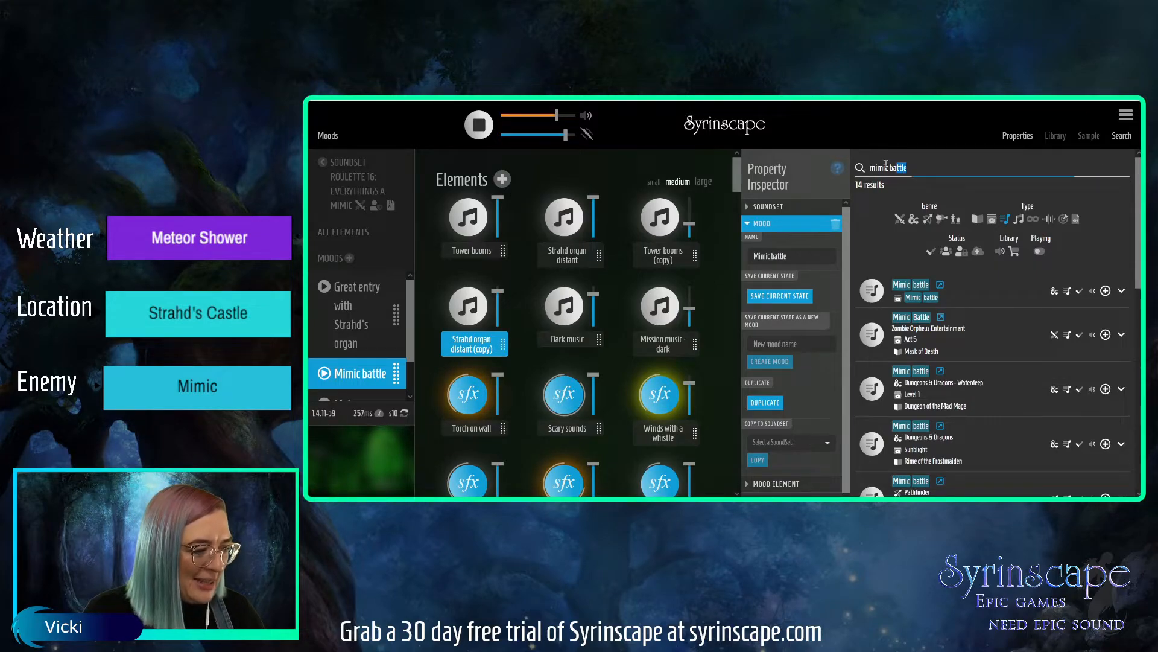
{"action": "type", "text": "strahd battle"}
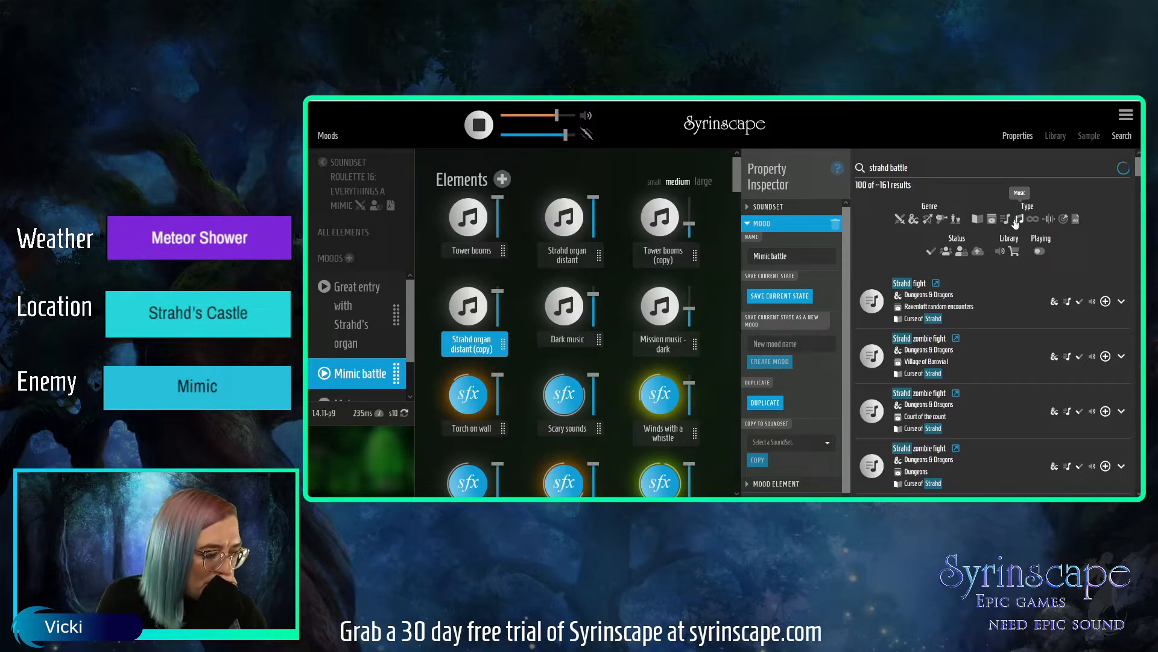
{"action": "left_click", "coordinate": [1017, 220]}
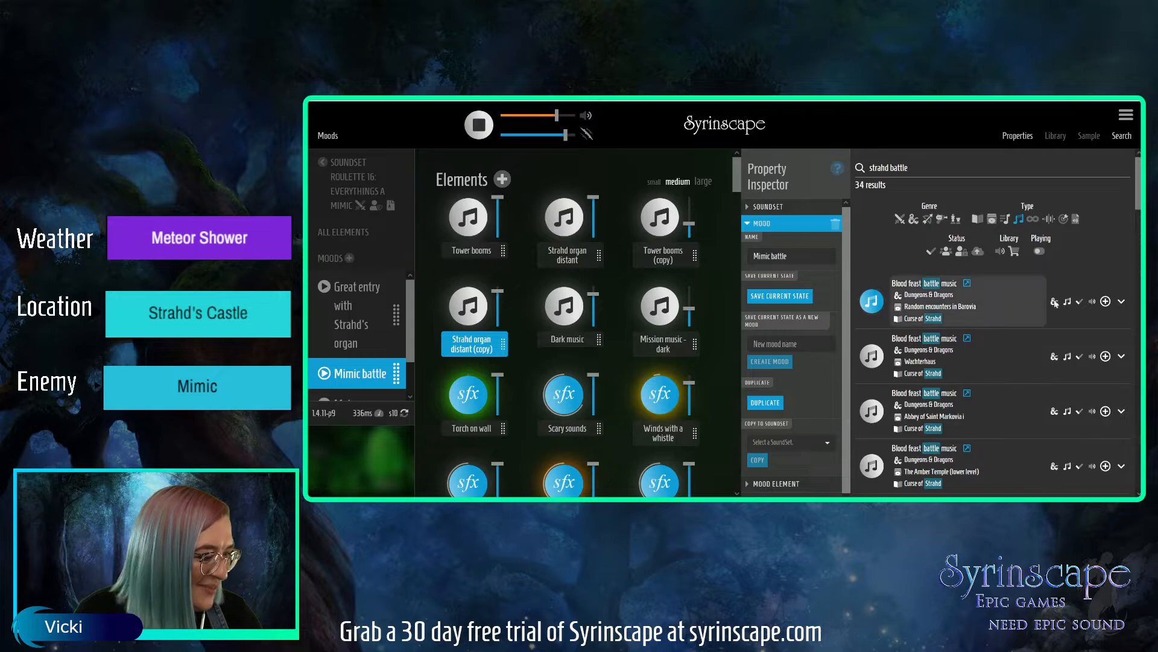
{"action": "left_click", "coordinate": [1106, 301]}
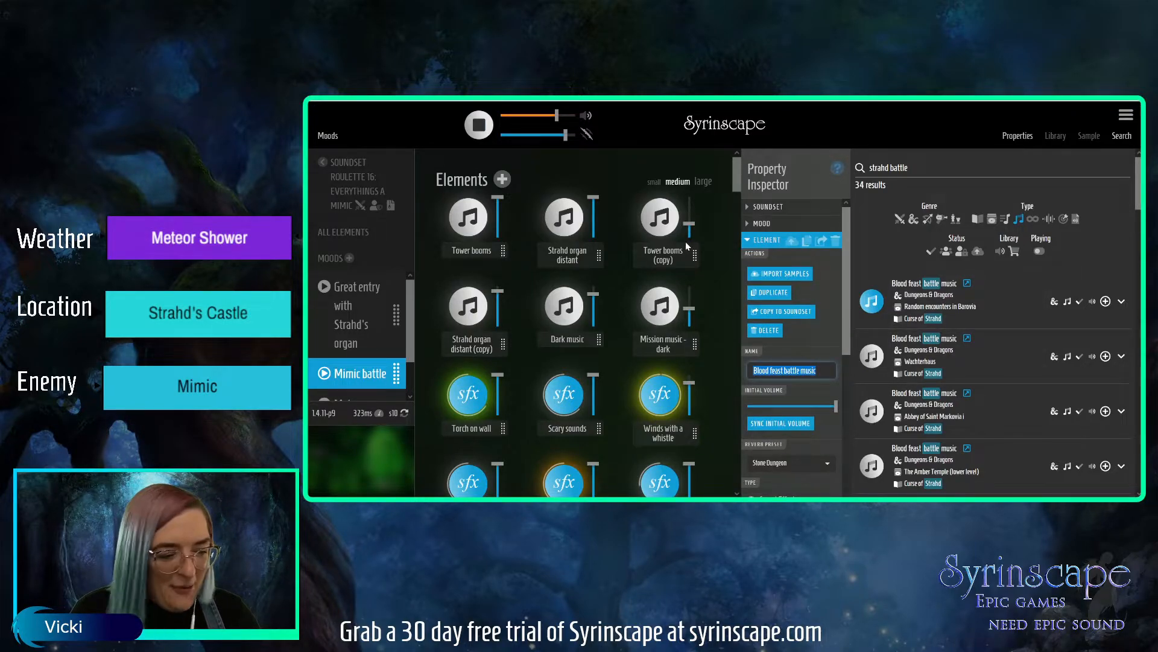
{"action": "scroll", "coordinate": [737, 181], "scroll_direction": "down", "scroll_amount": 1}
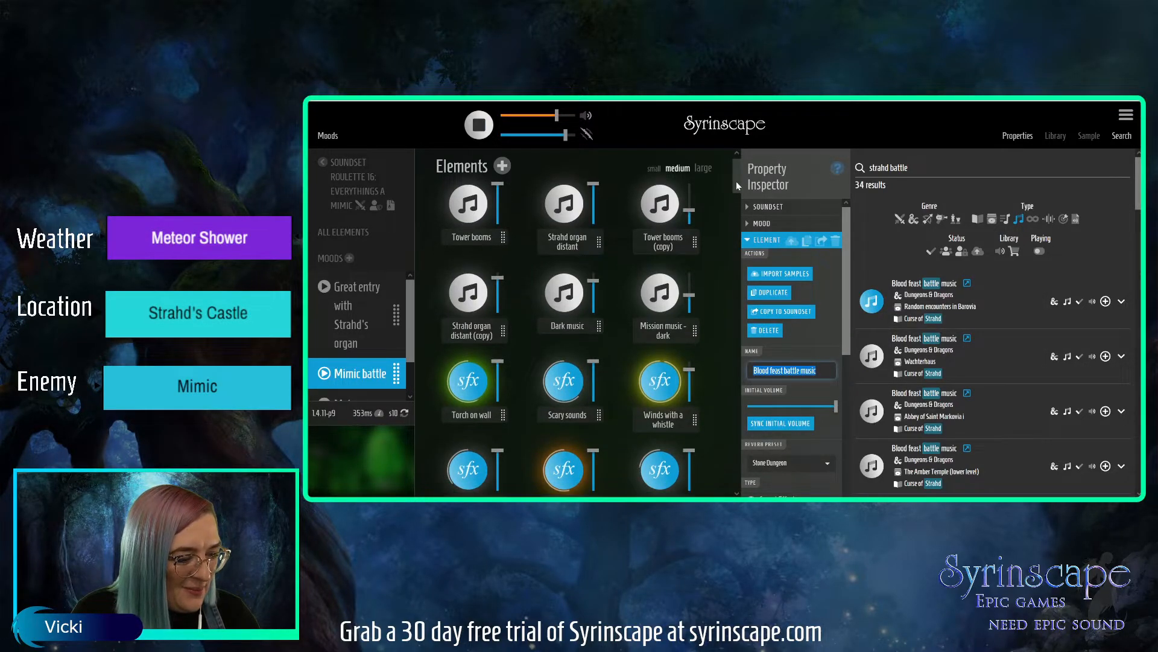
- Start Blood feast battle music in the Mimic battle mood and save the mood's current state
{"action": "mouse_move", "coordinate": [736, 182]}
{"action": "left_mouse_down"}
{"action": "mouse_move", "coordinate": [734, 211]}
{"action": "mouse_move", "coordinate": [738, 190]}
{"action": "left_mouse_up"}
{"action": "left_click", "coordinate": [759, 224]}
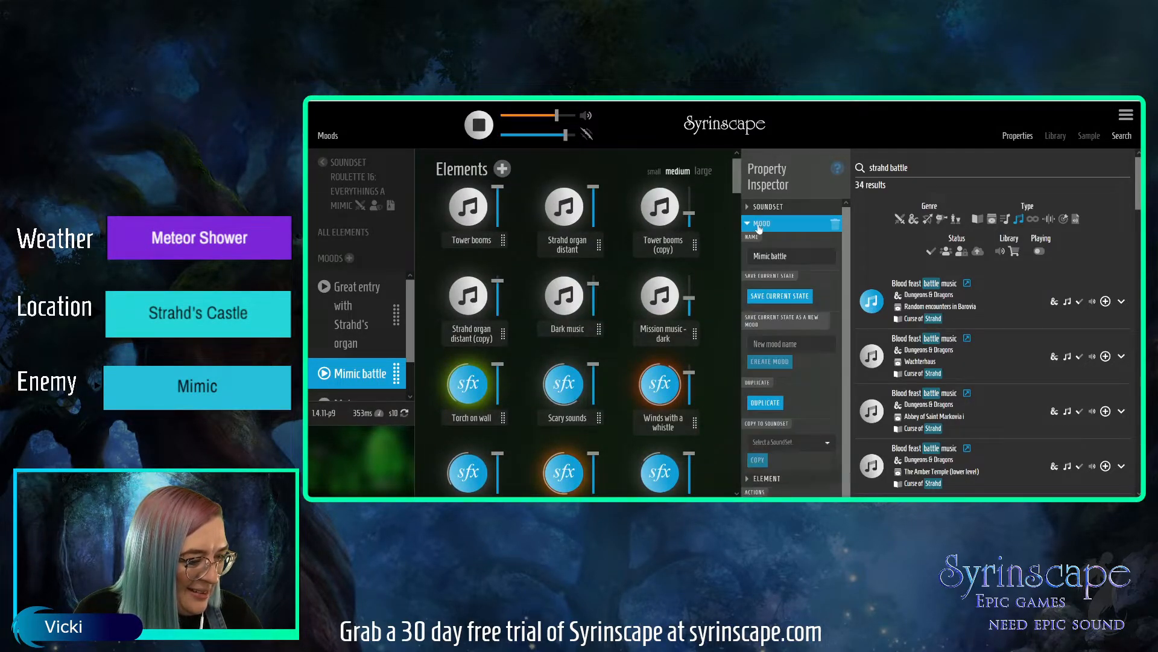
{"action": "left_click_drag", "start_coordinate": [736, 179], "coordinate": [733, 258]}
{"action": "left_click", "coordinate": [565, 358]}
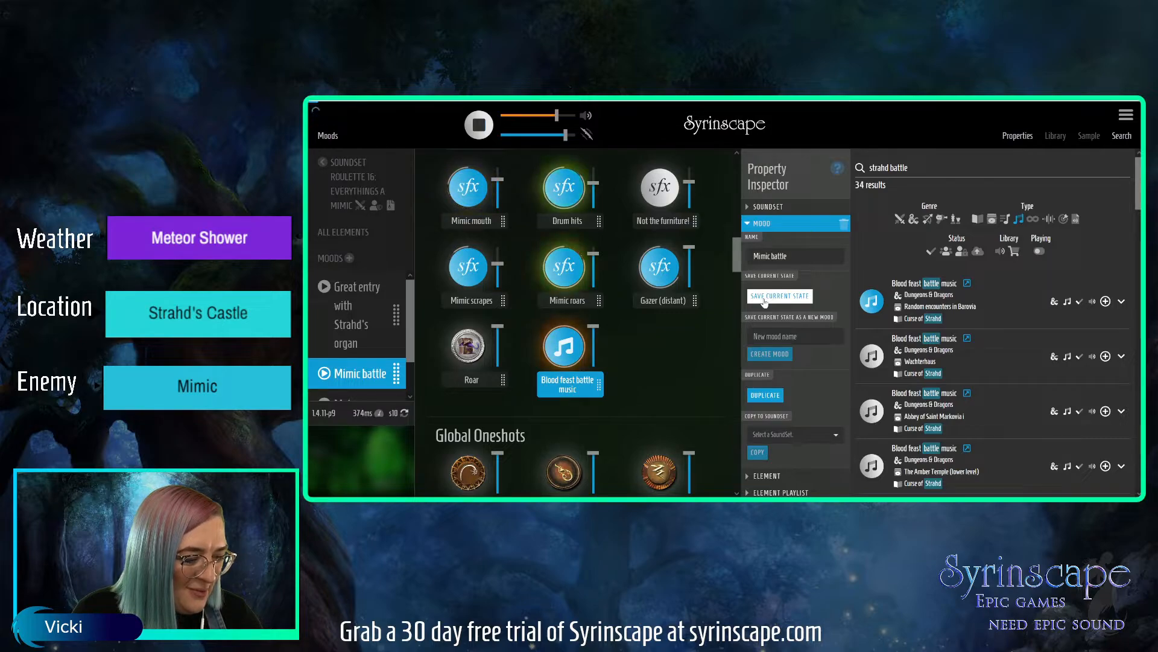
{"action": "left_click", "coordinate": [764, 297]}
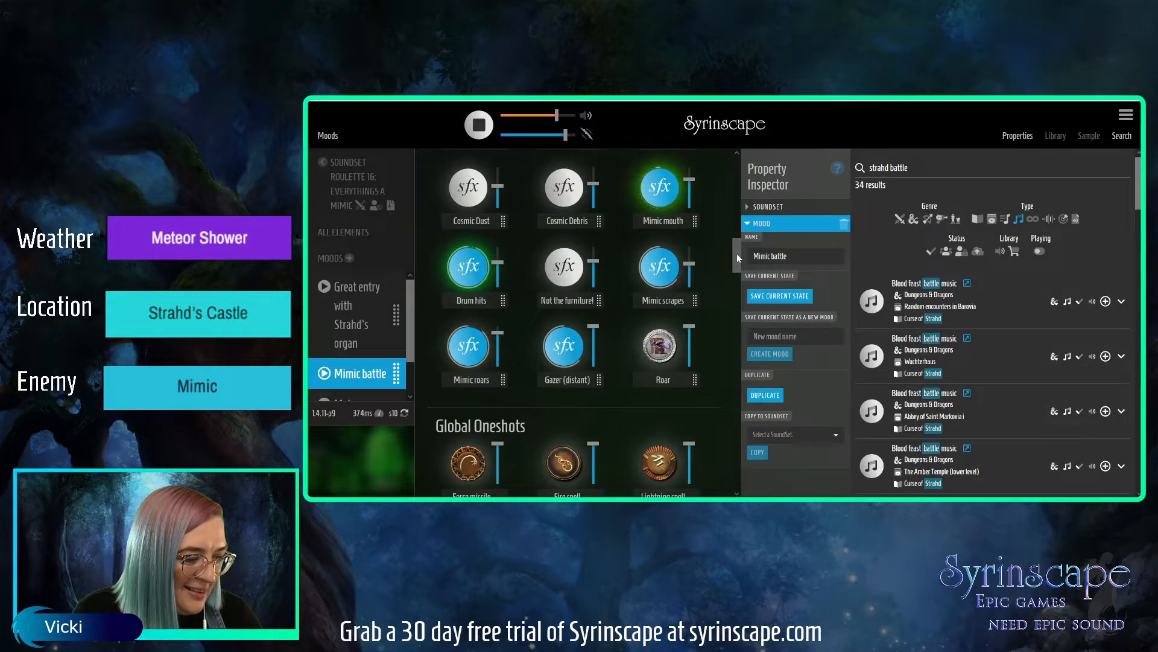
- Start the Not the furniture! element, lower its volume and save the Mimic battle mood's state
{"action": "left_click", "coordinate": [568, 268]}
{"action": "left_click_drag", "start_coordinate": [595, 261], "coordinate": [595, 273]}
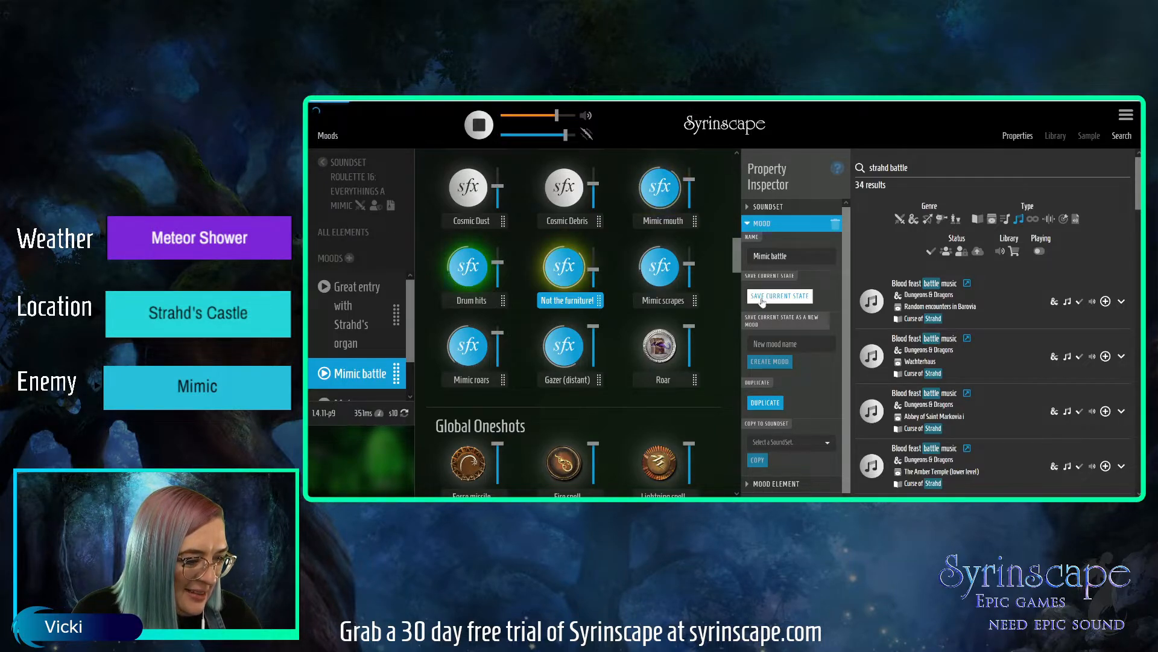
{"action": "mouse_move", "coordinate": [692, 261]}
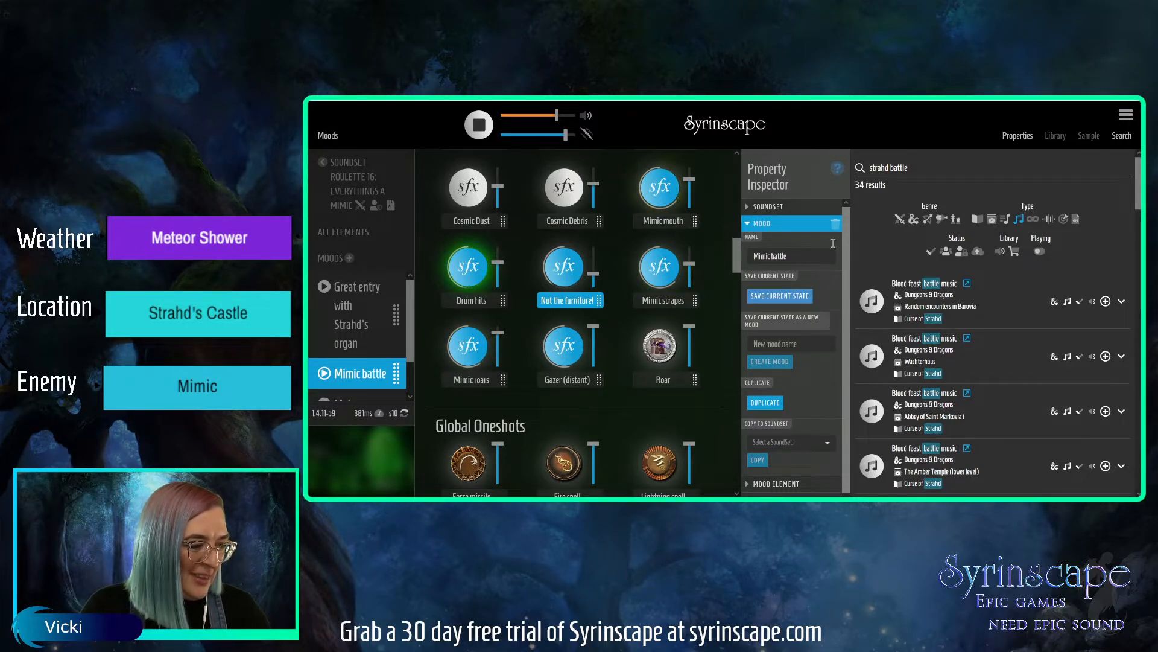
- Hide the search results, re-save the current state of the Mimic battle mood and stop all playback
{"action": "left_click", "coordinate": [1121, 136]}
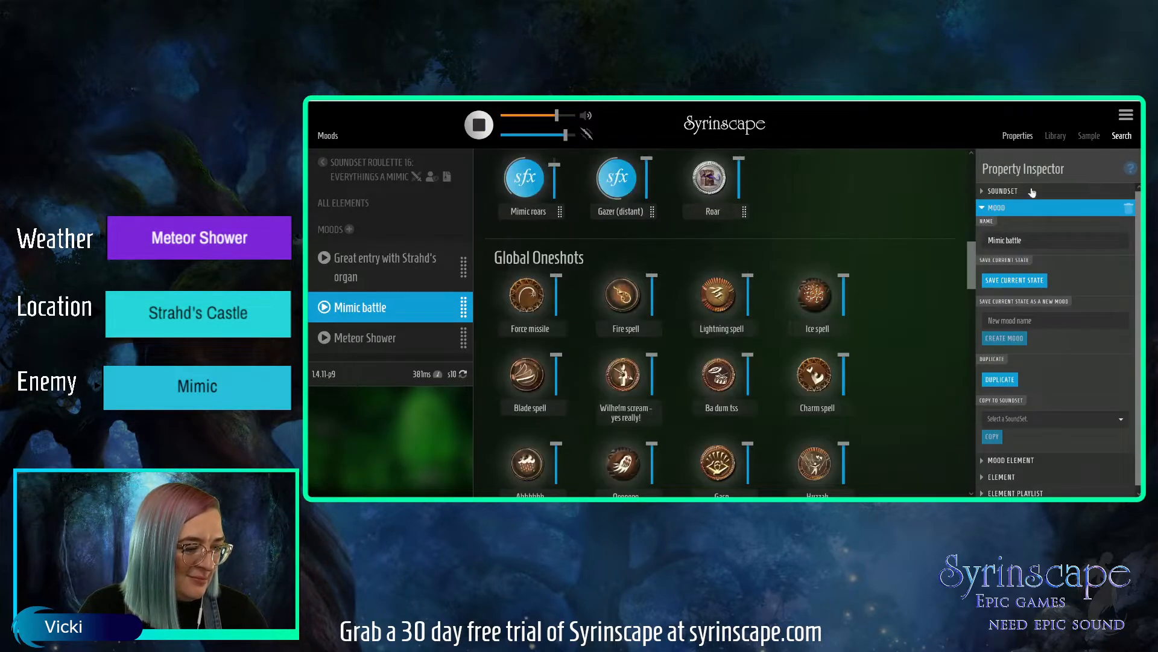
{"action": "left_click_drag", "start_coordinate": [970, 279], "coordinate": [950, 214]}
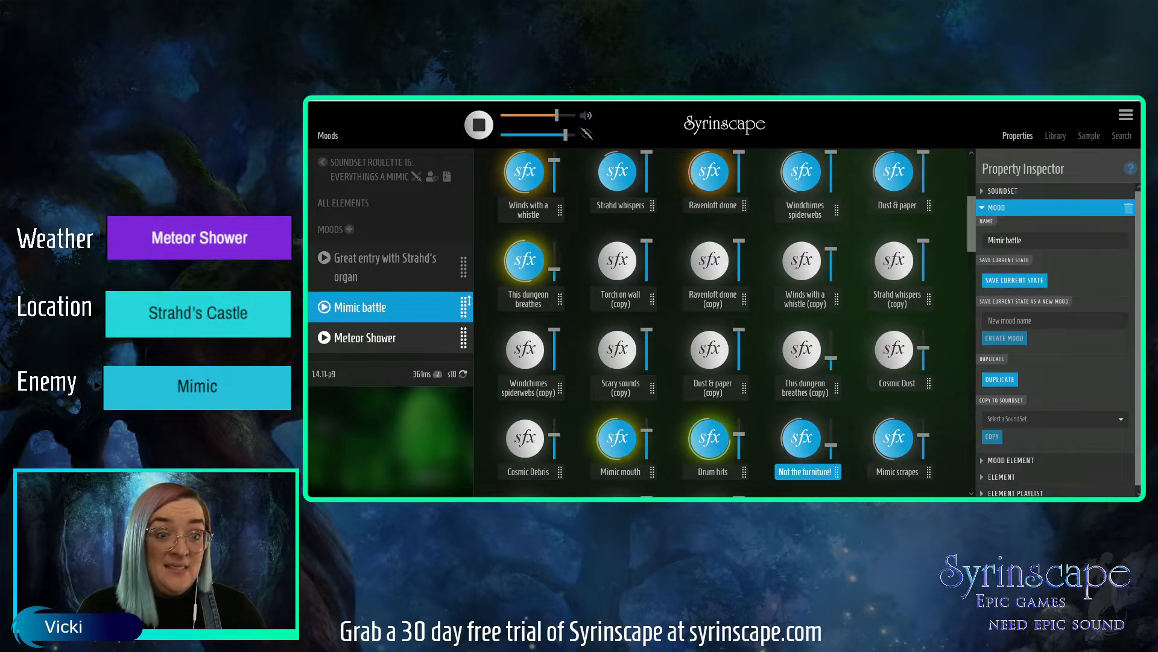
{"action": "left_click", "coordinate": [1030, 286]}
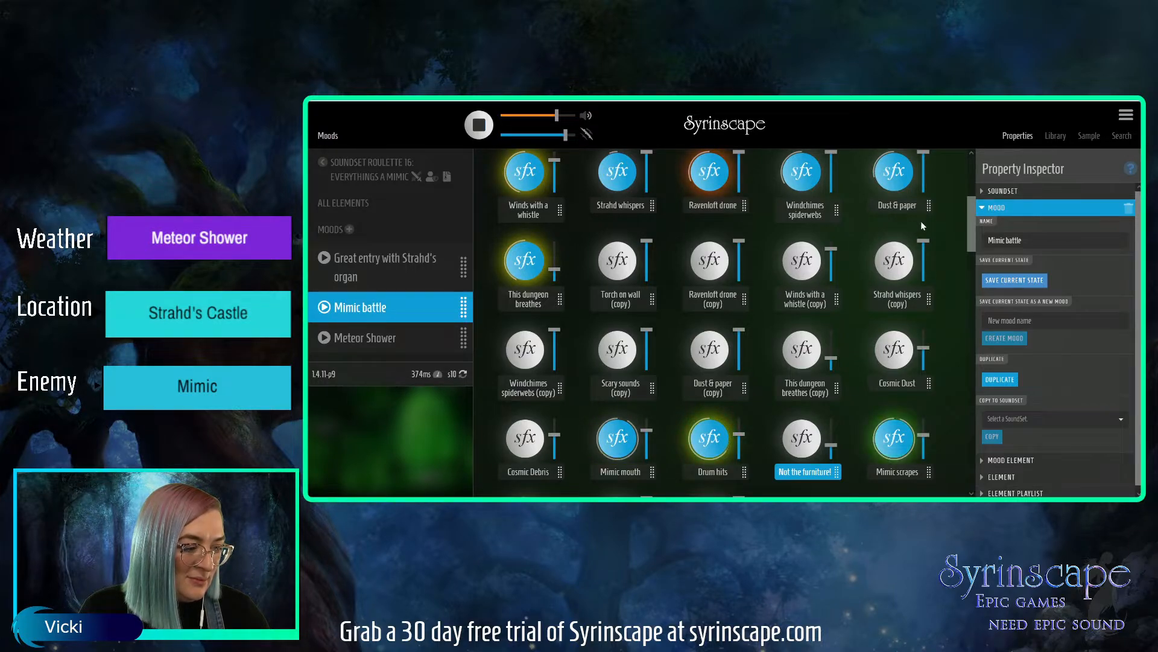
{"action": "left_click", "coordinate": [481, 128]}
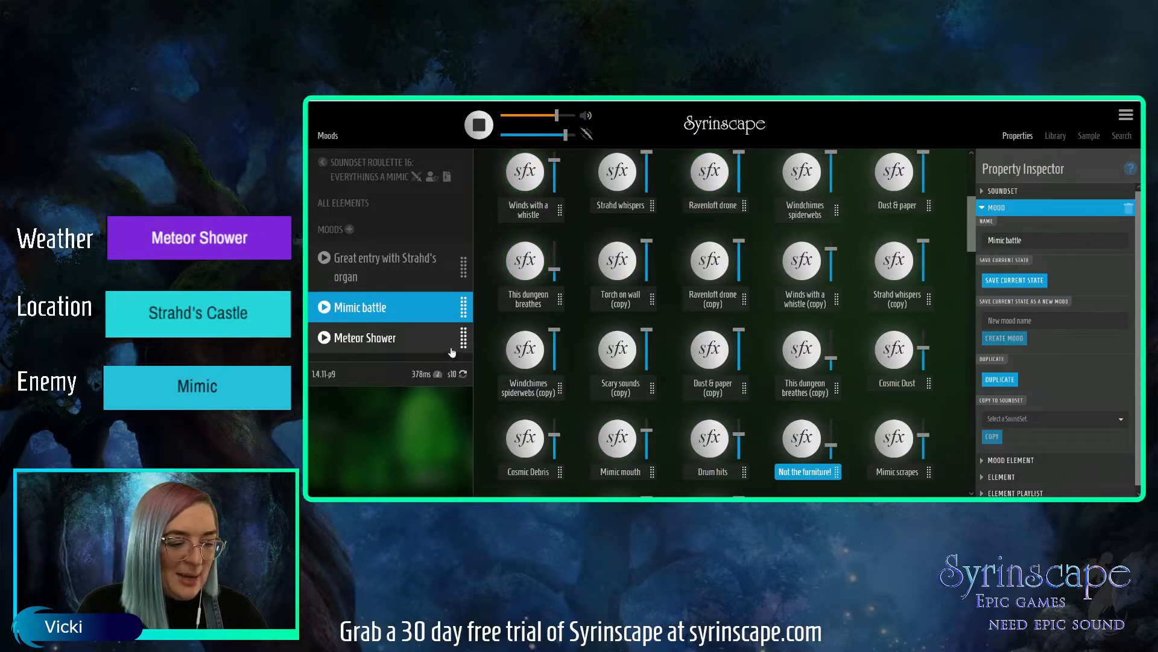
- Delete the Meteor Shower mood from the soundset
{"action": "left_click", "coordinate": [462, 339]}
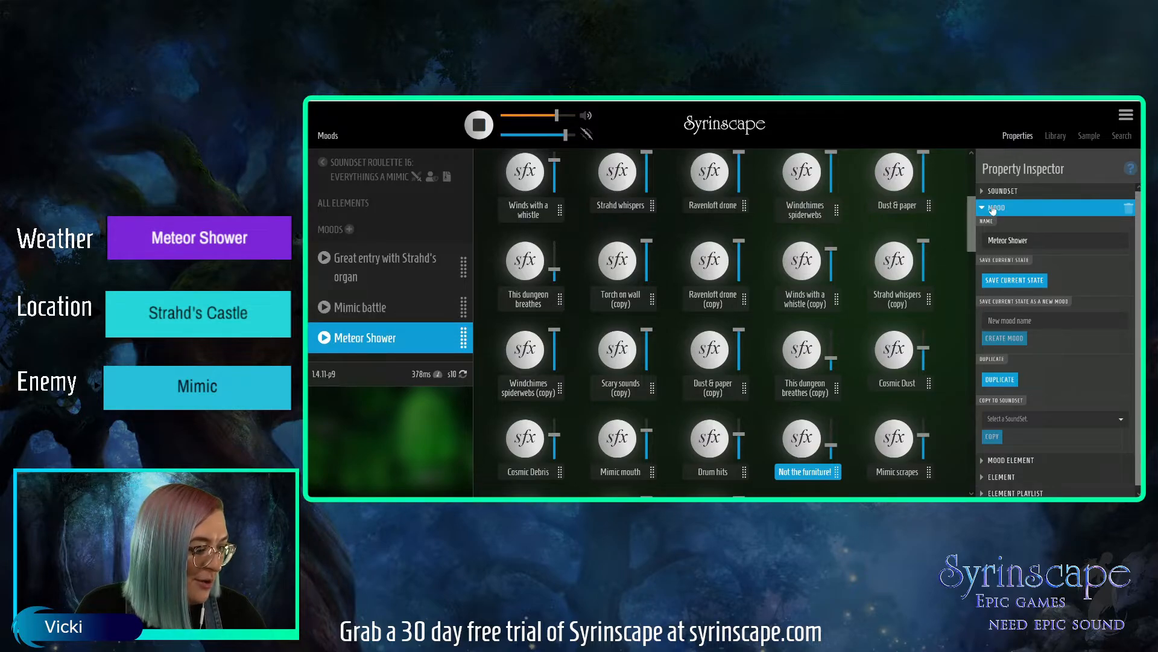
{"action": "left_click", "coordinate": [993, 208]}
{"action": "left_click", "coordinate": [993, 208]}
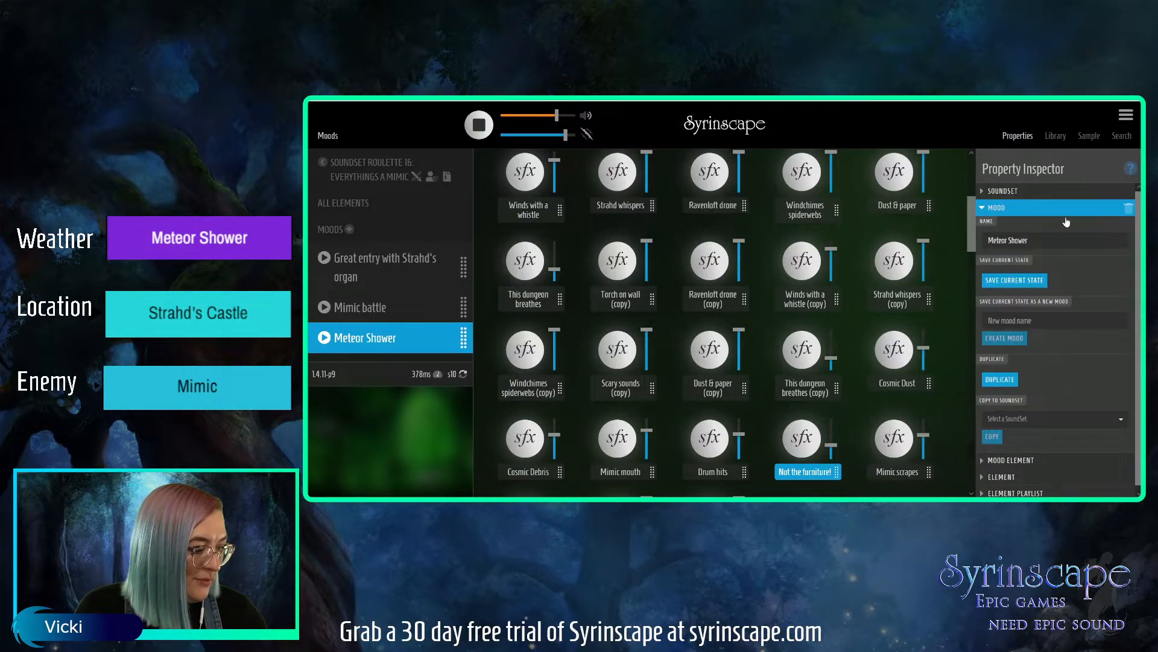
{"action": "left_click", "coordinate": [1129, 211]}
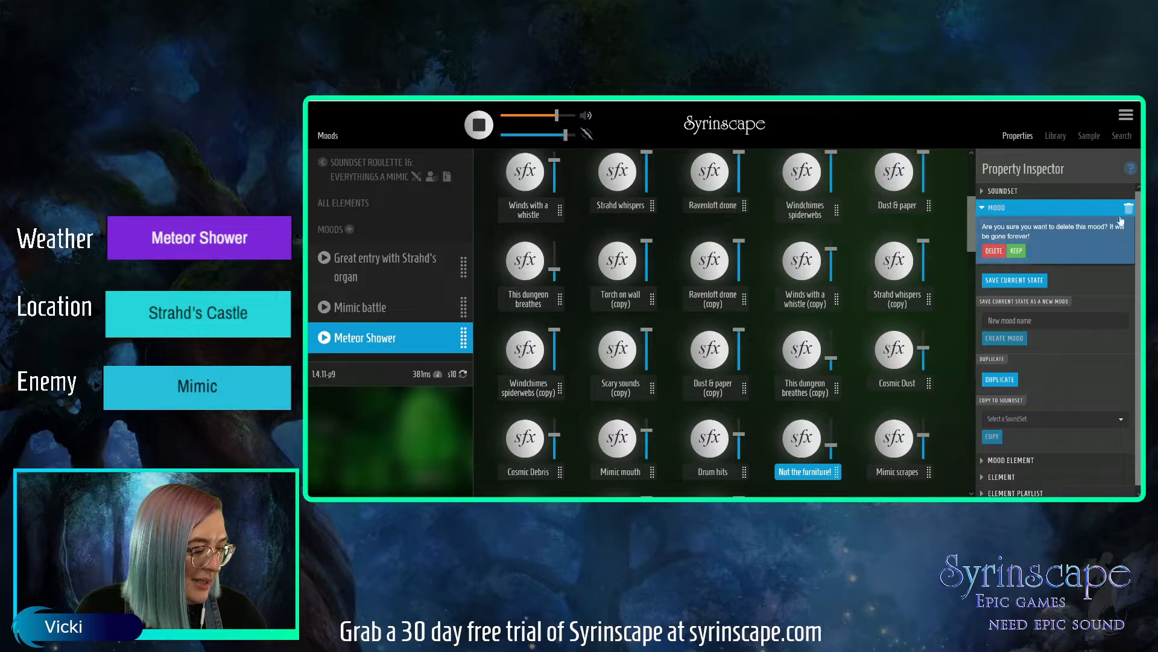
{"action": "left_click", "coordinate": [994, 251]}
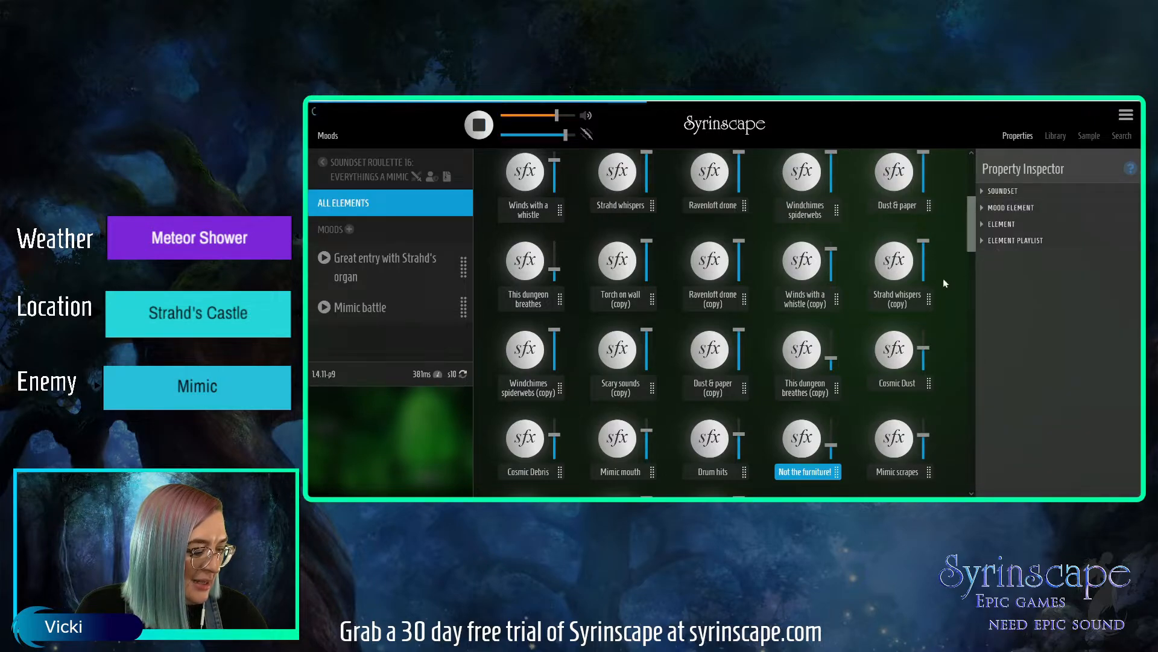
- Duplicate the Mimic battle mood and rename the copy "Mimic battle with meteors"
{"action": "scroll", "coordinate": [969, 254], "scroll_direction": "down", "scroll_amount": 1}
{"action": "scroll", "coordinate": [970, 259], "scroll_direction": "down", "scroll_amount": 1}
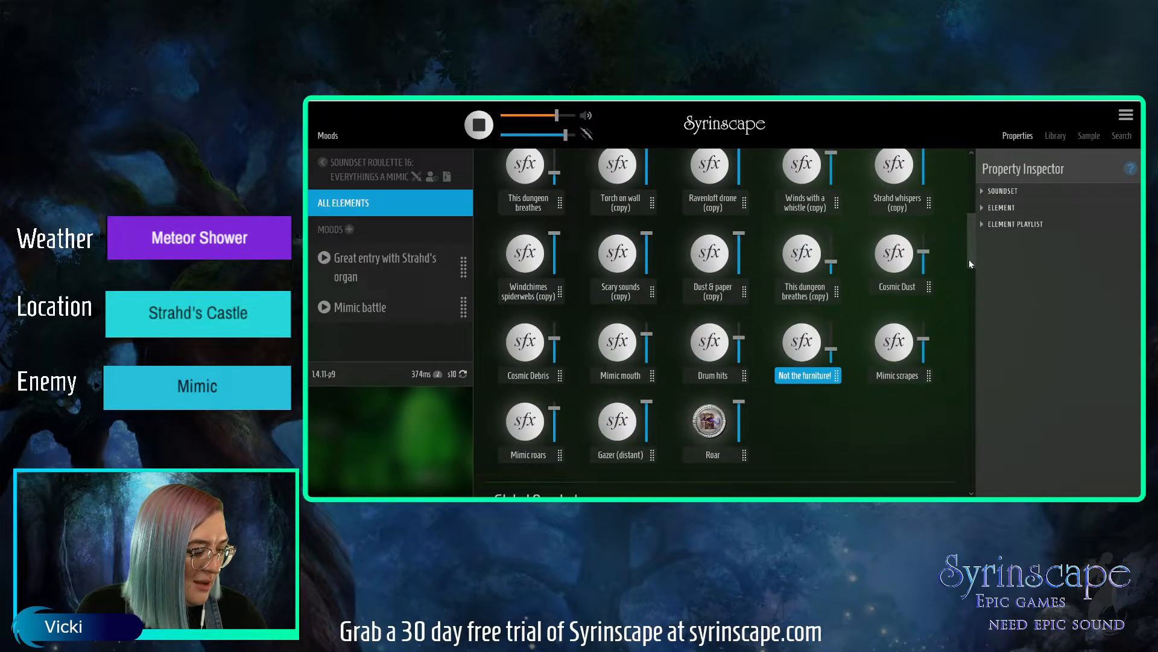
{"action": "left_click", "coordinate": [396, 313]}
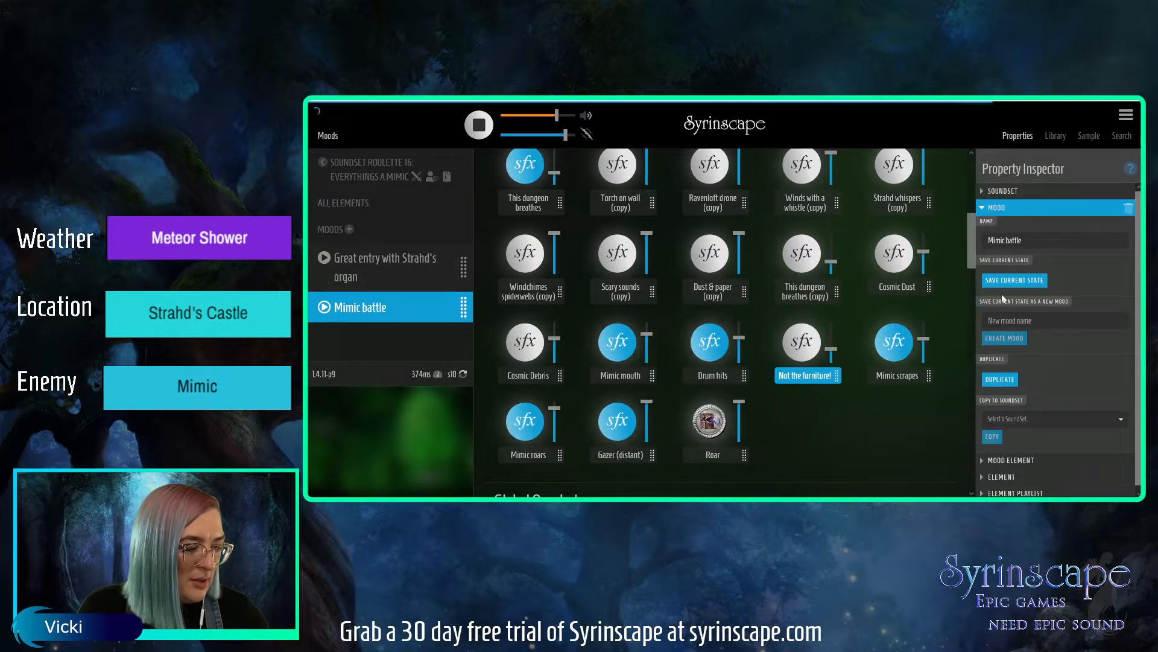
{"action": "left_click", "coordinate": [1000, 380]}
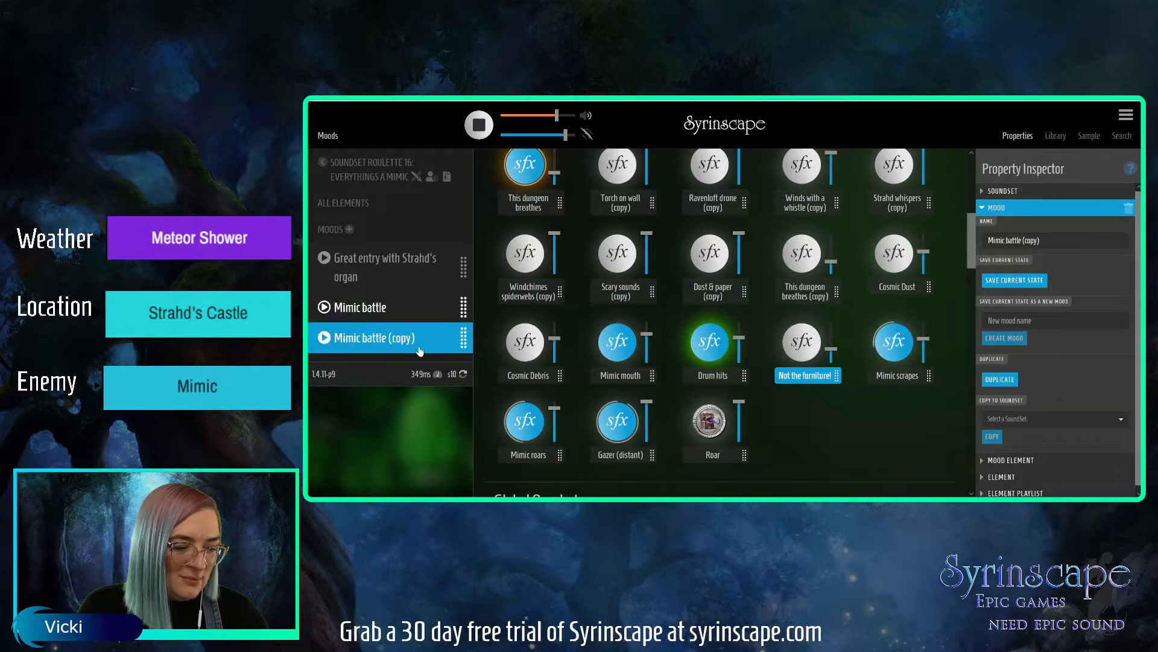
{"action": "left_click_drag", "start_coordinate": [1044, 240], "coordinate": [1025, 241]}
{"action": "type", "text": "with mete"}
{"action": "type", "text": "ors"}
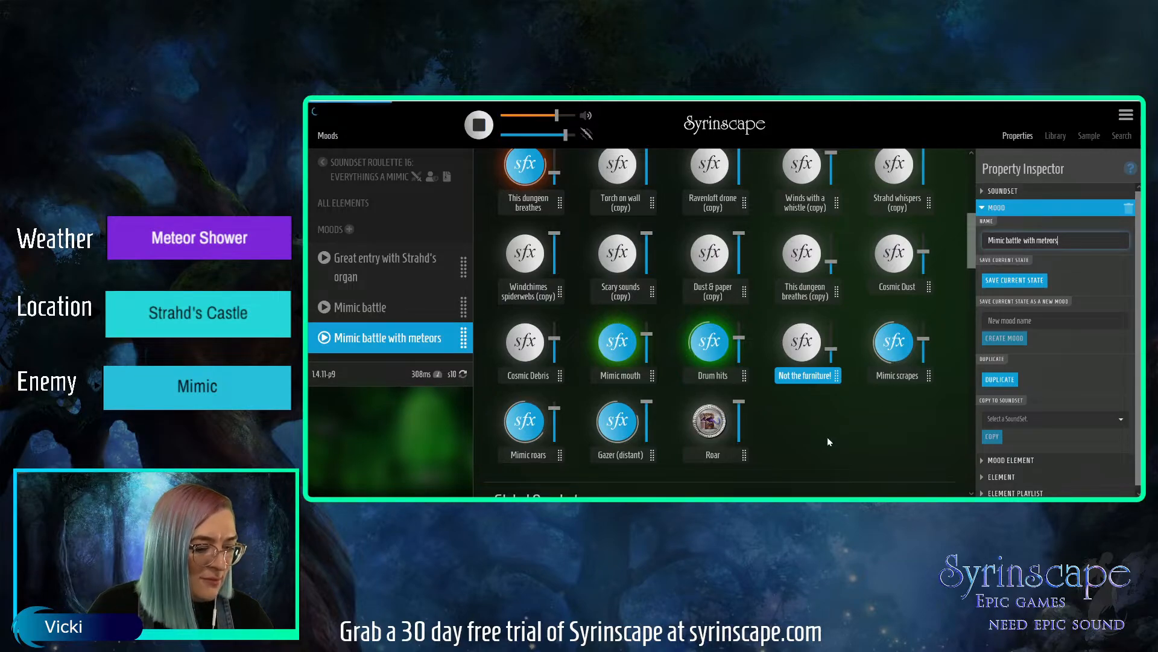
- Start Cosmic Debris and Cosmic Dust in the Mimic battle with meteors mood and raise their volumes
{"action": "left_click", "coordinate": [525, 351]}
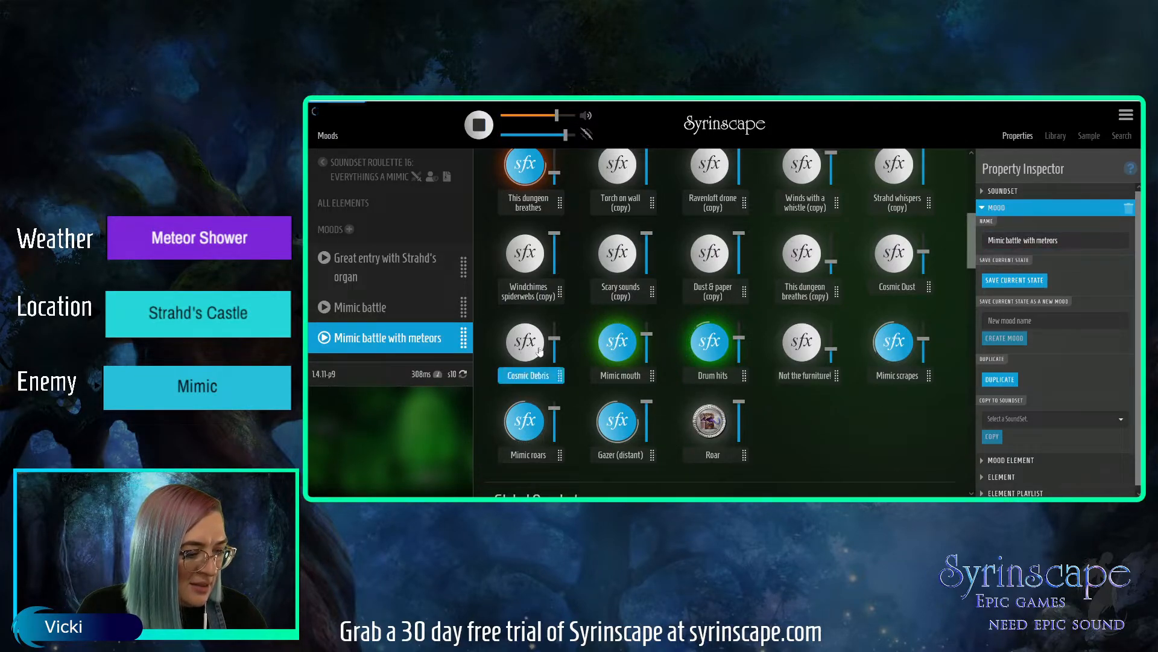
{"action": "left_click", "coordinate": [887, 260]}
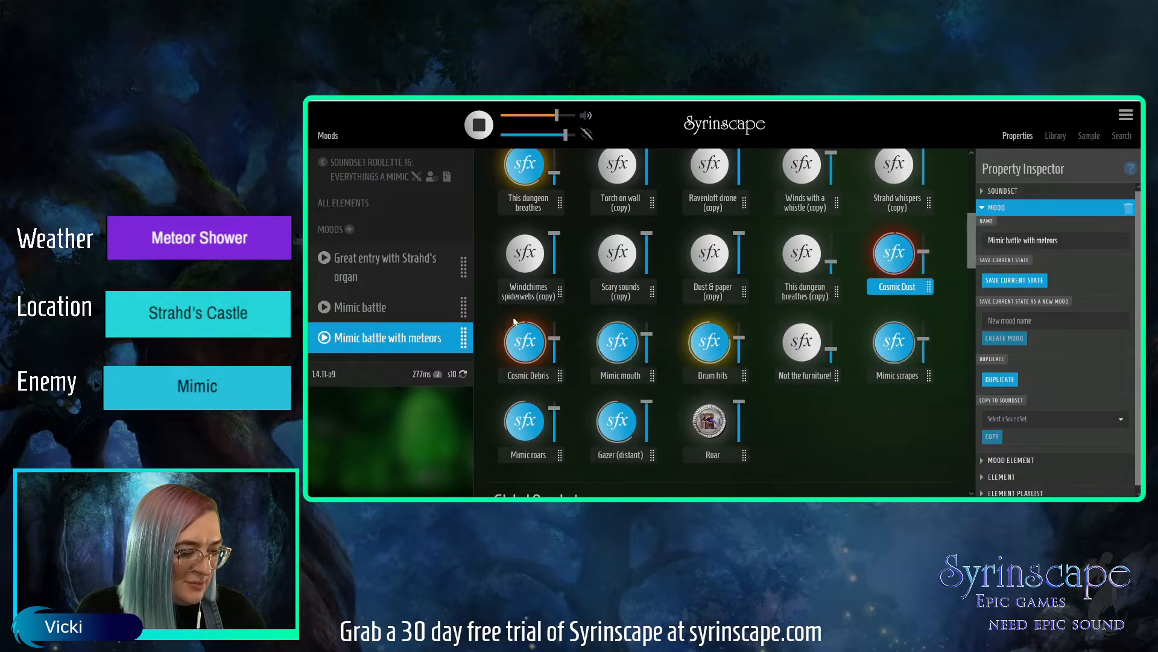
{"action": "left_click", "coordinate": [564, 326]}
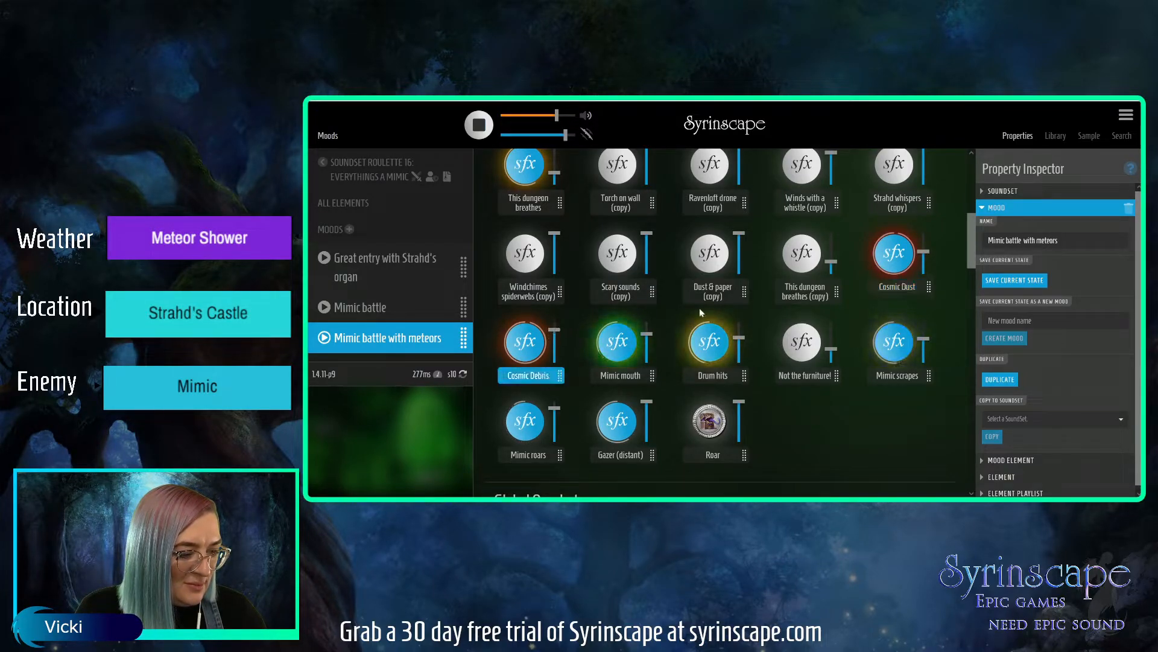
{"action": "left_click_drag", "start_coordinate": [924, 252], "coordinate": [966, 185]}
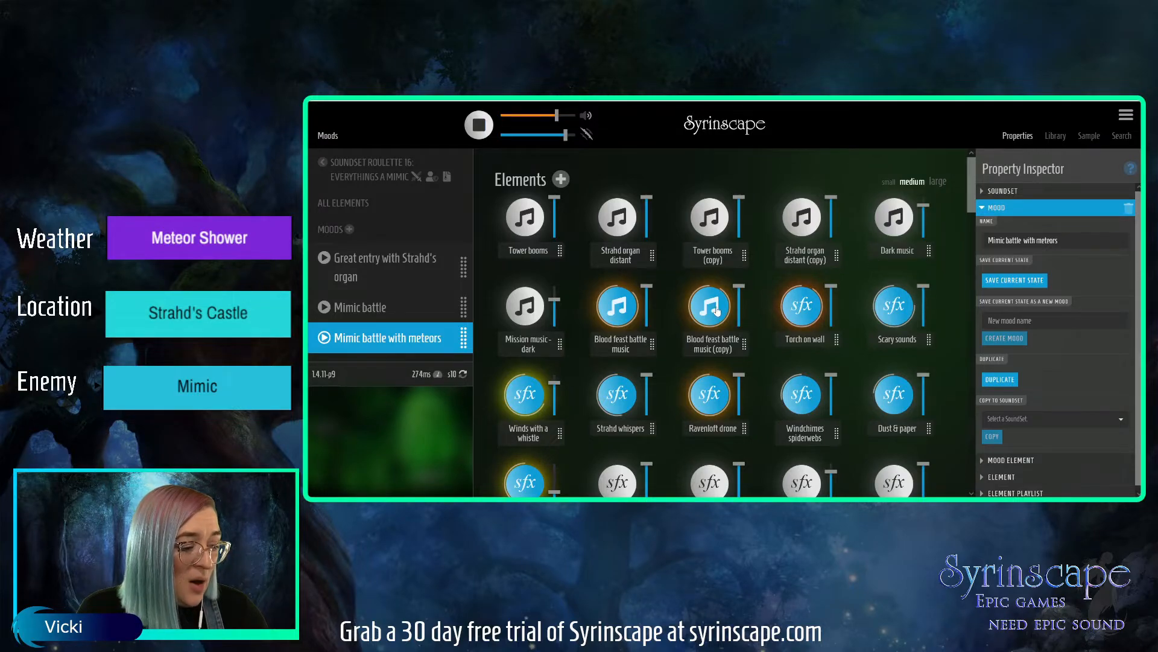
- Stop playback and delete the duplicate element Blood feast battle music (copy) from the soundset
{"action": "left_click", "coordinate": [479, 124]}
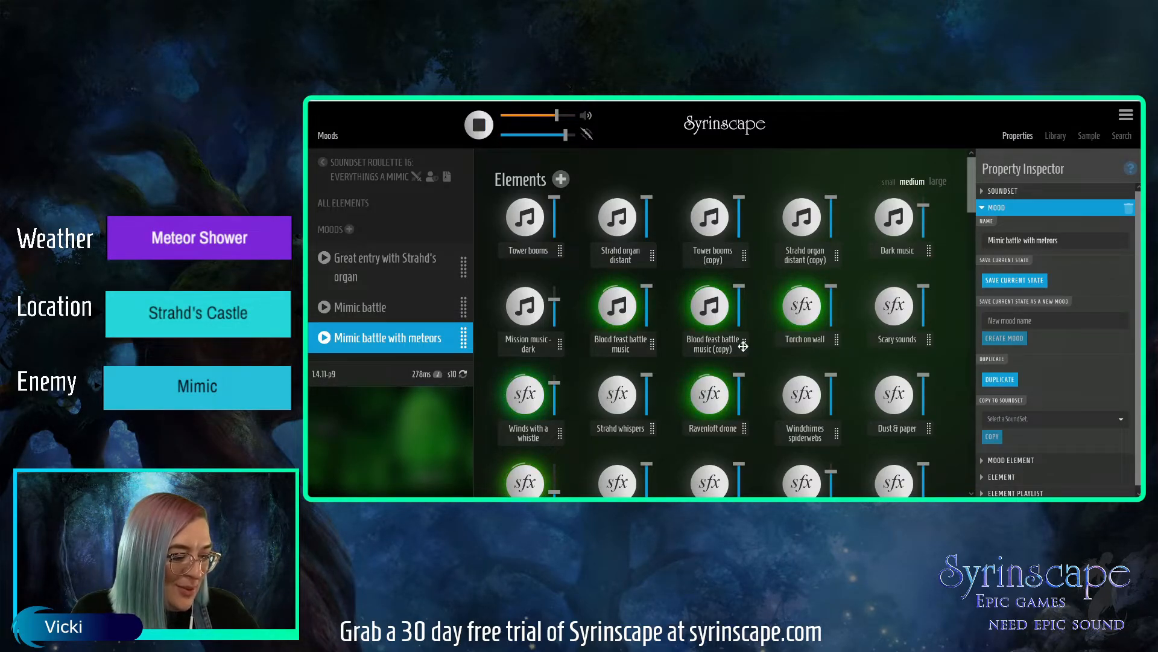
{"action": "left_click", "coordinate": [744, 346]}
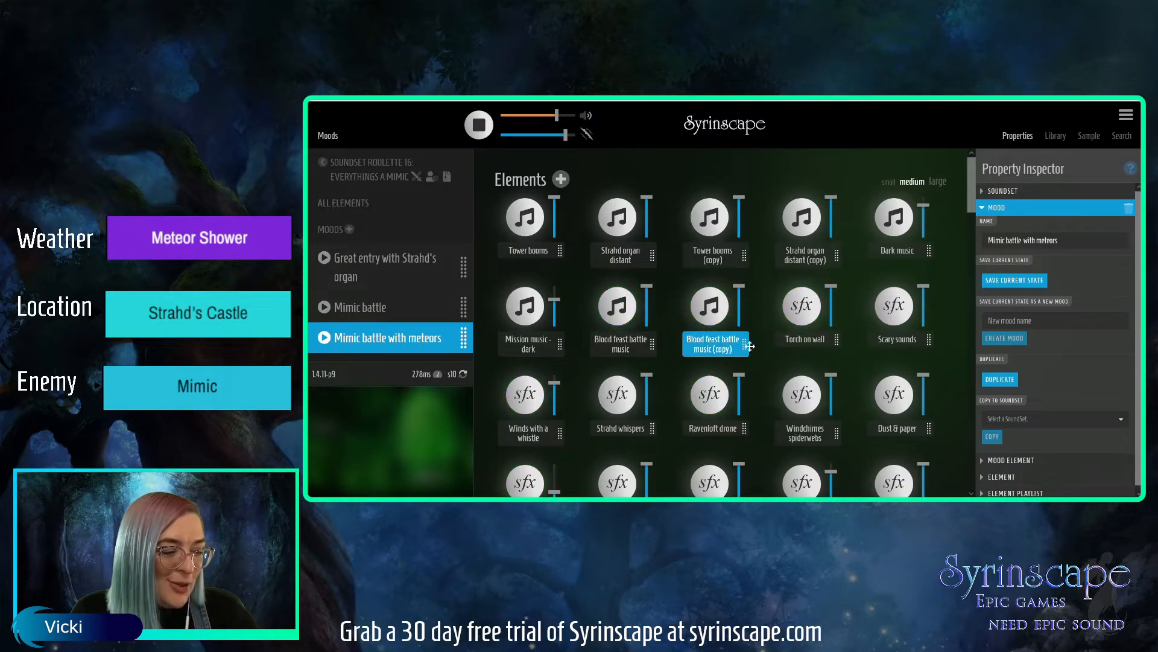
{"action": "left_click", "coordinate": [1016, 208]}
{"action": "left_click", "coordinate": [1008, 240]}
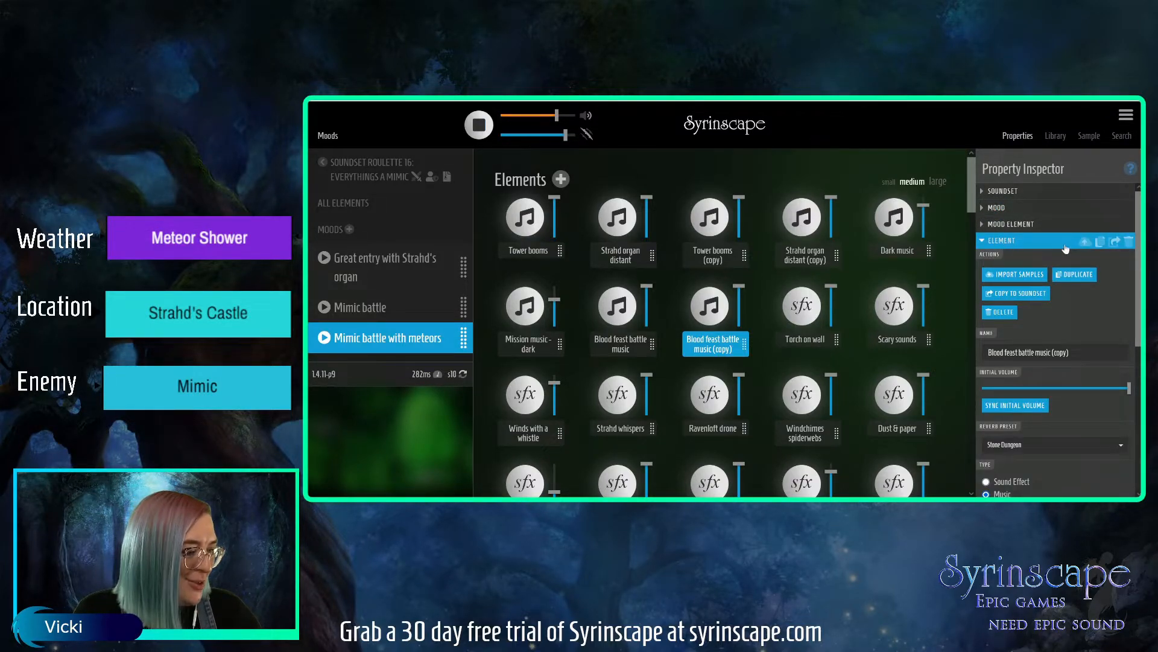
{"action": "left_click", "coordinate": [1127, 243]}
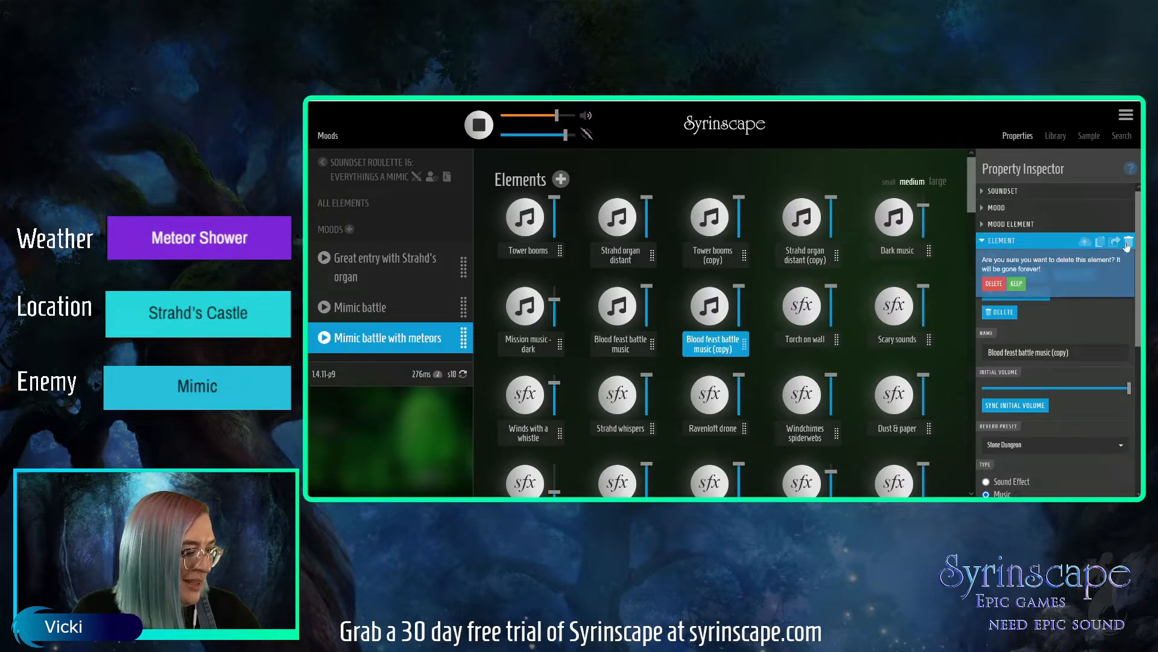
{"action": "left_click", "coordinate": [987, 284]}
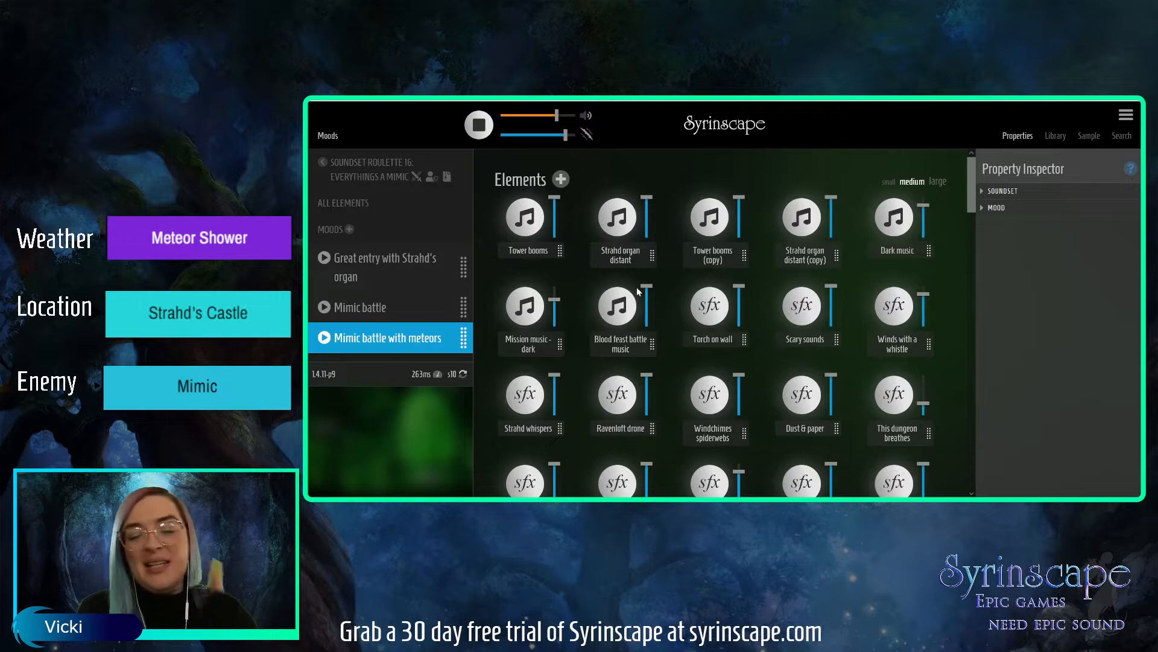
- Play the Mimic battle with meteors mood and add the Cosmic Debris and Cosmic Dust elements to it
{"action": "left_click", "coordinate": [407, 313]}
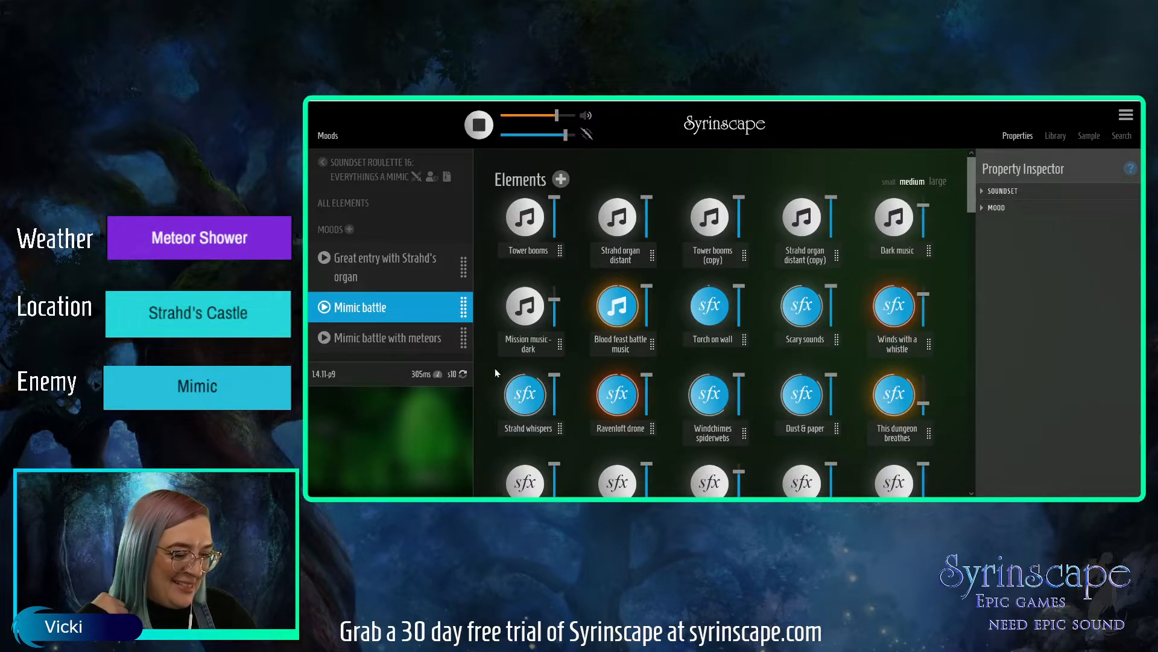
{"action": "left_click", "coordinate": [418, 339]}
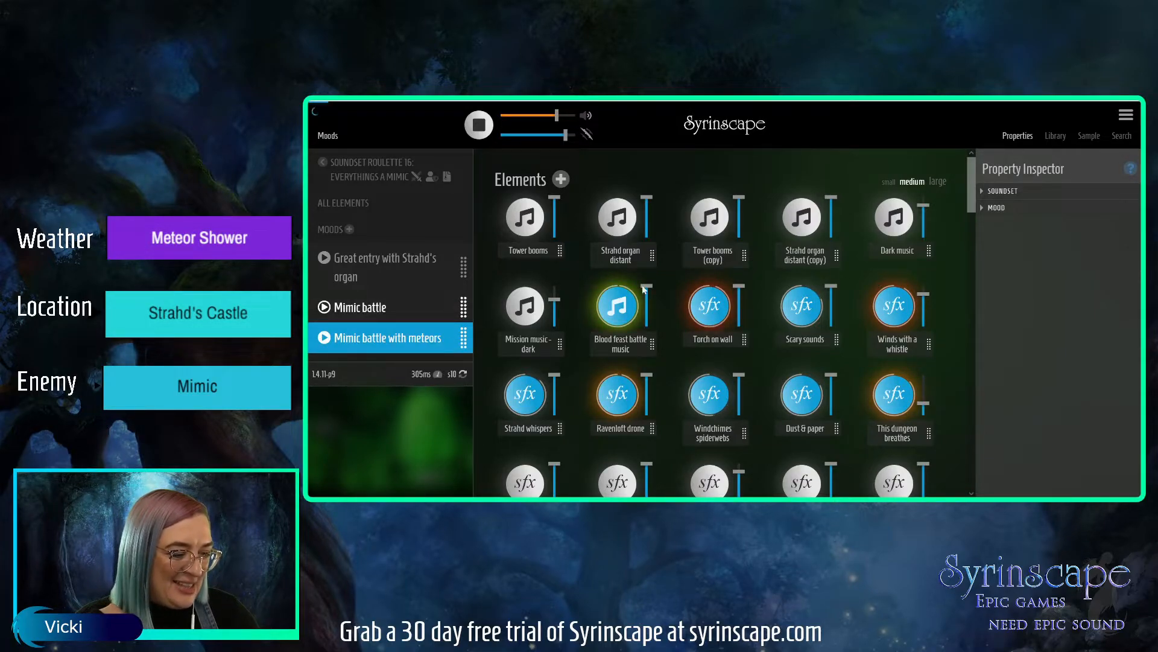
{"action": "left_click_drag", "start_coordinate": [971, 197], "coordinate": [969, 255]}
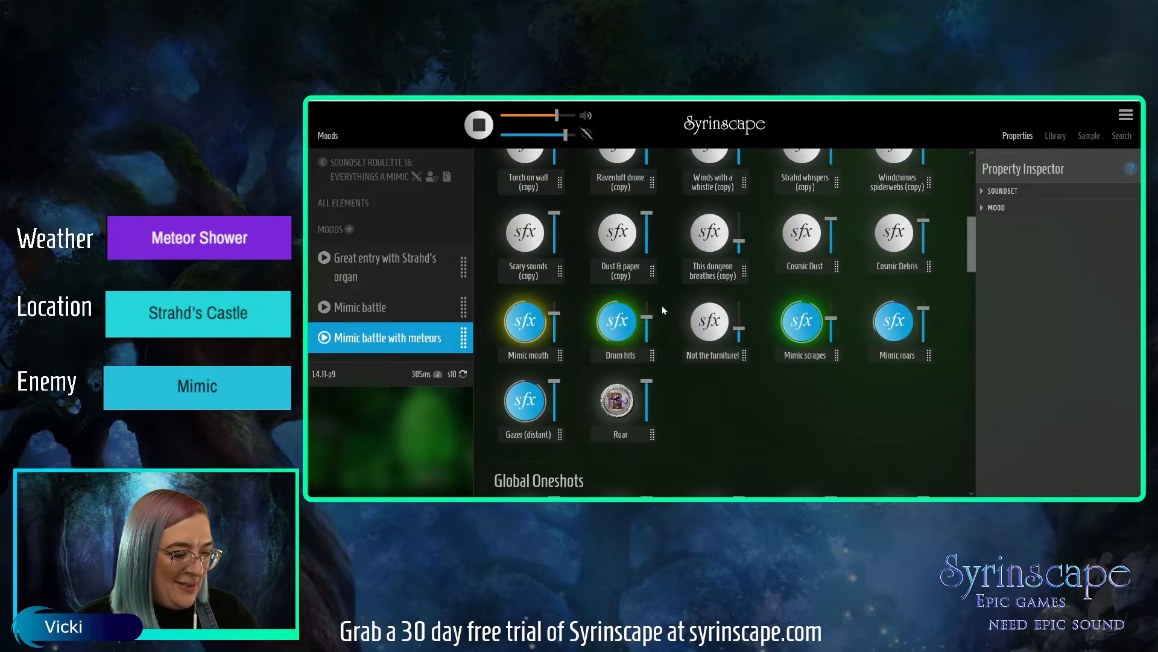
{"action": "left_click", "coordinate": [903, 242]}
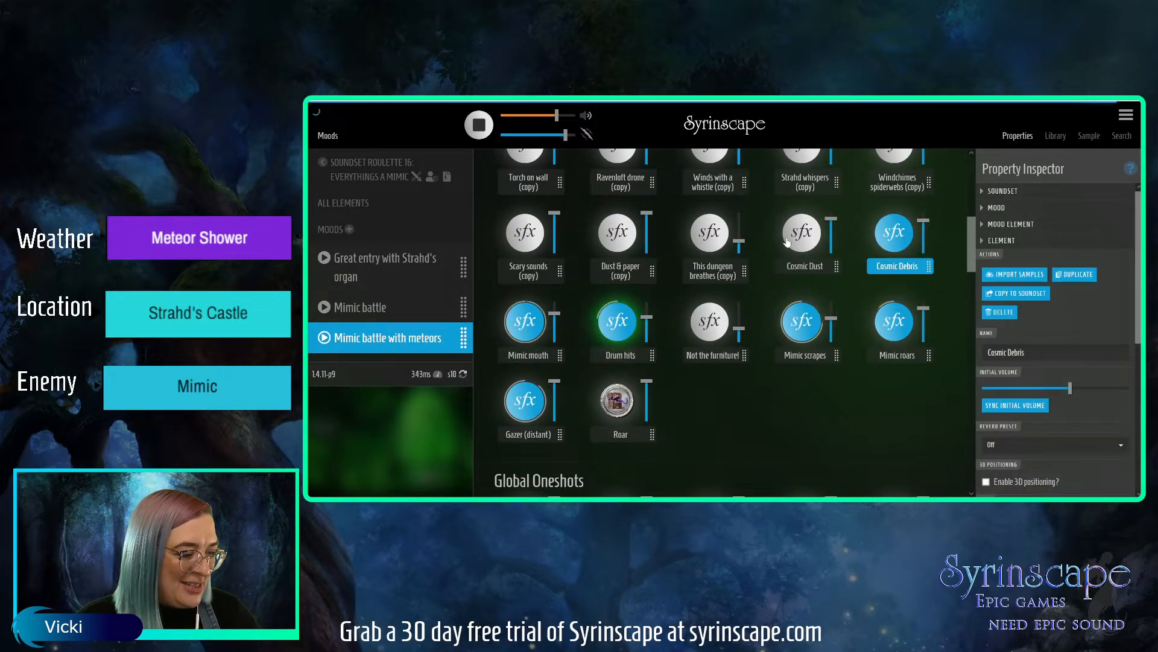
{"action": "left_click", "coordinate": [801, 240]}
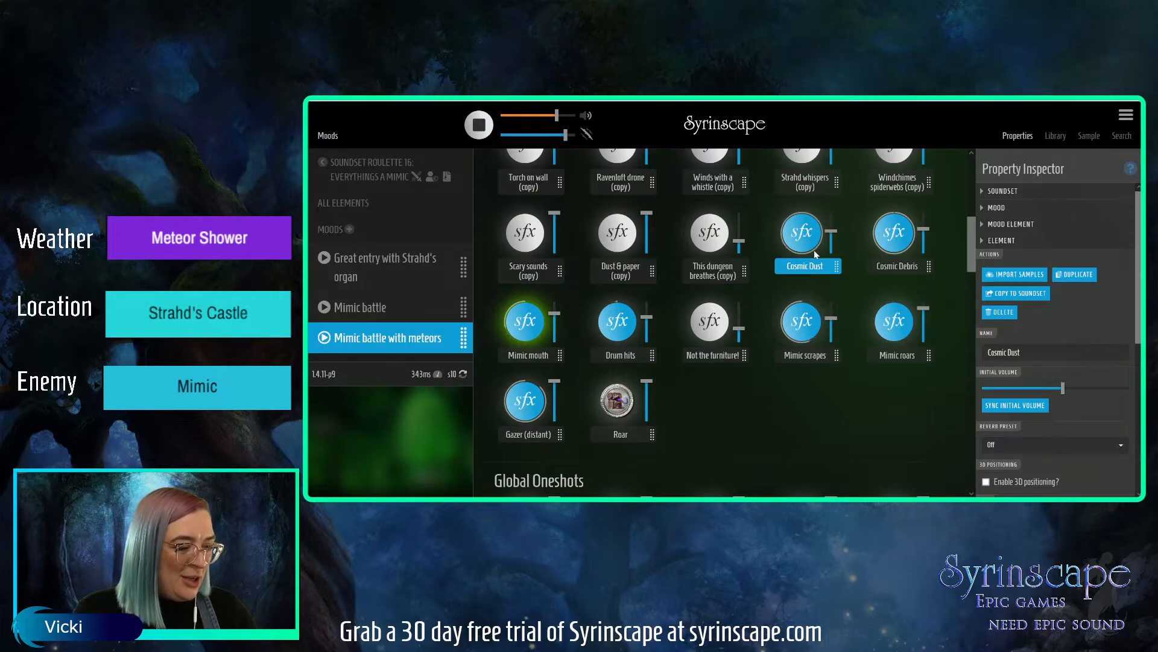
- Raise Cosmic Dust to 100% and Cosmic Debris to full volume, and save the Mimic battle with meteors state
{"action": "mouse_move", "coordinate": [832, 219]}
{"action": "left_mouse_down"}
{"action": "mouse_move", "coordinate": [835, 230]}
{"action": "mouse_move", "coordinate": [832, 218]}
{"action": "left_mouse_up"}
{"action": "left_click_drag", "start_coordinate": [923, 228], "coordinate": [923, 212]}
{"action": "left_click_drag", "start_coordinate": [831, 217], "coordinate": [832, 213]}
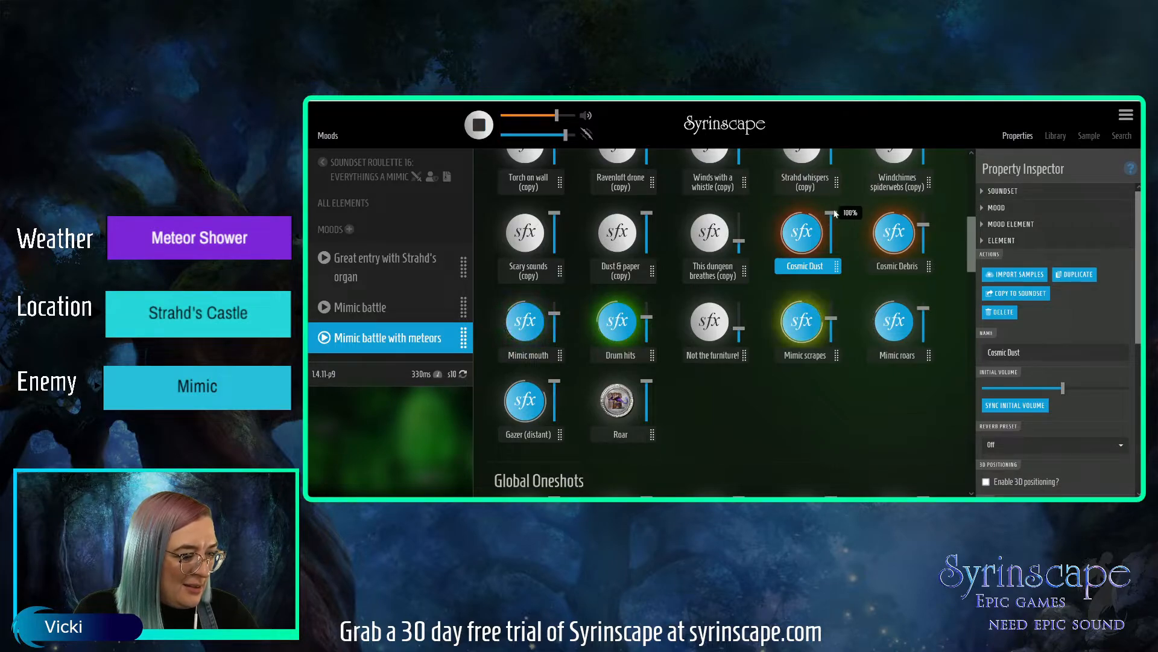
{"action": "left_click", "coordinate": [1011, 208]}
{"action": "left_click", "coordinate": [1034, 285]}
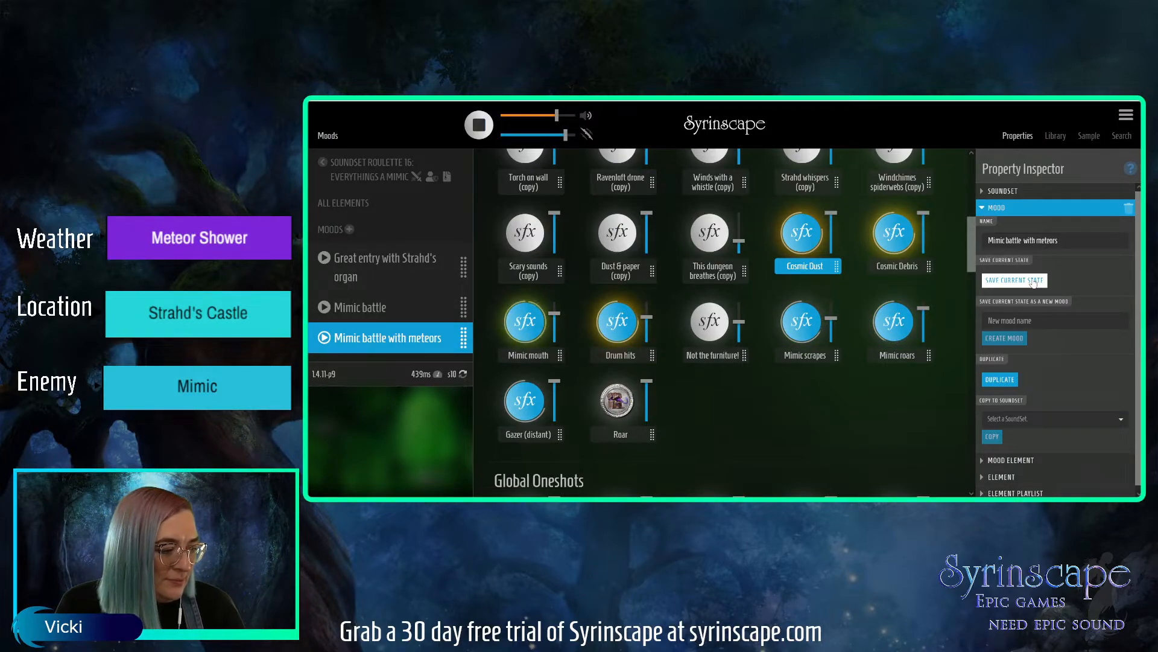
- Start the Not the furniture! element in the Mimic battle with meteors mood
{"action": "left_click", "coordinate": [713, 328]}
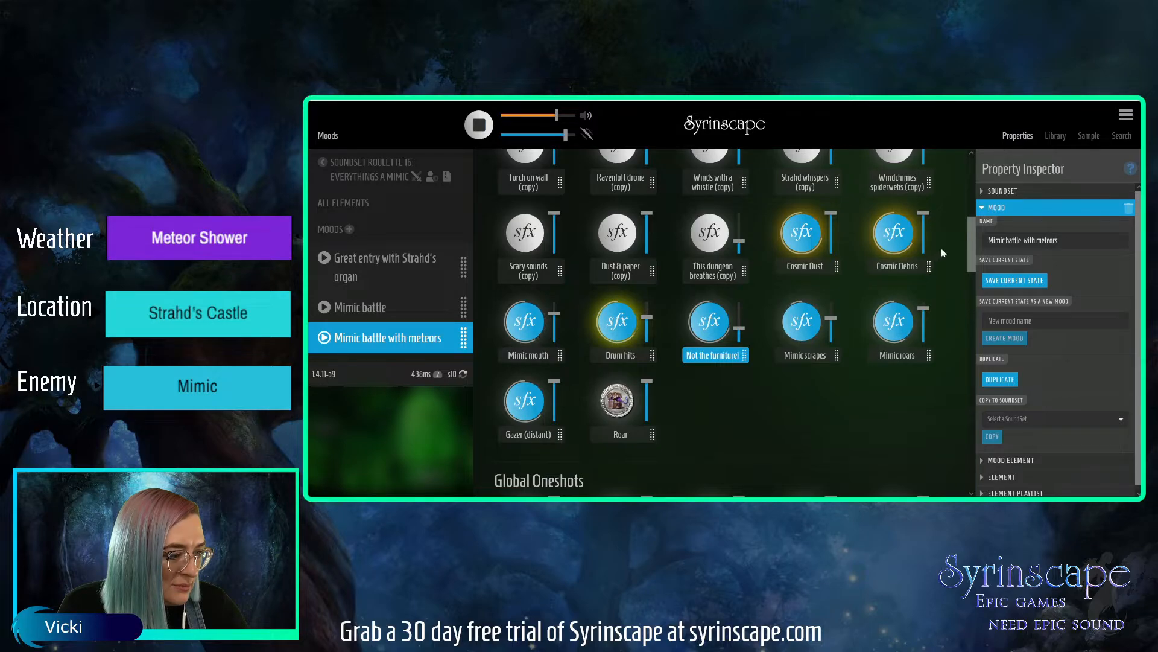
{"action": "left_click_drag", "start_coordinate": [969, 233], "coordinate": [968, 199]}
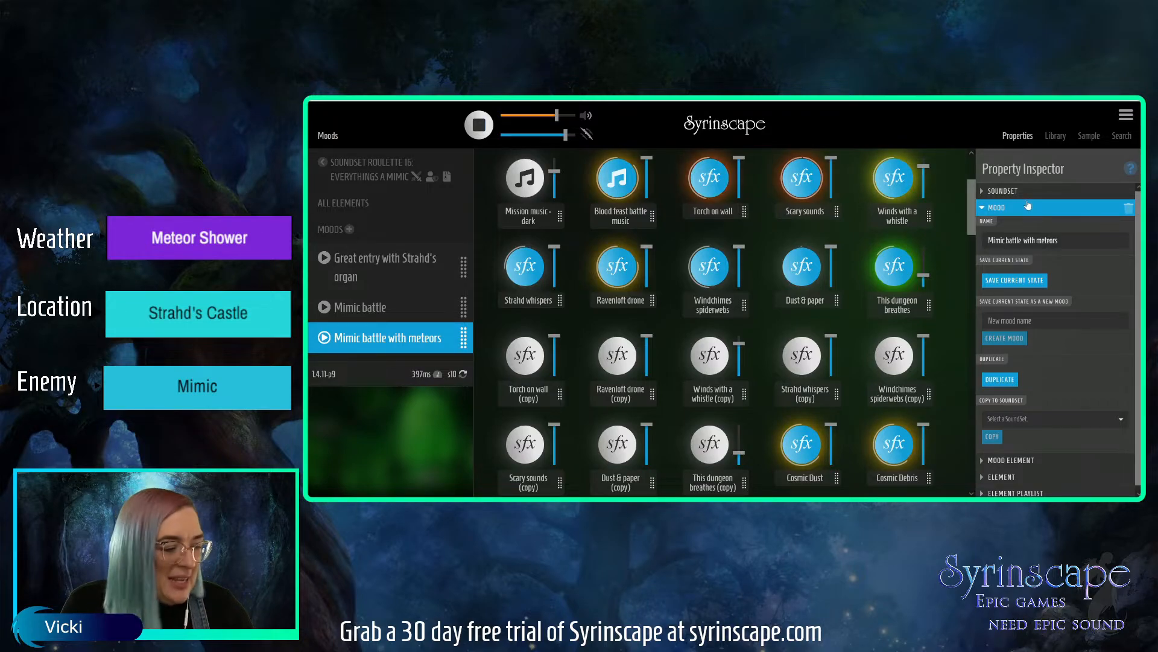
- Save the current state of Mimic battle with meteors and search the SFX elements for "barbarian sword fight"
{"action": "left_click", "coordinate": [1014, 280]}
{"action": "left_click", "coordinate": [1124, 135]}
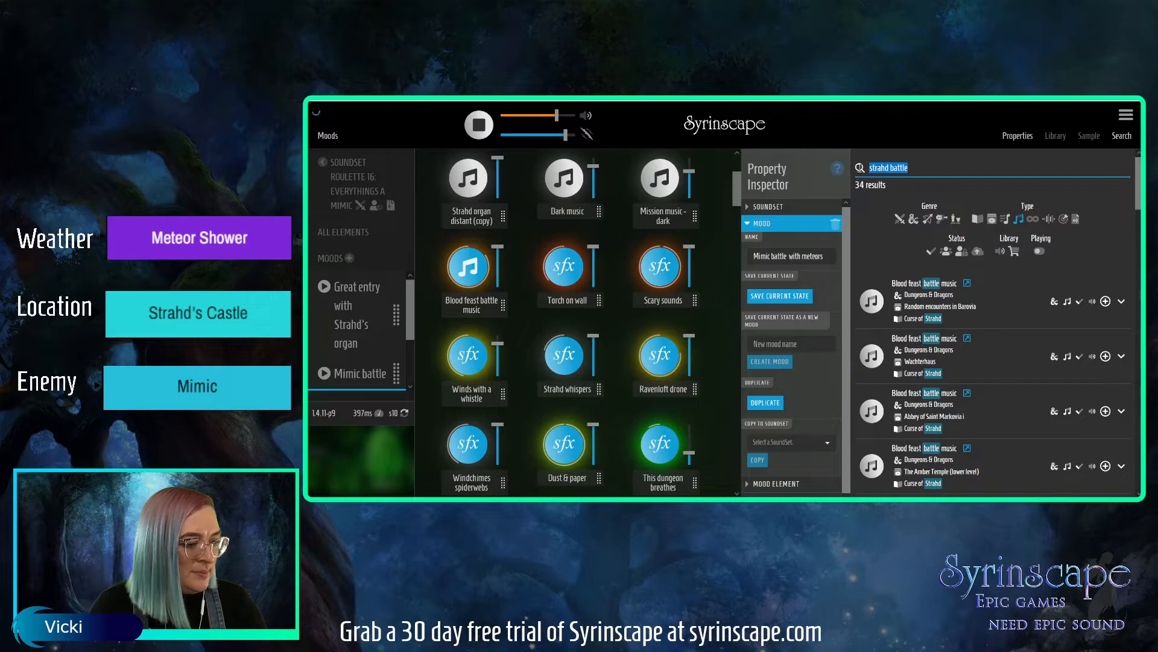
{"action": "type", "text": "barbarian sword fight"}
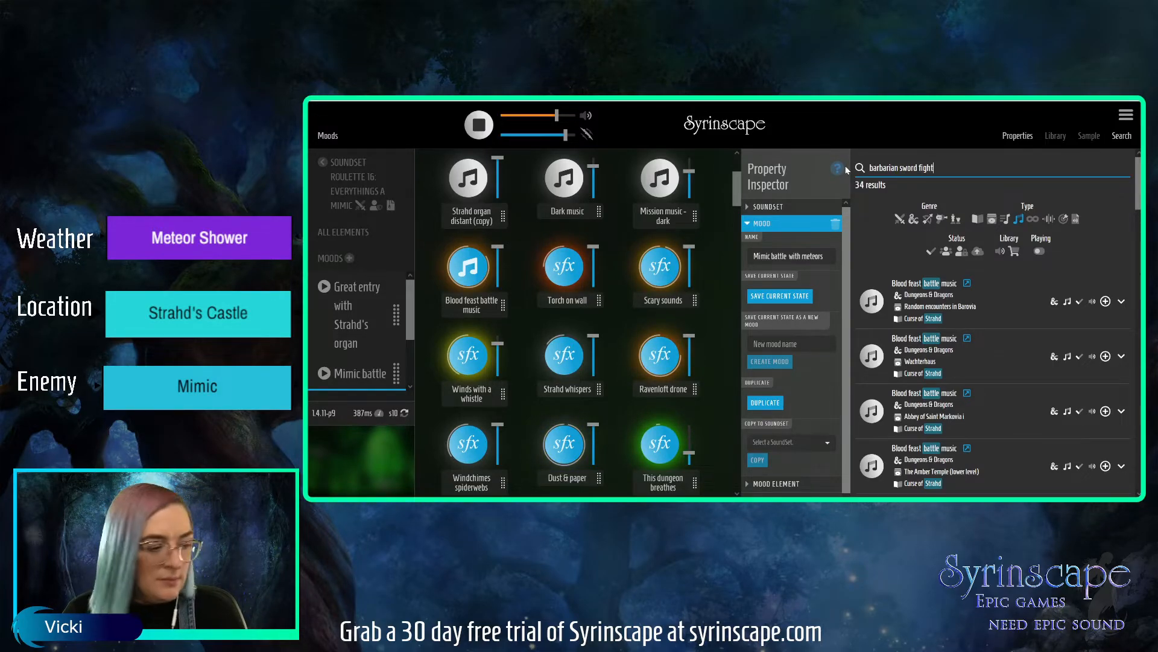
{"action": "key", "text": "Return"}
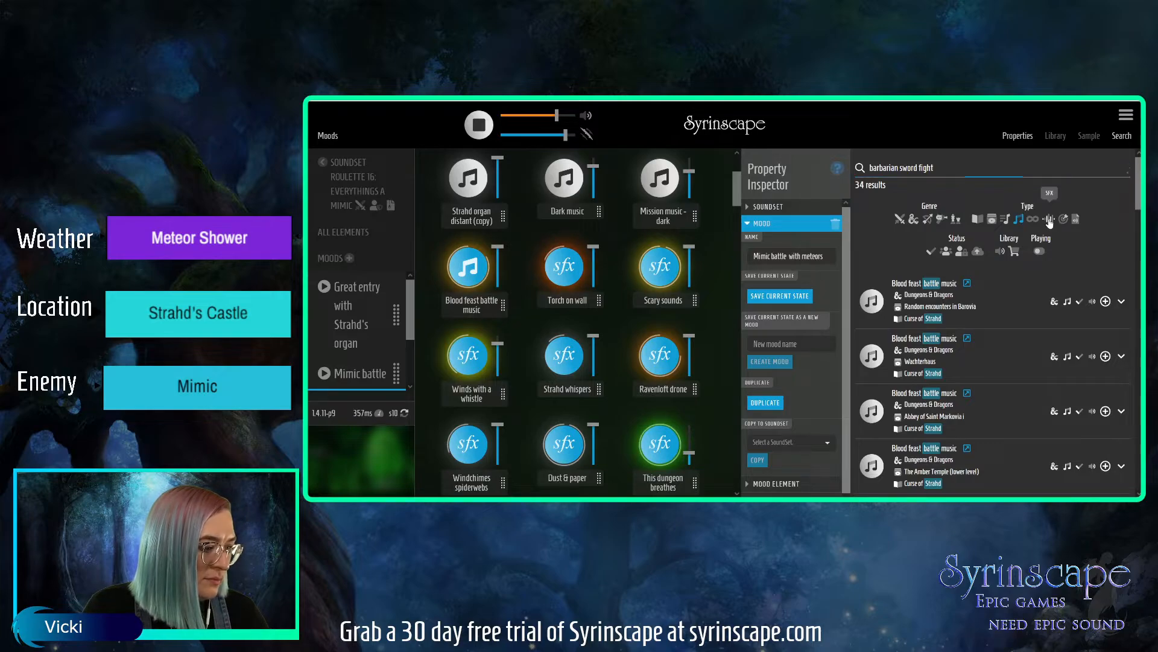
{"action": "left_click", "coordinate": [1050, 218]}
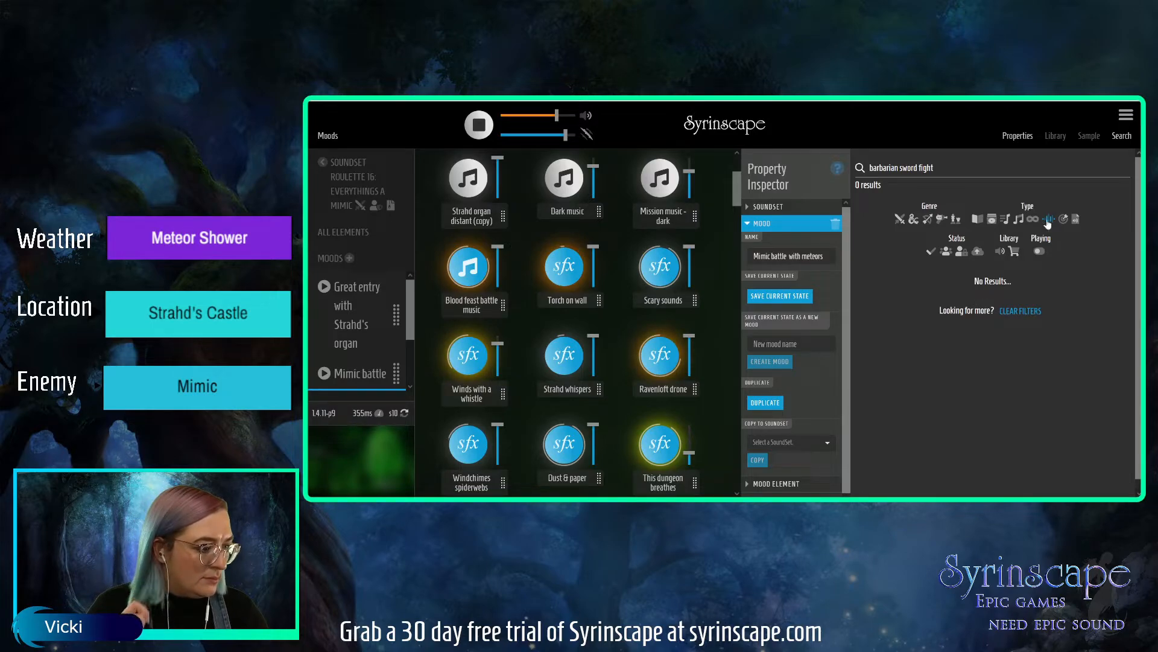
- Shorten the search to "barbarian" and play the Barbarian sword fighters effect from Baldur's encounters
{"action": "left_click", "coordinate": [942, 170]}
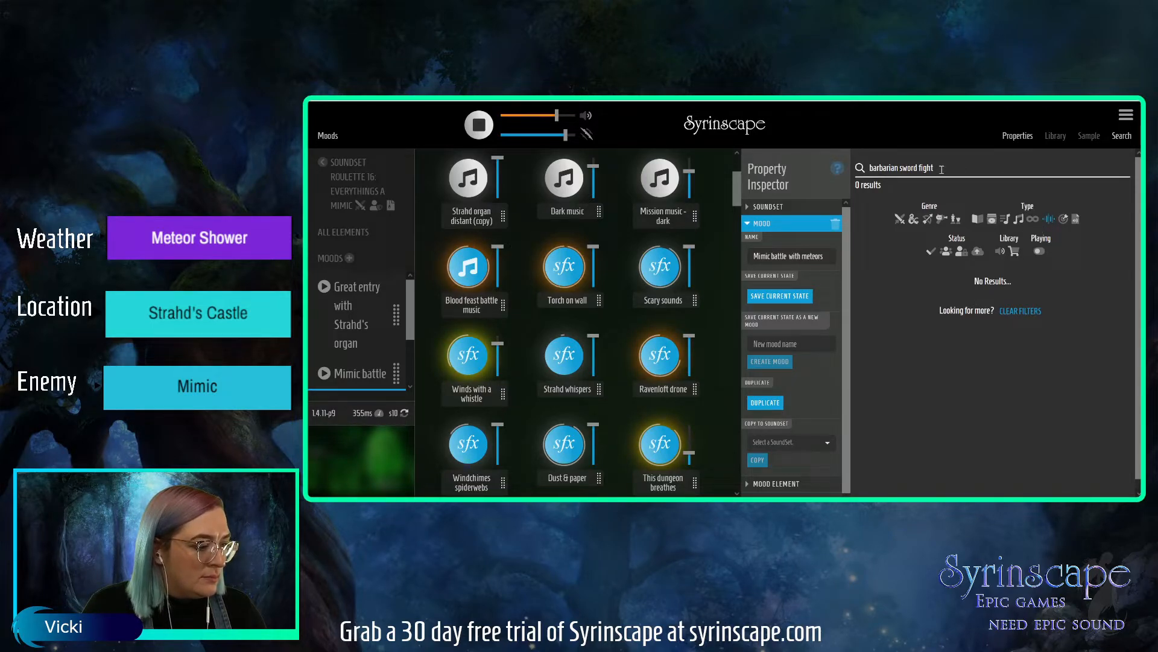
{"action": "left_click_drag", "start_coordinate": [934, 169], "coordinate": [909, 170]}
{"action": "key", "text": "BackSpace"}
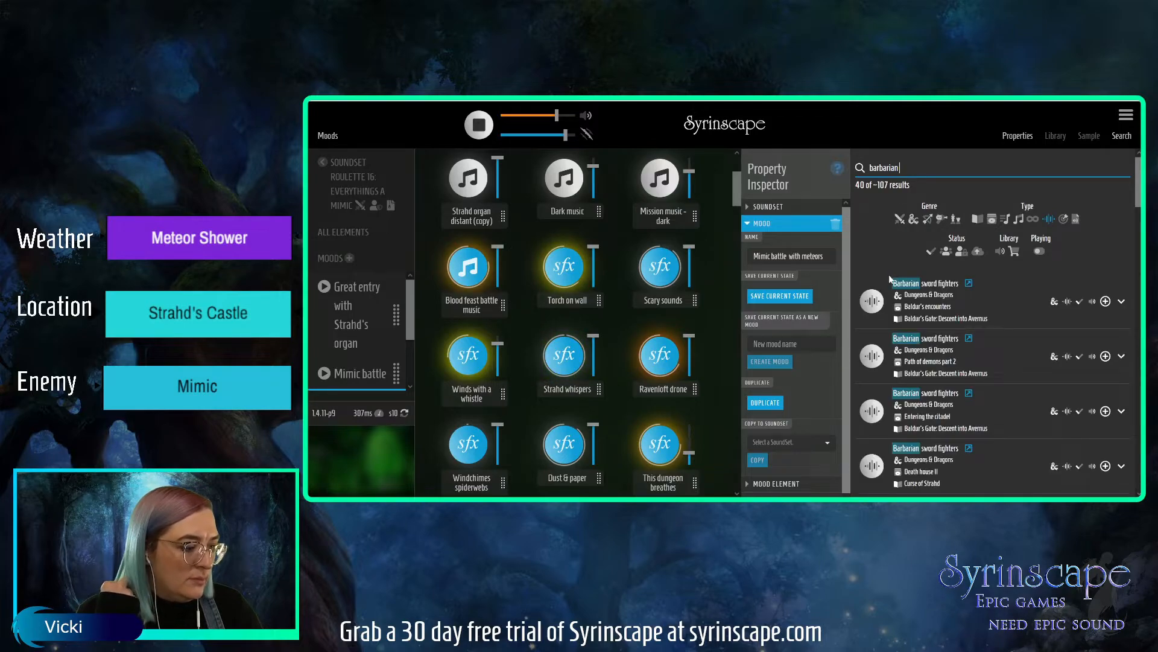
{"action": "left_click", "coordinate": [872, 300]}
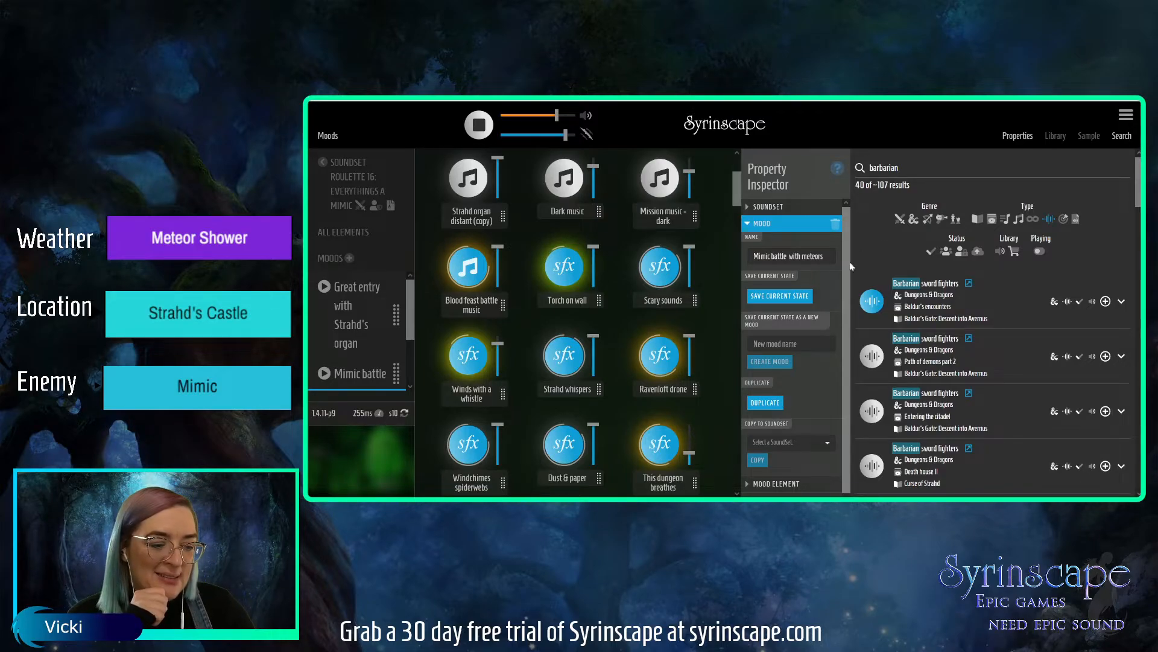
{"action": "scroll", "coordinate": [409, 359], "scroll_direction": "down", "scroll_amount": 2}
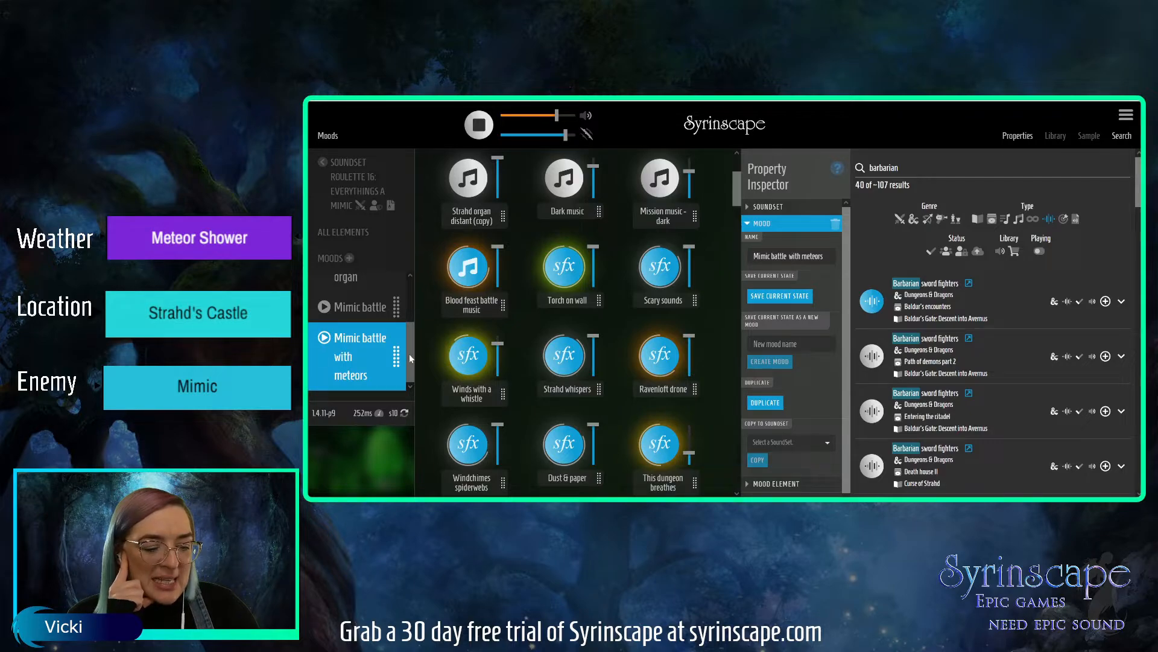
- Search the SFX elements for "fire", look through the results and stop all playback
{"action": "double_click", "coordinate": [872, 167]}
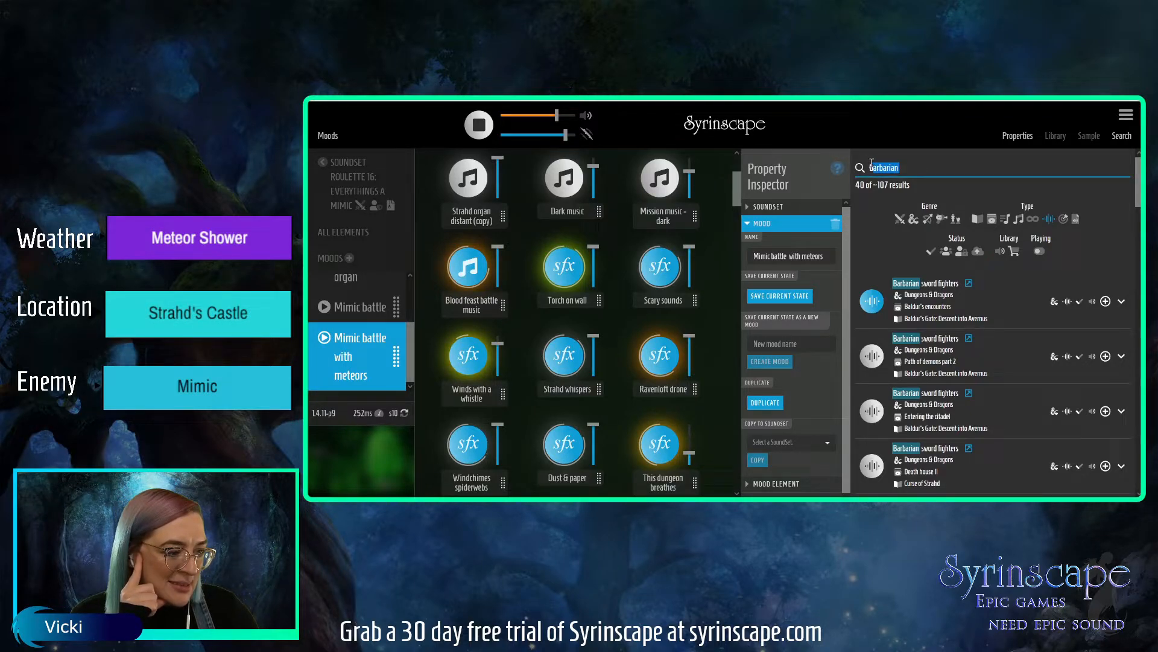
{"action": "key", "text": "BackSpace"}
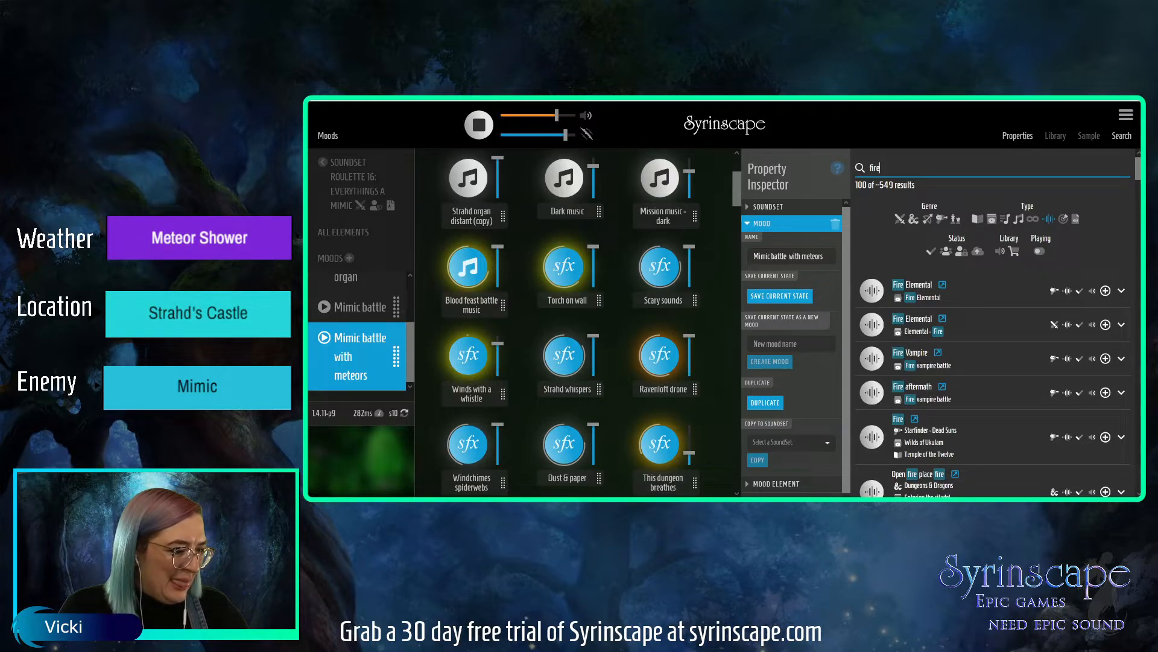
{"action": "scroll", "coordinate": [1138, 193], "scroll_direction": "down", "scroll_amount": 3}
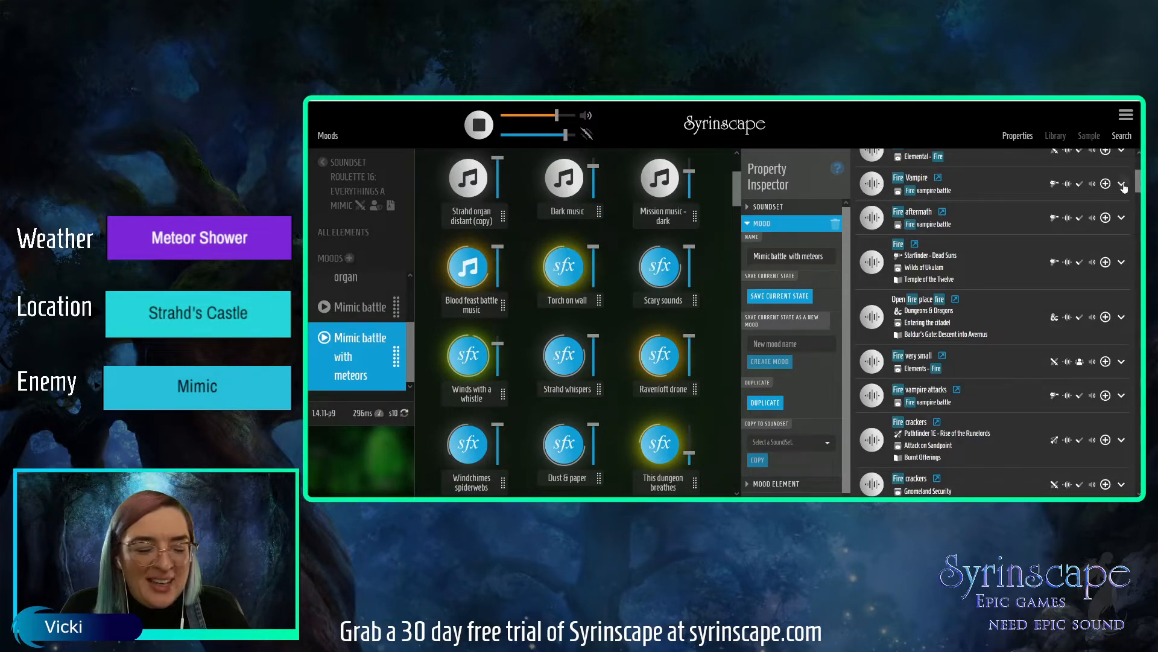
{"action": "scroll", "coordinate": [1116, 205], "scroll_direction": "up", "scroll_amount": 3}
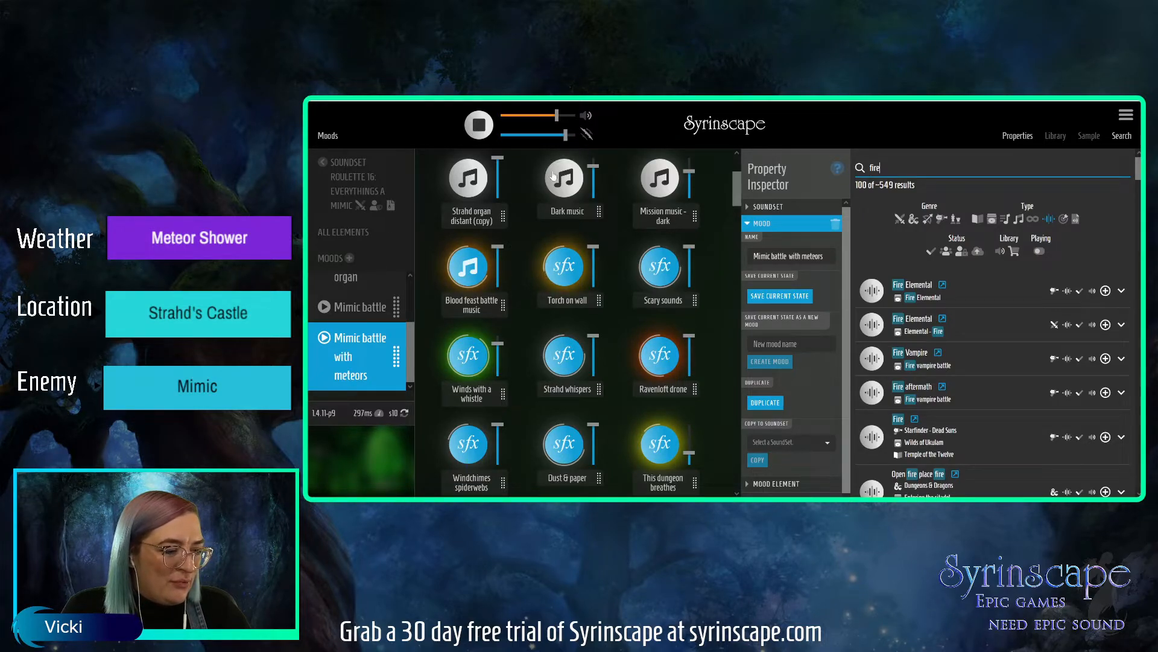
{"action": "left_click", "coordinate": [474, 128]}
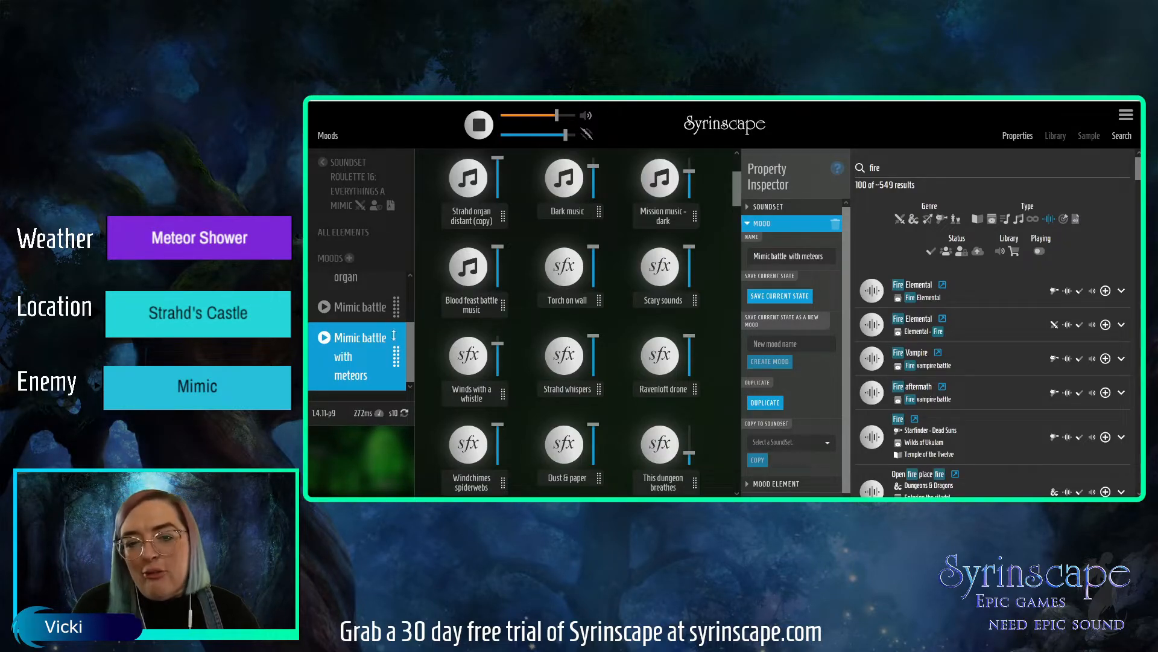
- Play the Great entry with Strahd's organ mood and open the element playlist of Strahd organ distant (copy)
{"action": "double_click", "coordinate": [874, 168]}
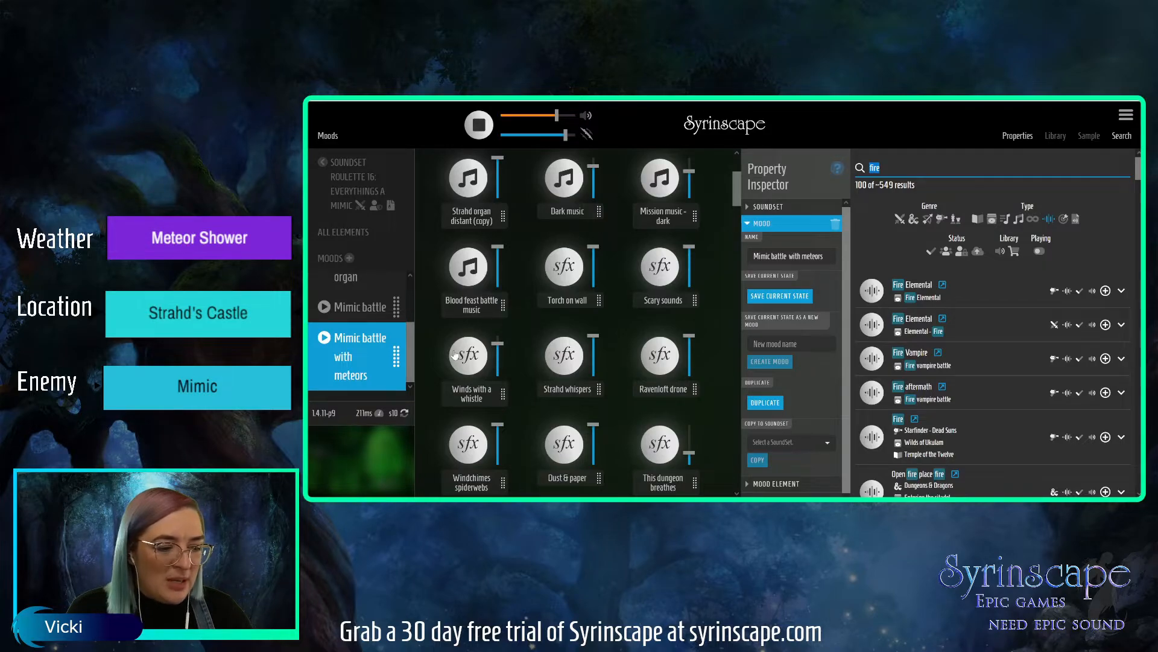
{"action": "left_click_drag", "start_coordinate": [412, 357], "coordinate": [412, 315]}
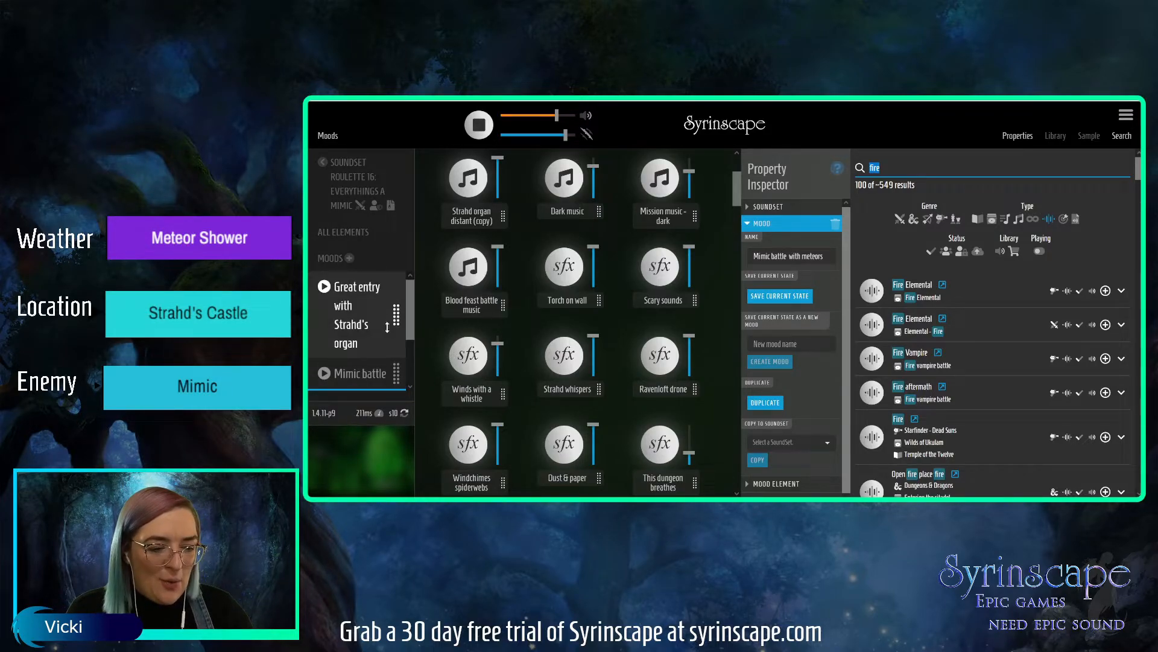
{"action": "left_click", "coordinate": [368, 322]}
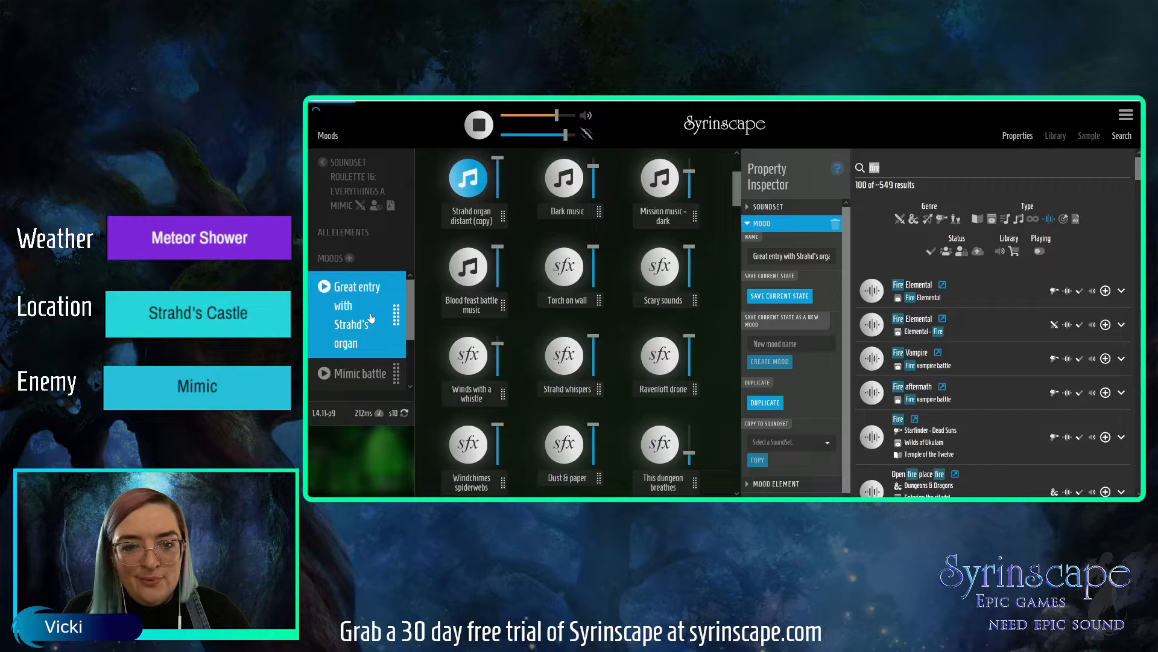
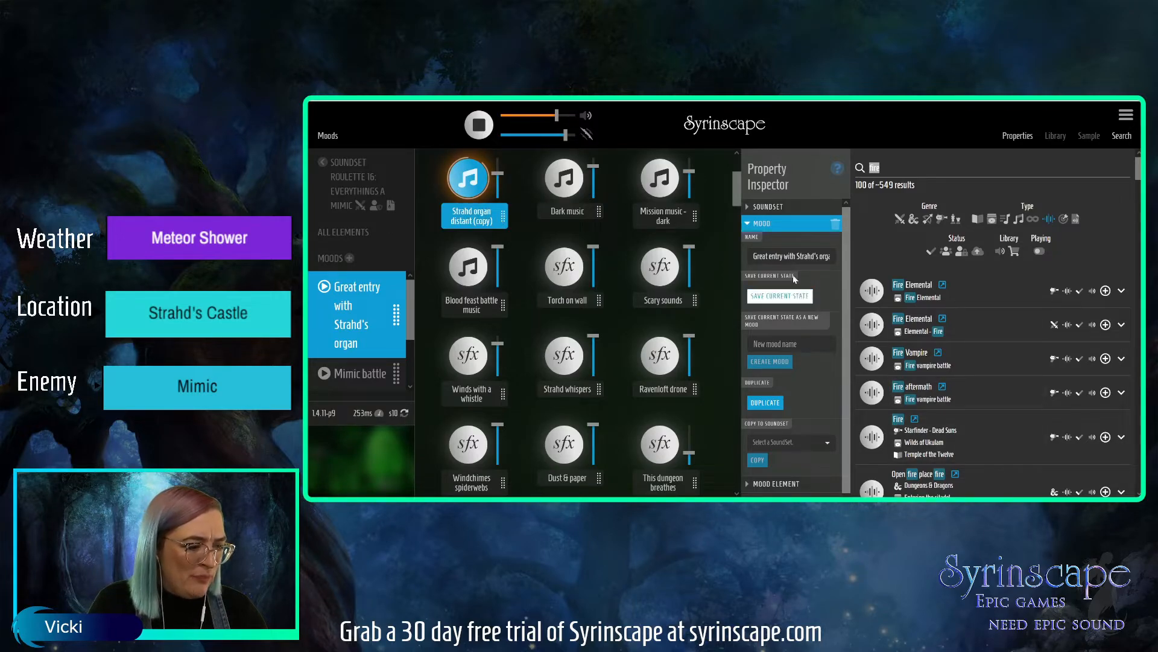
{"action": "left_click", "coordinate": [762, 224]}
{"action": "left_click", "coordinate": [773, 274]}
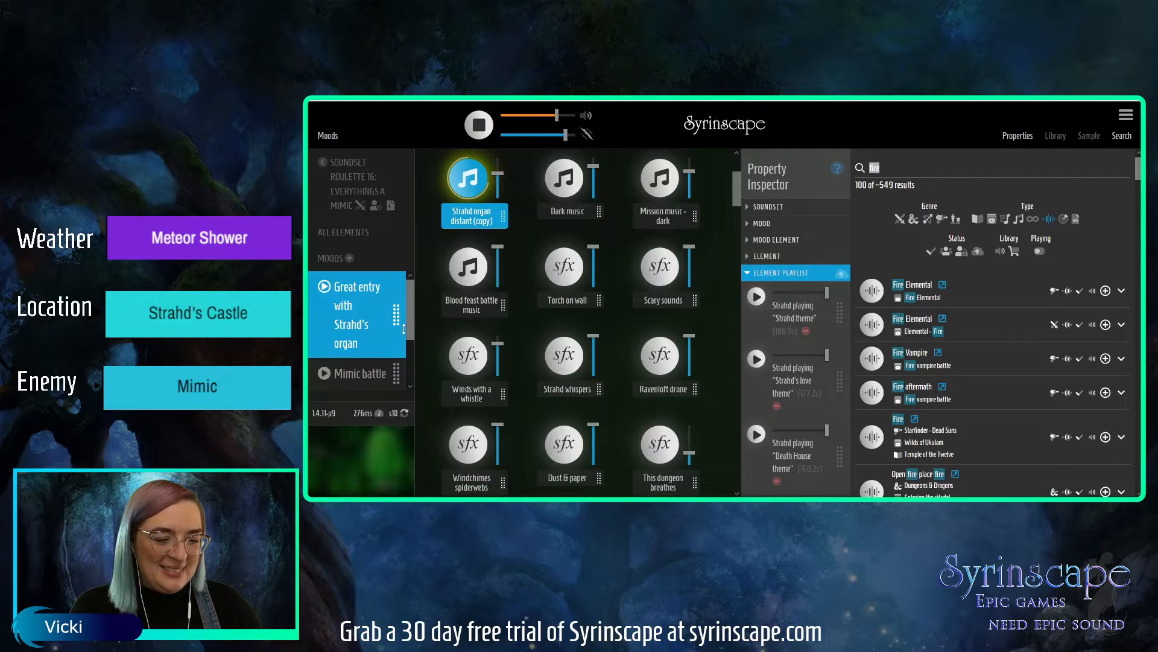
- Play the Mimic battle mood and look over its mimic and drum elements in the soundset
{"action": "left_click_drag", "start_coordinate": [408, 317], "coordinate": [407, 335]}
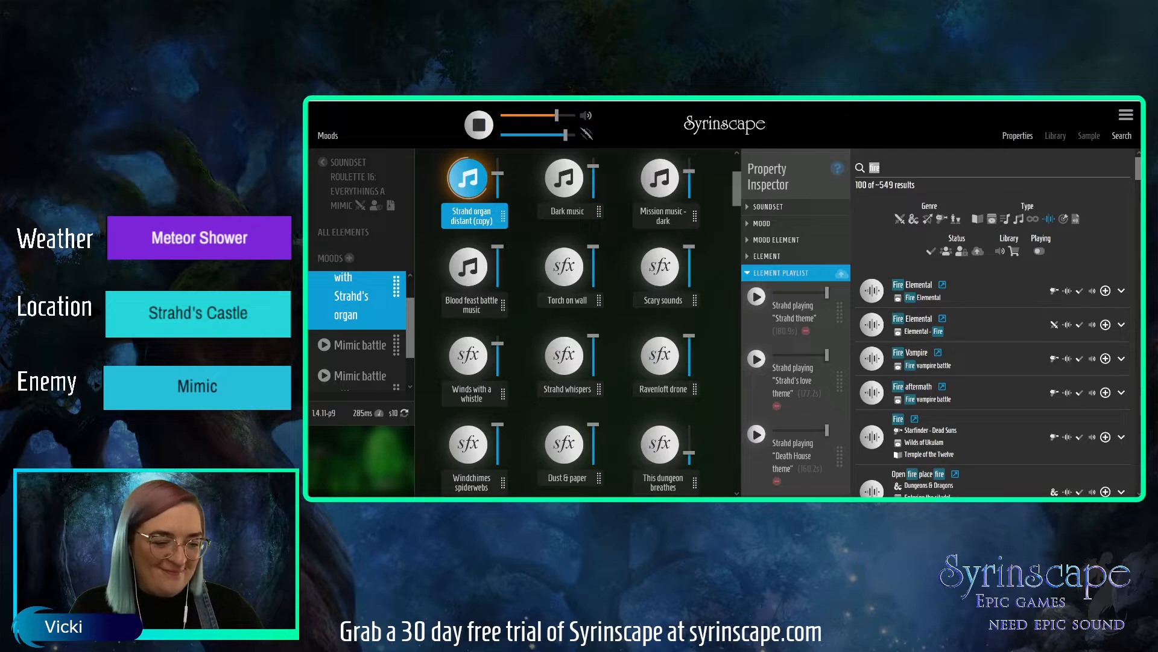
{"action": "left_click", "coordinate": [383, 350]}
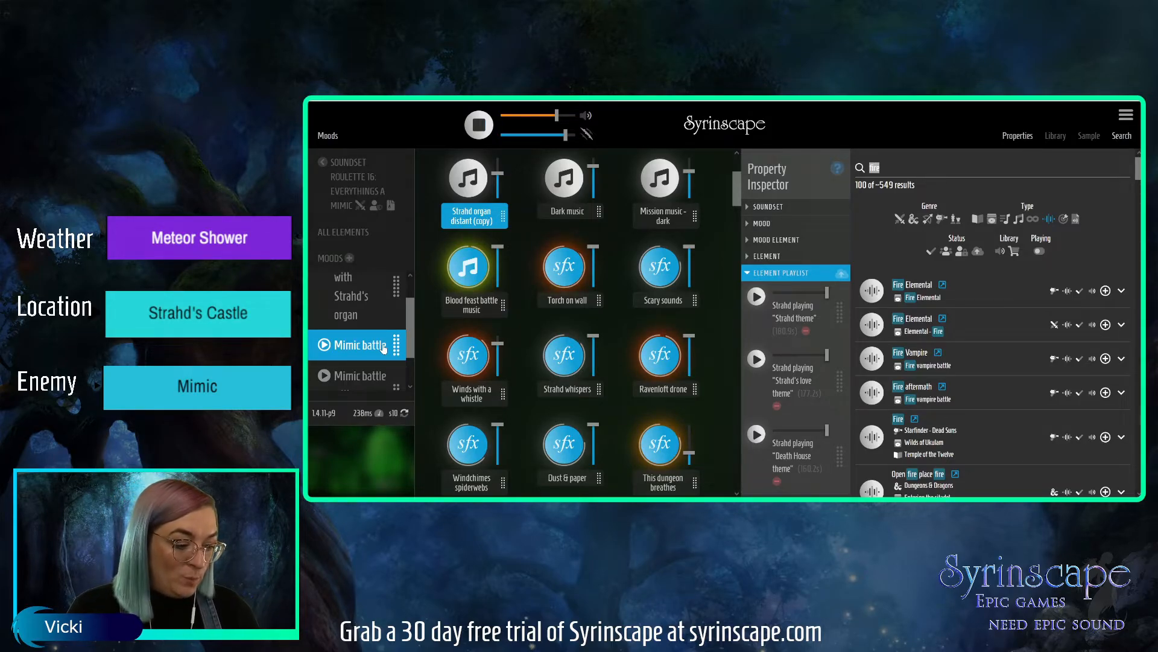
{"action": "left_click_drag", "start_coordinate": [734, 195], "coordinate": [732, 249]}
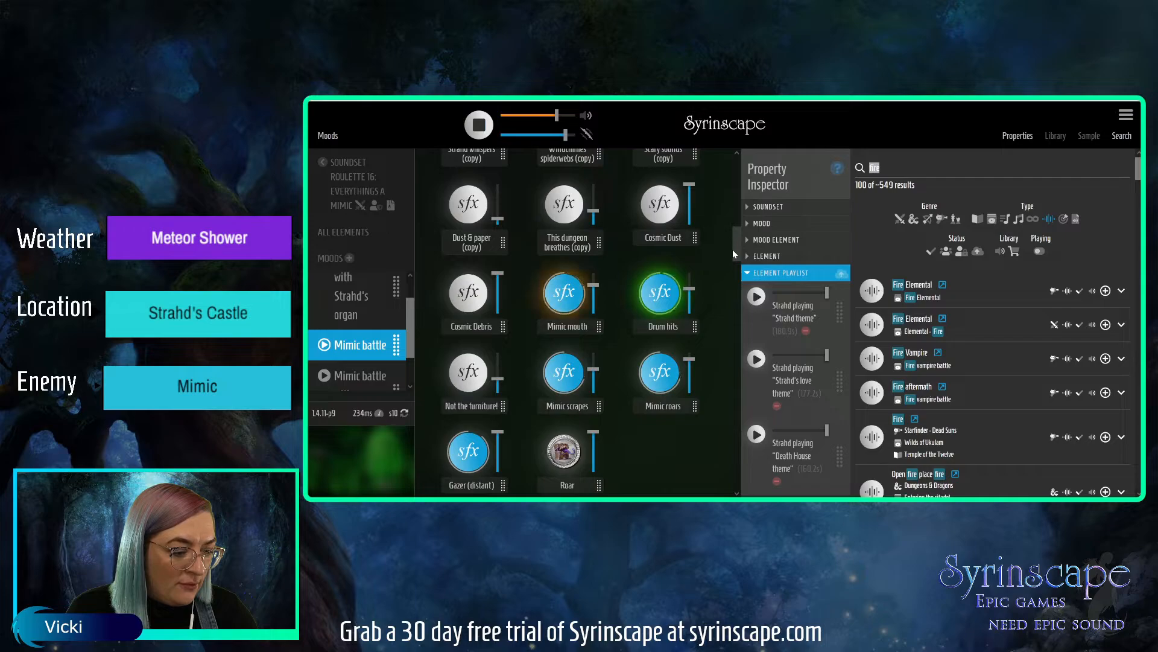
{"action": "mouse_move", "coordinate": [733, 249]}
{"action": "left_mouse_down"}
{"action": "mouse_move", "coordinate": [736, 180]}
{"action": "mouse_move", "coordinate": [736, 254]}
{"action": "left_mouse_up"}
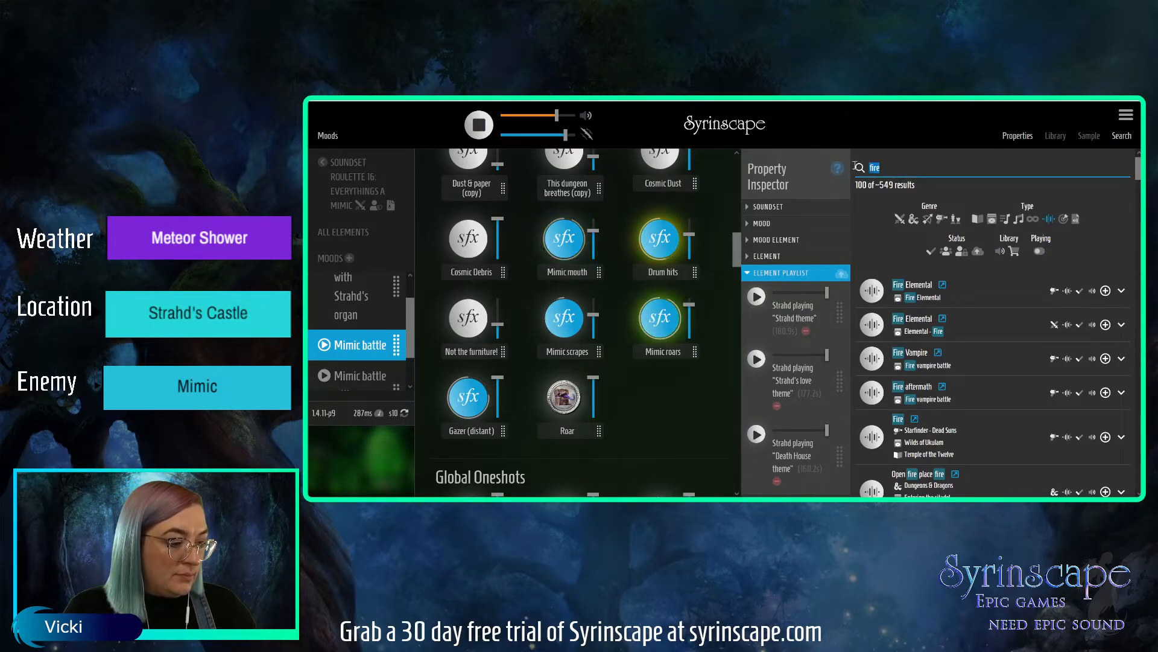
- Search for "barbarian", add the Barbarian sword fighters effect to the soundset and save it in the Mimic battle mood
{"action": "type", "text": "barbarian"}
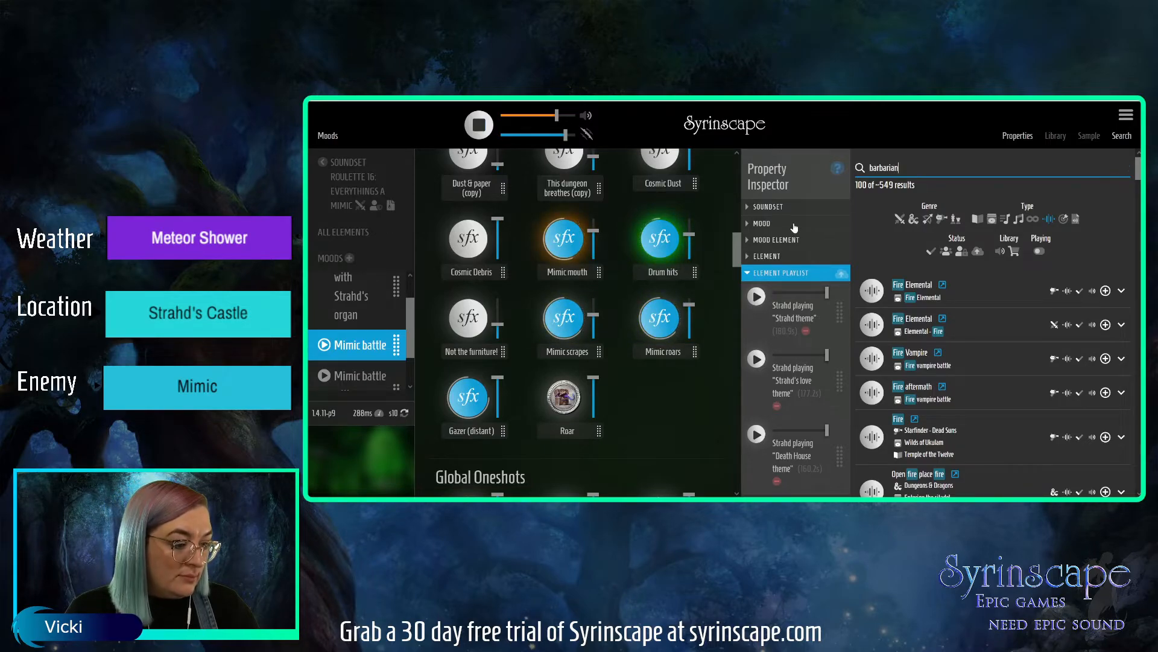
{"action": "left_click", "coordinate": [776, 229]}
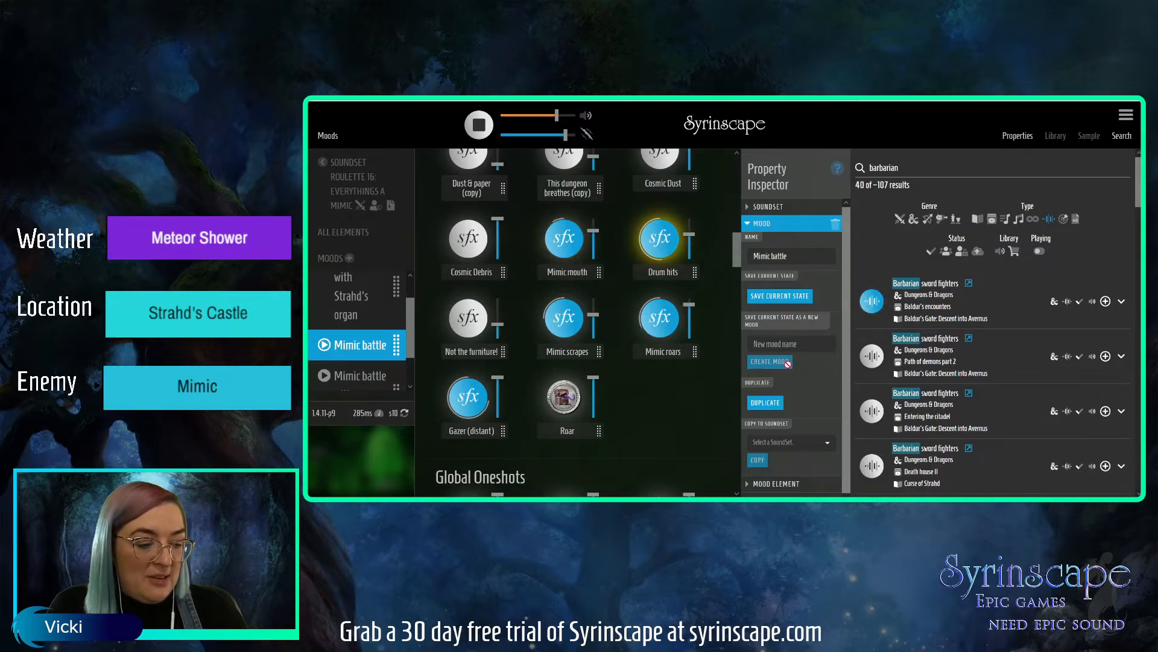
{"action": "left_click", "coordinate": [772, 298]}
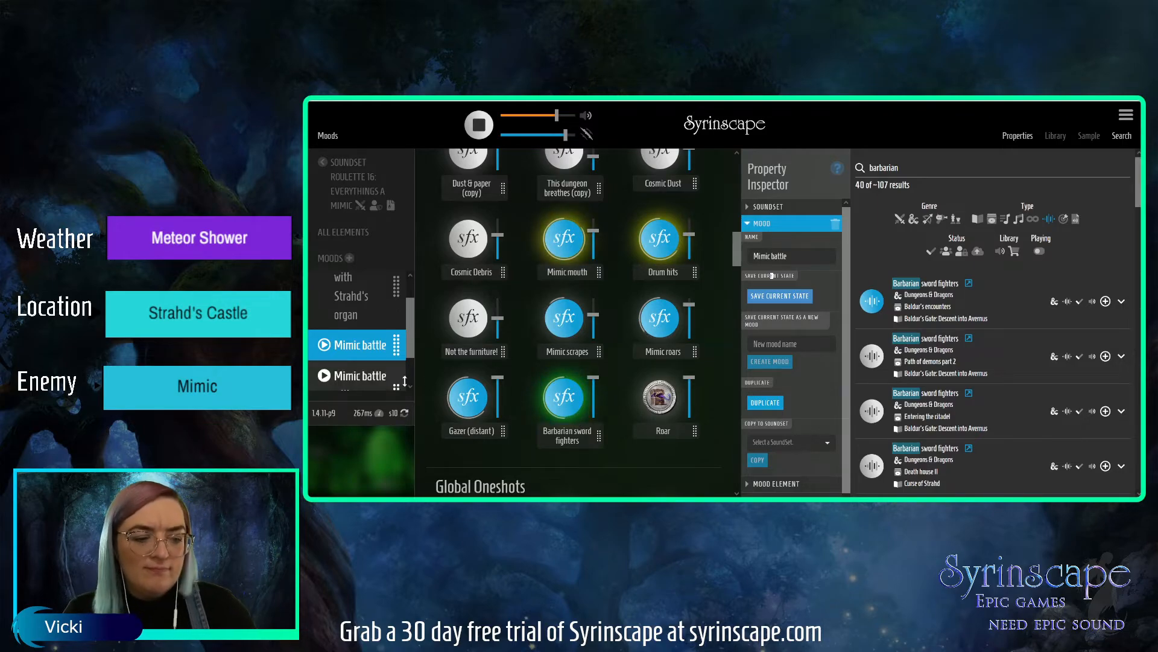
- Play Mimic battle with meteors, start Barbarian sword fighters in it and save the mood's current state
{"action": "scroll", "coordinate": [410, 355], "scroll_direction": "down", "scroll_amount": 1}
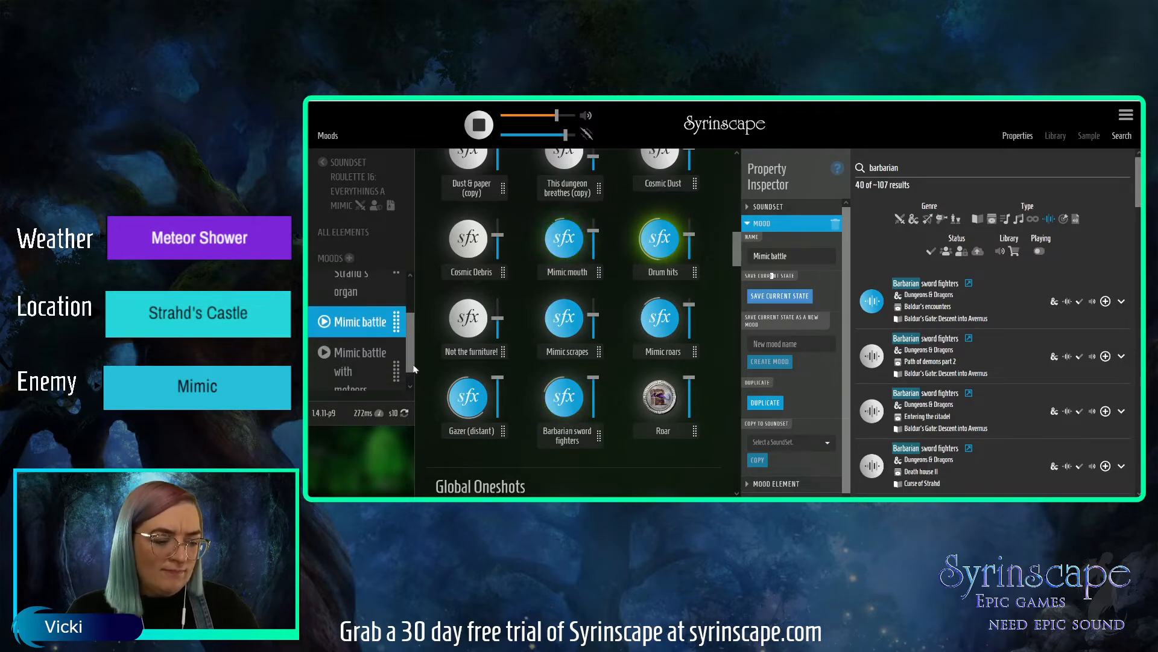
{"action": "left_click", "coordinate": [1121, 136]}
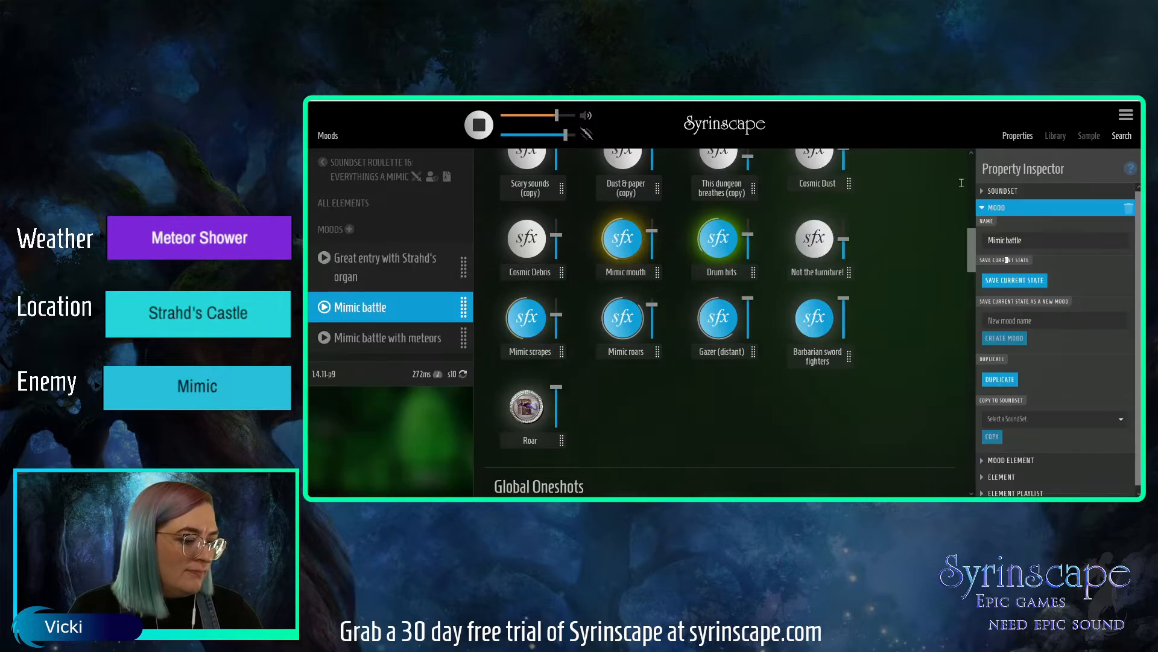
{"action": "scroll", "coordinate": [512, 299], "scroll_direction": "down", "scroll_amount": 3}
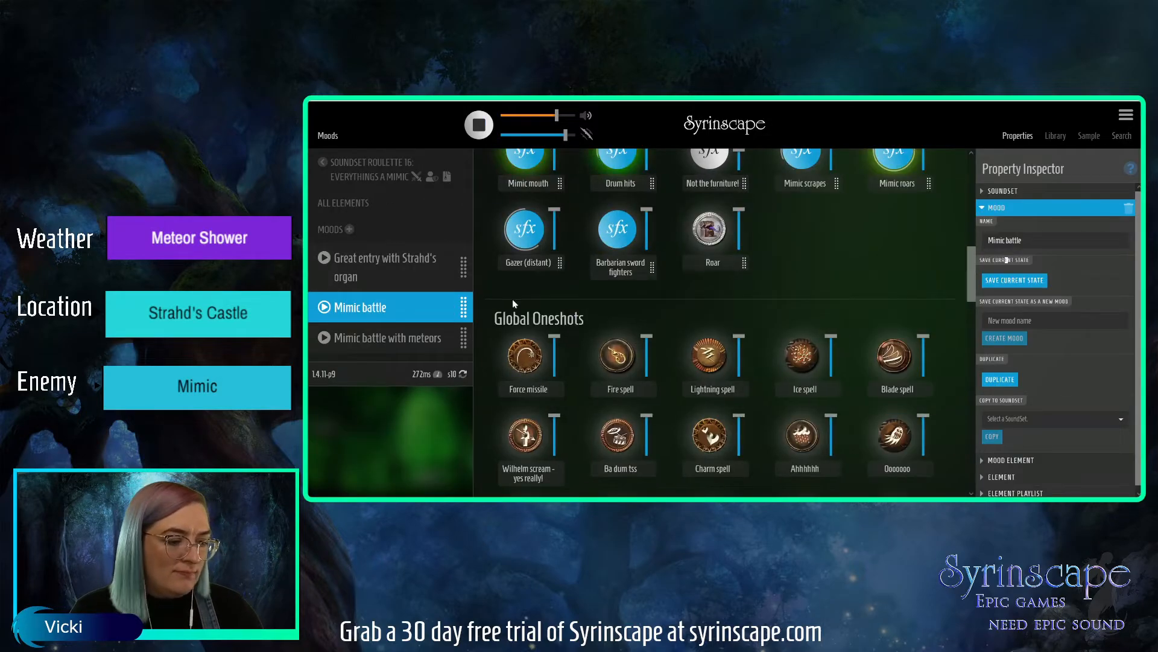
{"action": "left_click", "coordinate": [405, 341]}
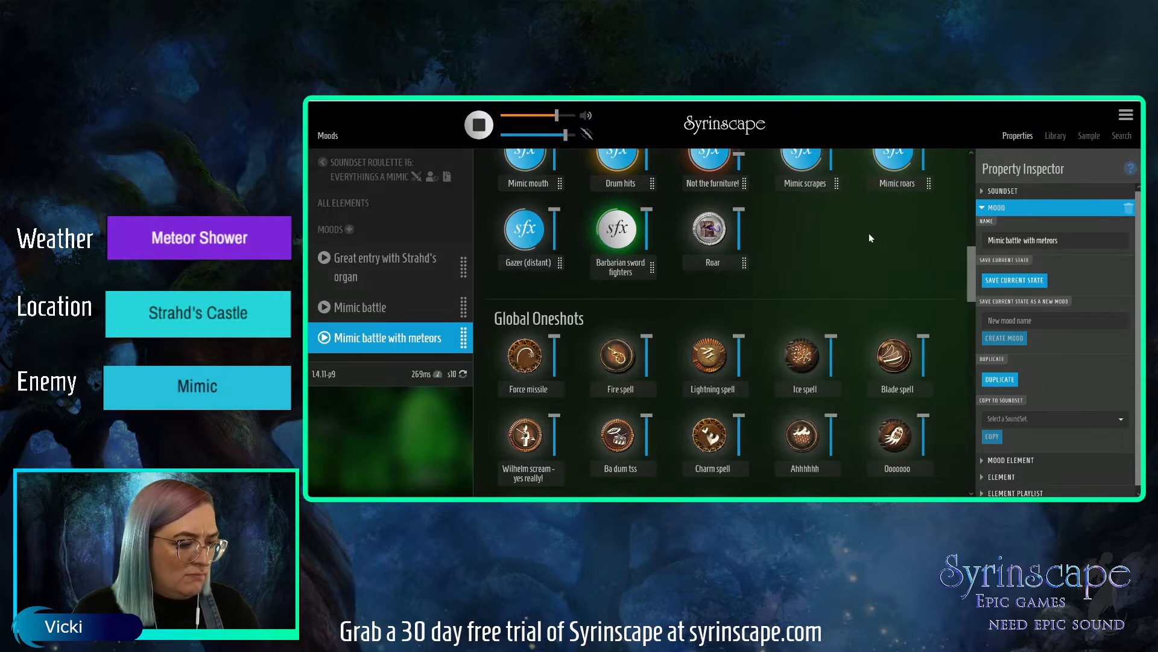
{"action": "left_click", "coordinate": [631, 243]}
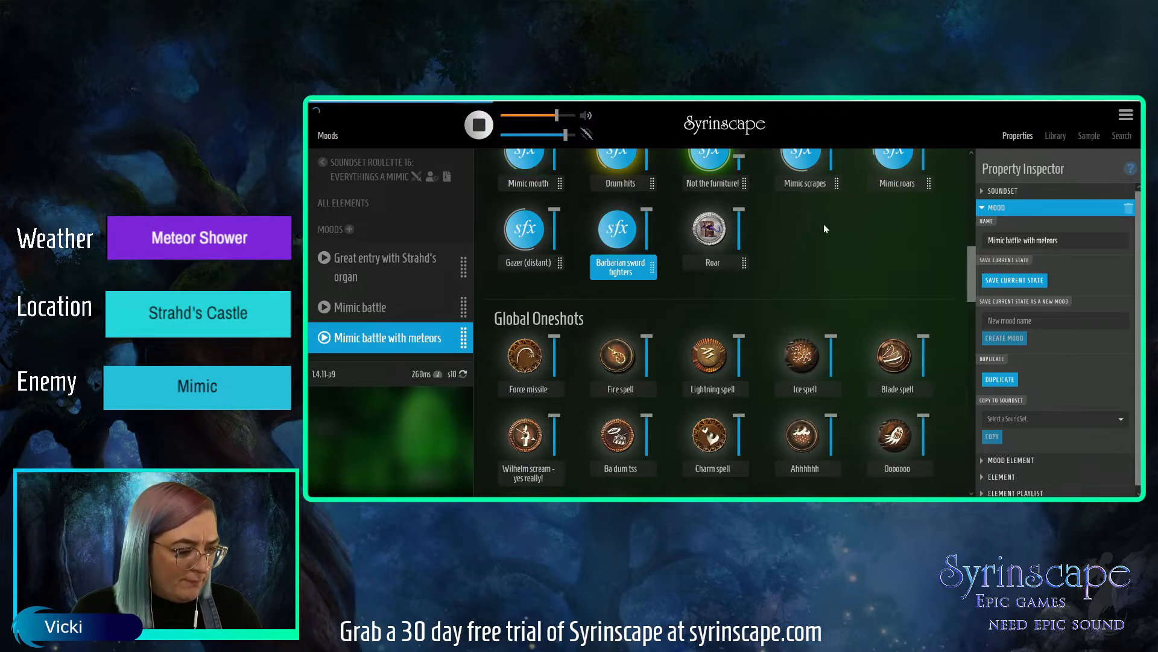
{"action": "left_click_drag", "start_coordinate": [970, 257], "coordinate": [969, 234]}
{"action": "left_click", "coordinate": [1001, 280]}
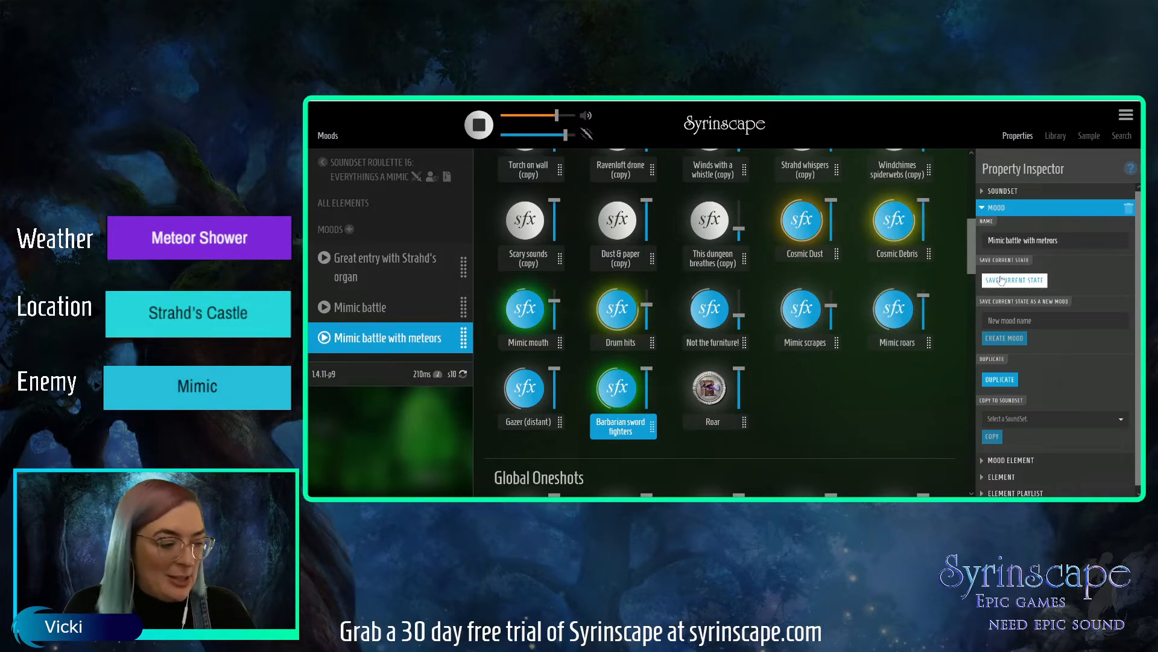
- Search for "fire" and browse through the matching sound effects
{"action": "left_click", "coordinate": [1118, 143]}
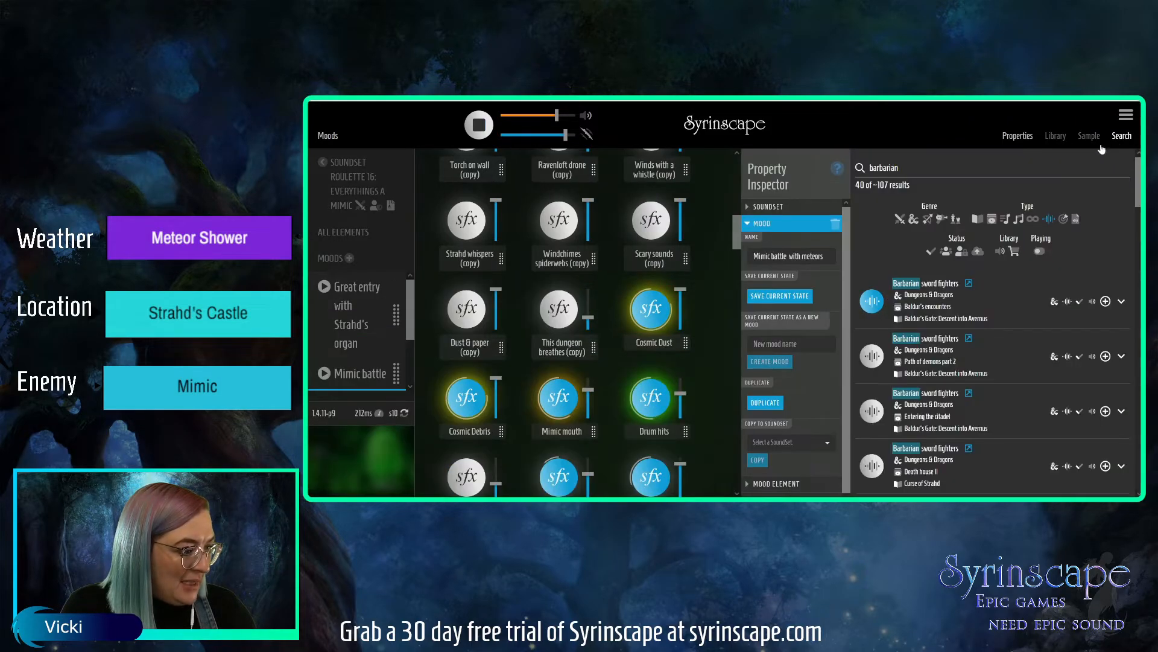
{"action": "left_click", "coordinate": [864, 171]}
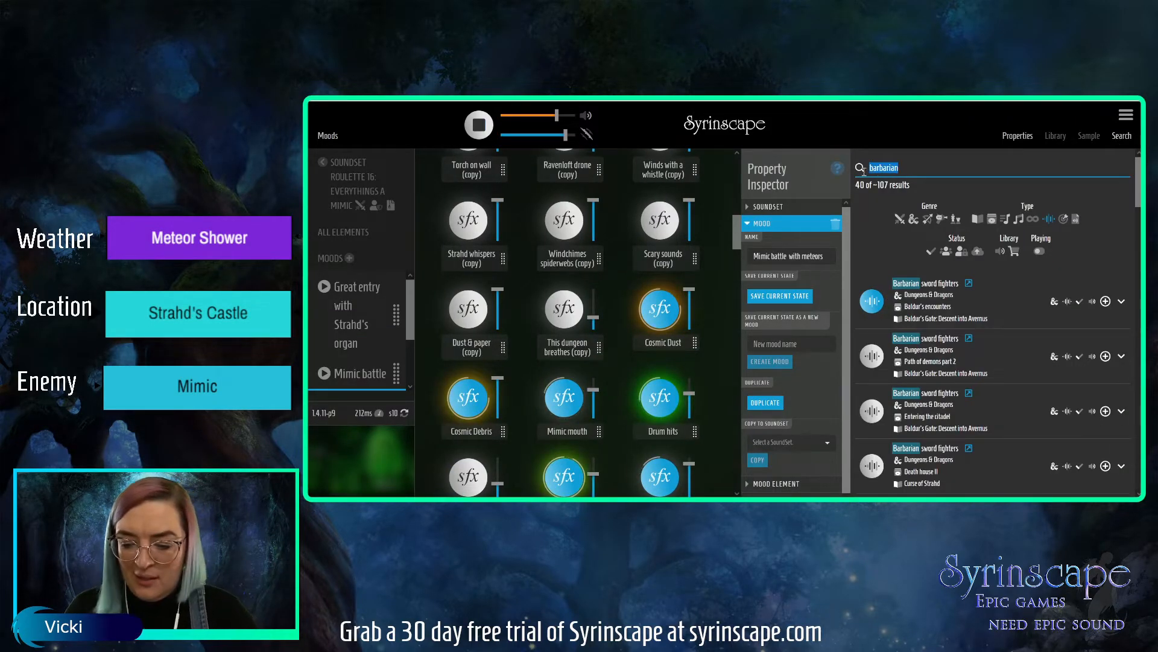
{"action": "type", "text": "fire"}
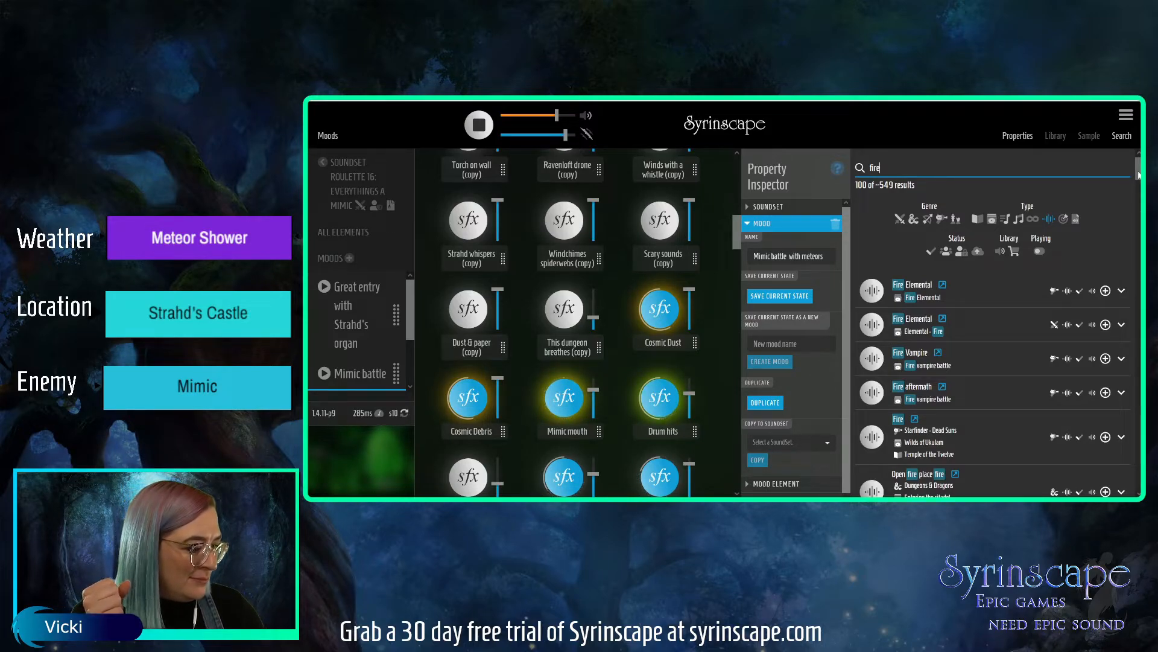
{"action": "left_click_drag", "start_coordinate": [1139, 175], "coordinate": [1135, 268]}
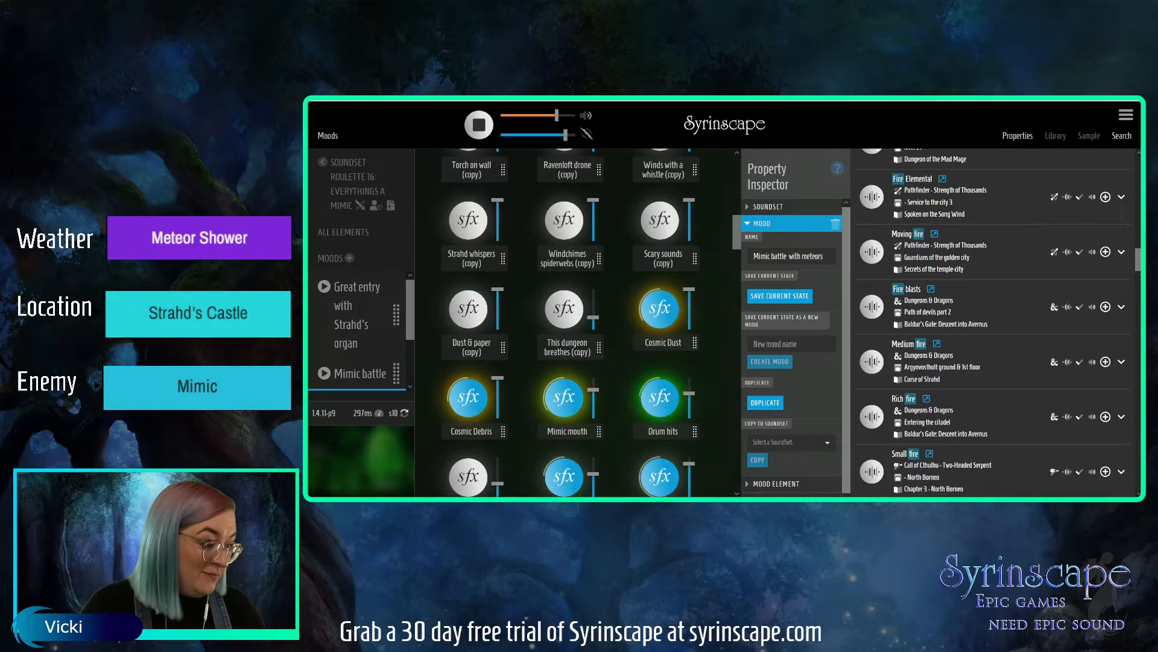
{"action": "left_click_drag", "start_coordinate": [1138, 262], "coordinate": [1137, 162]}
- Search for "asteroid", add Asteroid flyby from Space goblins to the soundset and save it in the Mimic battle with meteors mood
{"action": "left_click_drag", "start_coordinate": [889, 169], "coordinate": [866, 170]}
{"action": "type", "text": "asteroid"}
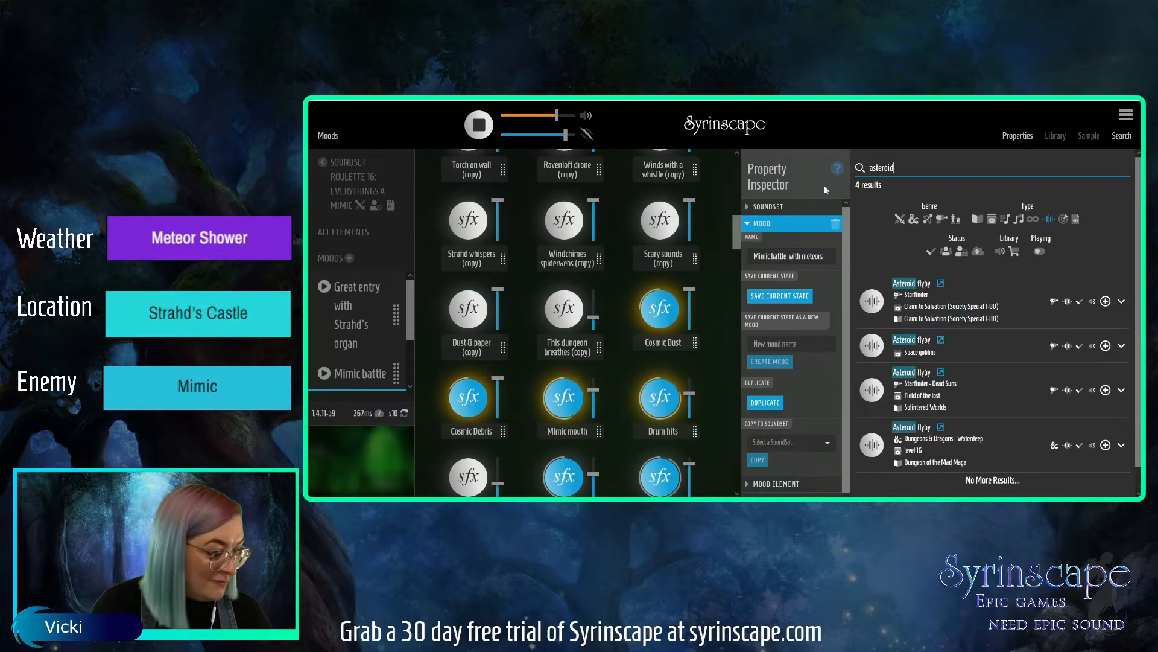
{"action": "left_click", "coordinate": [871, 345]}
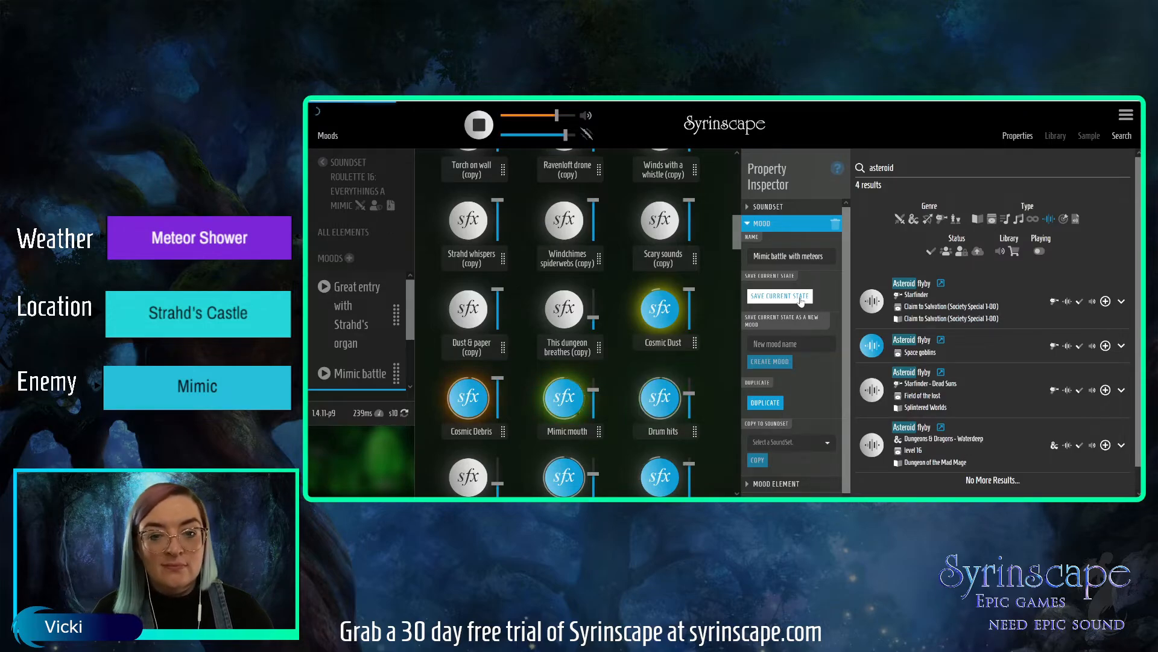
- Search for "plates" and look through the resulting clanking sound effects
{"action": "left_click_drag", "start_coordinate": [907, 166], "coordinate": [871, 167]}
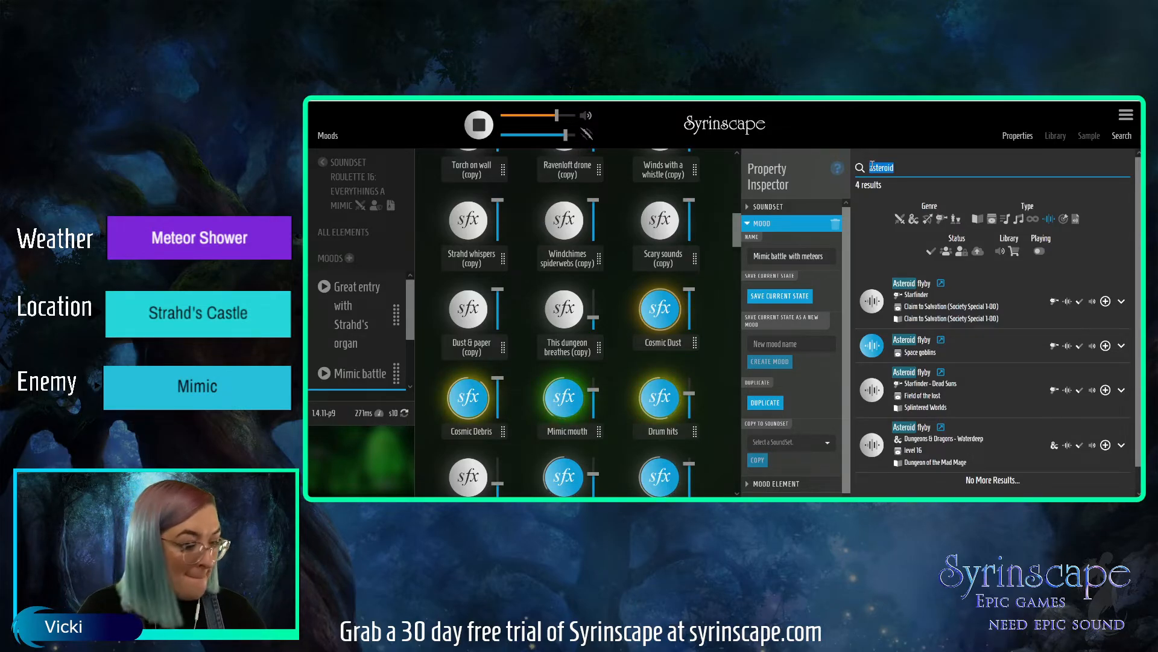
{"action": "key", "text": "BackSpace"}
{"action": "type", "text": "plates"}
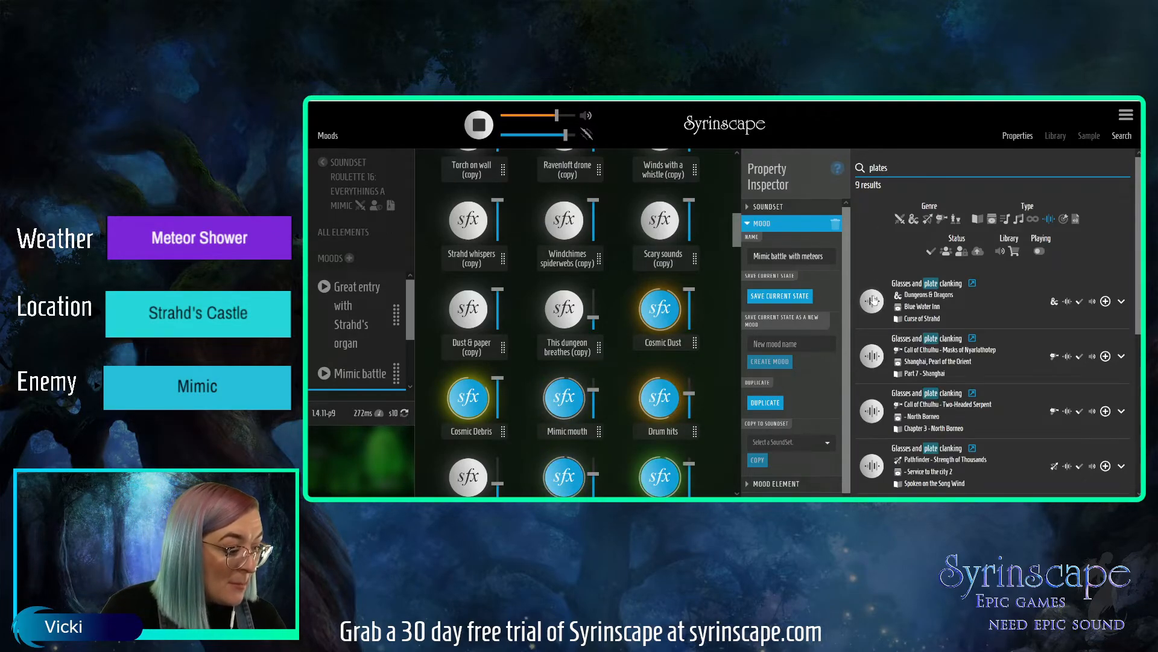
{"action": "scroll", "coordinate": [1045, 283], "scroll_direction": "down", "scroll_amount": 1}
{"action": "scroll", "coordinate": [1045, 287], "scroll_direction": "down", "scroll_amount": 3}
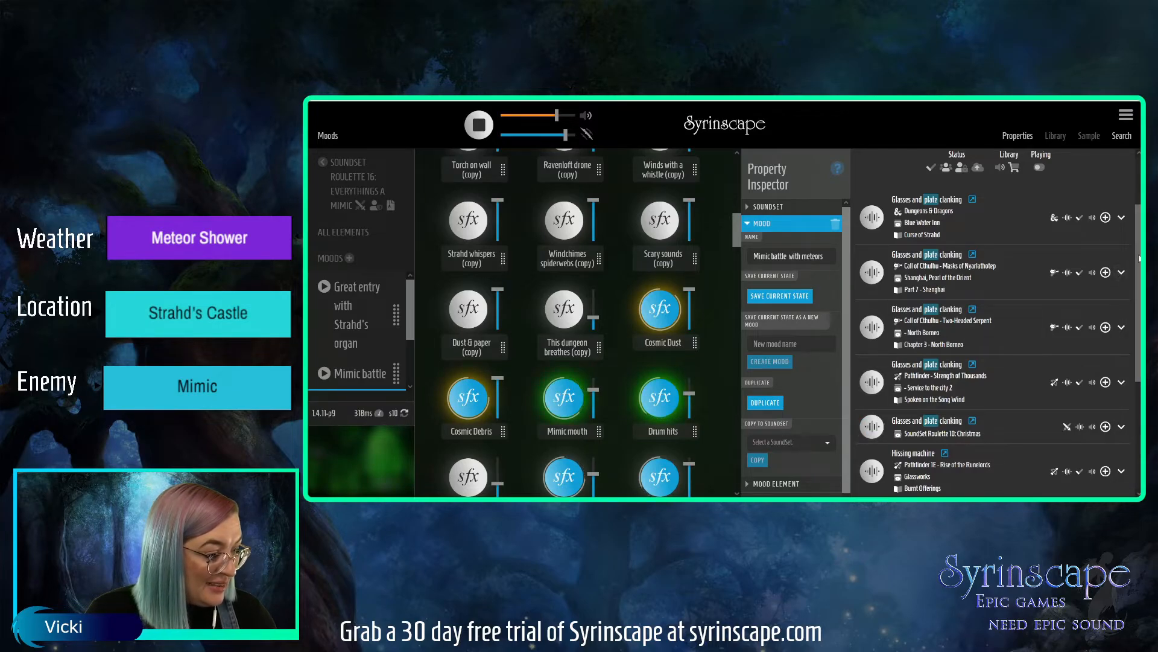
{"action": "scroll", "coordinate": [887, 254], "scroll_direction": "up", "scroll_amount": 3}
- Search for "glass breaking", add Breaking glass from Outbreak to the soundset and save it in the Mimic battle with meteors mood
{"action": "left_click_drag", "start_coordinate": [895, 160], "coordinate": [864, 163]}
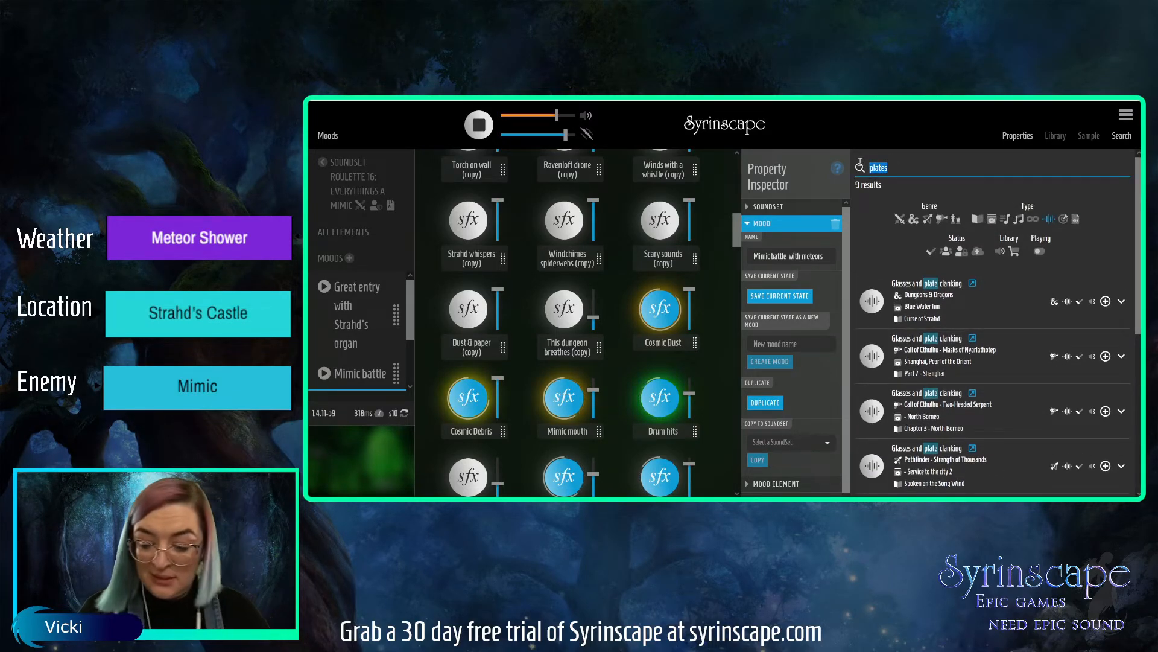
{"action": "type", "text": "glass breakin"}
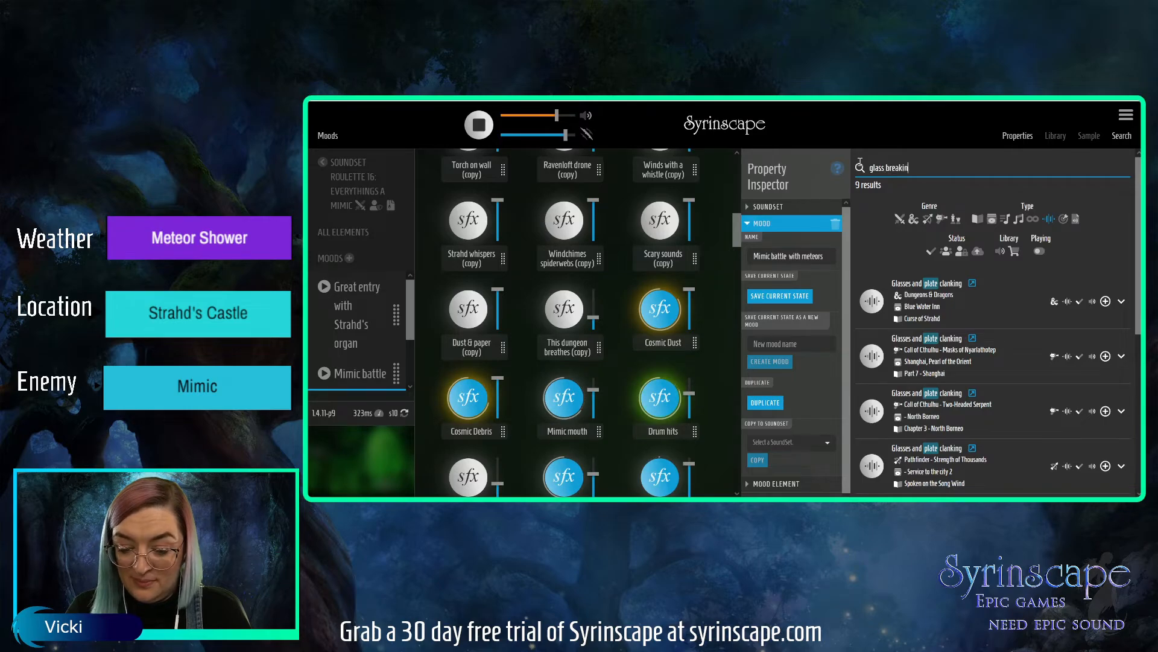
{"action": "type", "text": "g"}
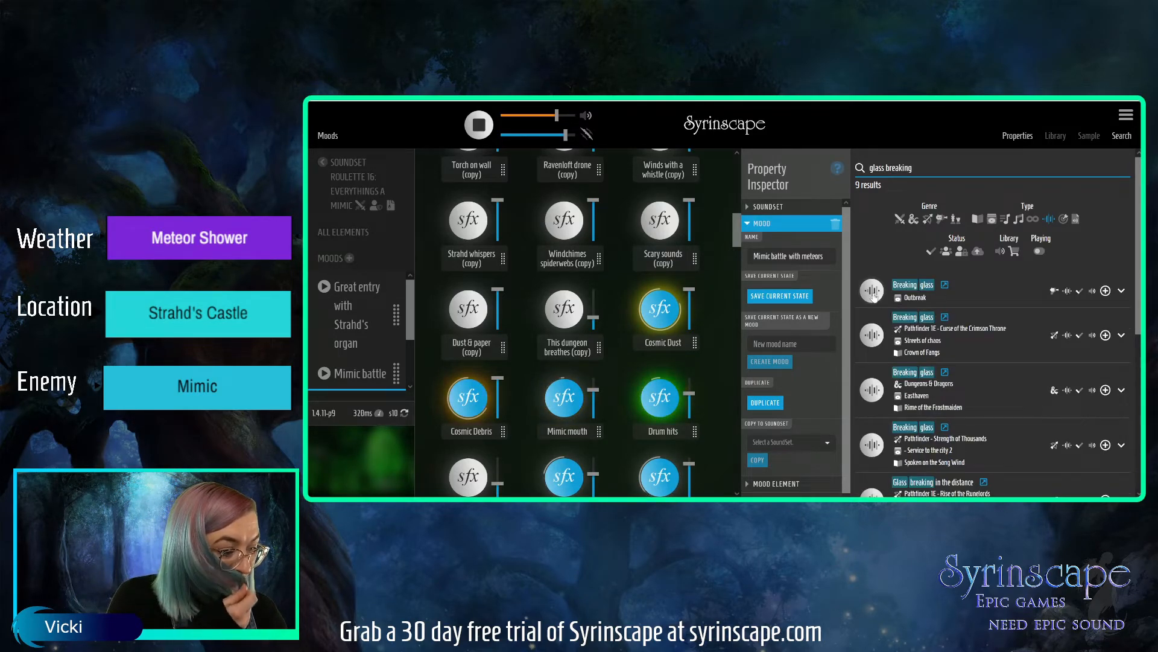
{"action": "left_click", "coordinate": [872, 293]}
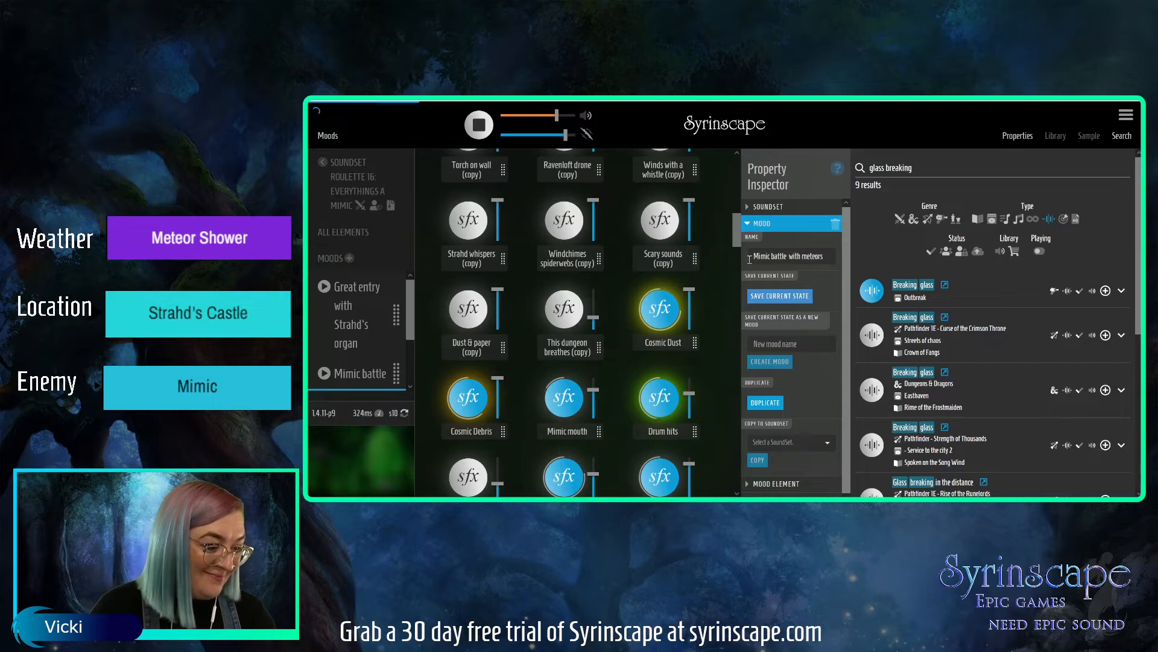
- Open the element properties of Asteroid flyby in the soundset and look through its reverb presets
{"action": "left_click_drag", "start_coordinate": [736, 238], "coordinate": [736, 264]}
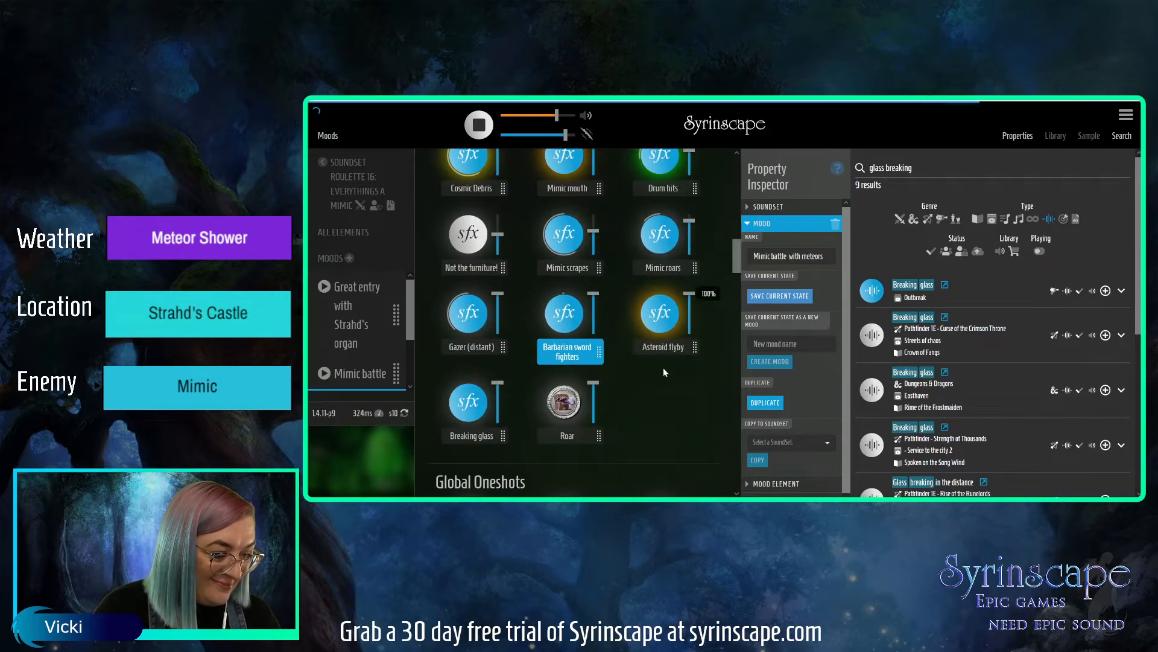
{"action": "left_click", "coordinate": [691, 348]}
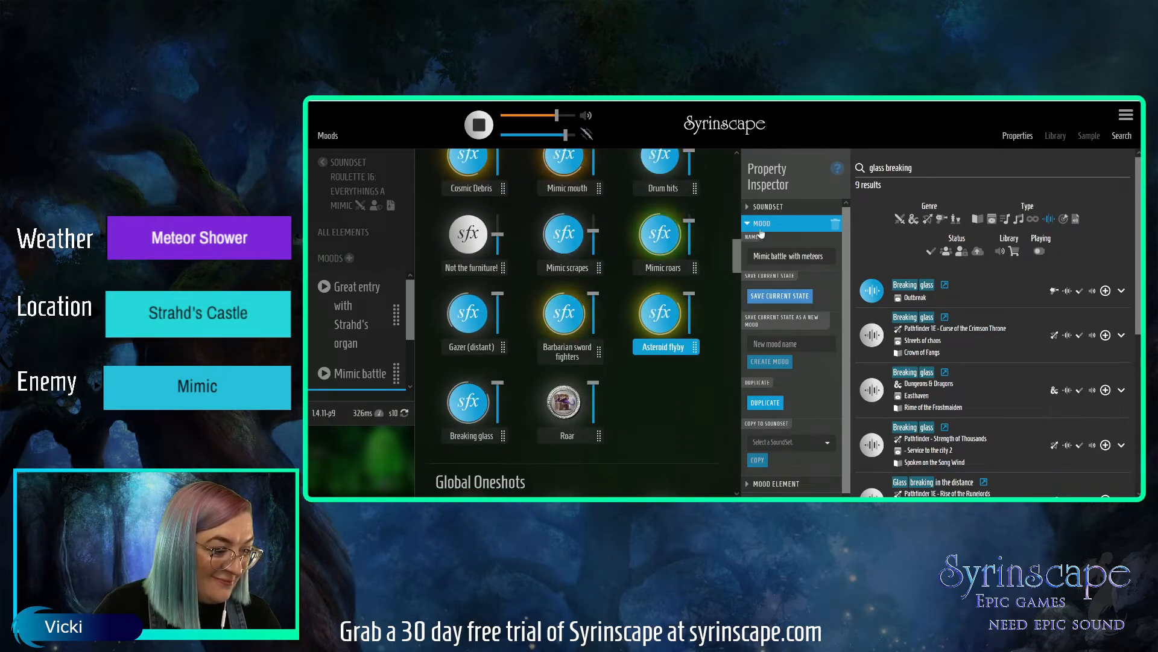
{"action": "left_click", "coordinate": [761, 225]}
{"action": "left_click", "coordinate": [763, 257]}
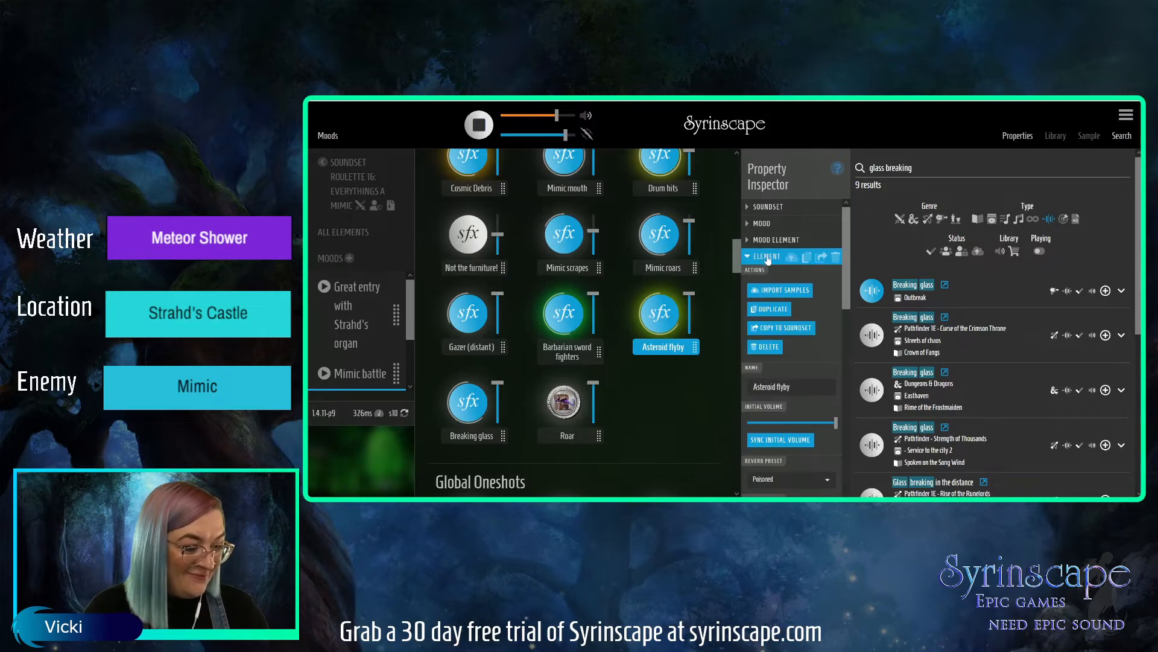
{"action": "left_click_drag", "start_coordinate": [845, 273], "coordinate": [834, 343]}
{"action": "left_click", "coordinate": [827, 335]}
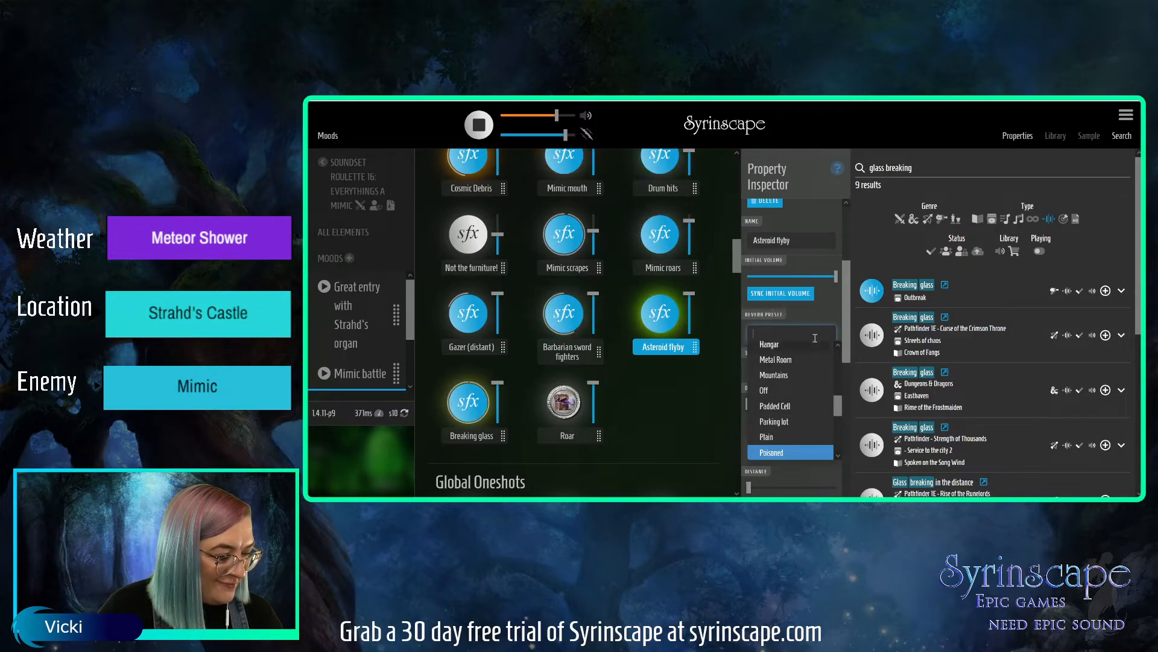
{"action": "left_click", "coordinate": [816, 314]}
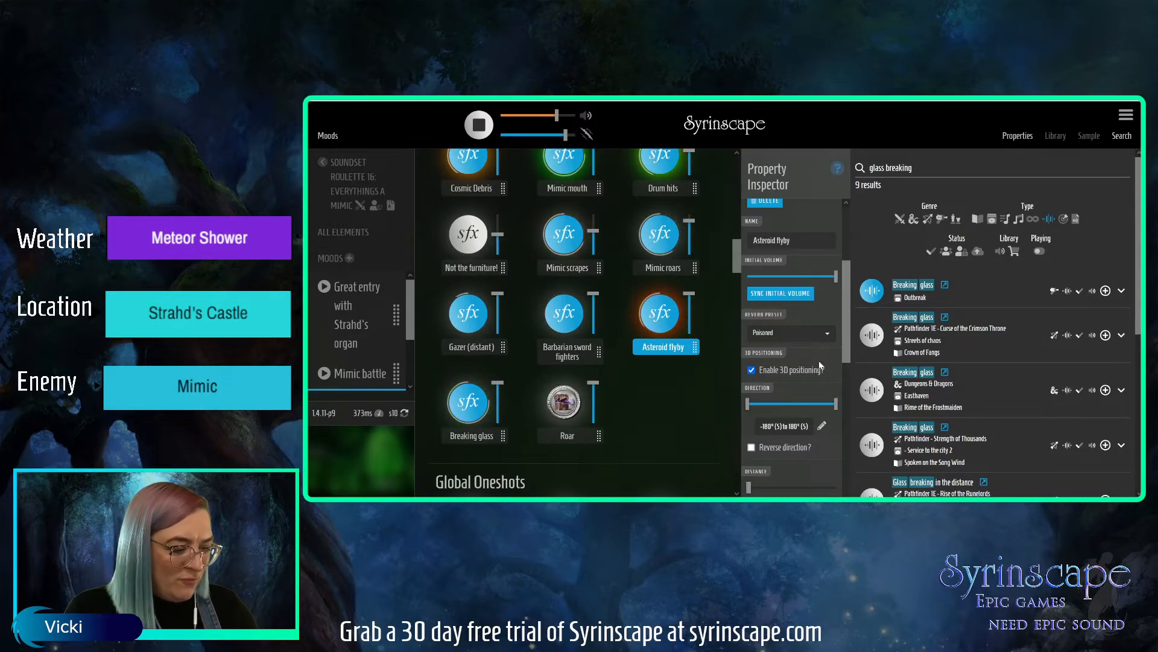
- Review Asteroid flyby's 3D positioning, distance, speed, play order and sample delay settings
{"action": "scroll", "coordinate": [845, 342], "scroll_direction": "down", "scroll_amount": 3}
{"action": "scroll", "coordinate": [843, 358], "scroll_direction": "down", "scroll_amount": 4}
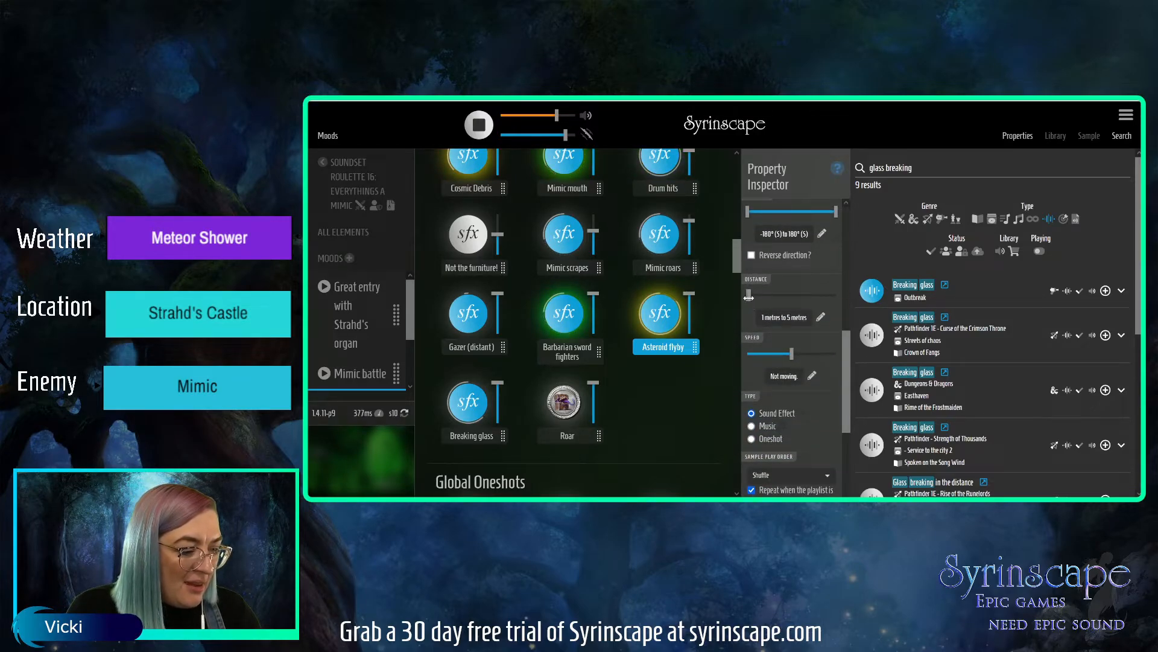
{"action": "left_click_drag", "start_coordinate": [791, 354], "coordinate": [839, 415]}
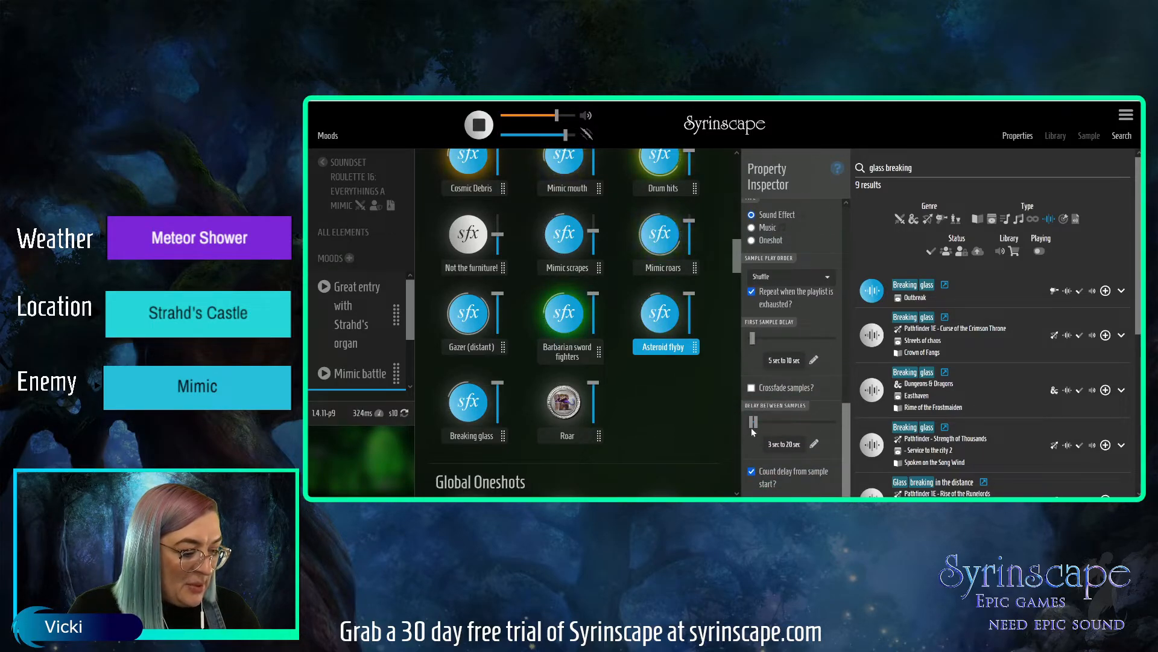
{"action": "left_click_drag", "start_coordinate": [751, 427], "coordinate": [755, 428]}
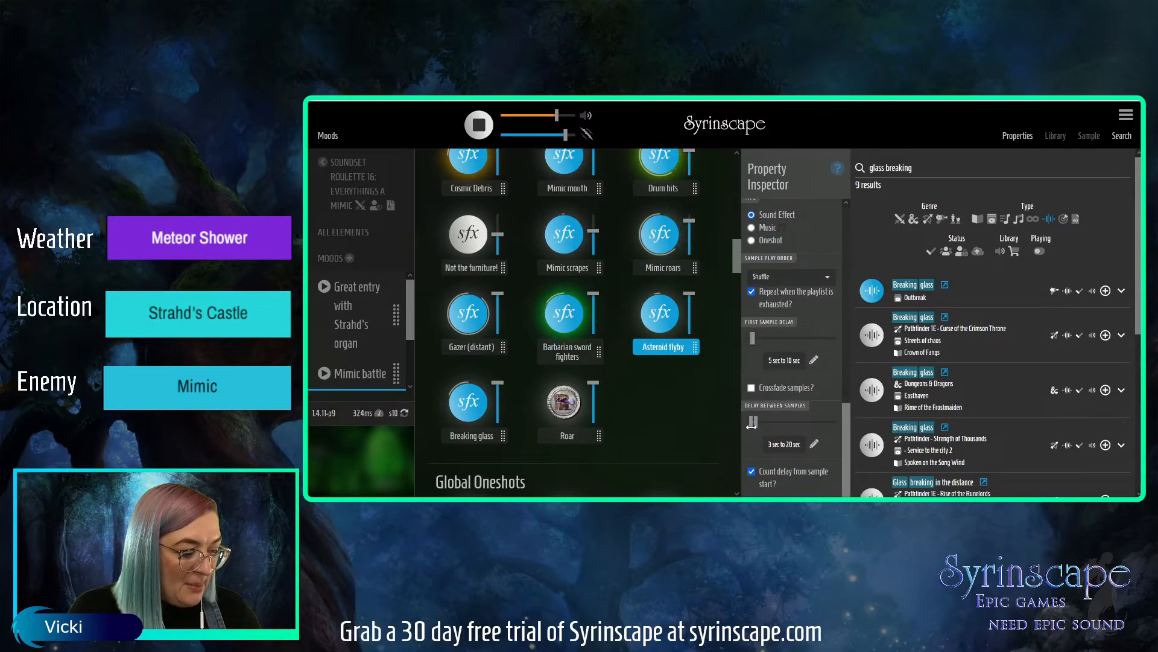
{"action": "left_click_drag", "start_coordinate": [849, 403], "coordinate": [849, 204]}
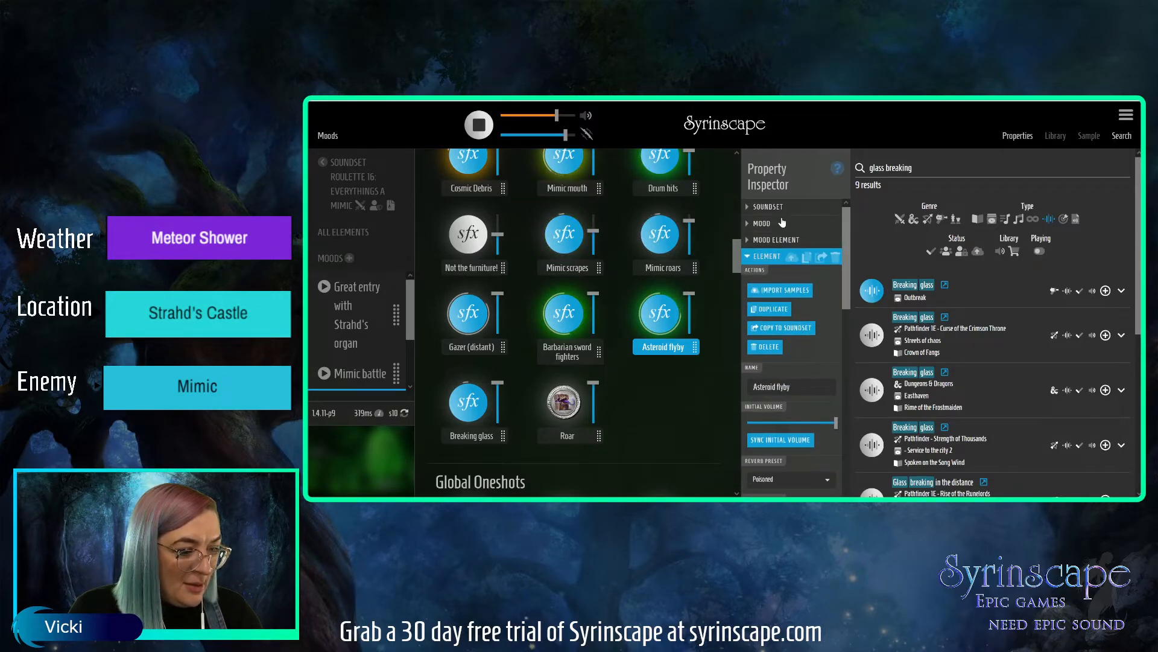
- Save the current state of the Mimic battle with meteors mood
{"action": "left_click", "coordinate": [762, 225]}
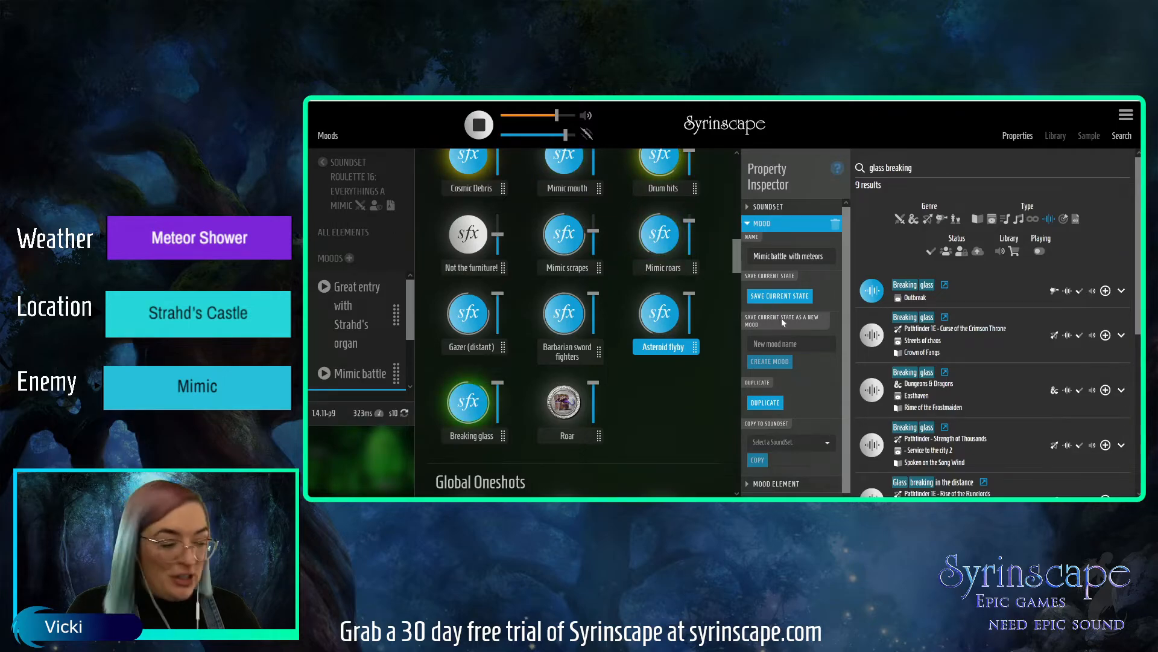
{"action": "left_click", "coordinate": [780, 296]}
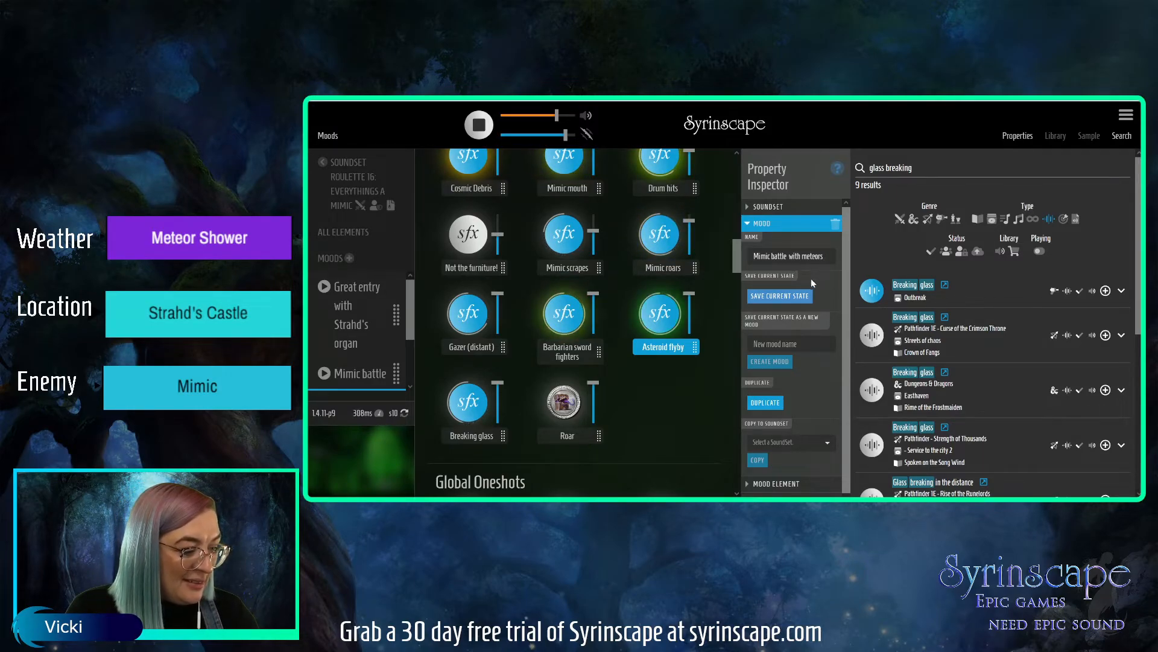
{"action": "left_click", "coordinate": [800, 302]}
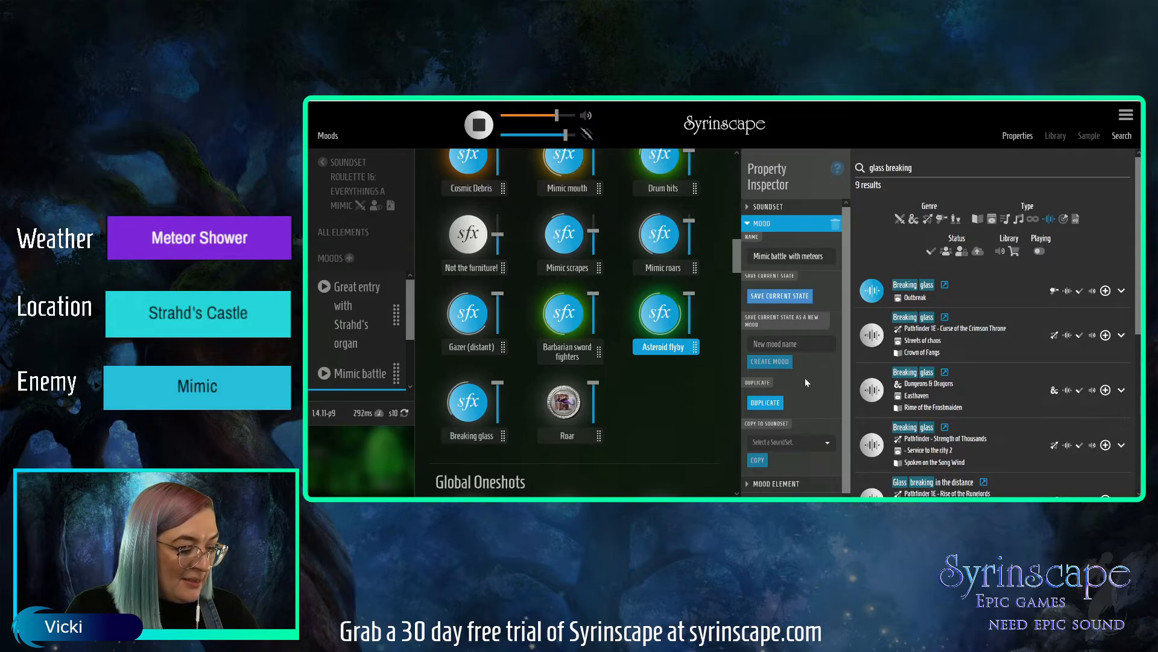
- Search the sound effects for "asteroid" again
{"action": "left_click", "coordinate": [919, 168]}
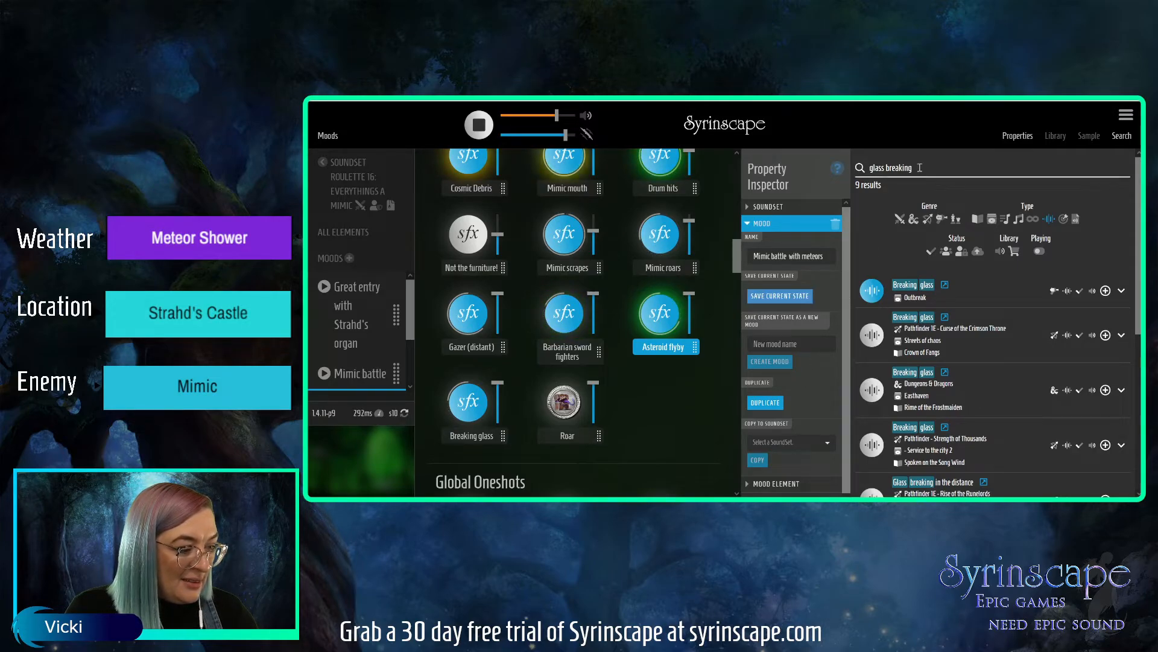
{"action": "key", "text": "ctrl+a"}
{"action": "type", "text": "as"}
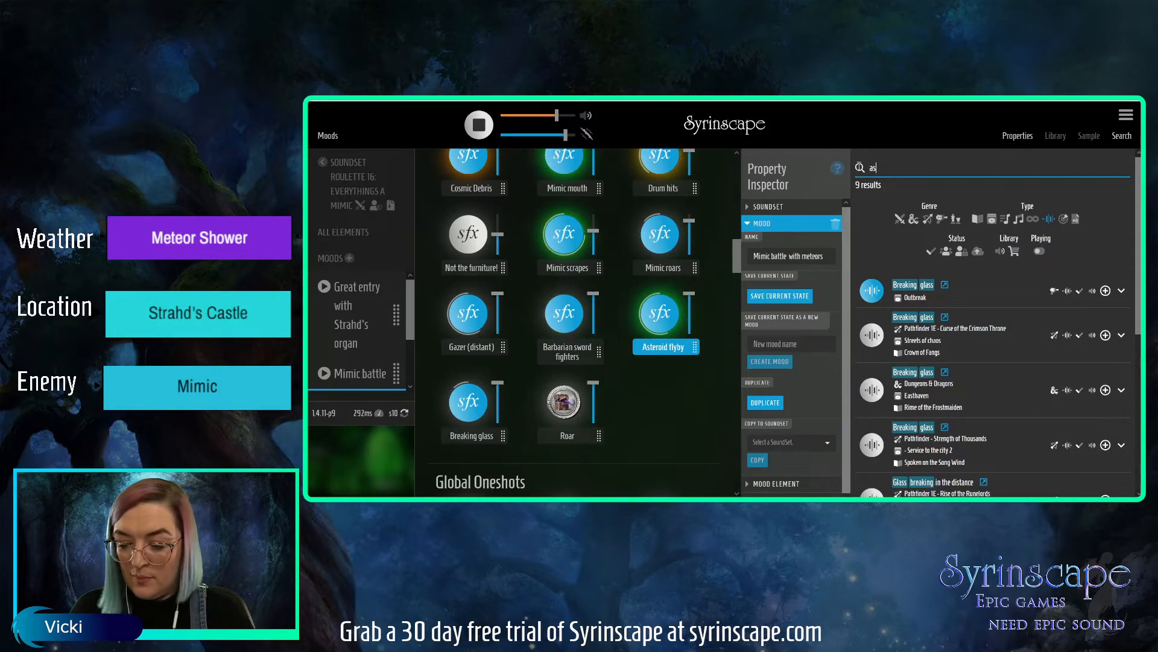
{"action": "type", "text": "teroid"}
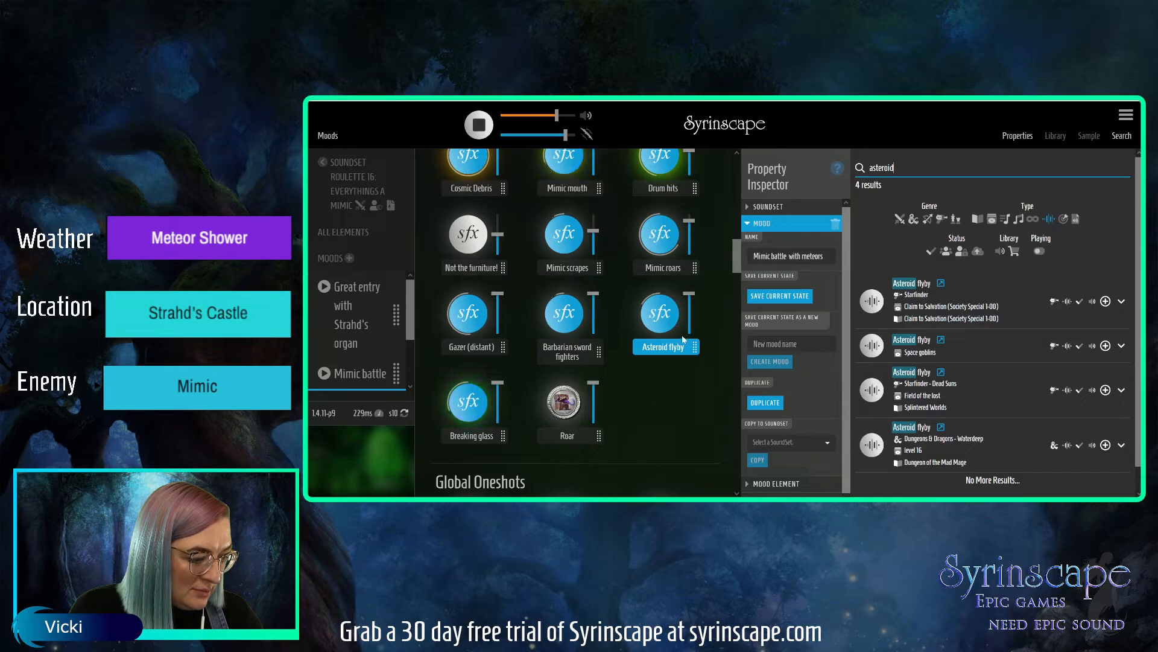
- Set the reverb preset of the Asteroid flyby element to Stone Dungeon
{"action": "left_click", "coordinate": [755, 225]}
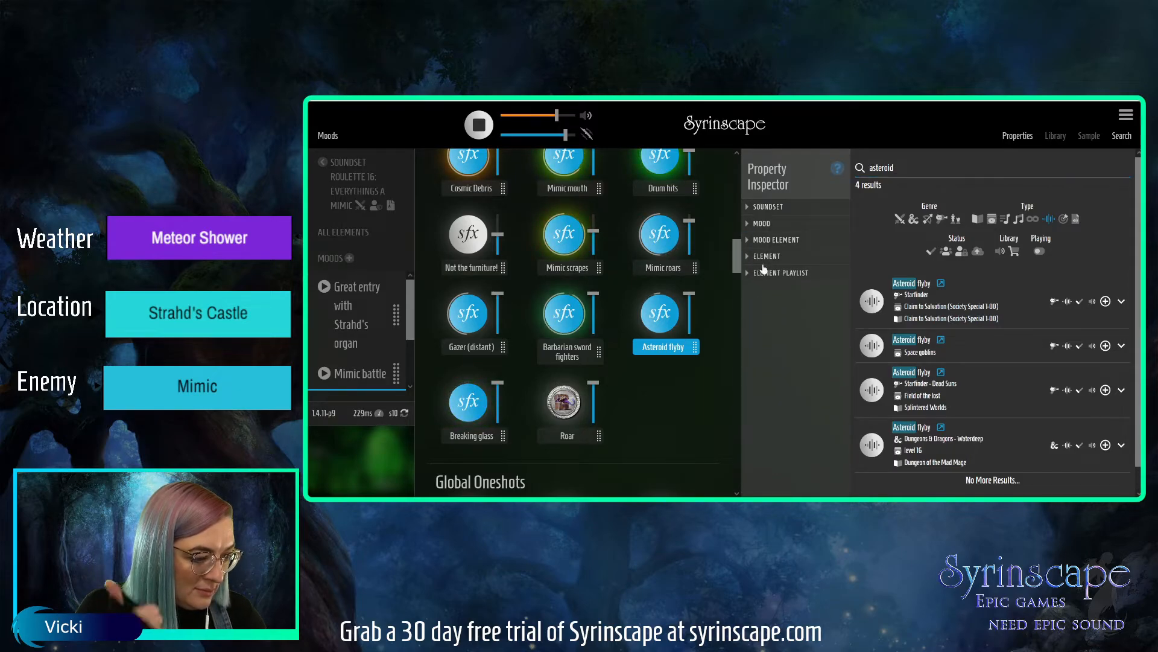
{"action": "left_click", "coordinate": [765, 257]}
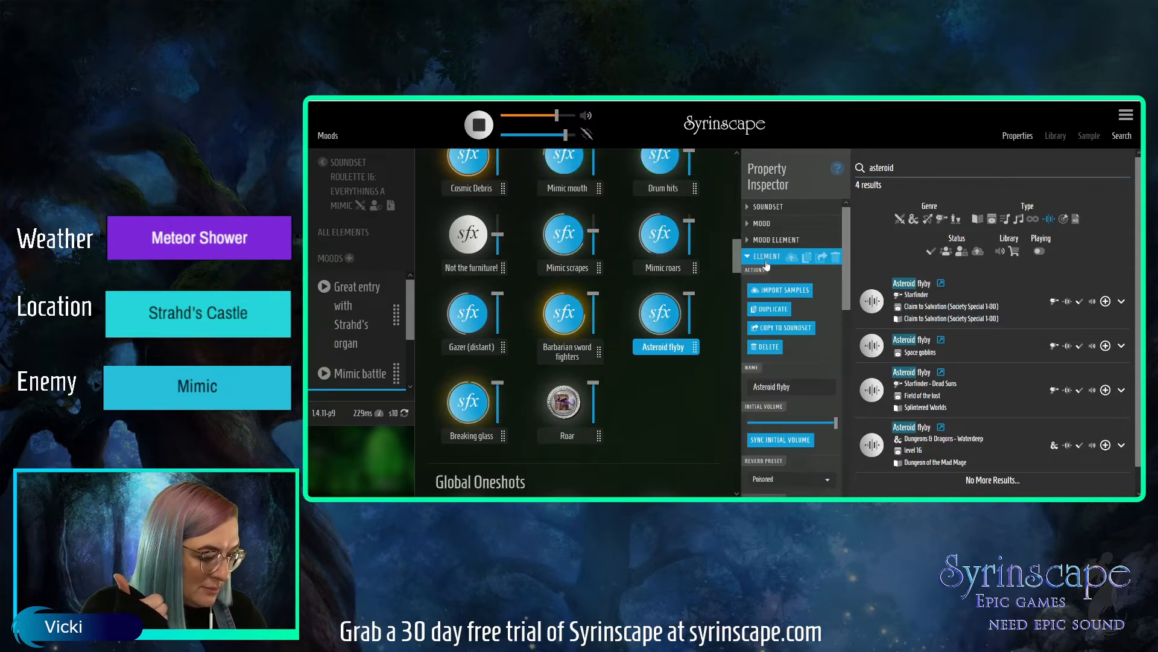
{"action": "left_click", "coordinate": [828, 479]}
{"action": "mouse_move", "coordinate": [839, 422]}
{"action": "left_mouse_down"}
{"action": "mouse_move", "coordinate": [839, 397]}
{"action": "mouse_move", "coordinate": [831, 444]}
{"action": "left_mouse_up"}
{"action": "left_click", "coordinate": [797, 426]}
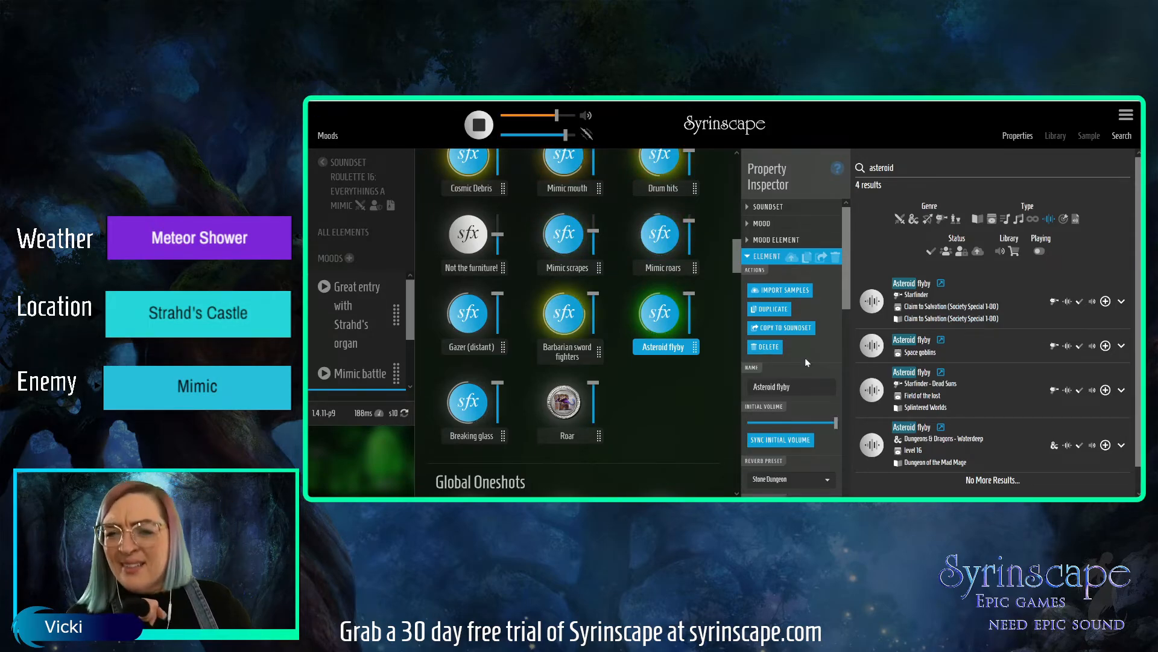
- Return to the Mimic battle with meteors mood's properties and save its current state with the changed Asteroid flyby
{"action": "left_click", "coordinate": [766, 257]}
{"action": "left_click", "coordinate": [762, 224]}
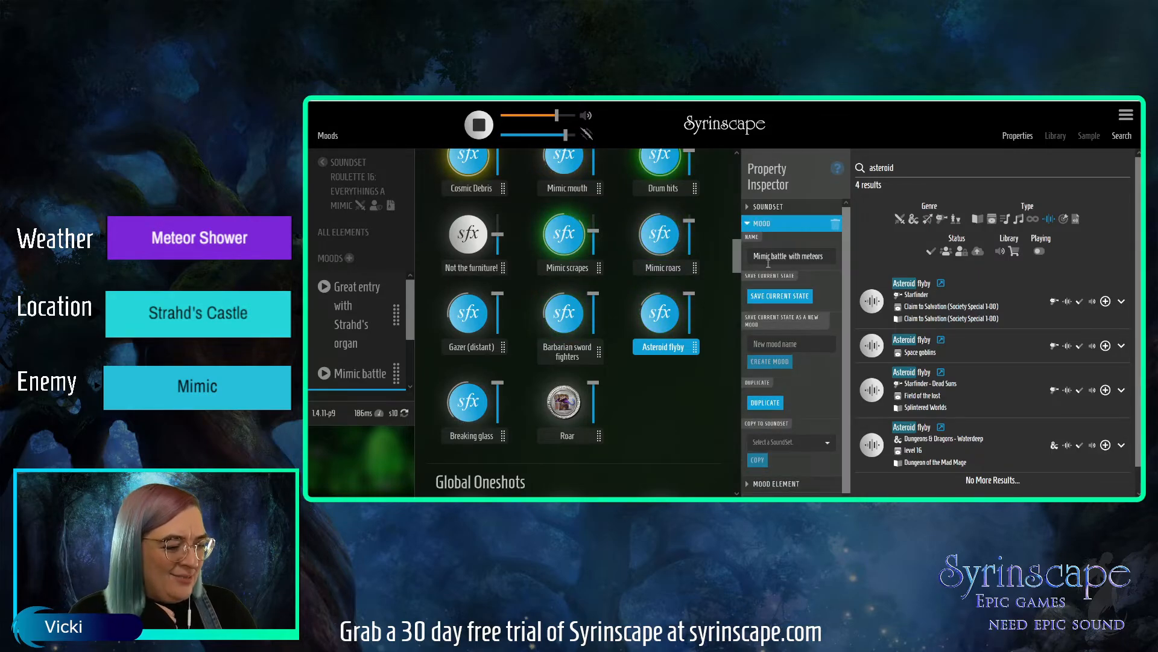
{"action": "left_click", "coordinate": [780, 296]}
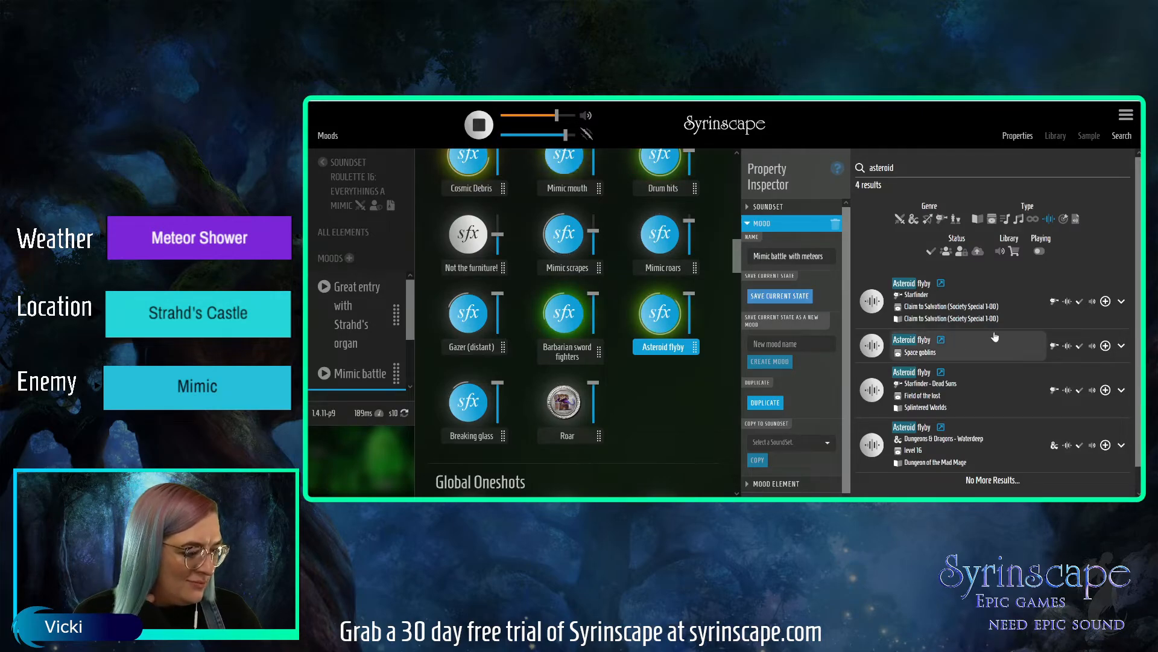
{"action": "scroll", "coordinate": [995, 336], "scroll_direction": "down", "scroll_amount": 1}
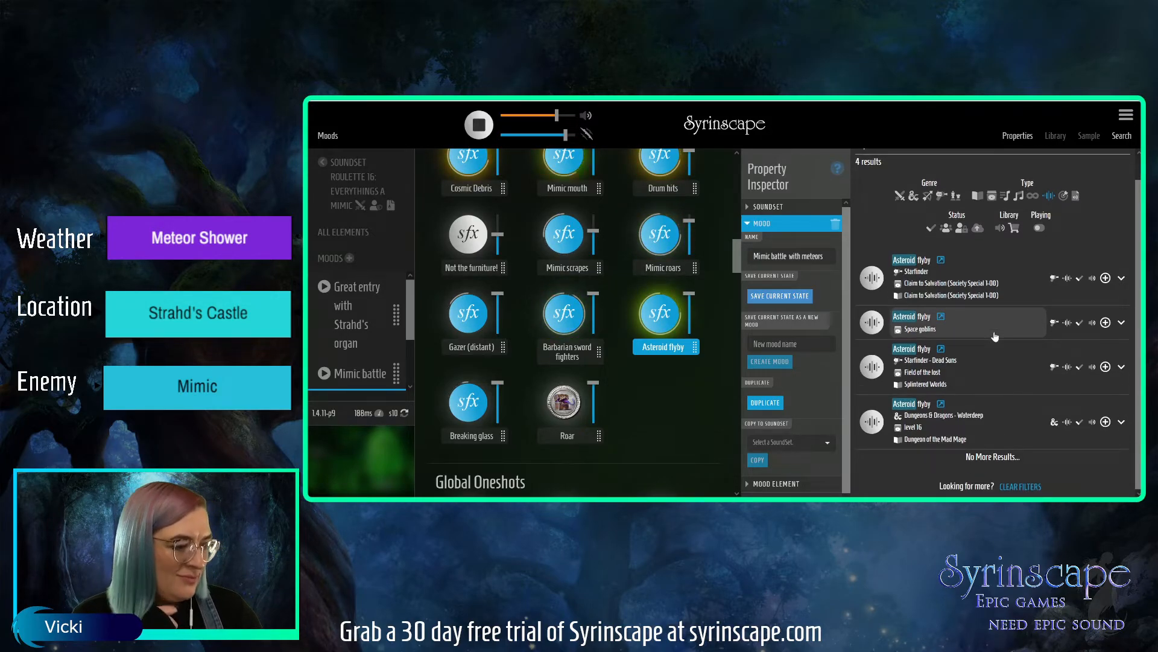
{"action": "scroll", "coordinate": [995, 336], "scroll_direction": "up", "scroll_amount": 1}
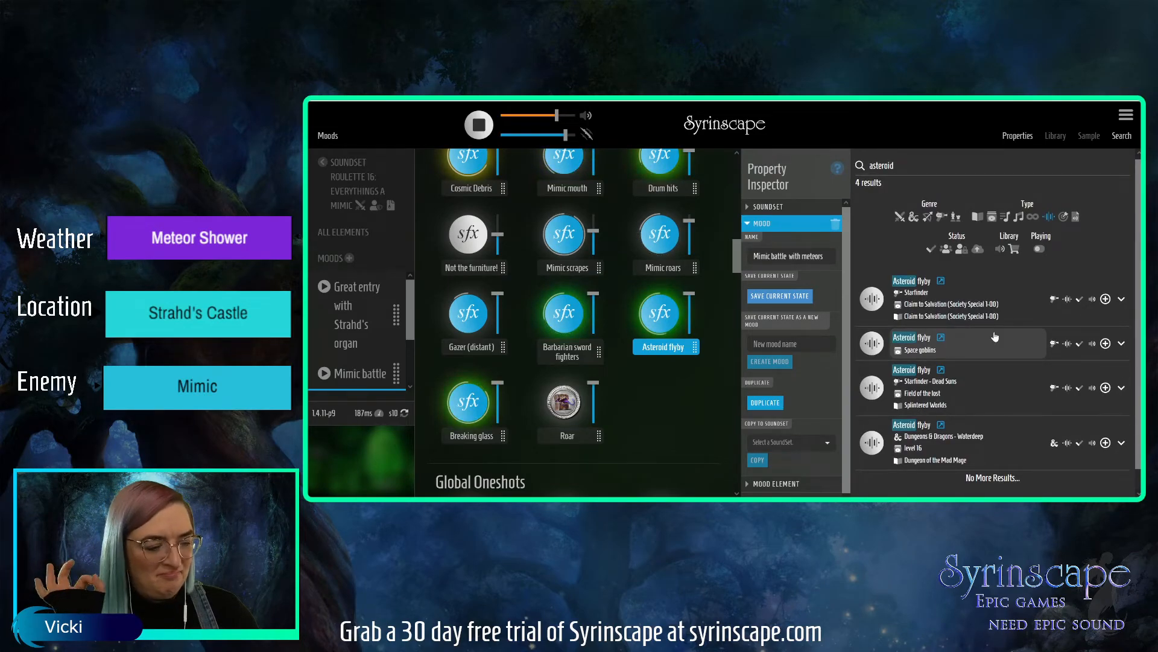
- Save the current state of the Mimic battle with meteors mood again, and close the search results and property inspector
{"action": "left_click", "coordinate": [759, 295]}
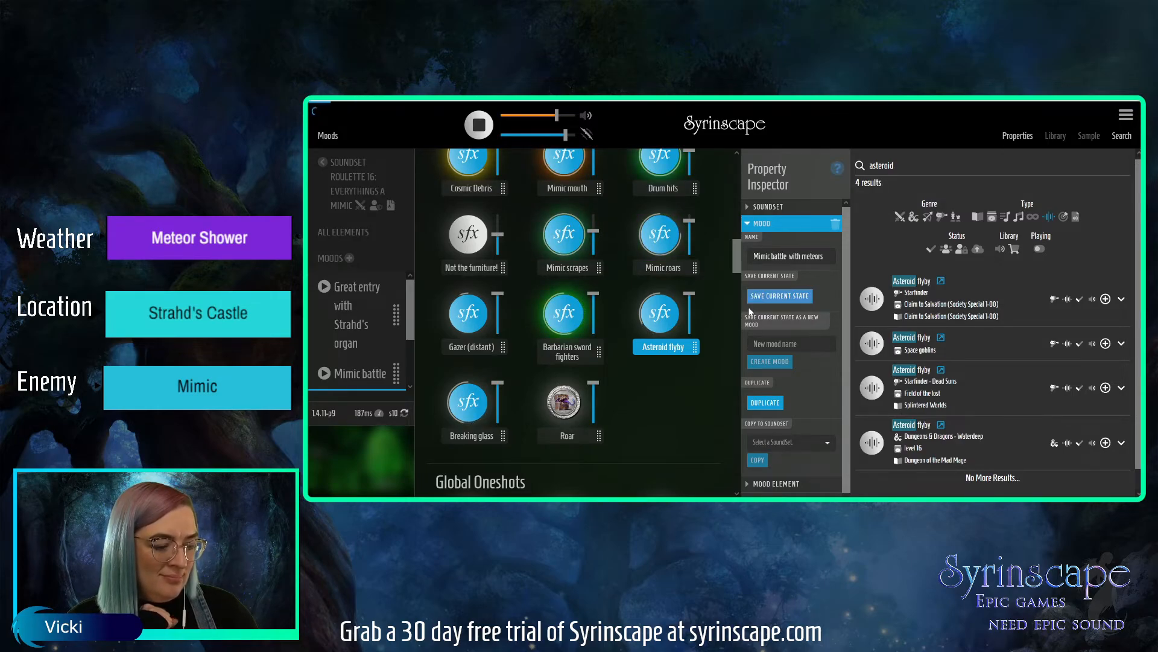
{"action": "left_click_drag", "start_coordinate": [411, 333], "coordinate": [412, 360]}
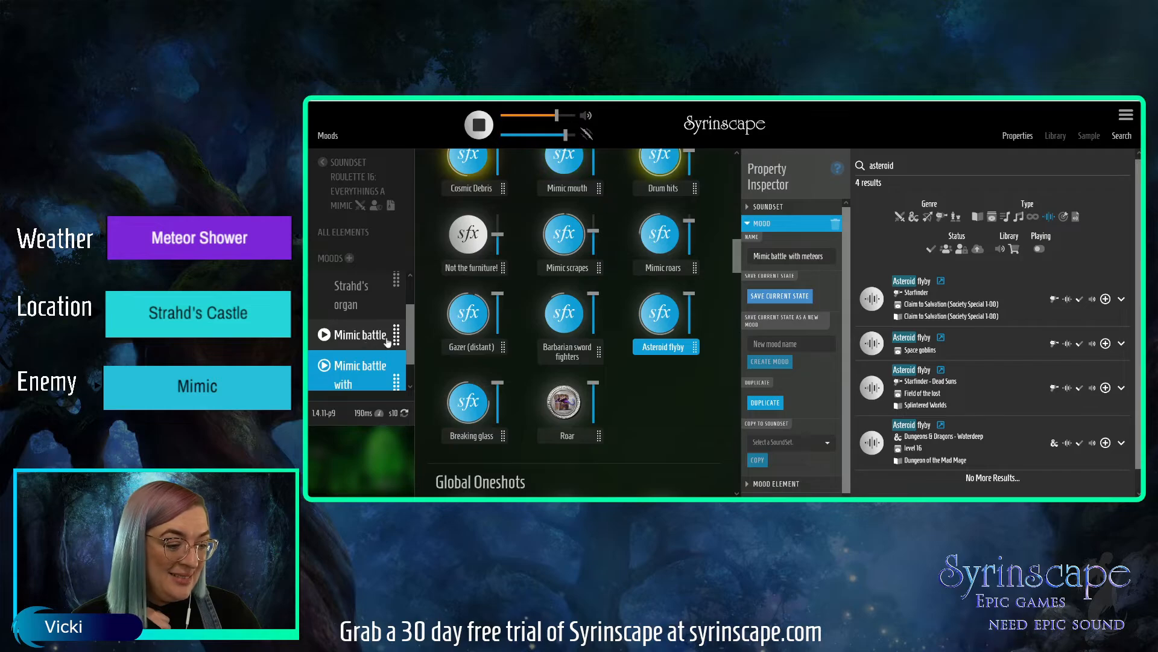
{"action": "left_click", "coordinate": [1121, 136]}
{"action": "left_click", "coordinate": [1018, 136]}
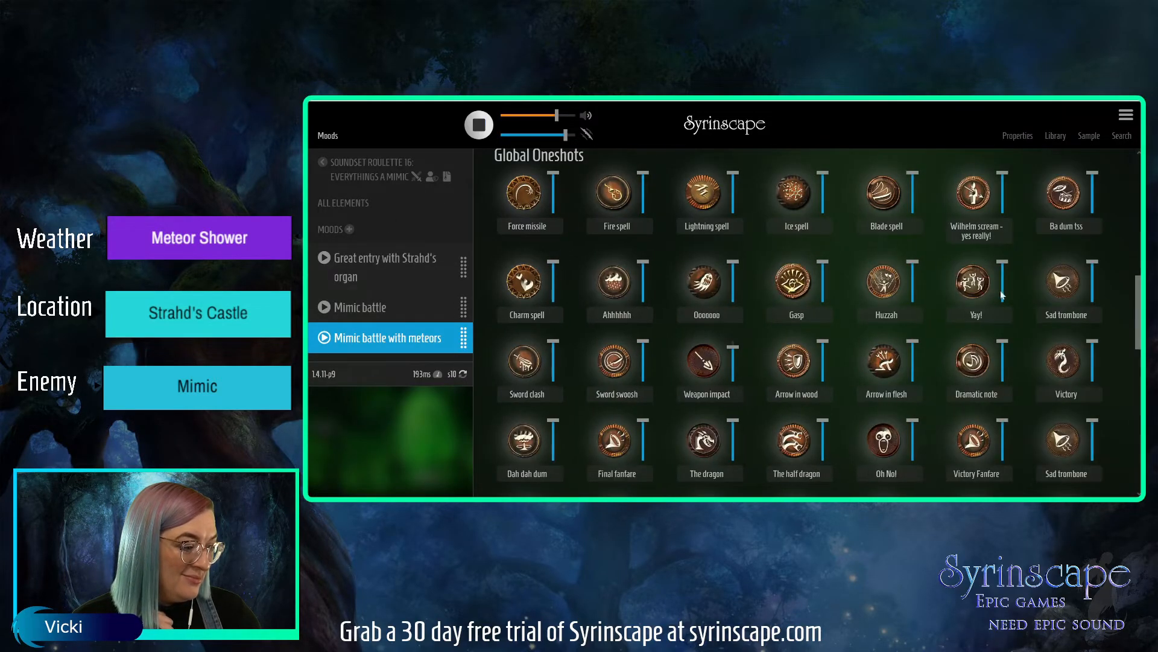
- Play the Fire spell global oneshot over the running mood
{"action": "left_click_drag", "start_coordinate": [1138, 285], "coordinate": [1135, 256]}
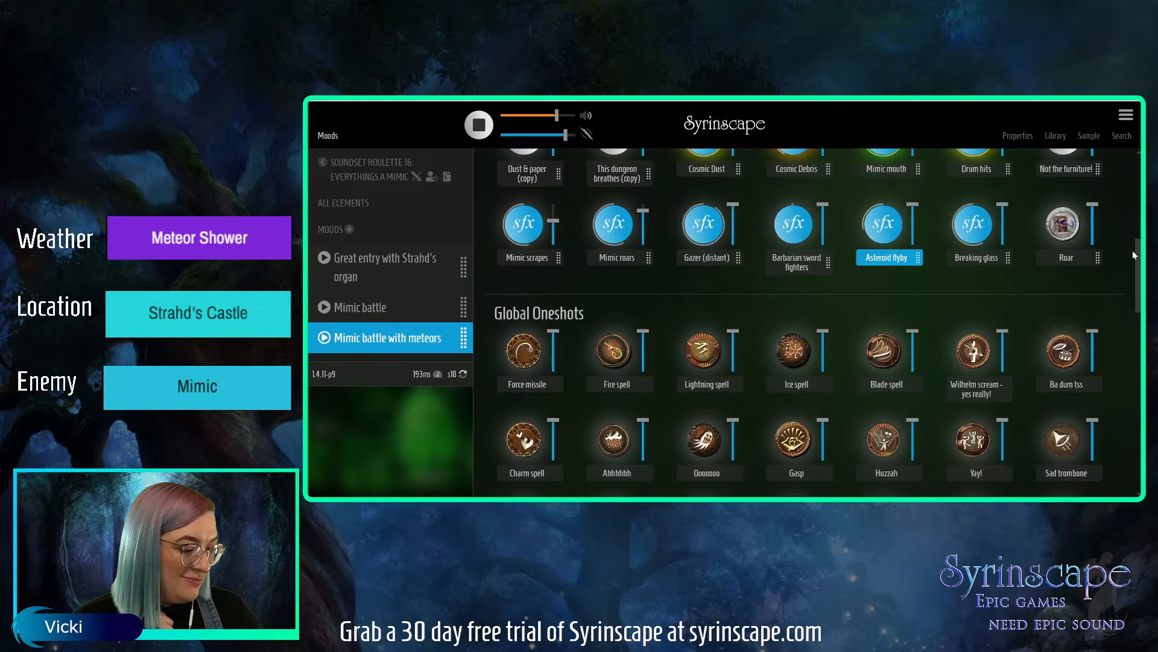
{"action": "left_click", "coordinate": [611, 355]}
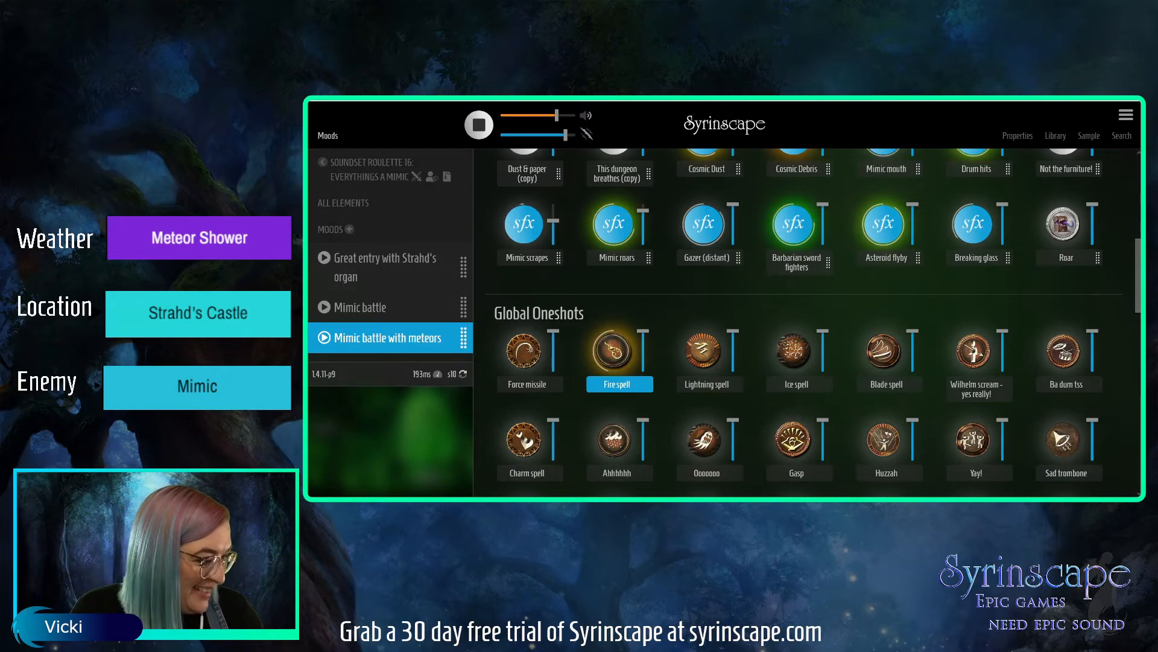
- Start the Not the furniture! element at reduced volume and save it into the Mimic battle with meteors mood
{"action": "scroll", "coordinate": [956, 341], "scroll_direction": "up", "scroll_amount": 1}
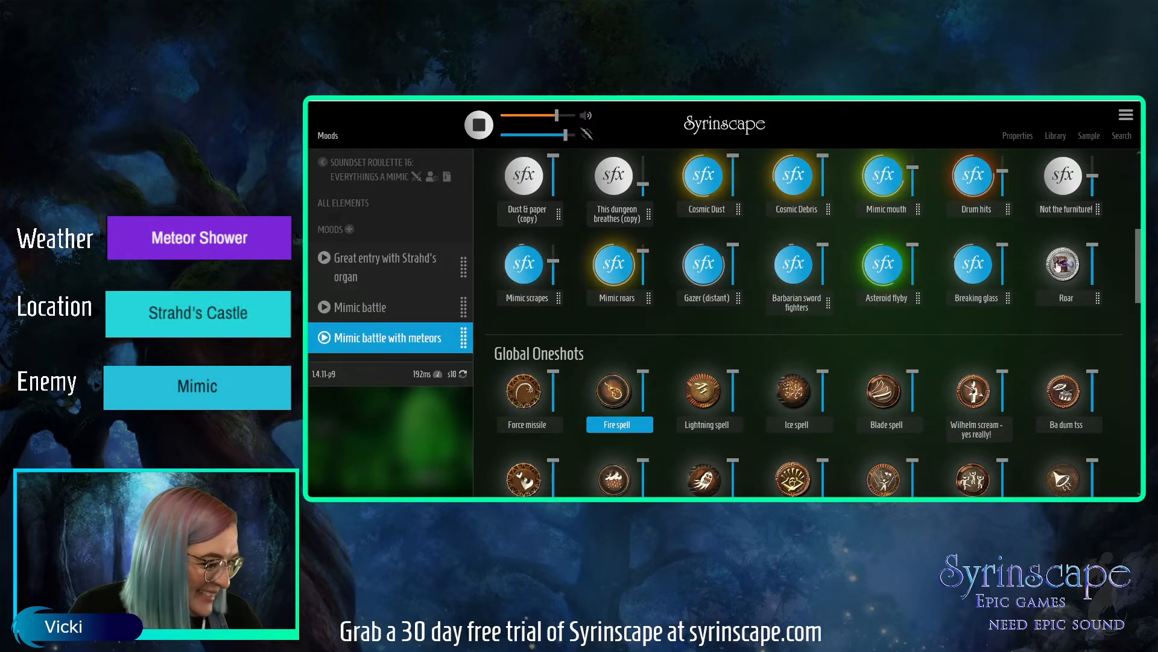
{"action": "scroll", "coordinate": [1138, 249], "scroll_direction": "up", "scroll_amount": 3}
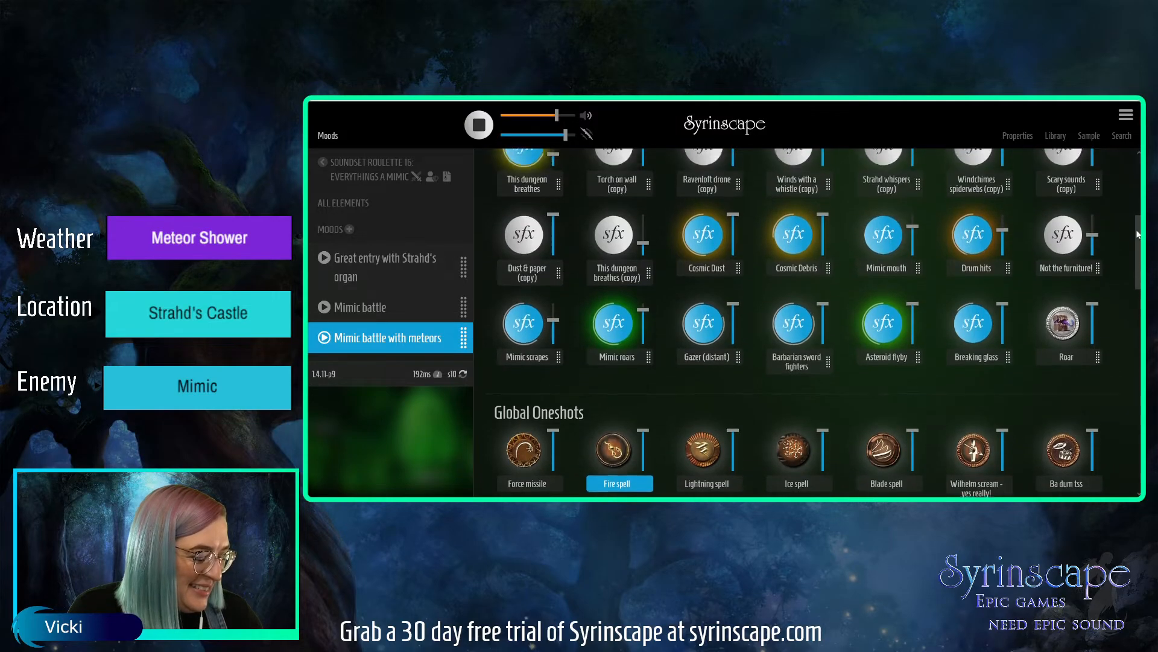
{"action": "left_click", "coordinate": [1057, 294]}
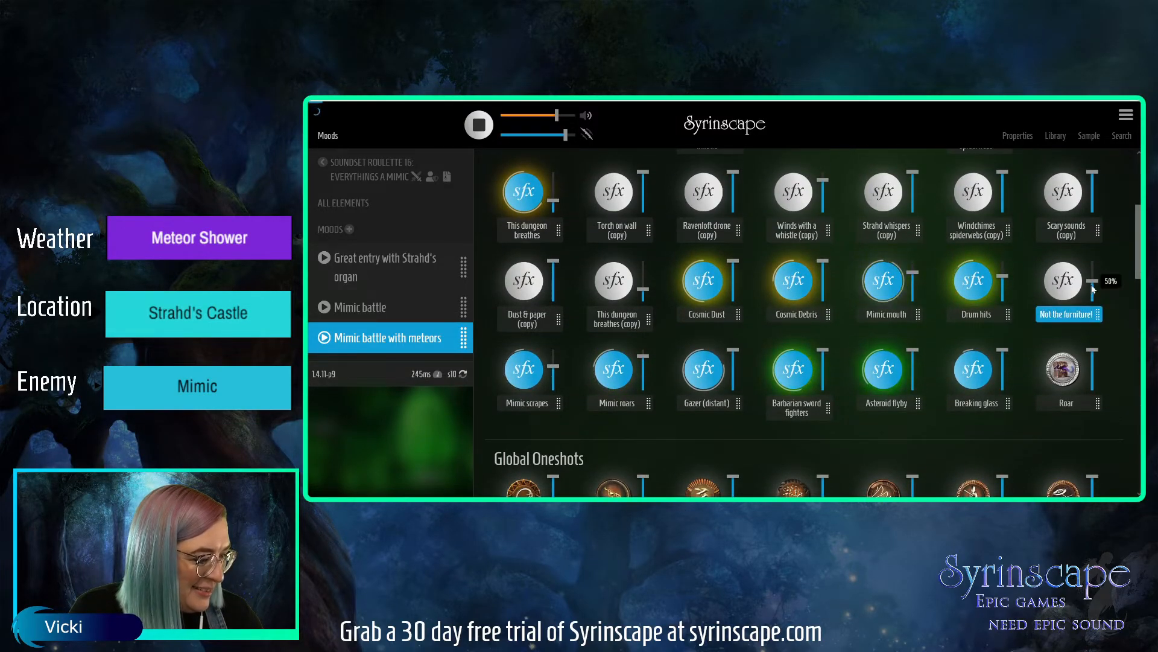
{"action": "left_click", "coordinate": [1019, 136]}
{"action": "left_click", "coordinate": [1011, 211]}
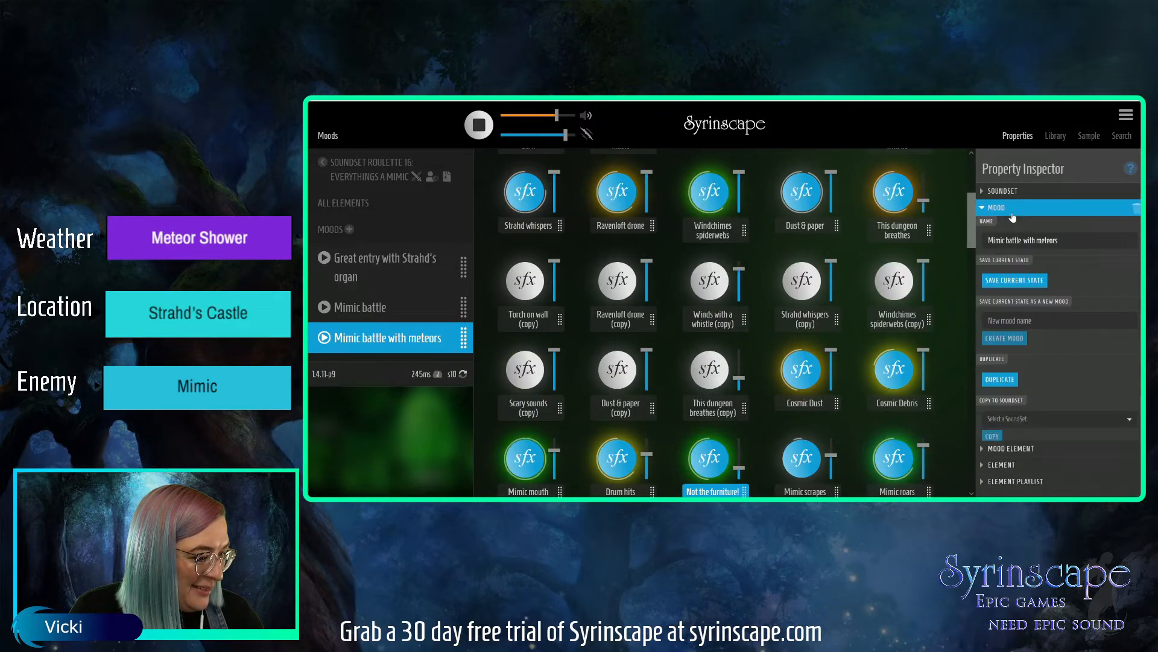
{"action": "left_click", "coordinate": [1017, 136]}
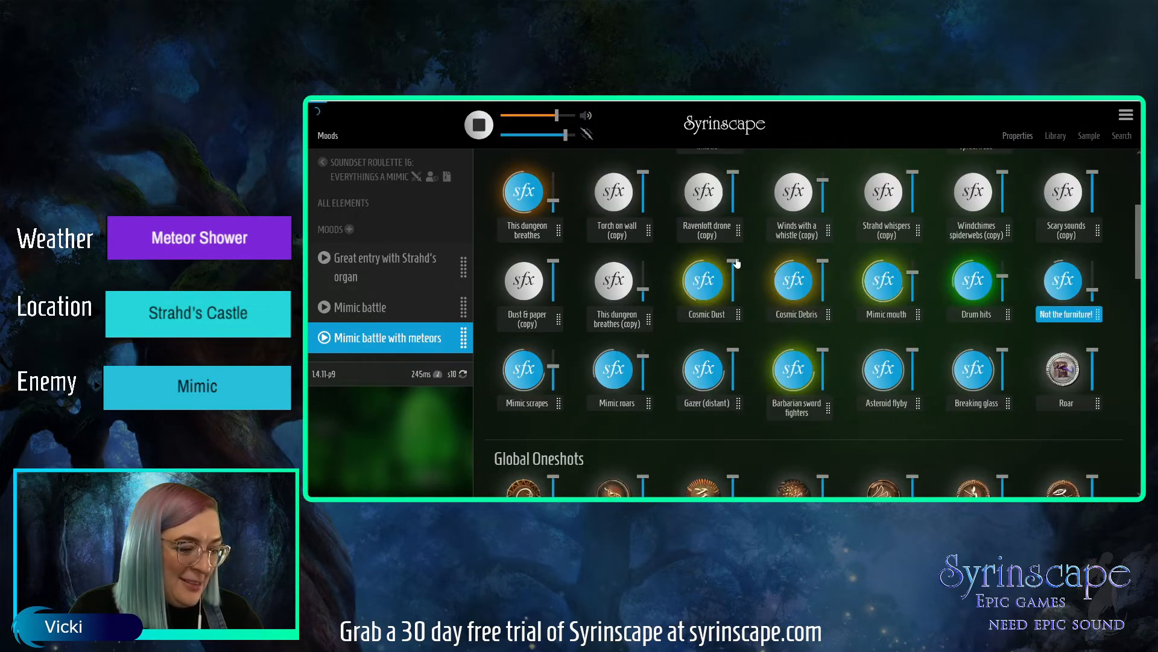
- Play the Great entry with Strahd's organ mood and review its active elements
{"action": "left_click", "coordinate": [404, 276]}
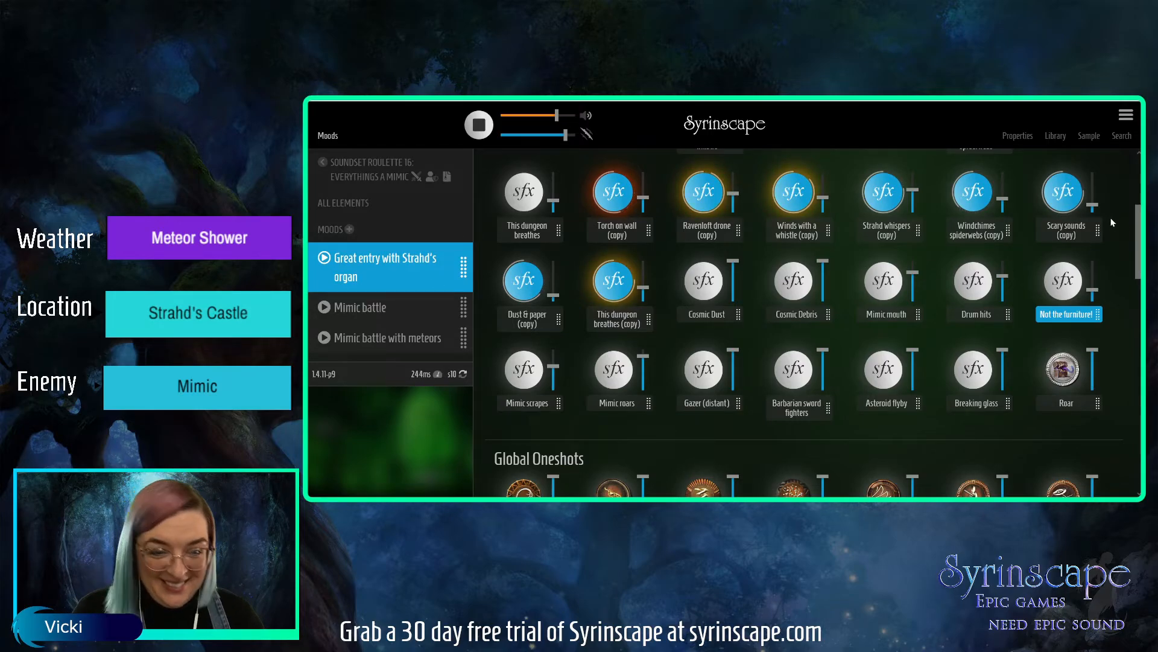
{"action": "left_click_drag", "start_coordinate": [1138, 213], "coordinate": [1137, 171]}
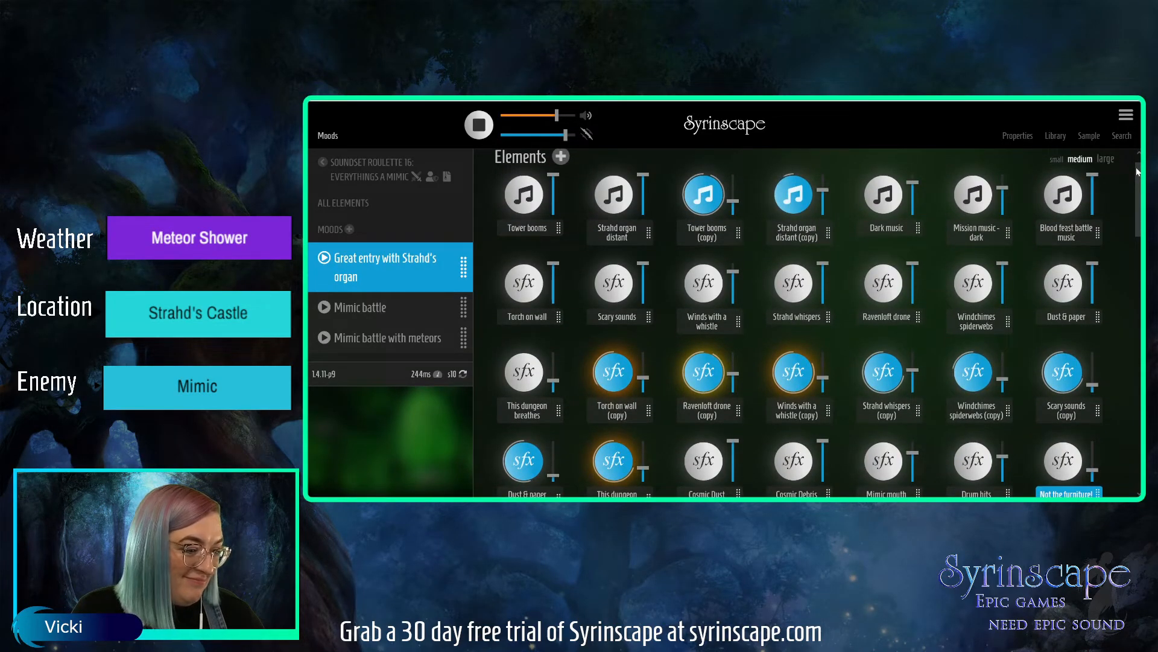
{"action": "left_click_drag", "start_coordinate": [1137, 171], "coordinate": [1137, 174]}
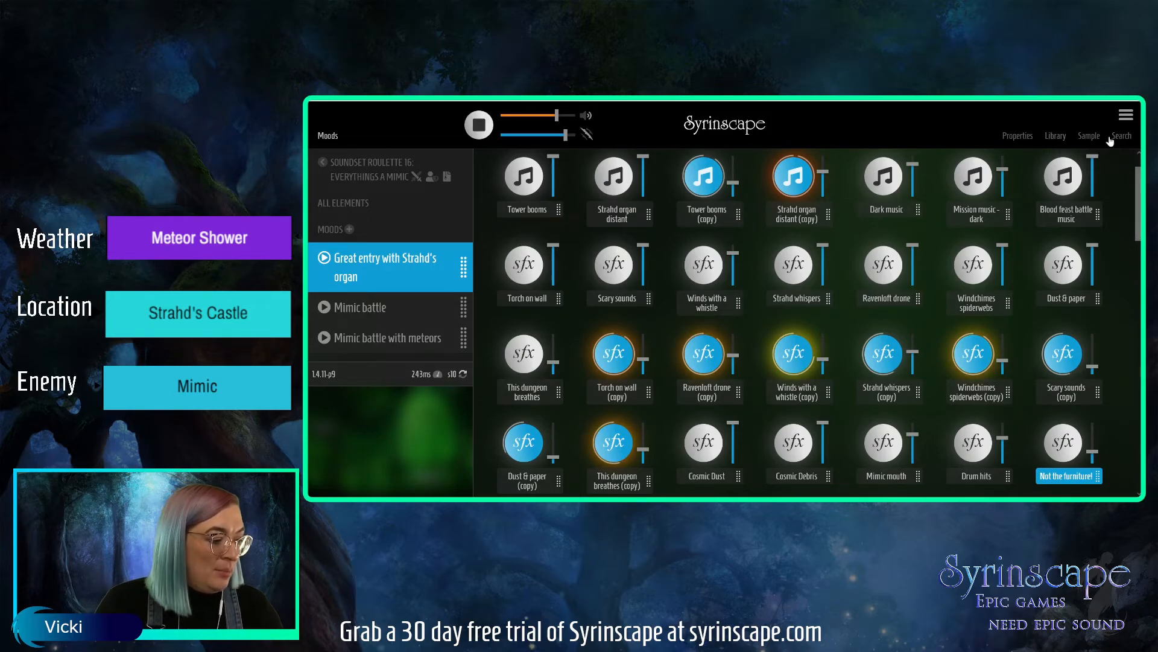
- Examine the playlist of the Blood feast battle music element
{"action": "left_click", "coordinate": [1098, 216]}
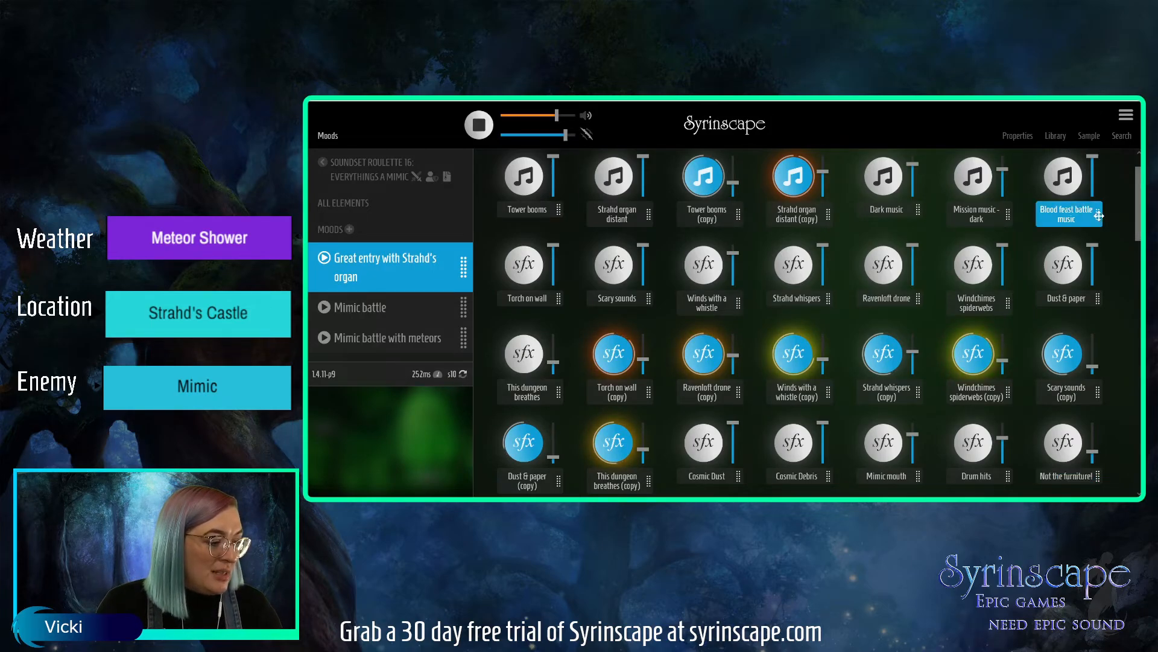
{"action": "left_click", "coordinate": [1018, 135]}
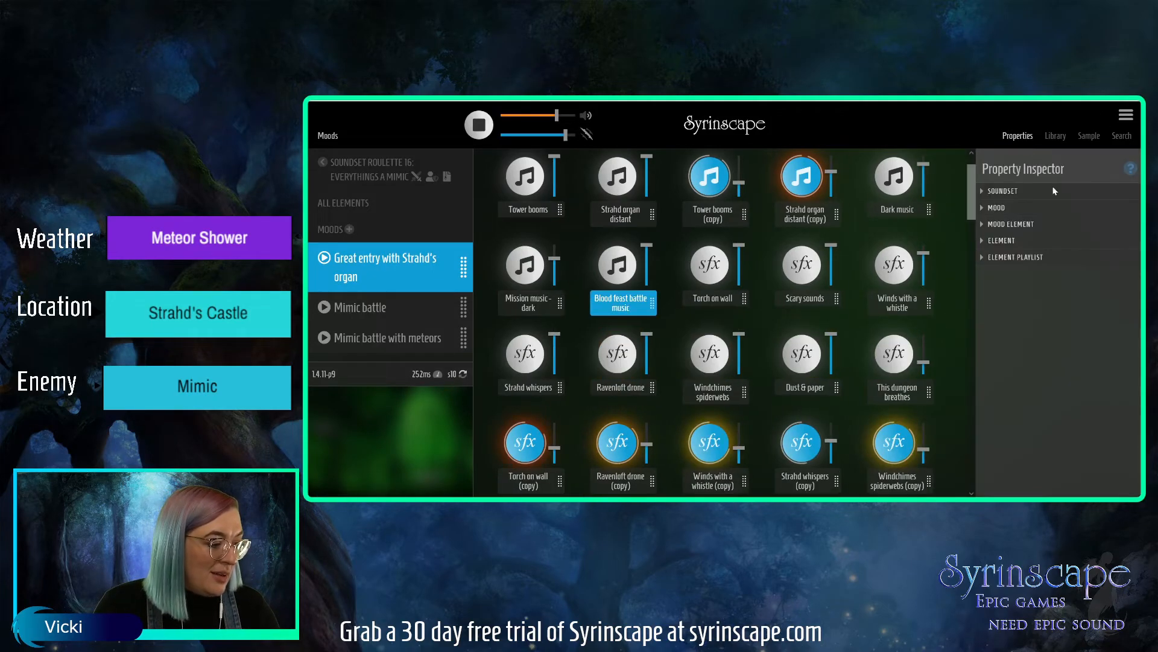
{"action": "left_click", "coordinate": [1028, 257]}
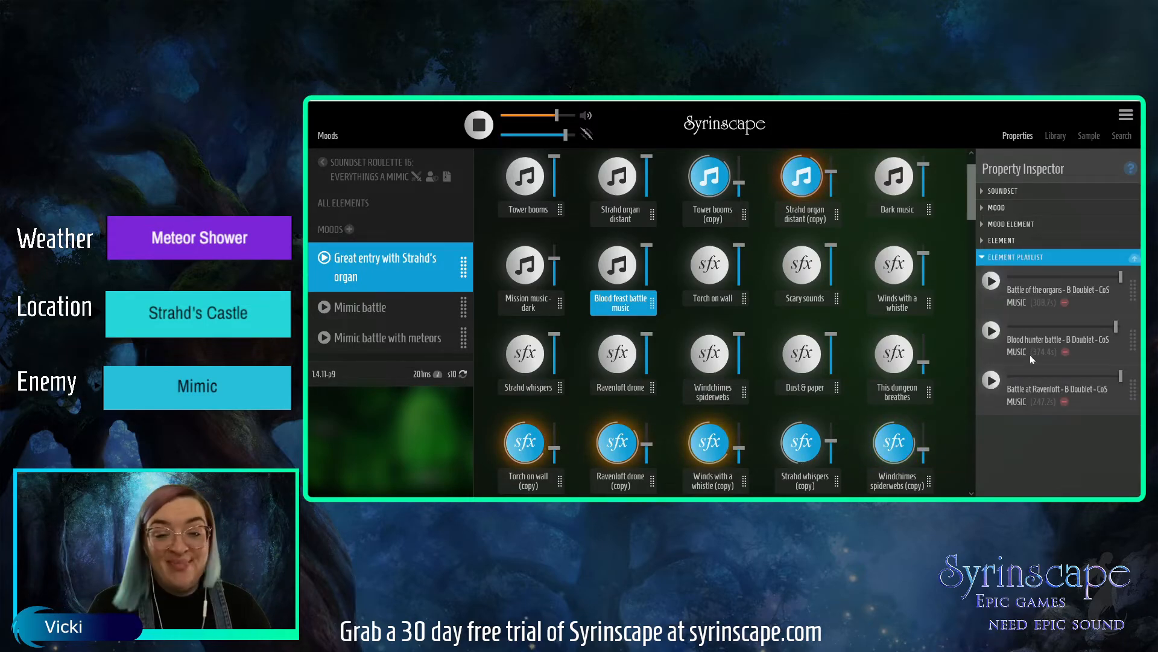
{"action": "left_click", "coordinate": [996, 258]}
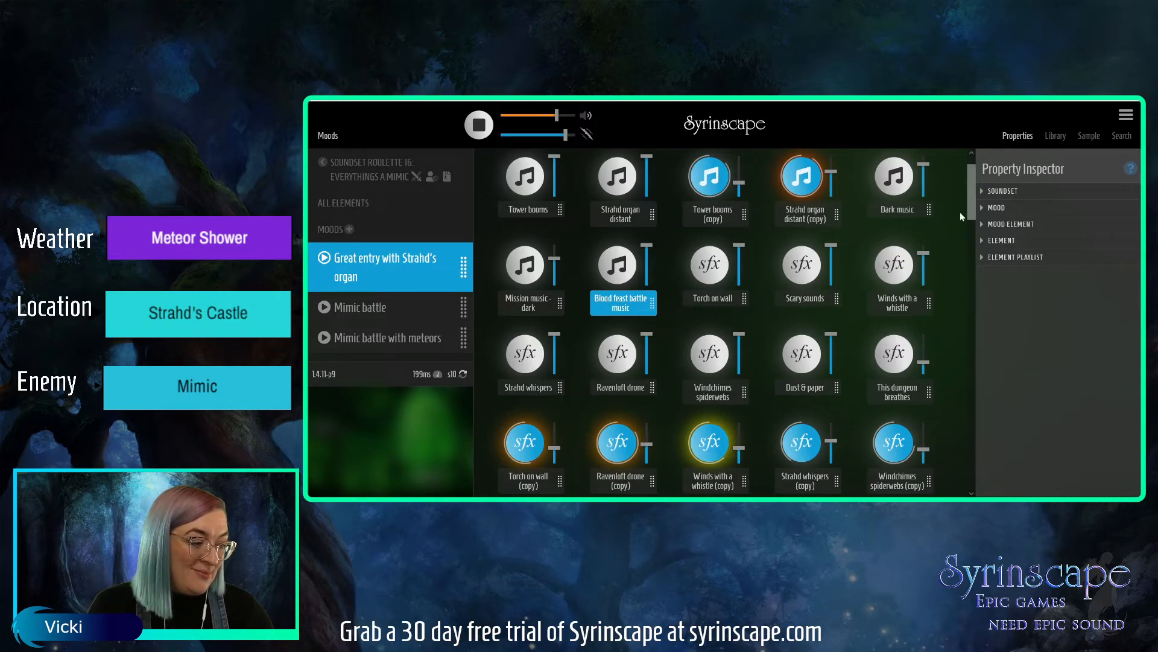
- Stop all playback and audition the Asteroid flyby element on its own
{"action": "left_click_drag", "start_coordinate": [969, 190], "coordinate": [968, 208]}
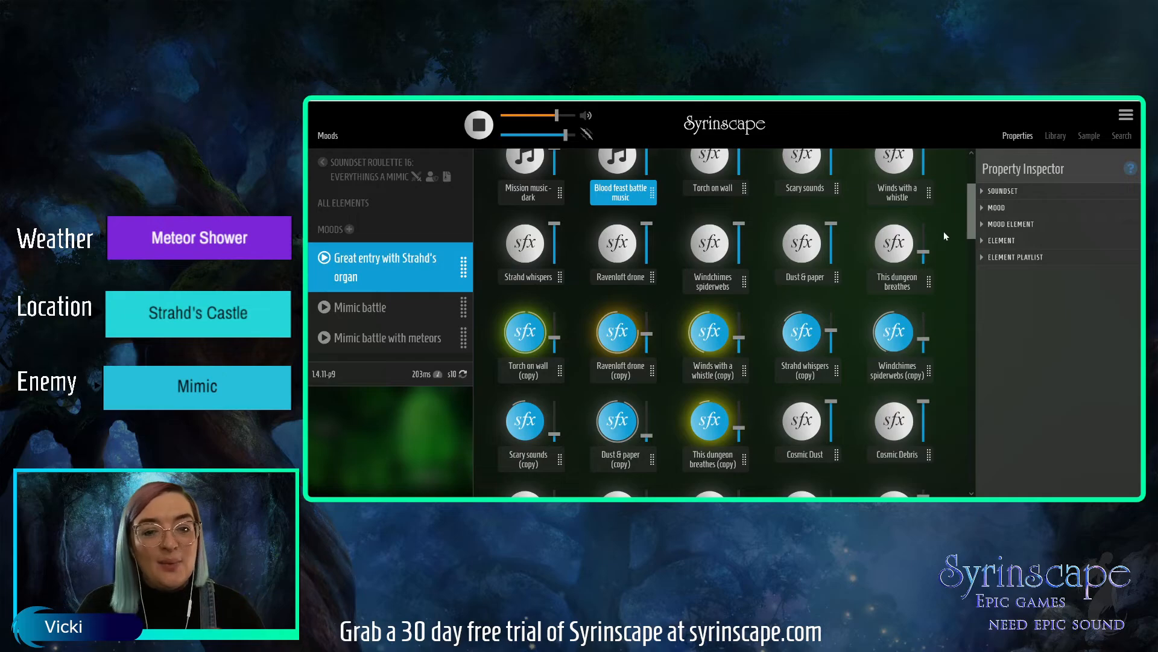
{"action": "left_click", "coordinate": [471, 123]}
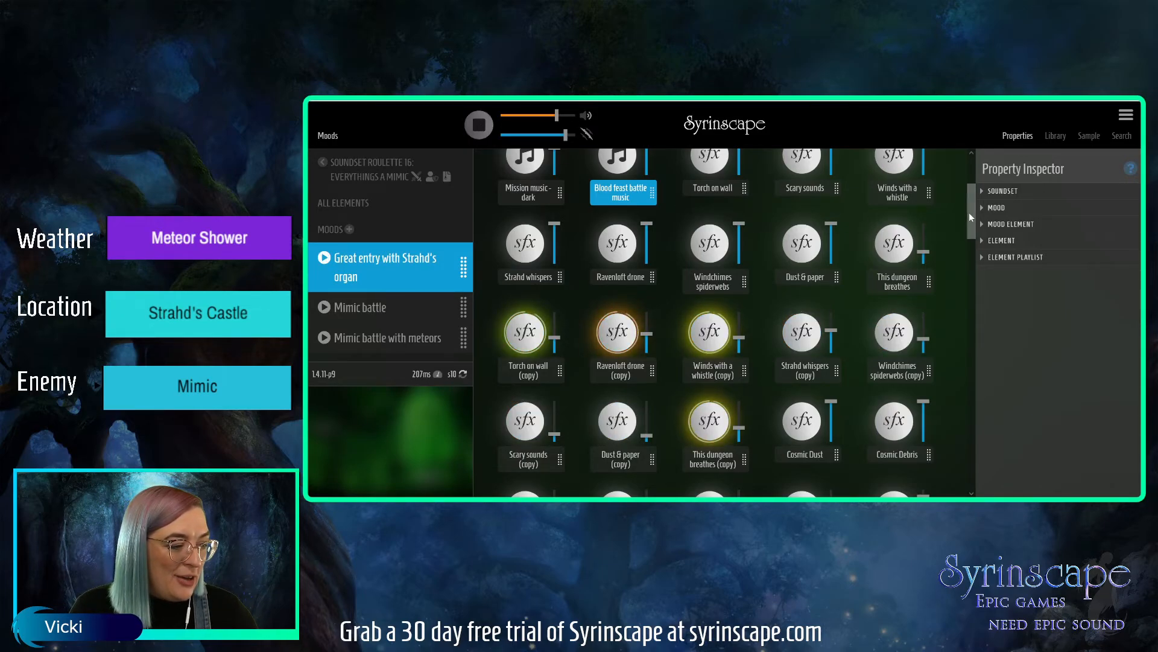
{"action": "left_click_drag", "start_coordinate": [974, 210], "coordinate": [970, 251]}
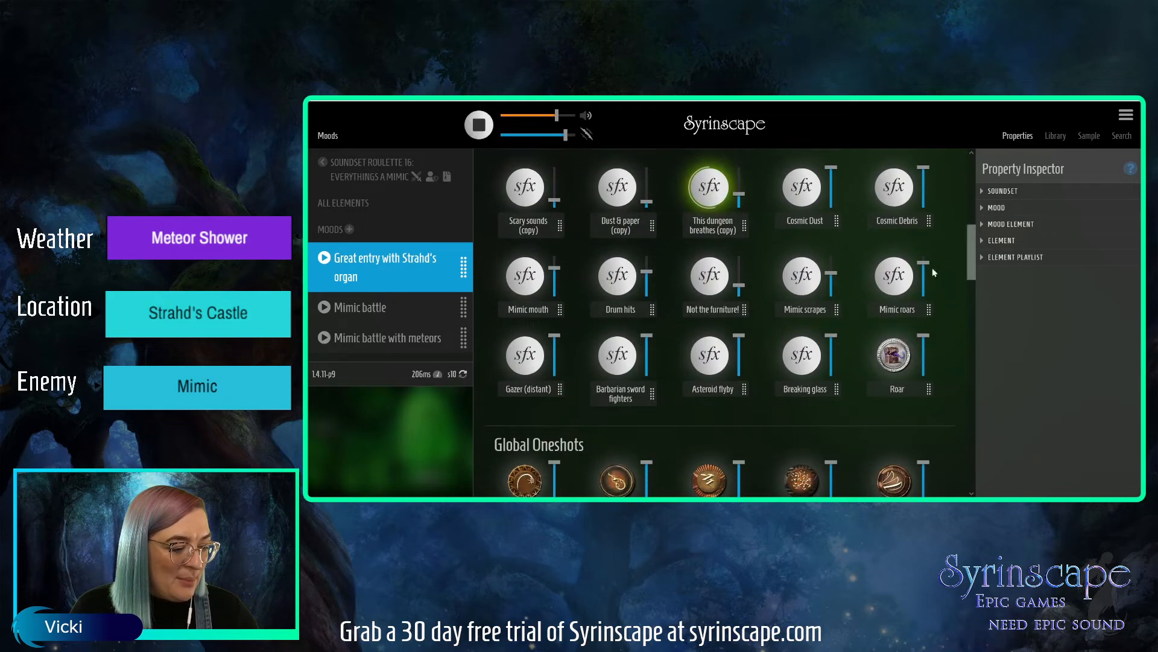
{"action": "left_click", "coordinate": [712, 370]}
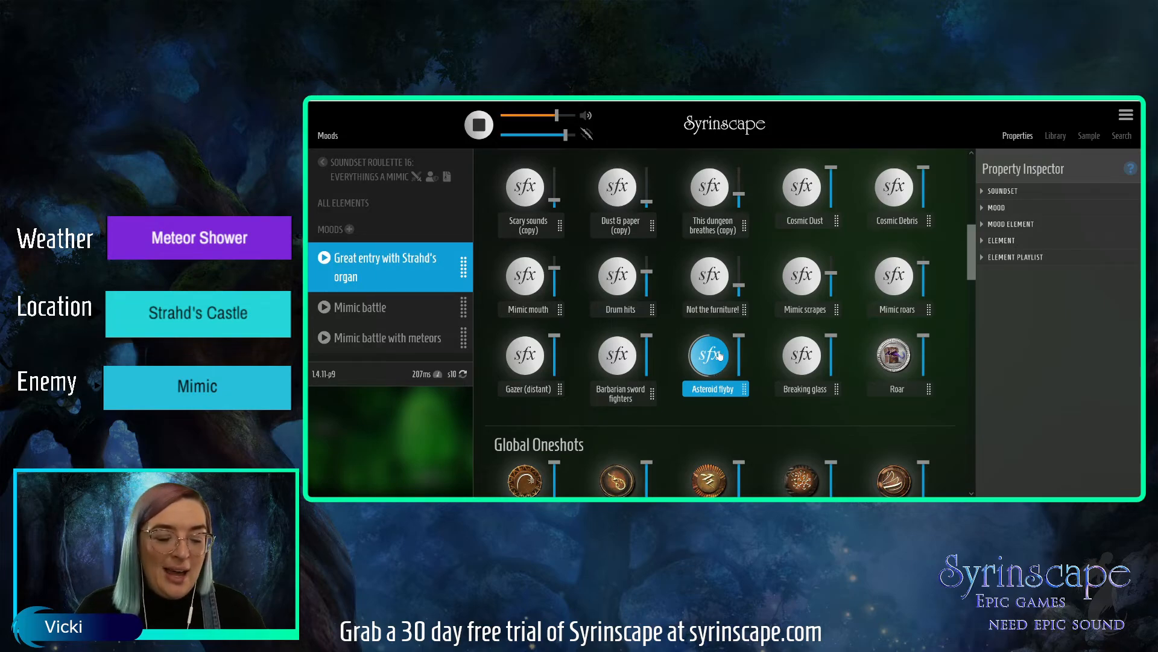
- Replay the Great entry with Strahd's organ mood to listen to it, and stop all playback
{"action": "left_click", "coordinate": [377, 272]}
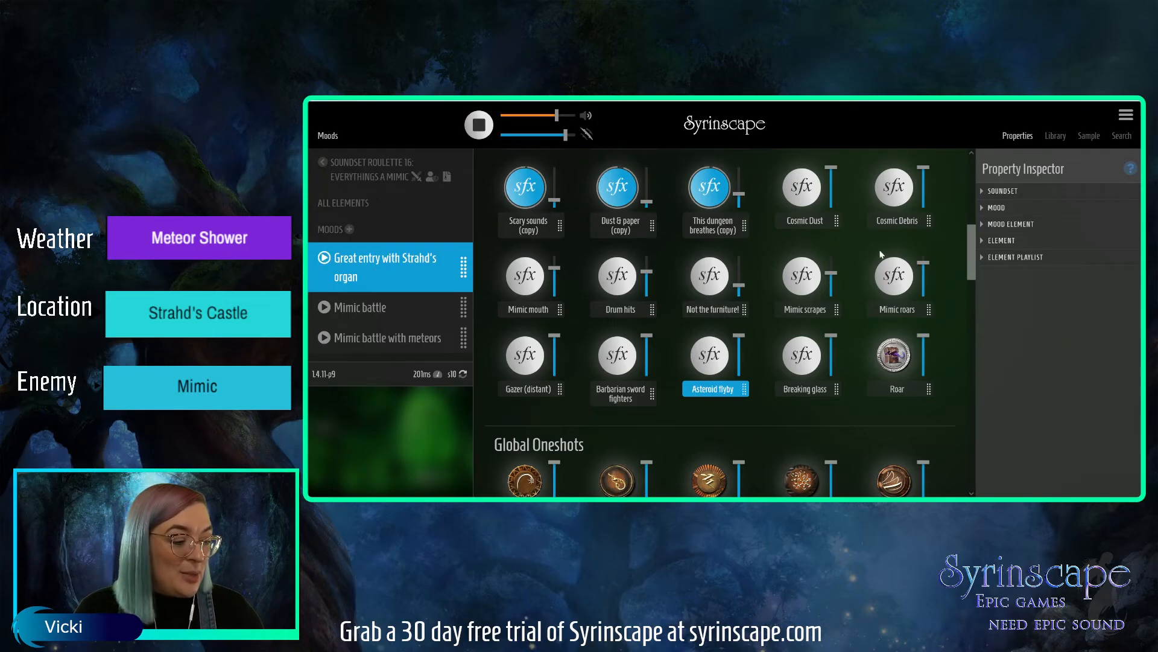
{"action": "left_click_drag", "start_coordinate": [969, 237], "coordinate": [967, 174]}
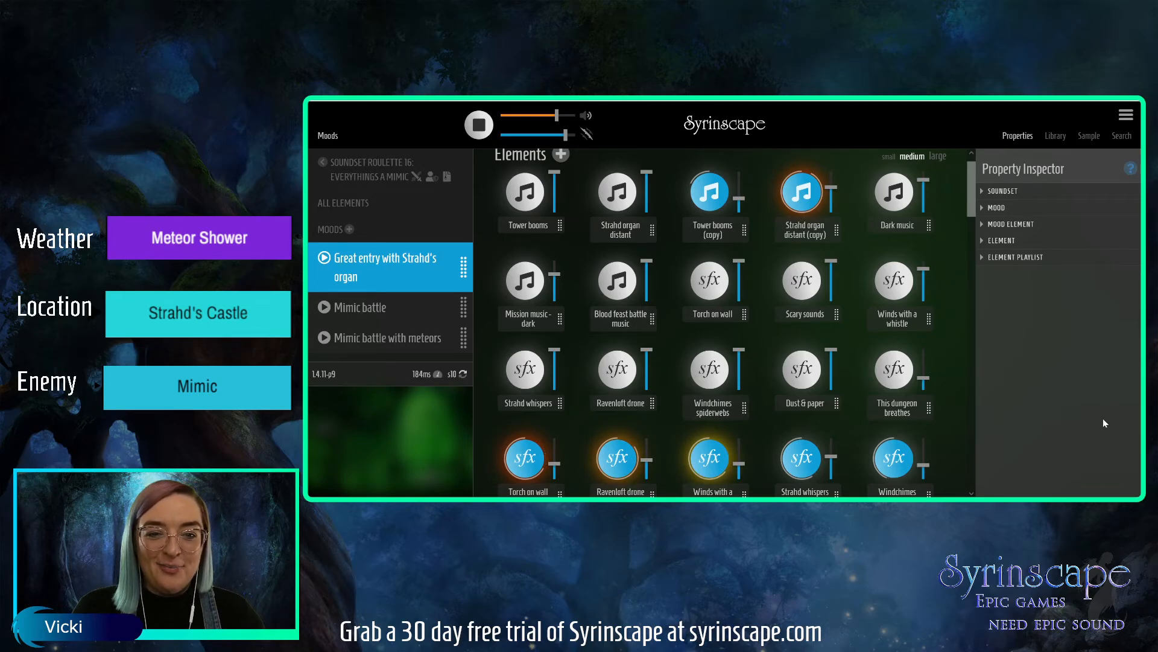
{"action": "left_click", "coordinate": [480, 126]}
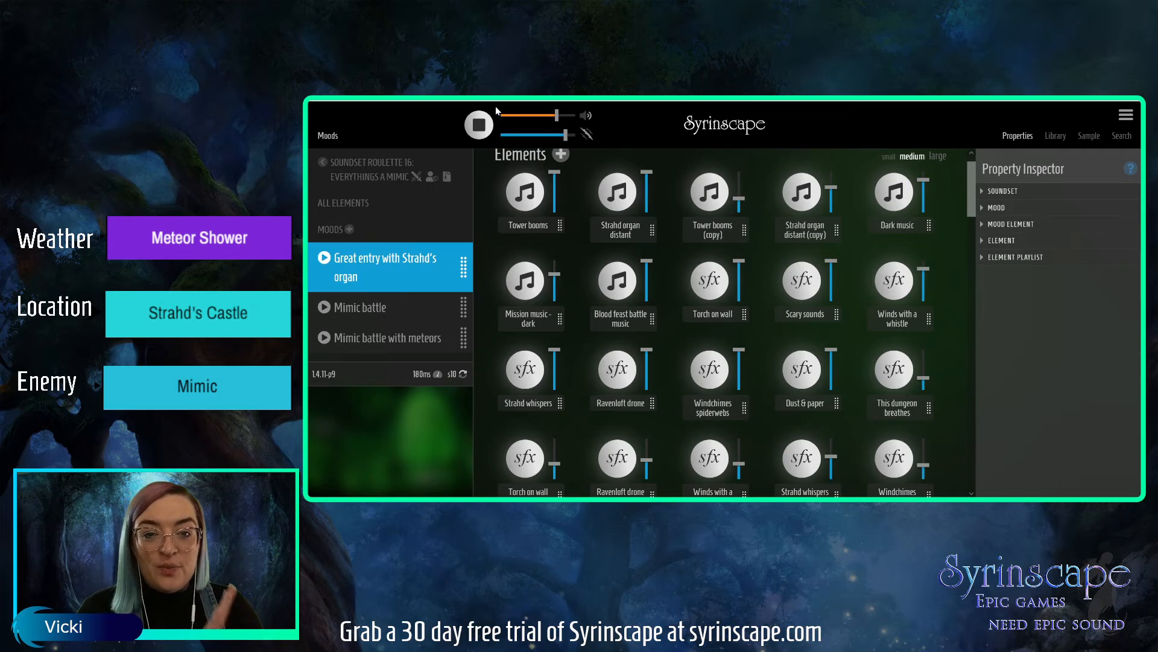
- Add a new untitled element and view its sample import dialog without uploading any files
{"action": "left_click", "coordinate": [650, 229]}
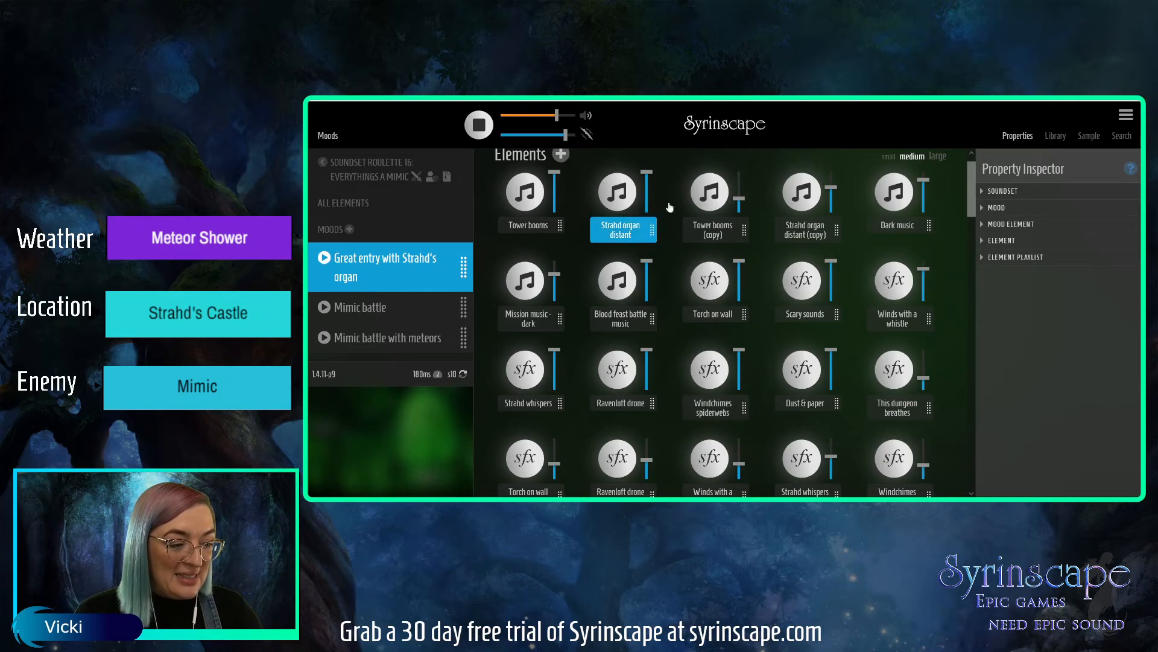
{"action": "scroll", "coordinate": [639, 159], "scroll_direction": "up", "scroll_amount": 1}
{"action": "left_click", "coordinate": [567, 177]}
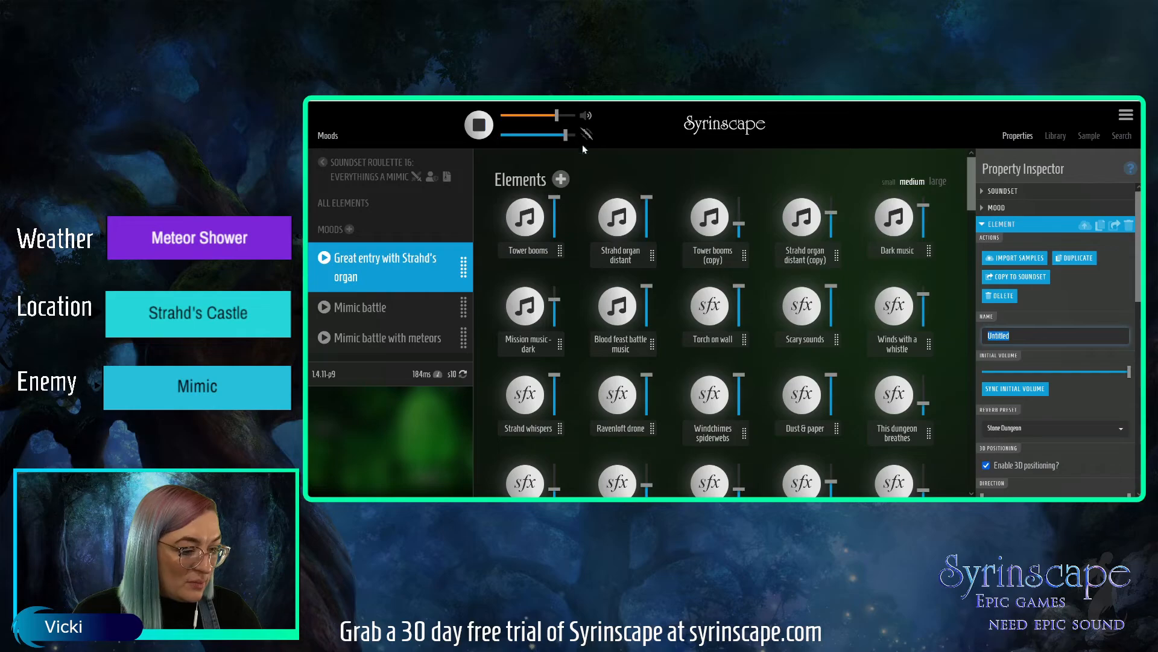
{"action": "left_click", "coordinate": [1008, 259]}
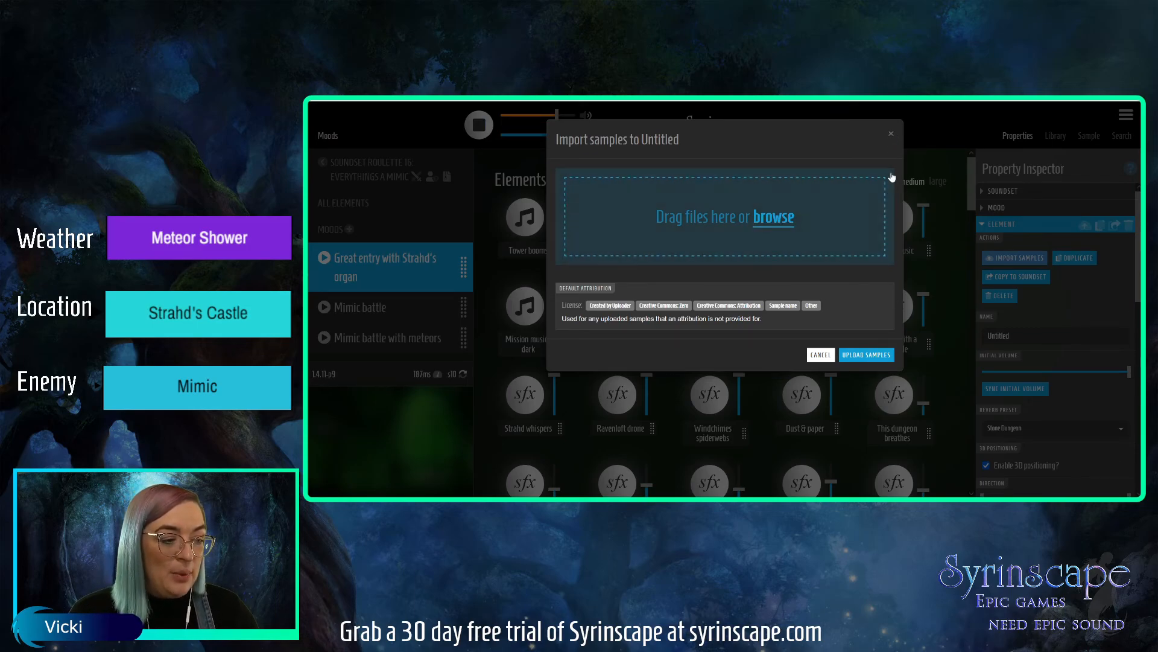
{"action": "left_click", "coordinate": [890, 136]}
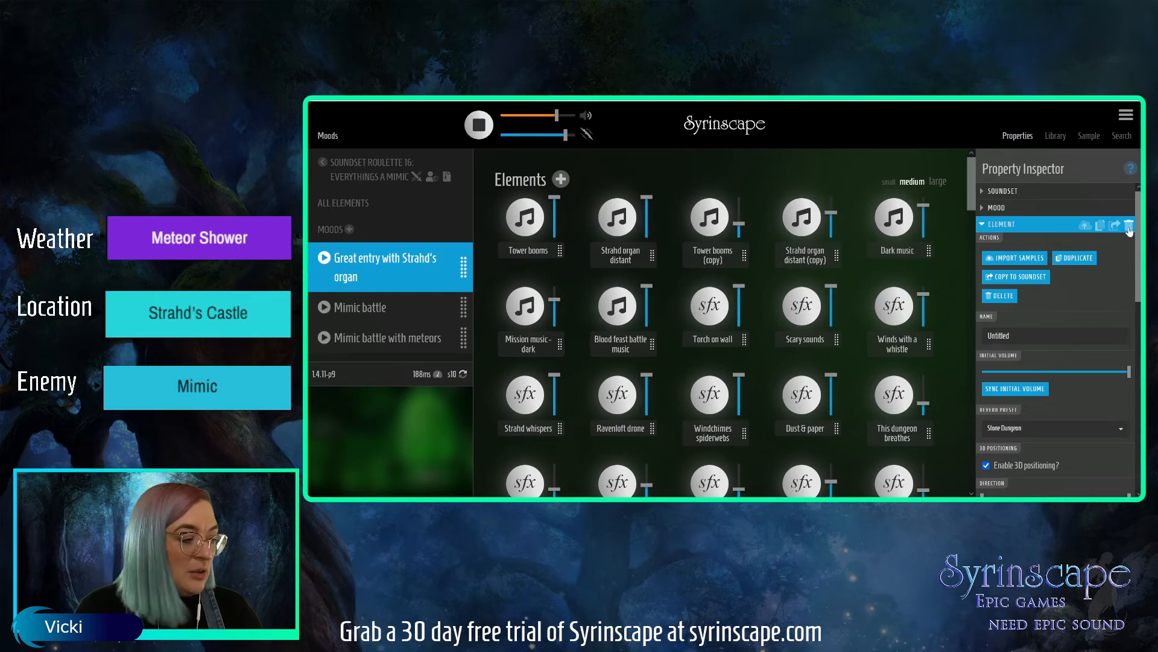
- Delete the untitled element from the soundset
{"action": "left_click", "coordinate": [1129, 226]}
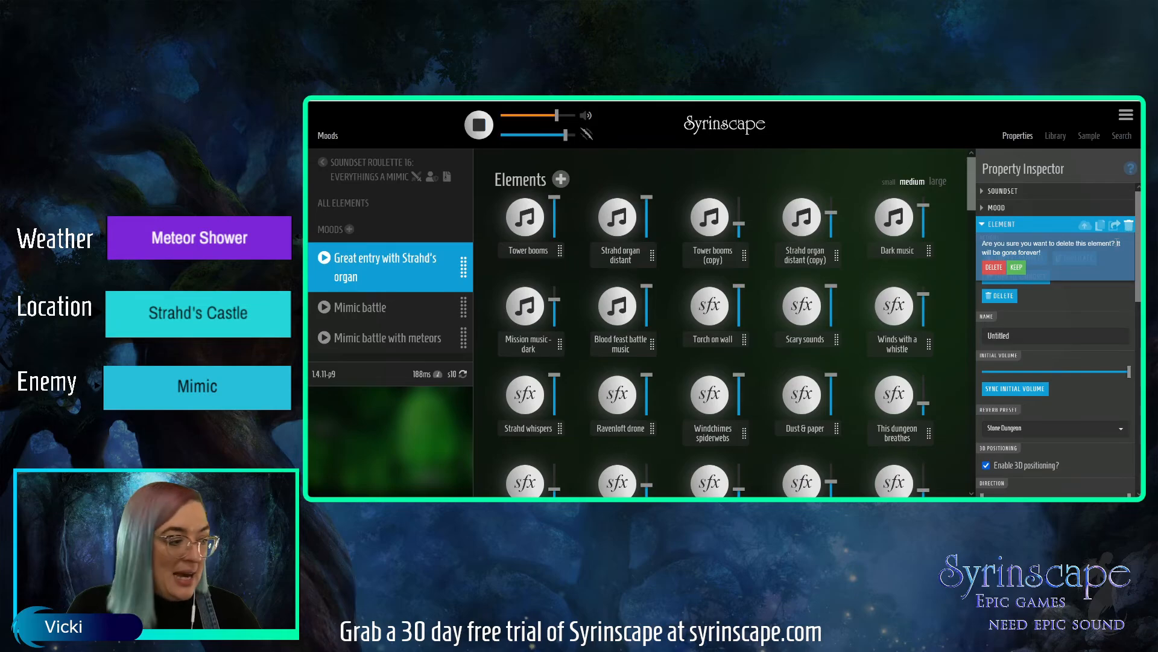
{"action": "left_click", "coordinate": [994, 268]}
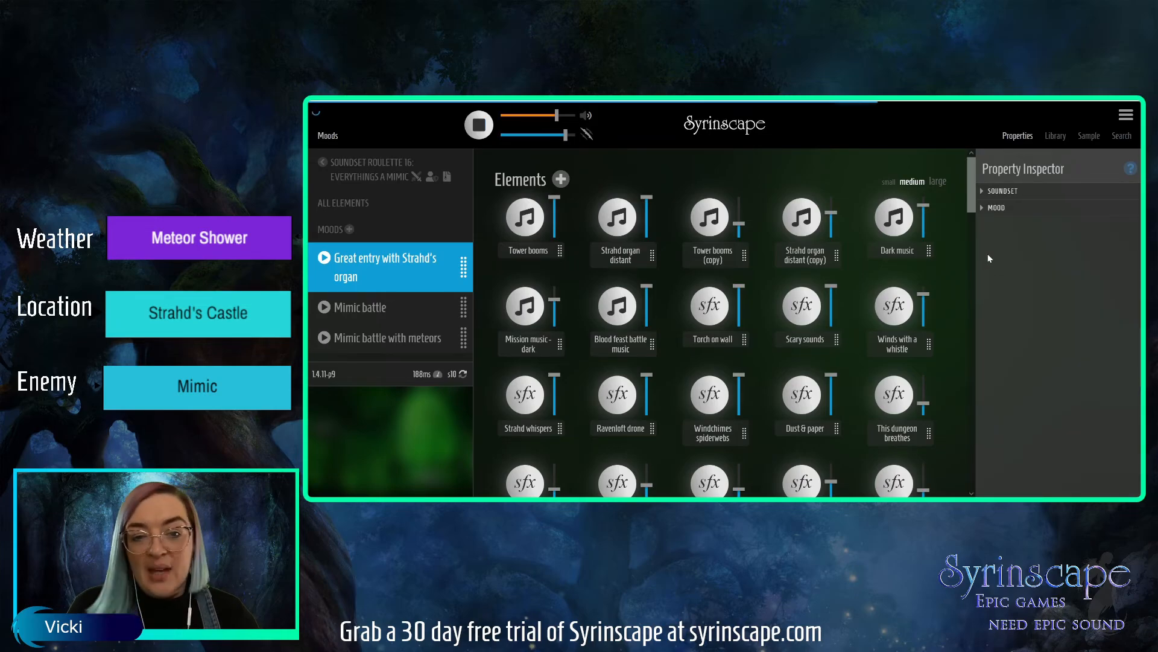